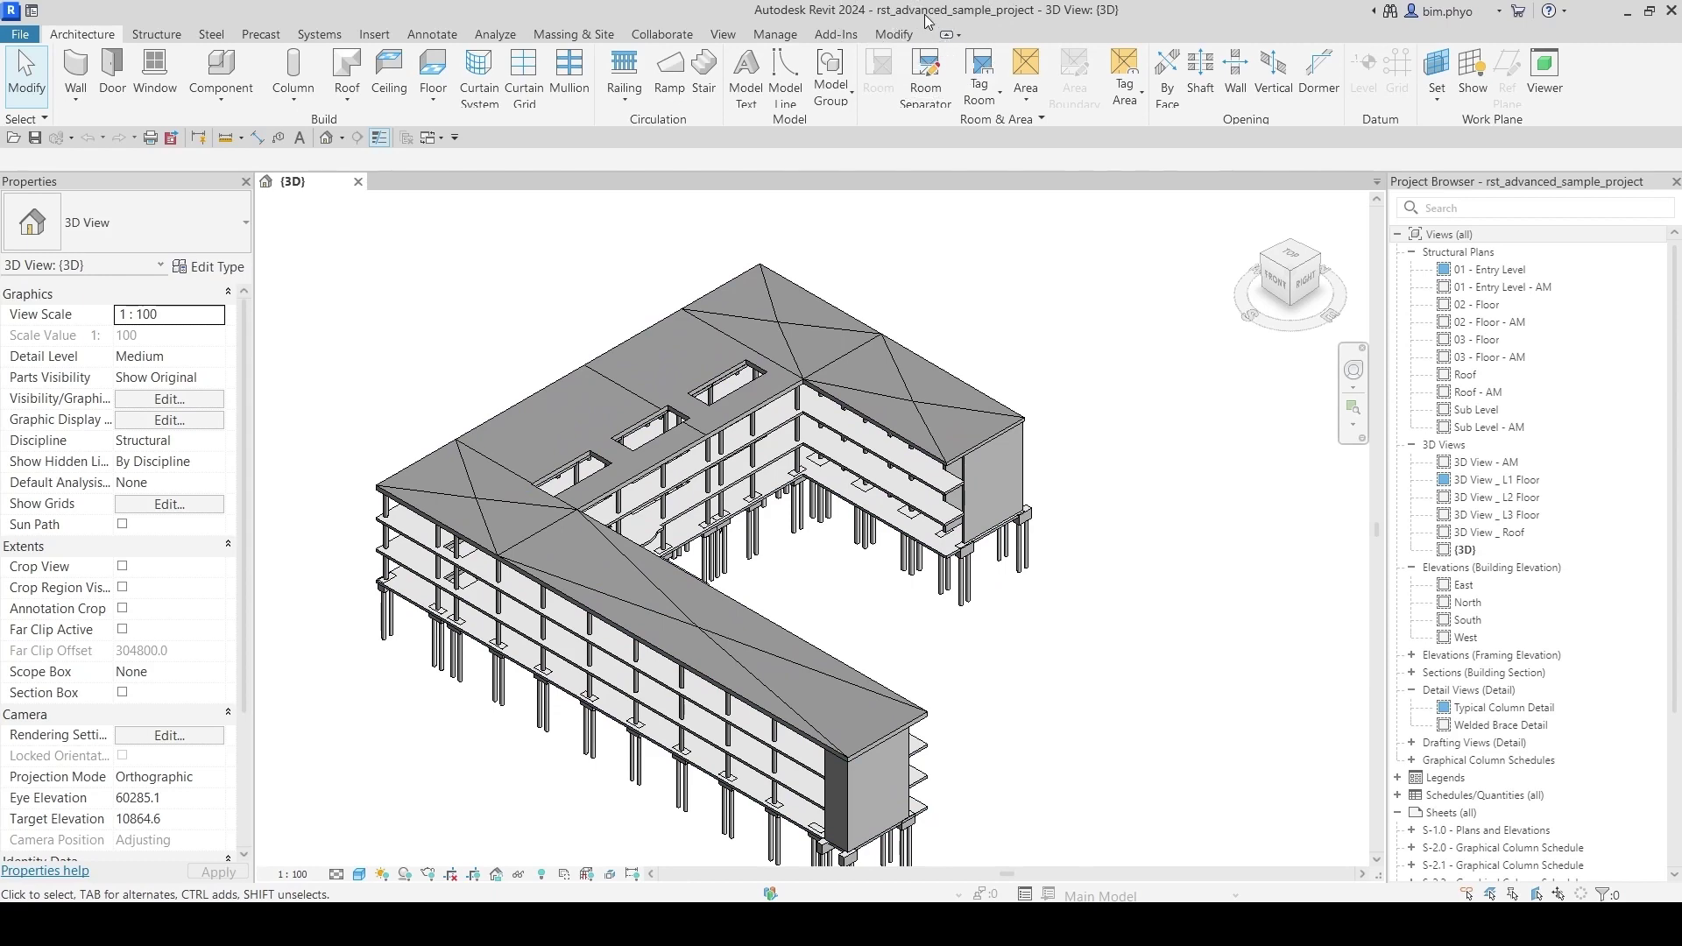
{"action": "middle_click_drag", "start_coordinate": [1106, 382], "coordinate": [1138, 371]}
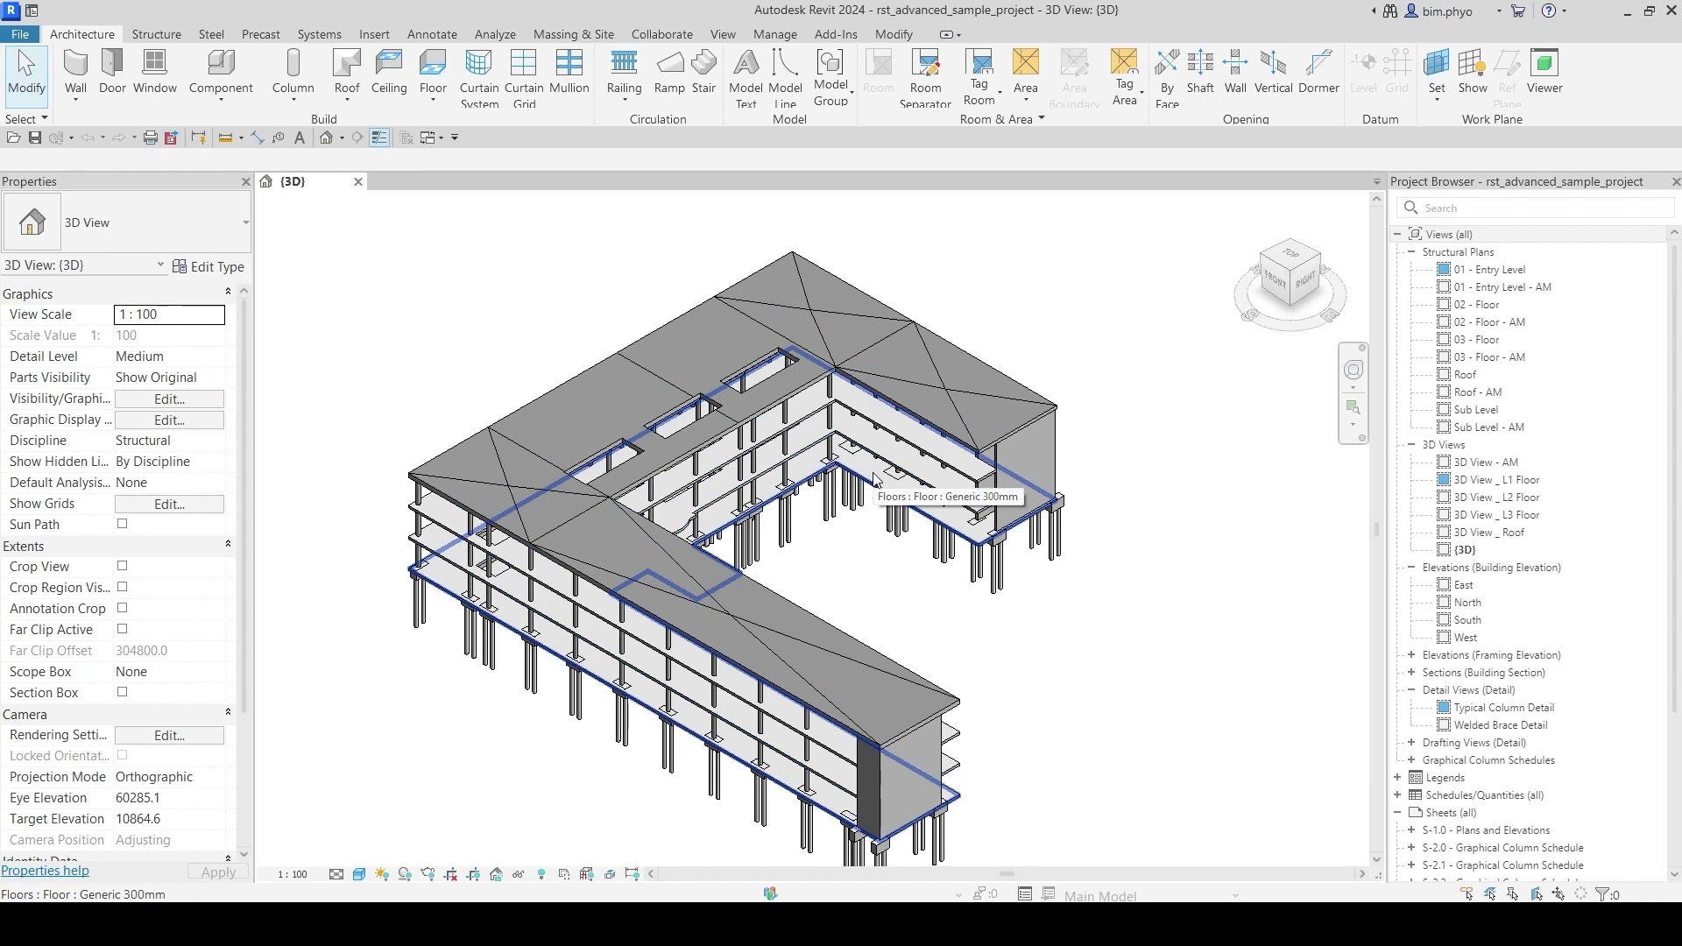
{"action": "middle_click_drag", "start_coordinate": [873, 478], "coordinate": [942, 563], "text": "shift"}
{"action": "middle_click_drag", "start_coordinate": [1115, 529], "coordinate": [1002, 635], "text": "shift"}
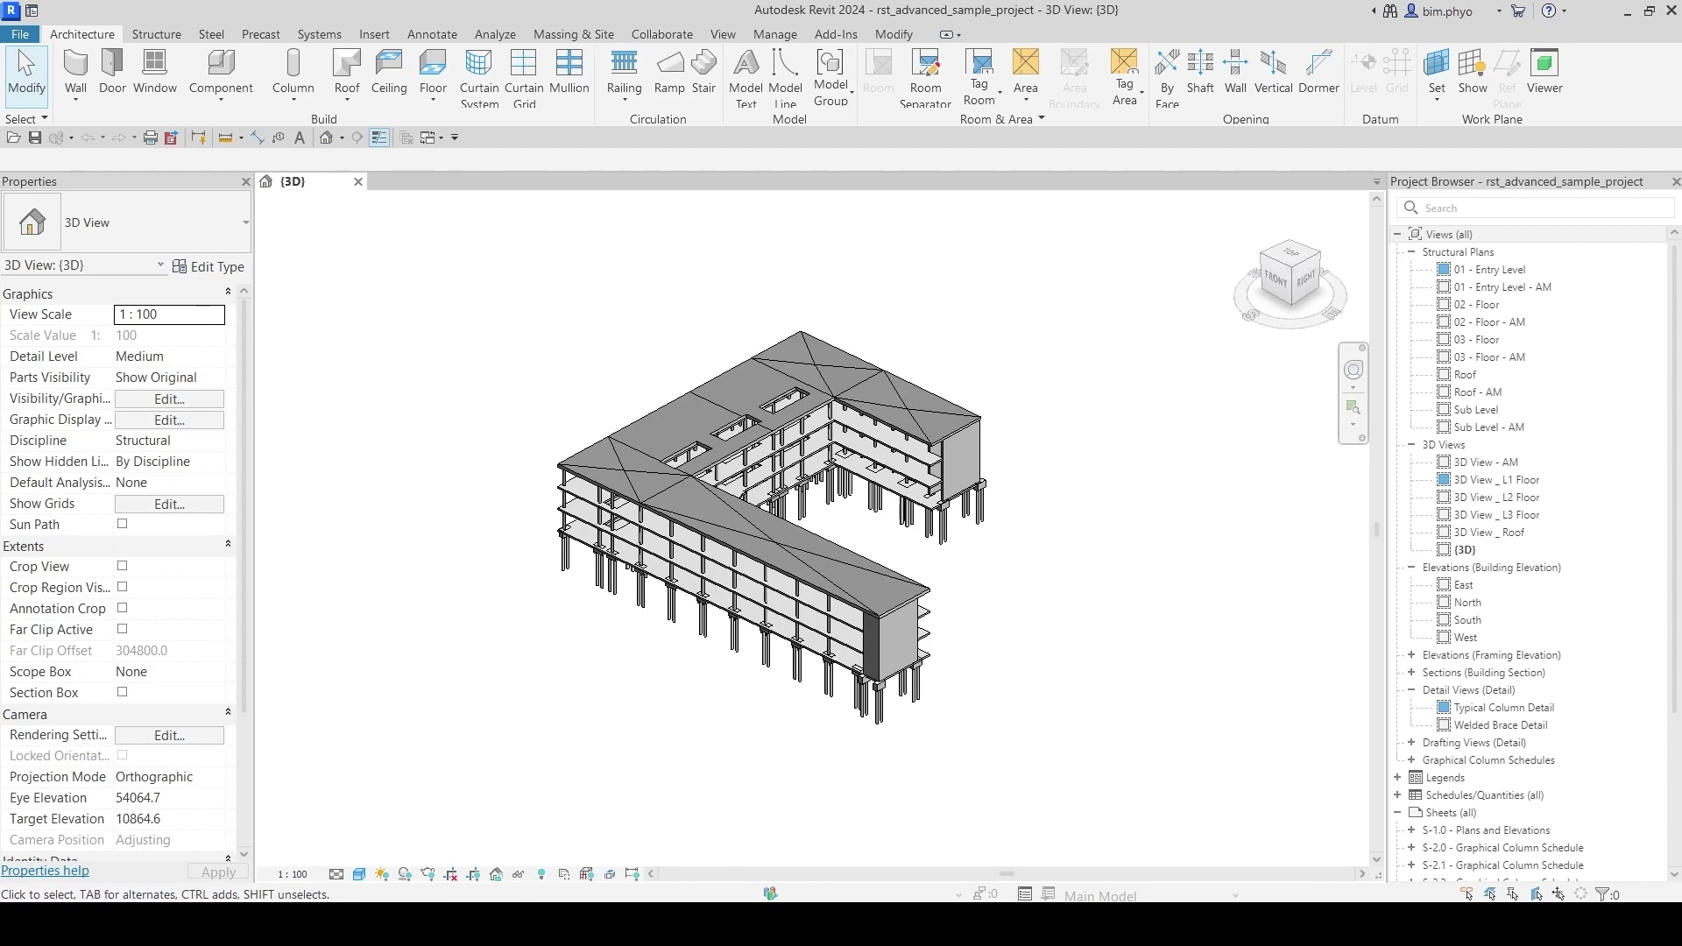
Step: Switch to the Notepad notes, review the three ways to duplicate a view, and return to the Revit model
{"action": "key", "text": "alt+Tab"}
{"action": "left_click", "coordinate": [601, 378]}
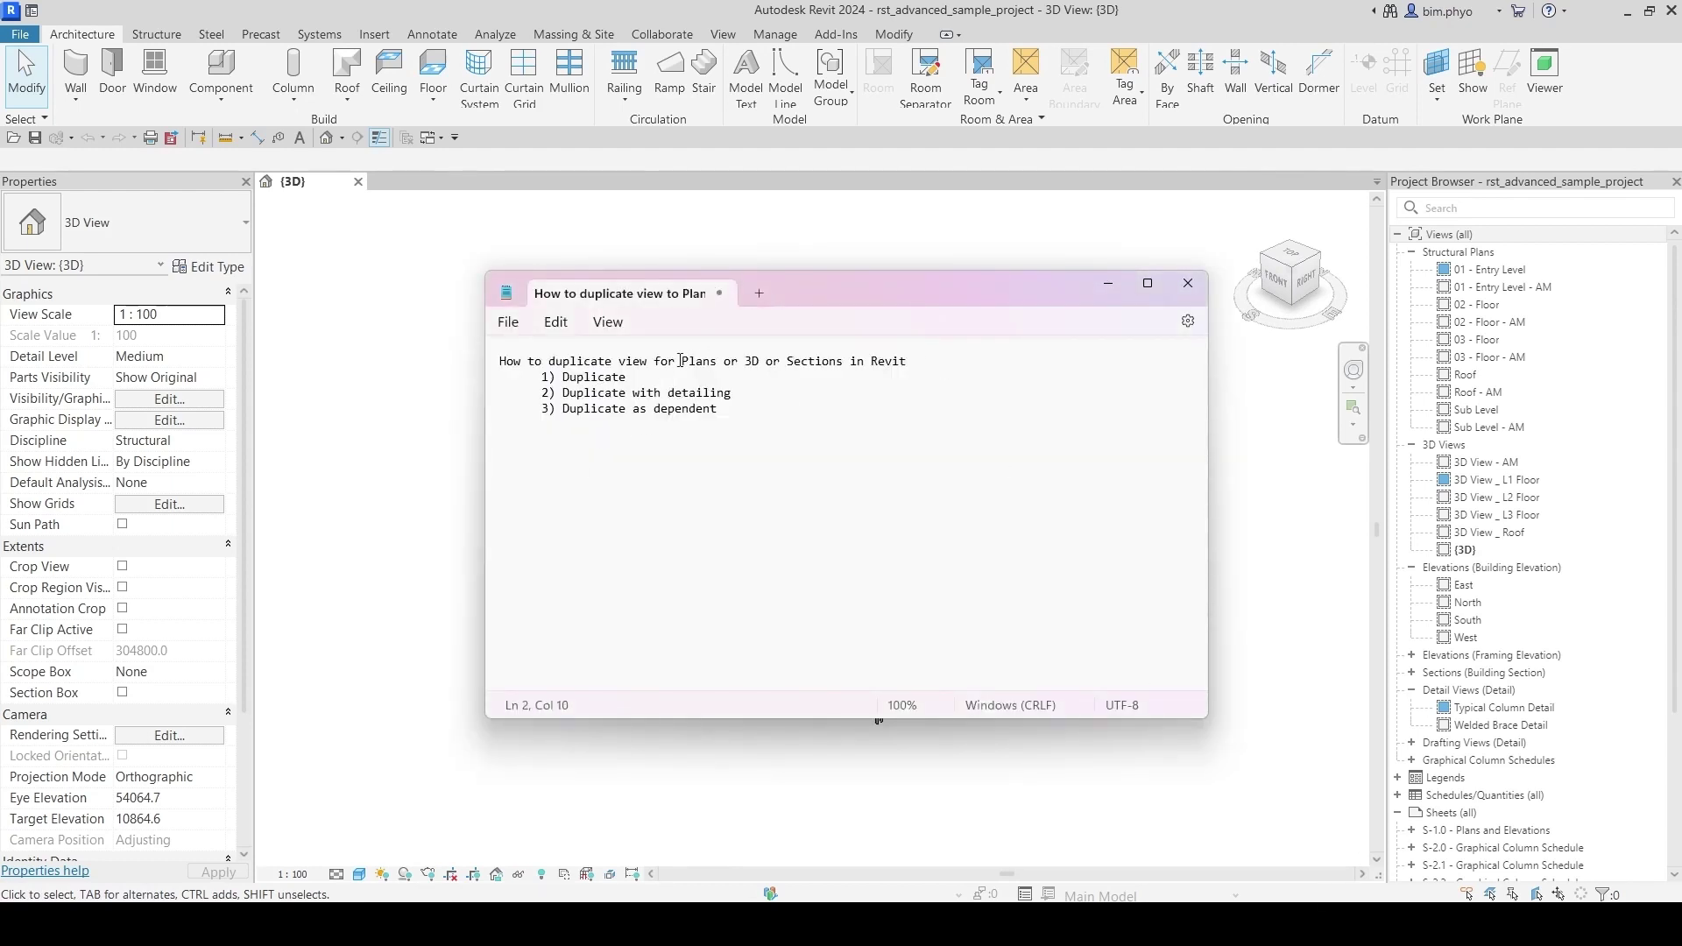
{"action": "left_click_drag", "start_coordinate": [684, 363], "coordinate": [717, 365]}
{"action": "left_click", "coordinate": [592, 379]}
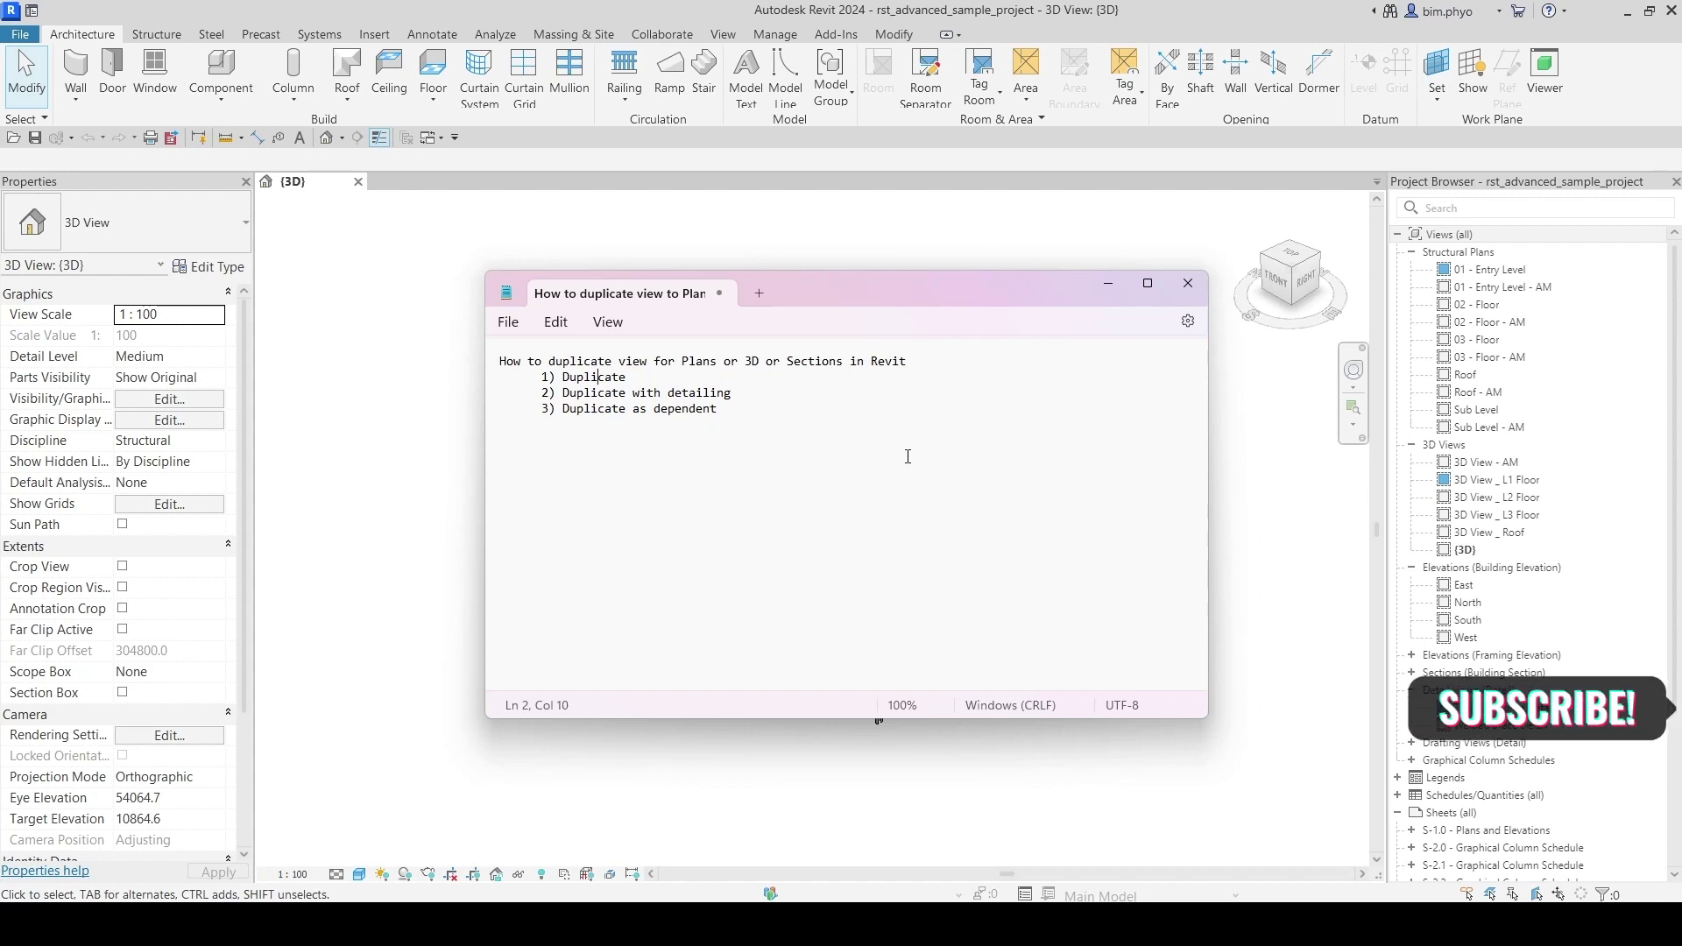
{"action": "left_click", "coordinate": [1108, 283]}
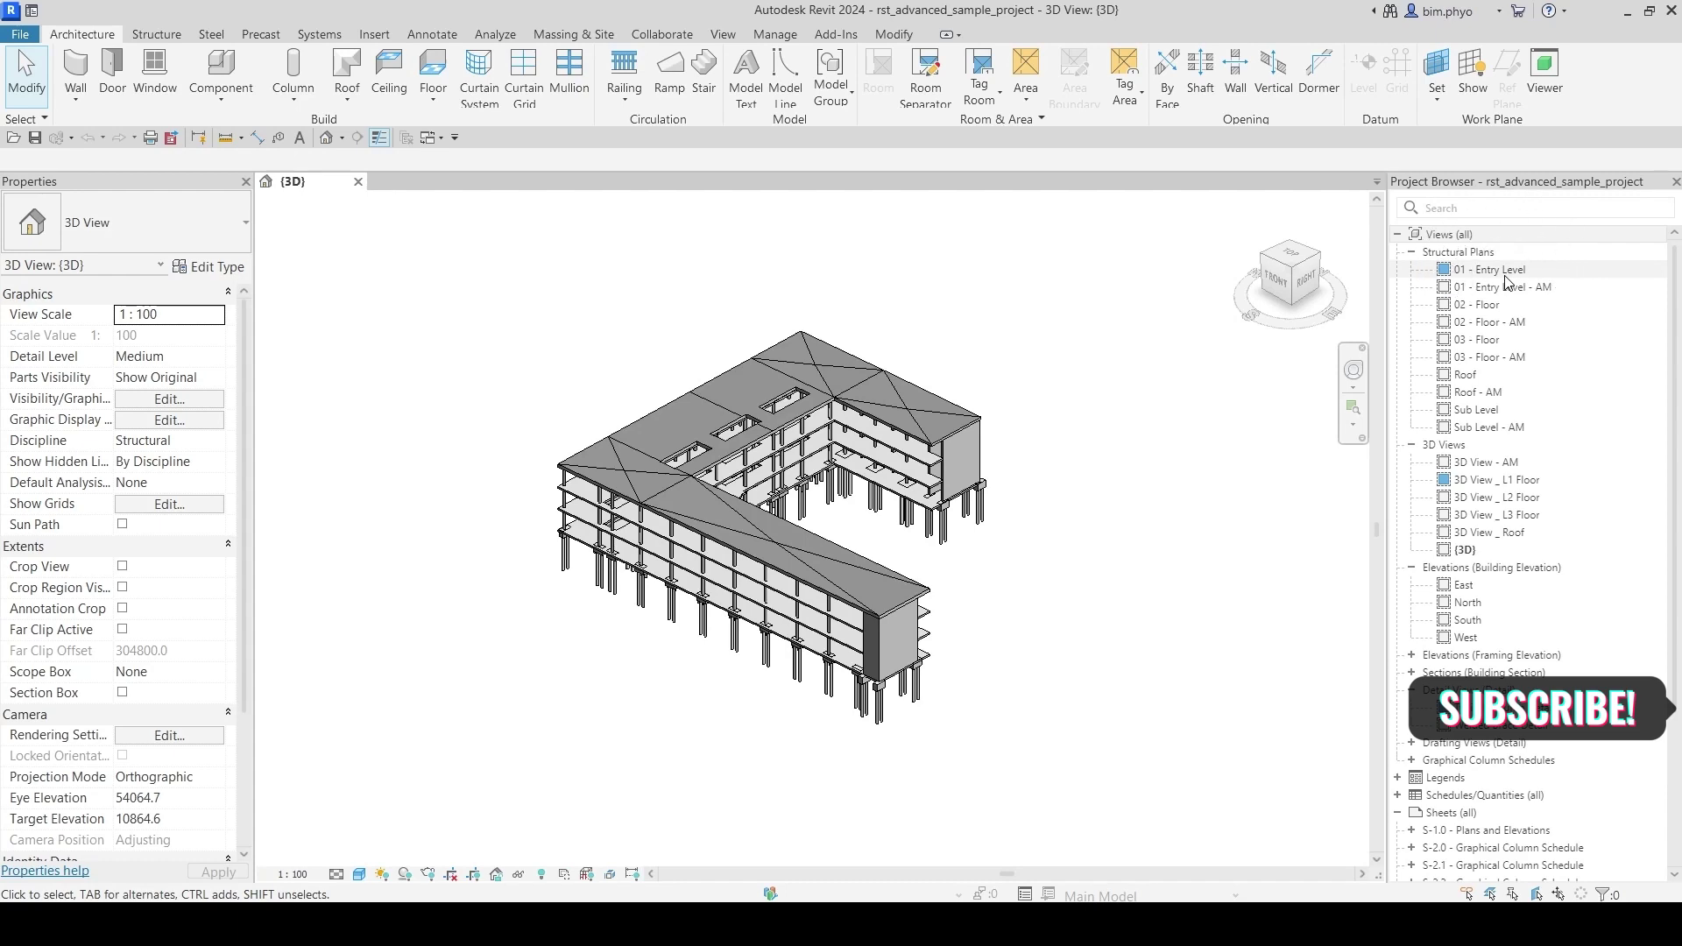
Step: Open the 01 - Entry Level structural plan and duplicate it with the plain Duplicate option
{"action": "right_click", "coordinate": [1506, 277]}
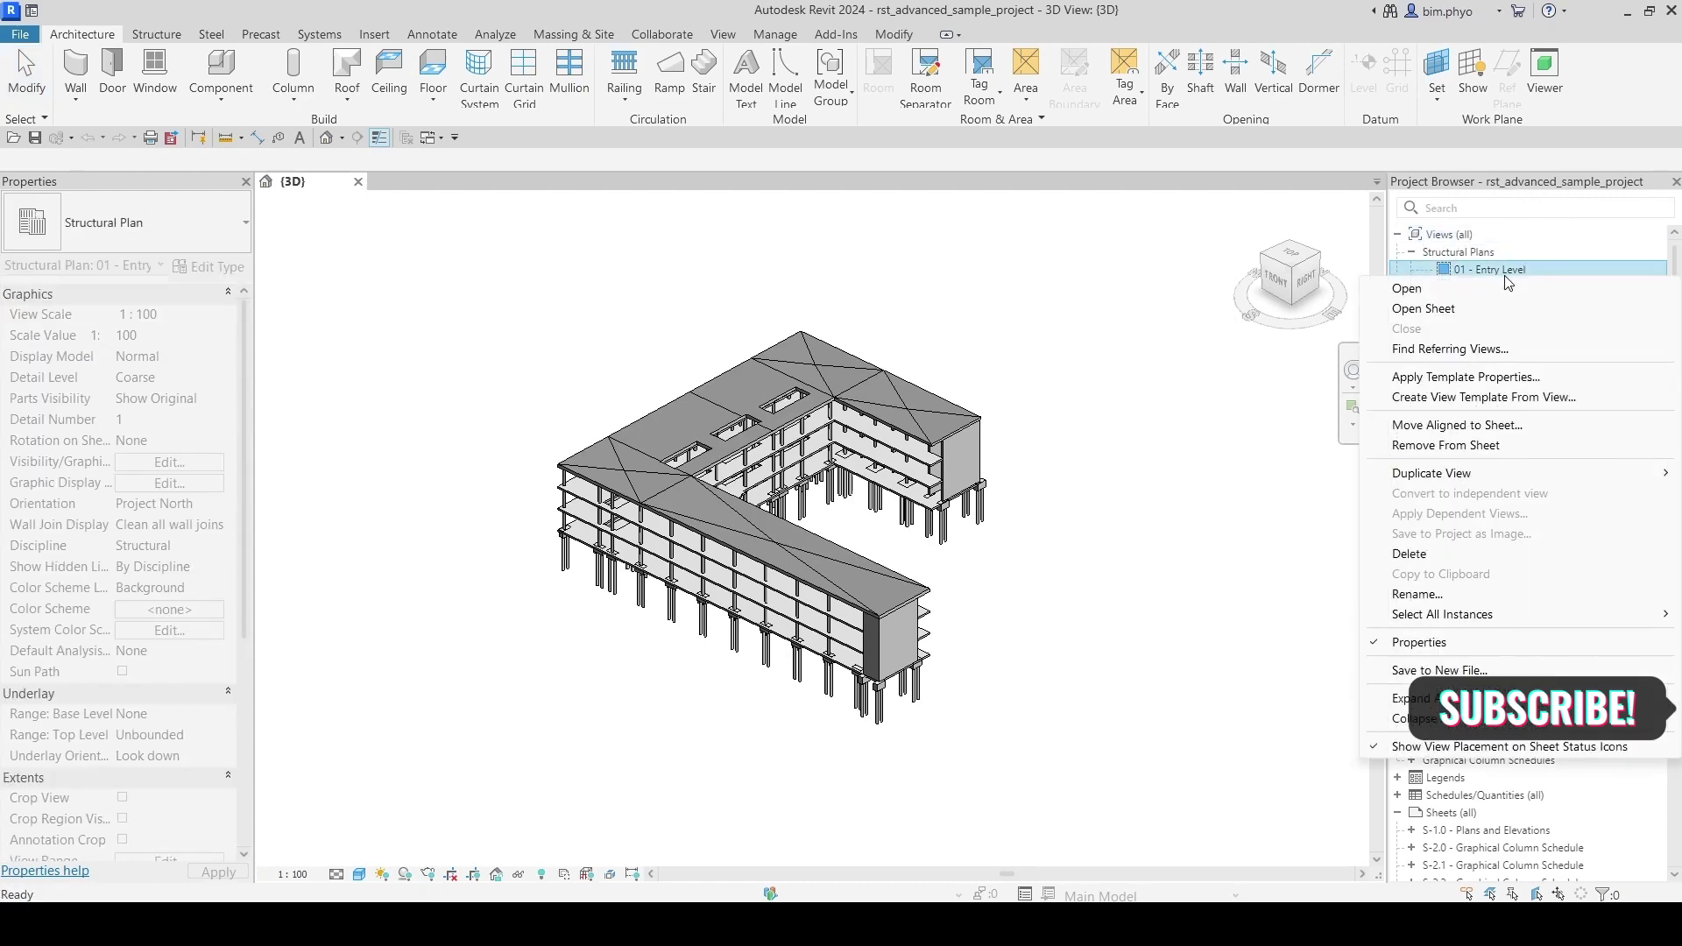
{"action": "mouse_move", "coordinate": [1454, 478]}
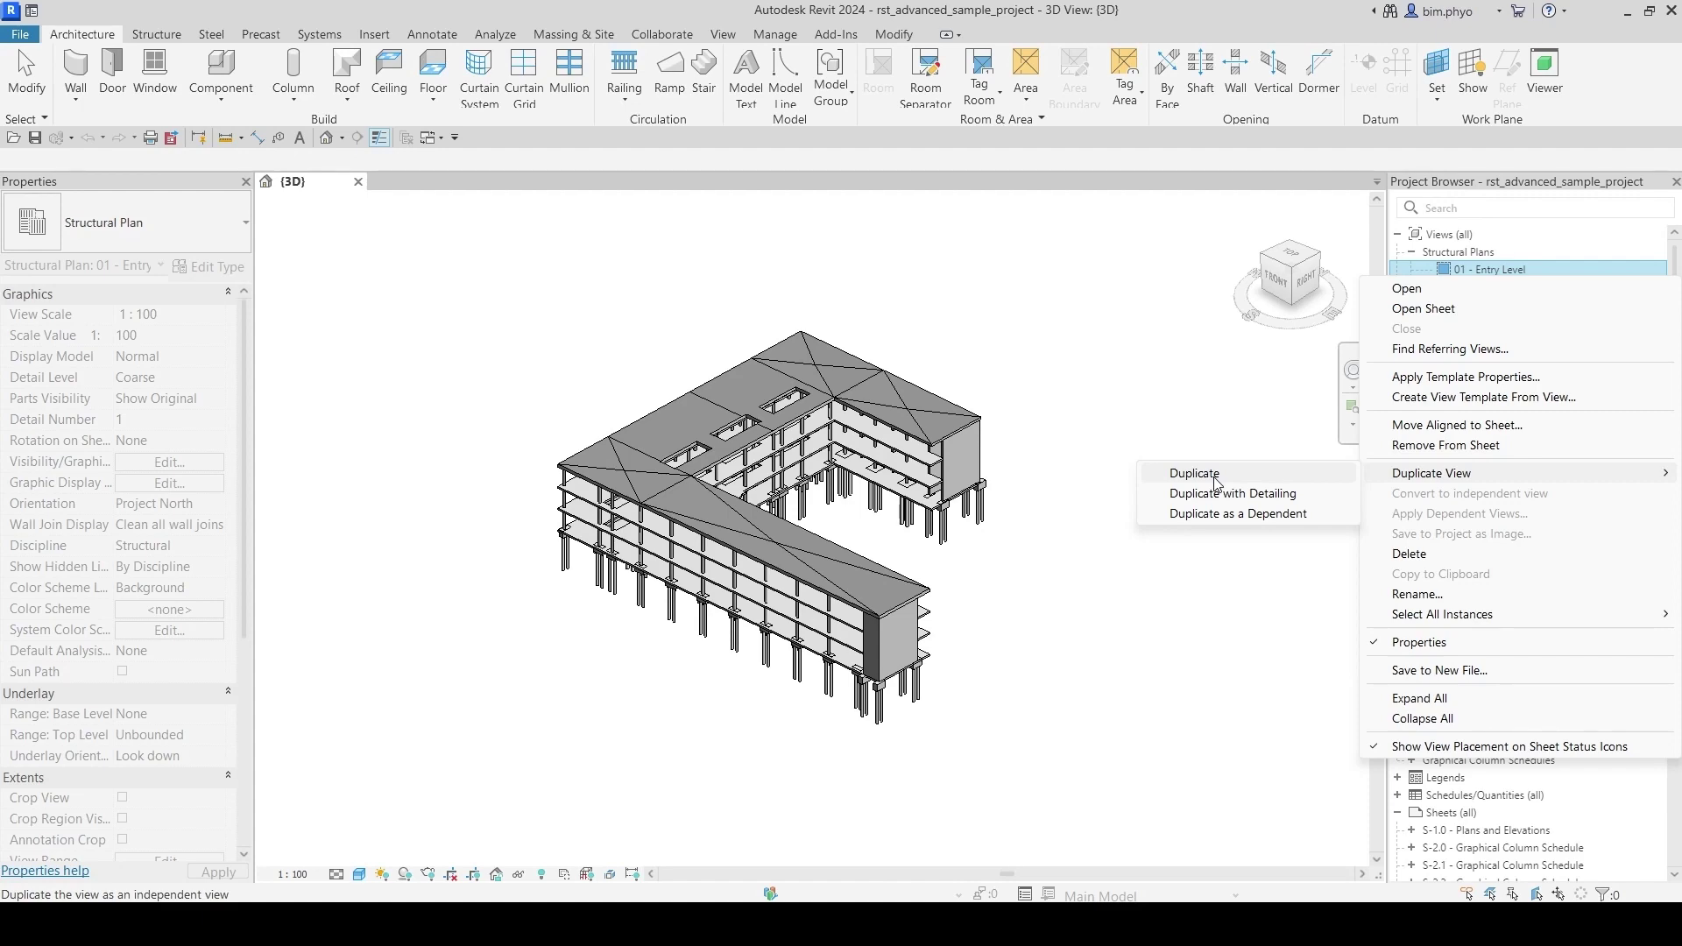
{"action": "left_click", "coordinate": [1485, 275]}
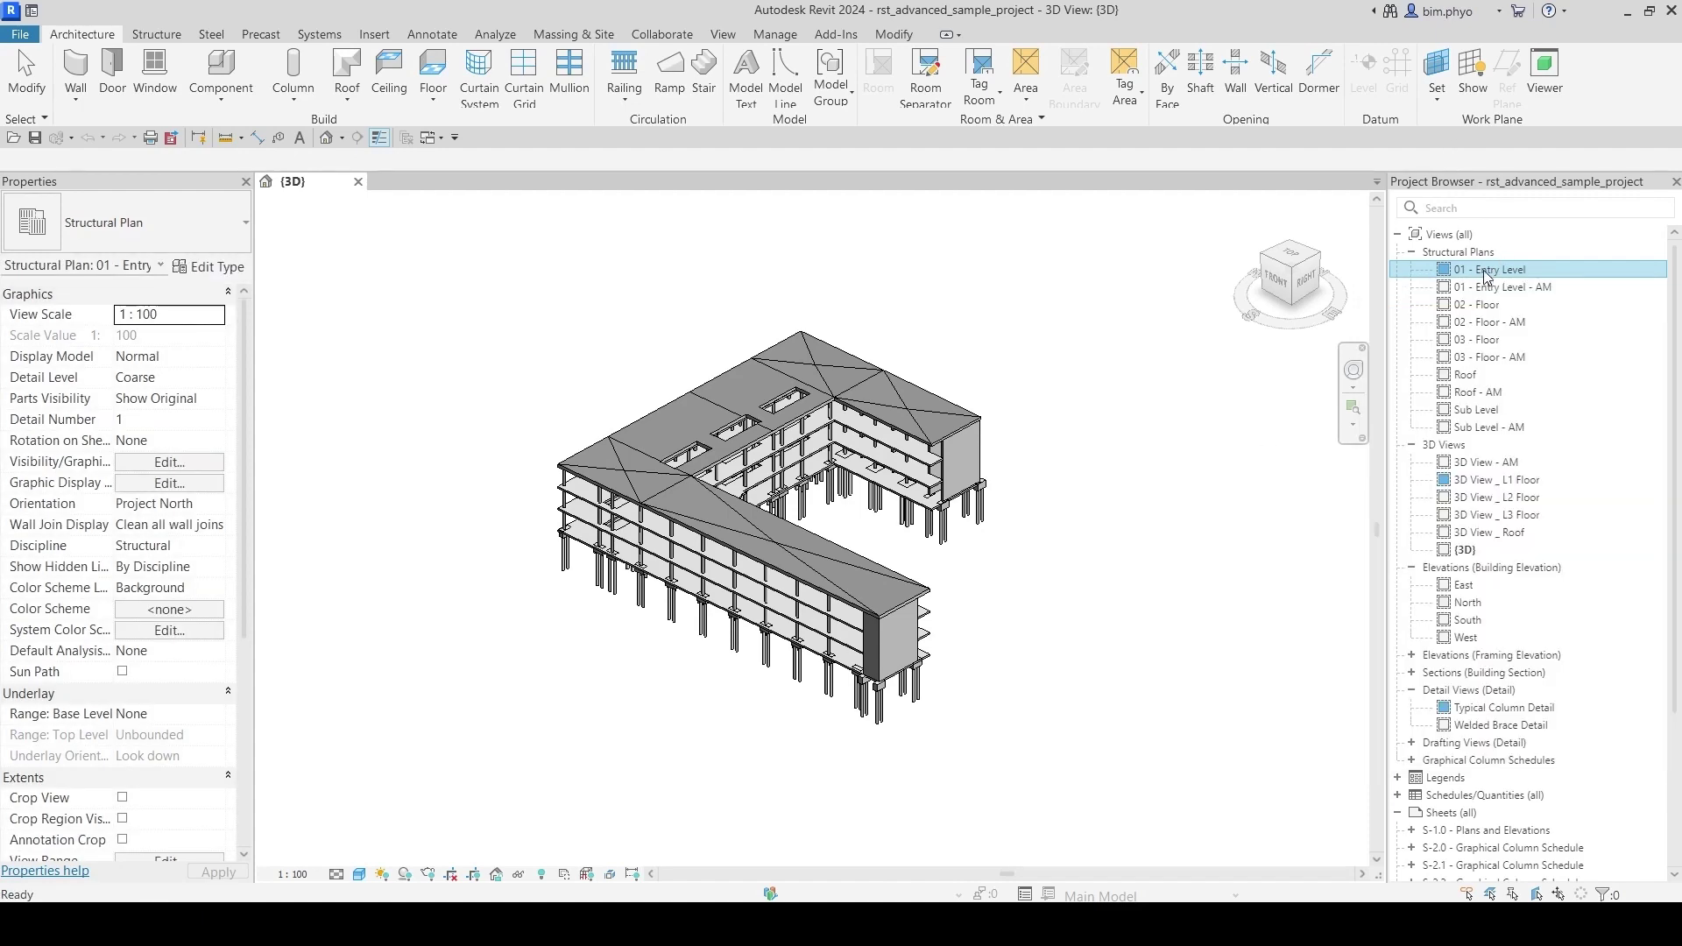
{"action": "double_click", "coordinate": [1485, 272]}
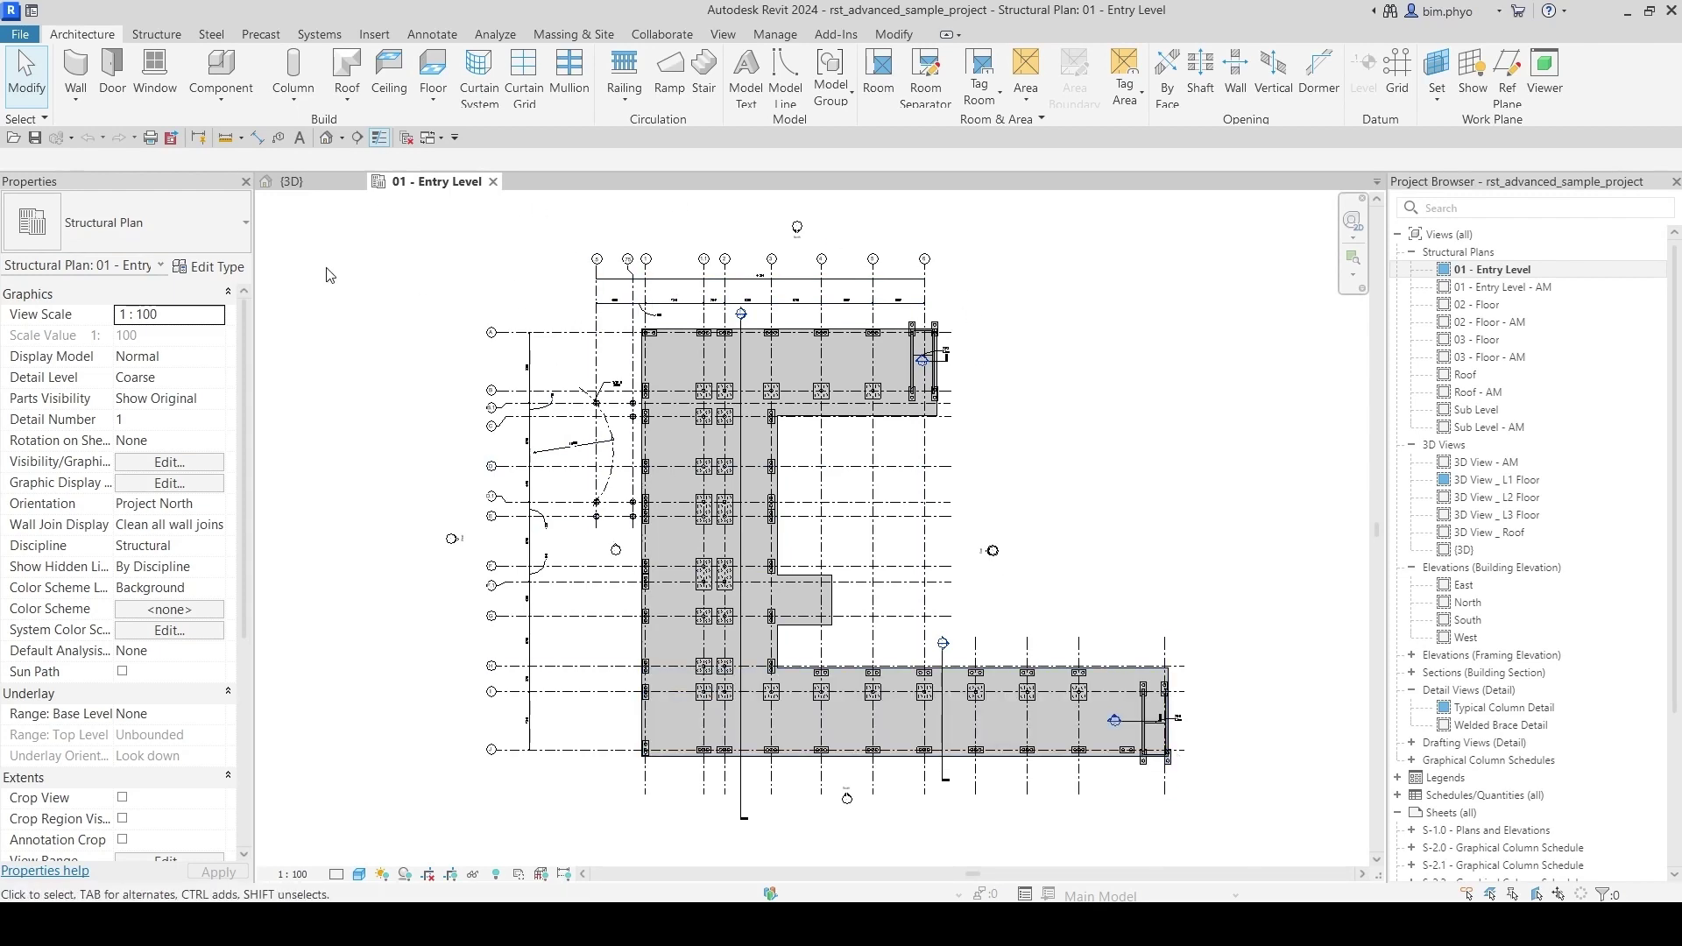
{"action": "right_click", "coordinate": [1483, 270]}
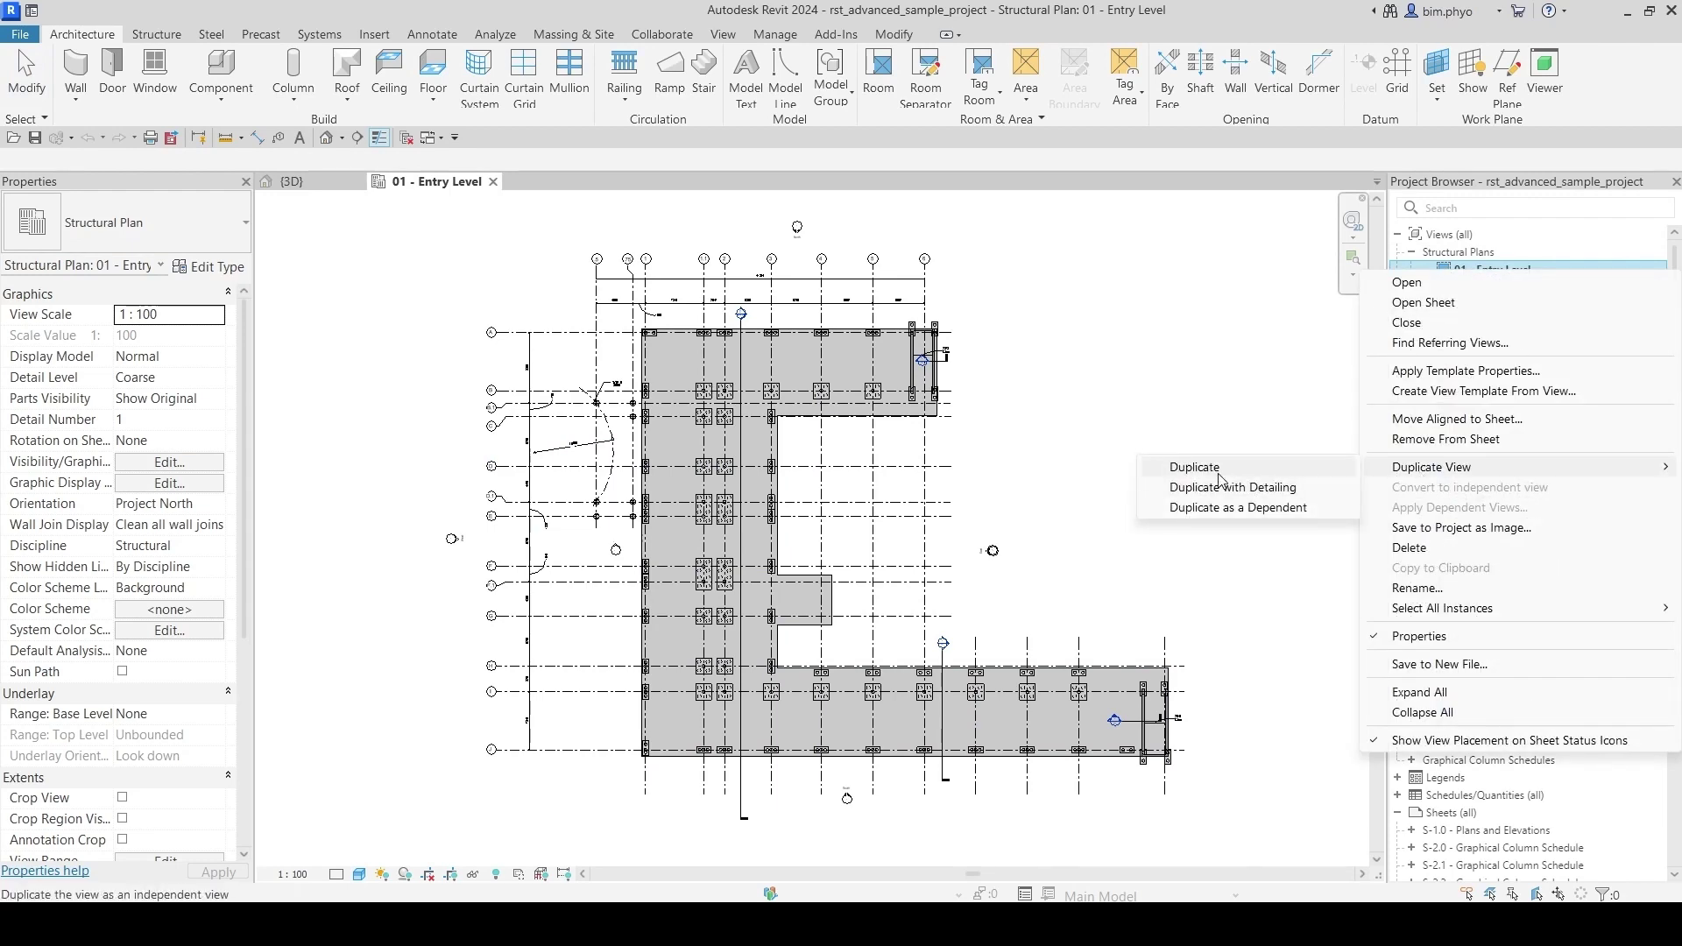
{"action": "left_click", "coordinate": [1220, 480]}
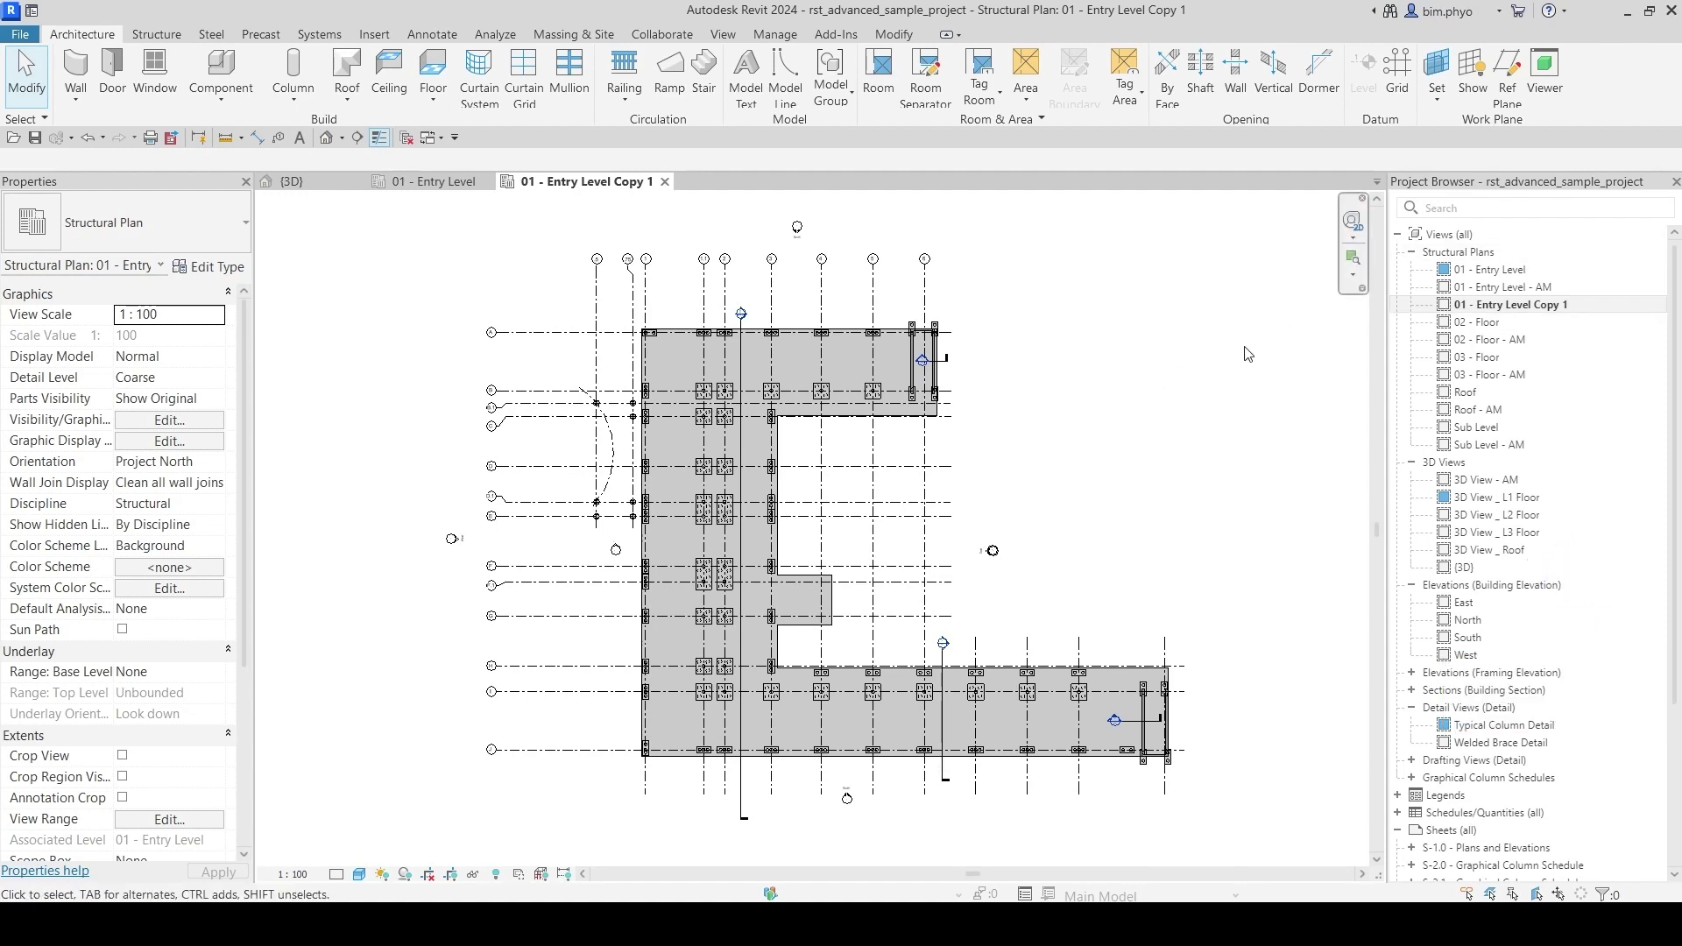
Step: Duplicate the 01 - Entry Level plan with detailing and compare the new copy with the original
{"action": "left_click", "coordinate": [1503, 307]}
{"action": "right_click", "coordinate": [1496, 273]}
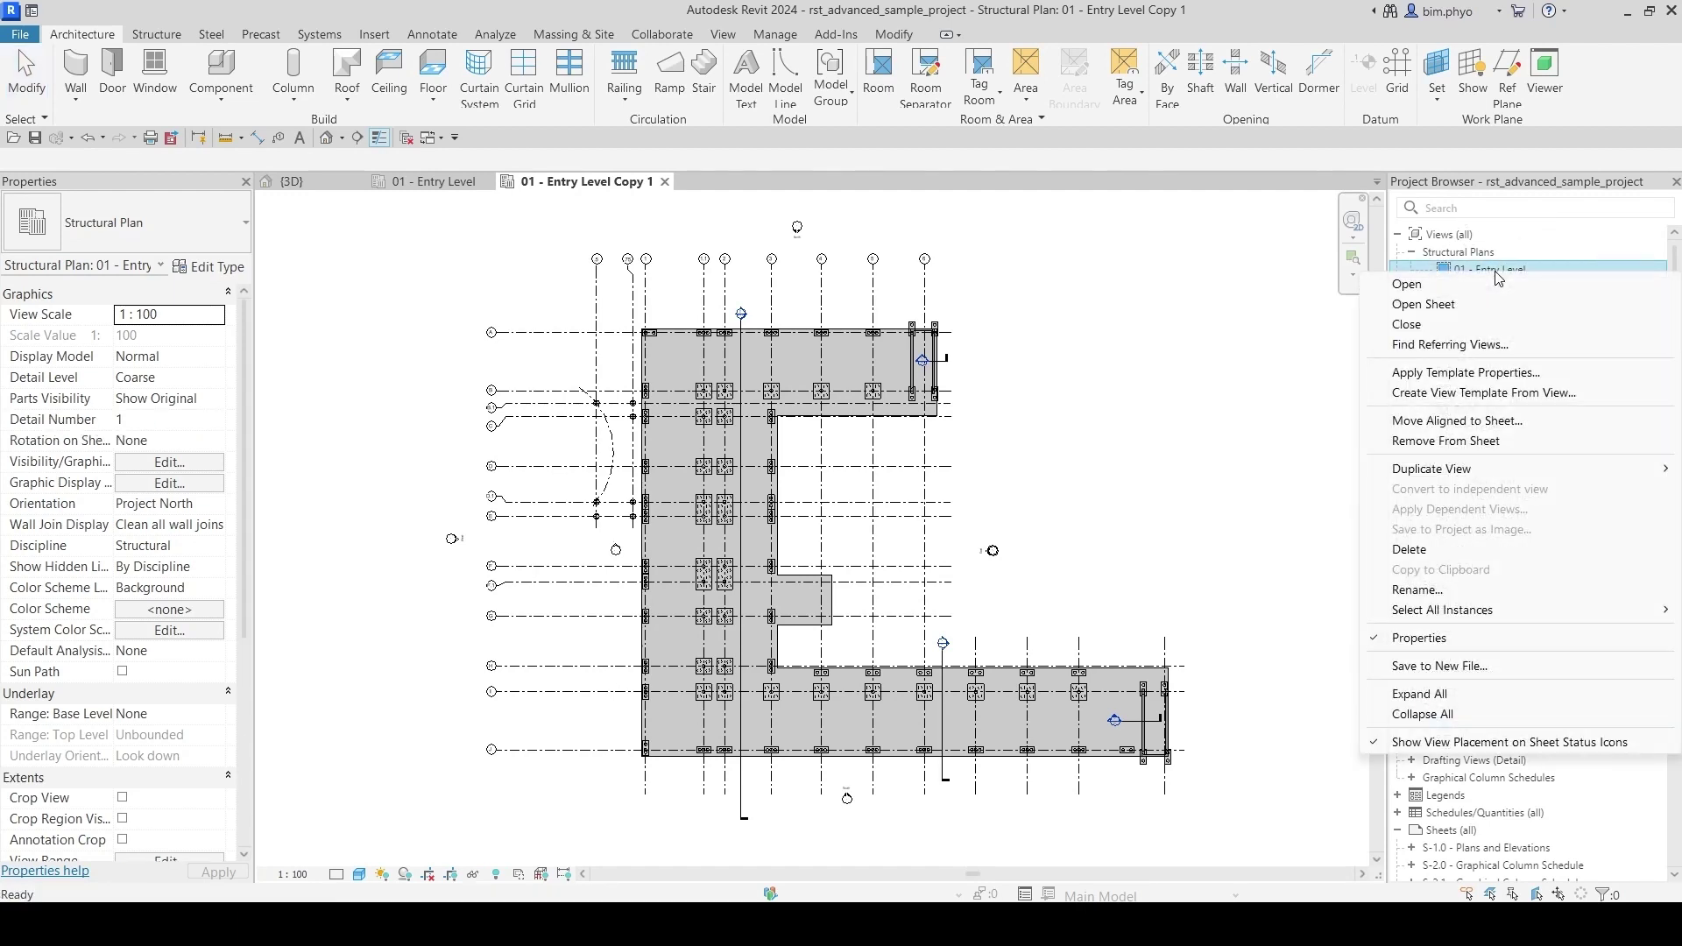
{"action": "mouse_move", "coordinate": [1417, 477]}
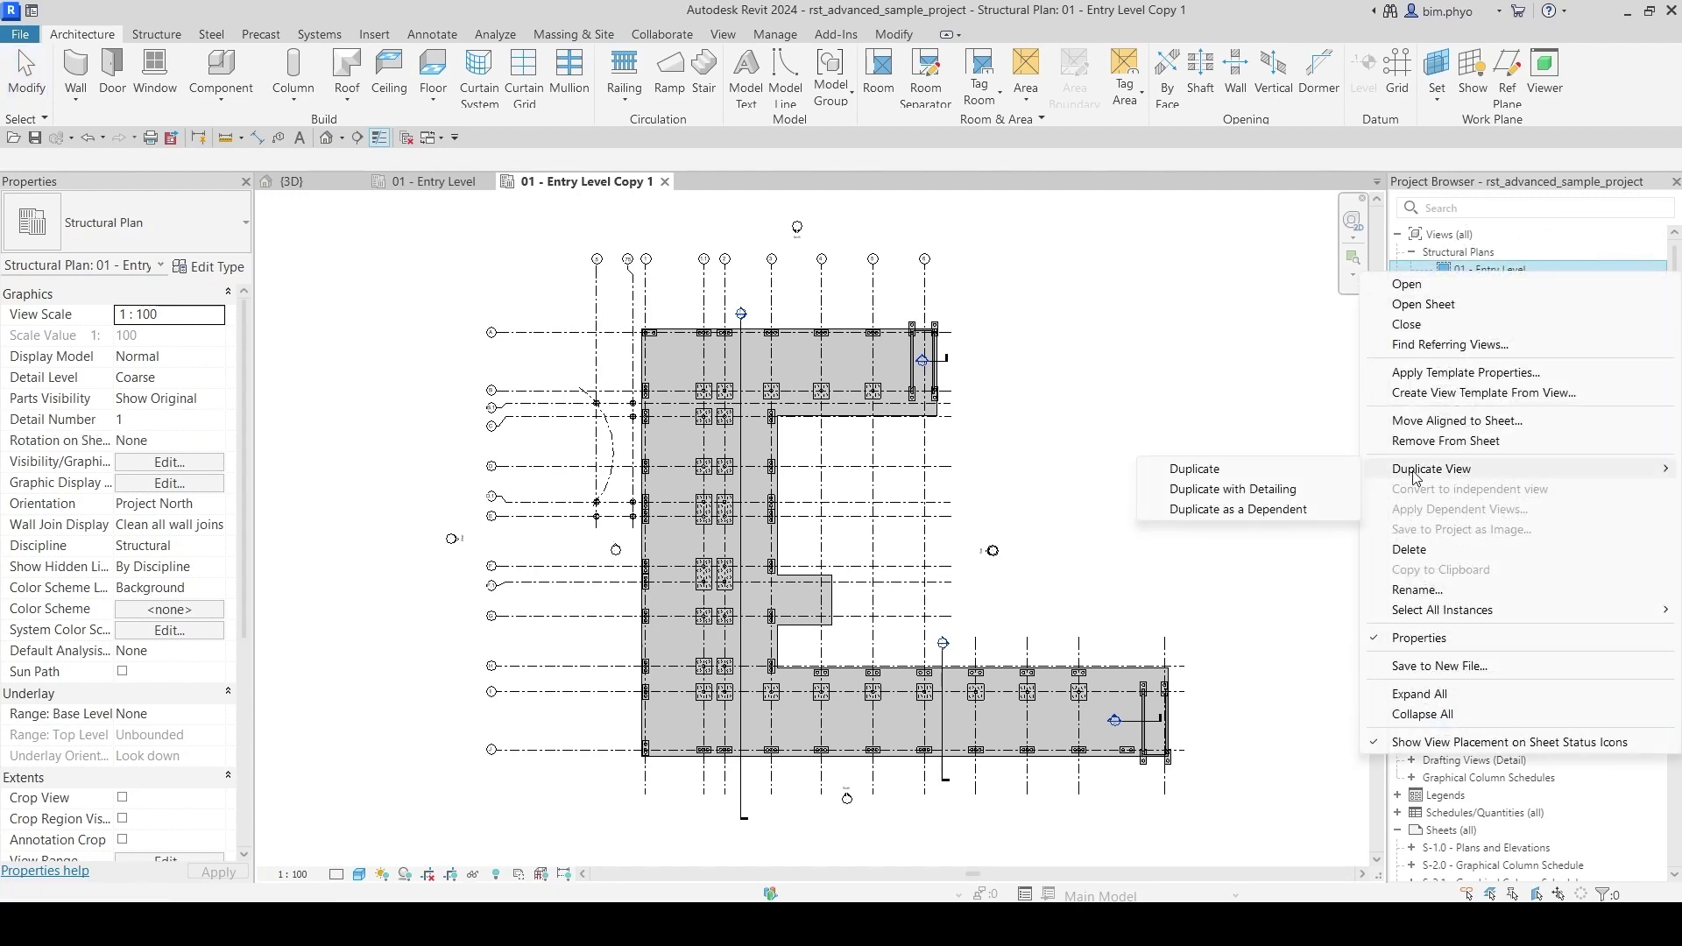
{"action": "left_click", "coordinate": [1241, 491]}
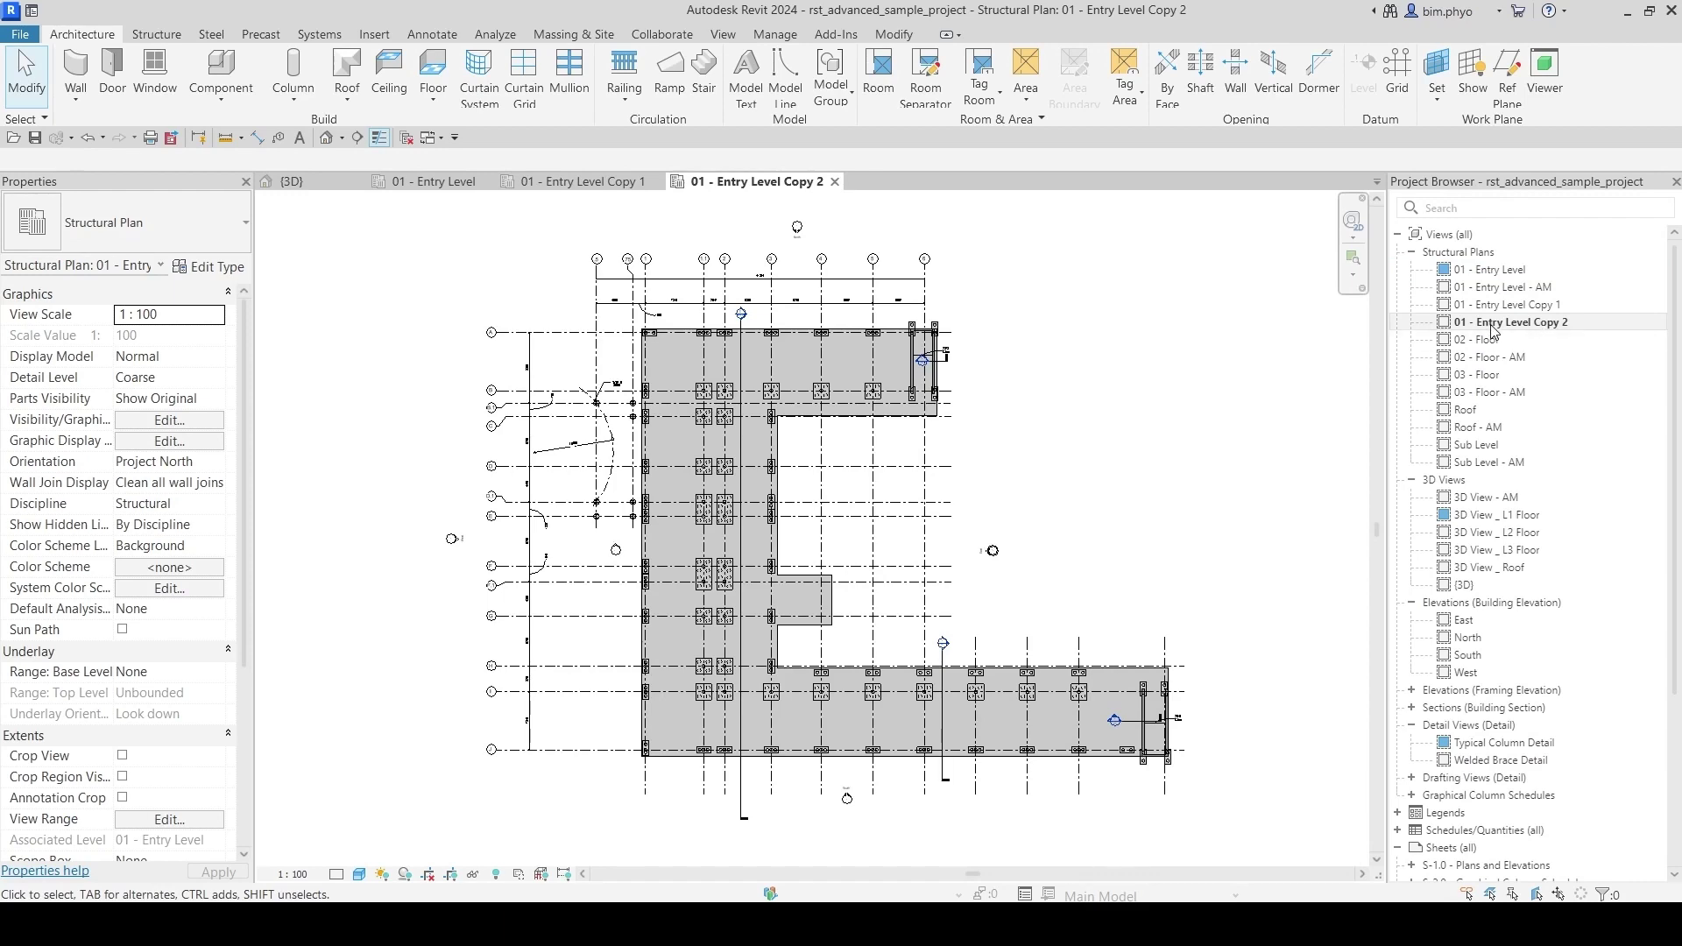
{"action": "left_click", "coordinate": [434, 182]}
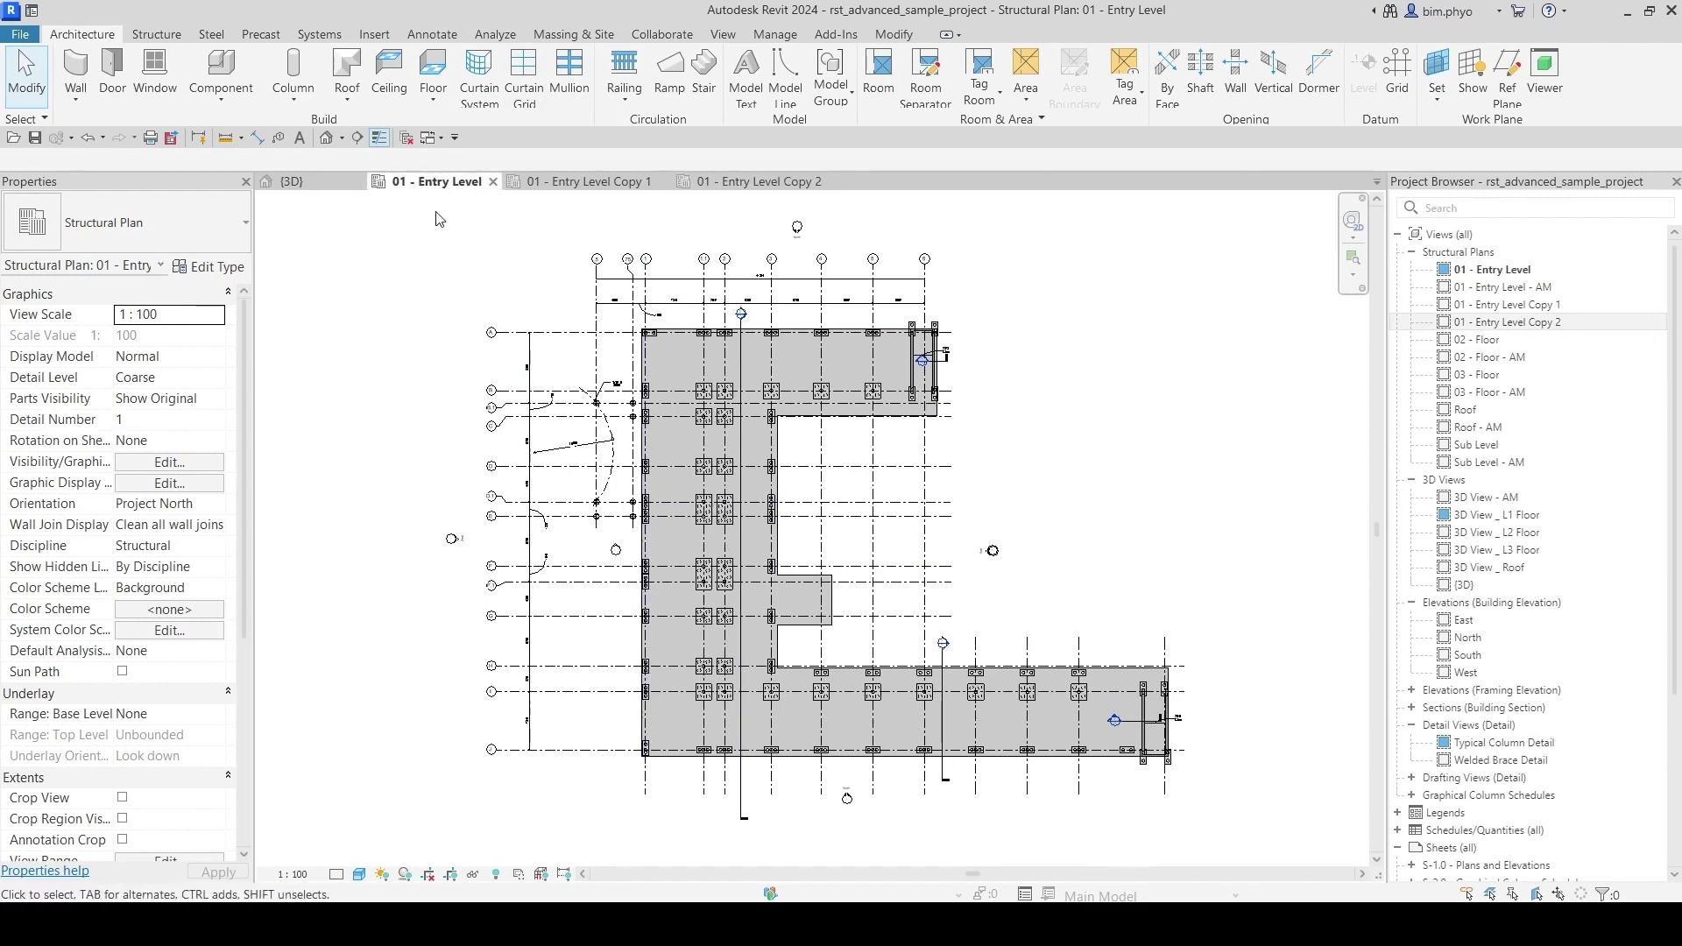
{"action": "left_click", "coordinate": [750, 182]}
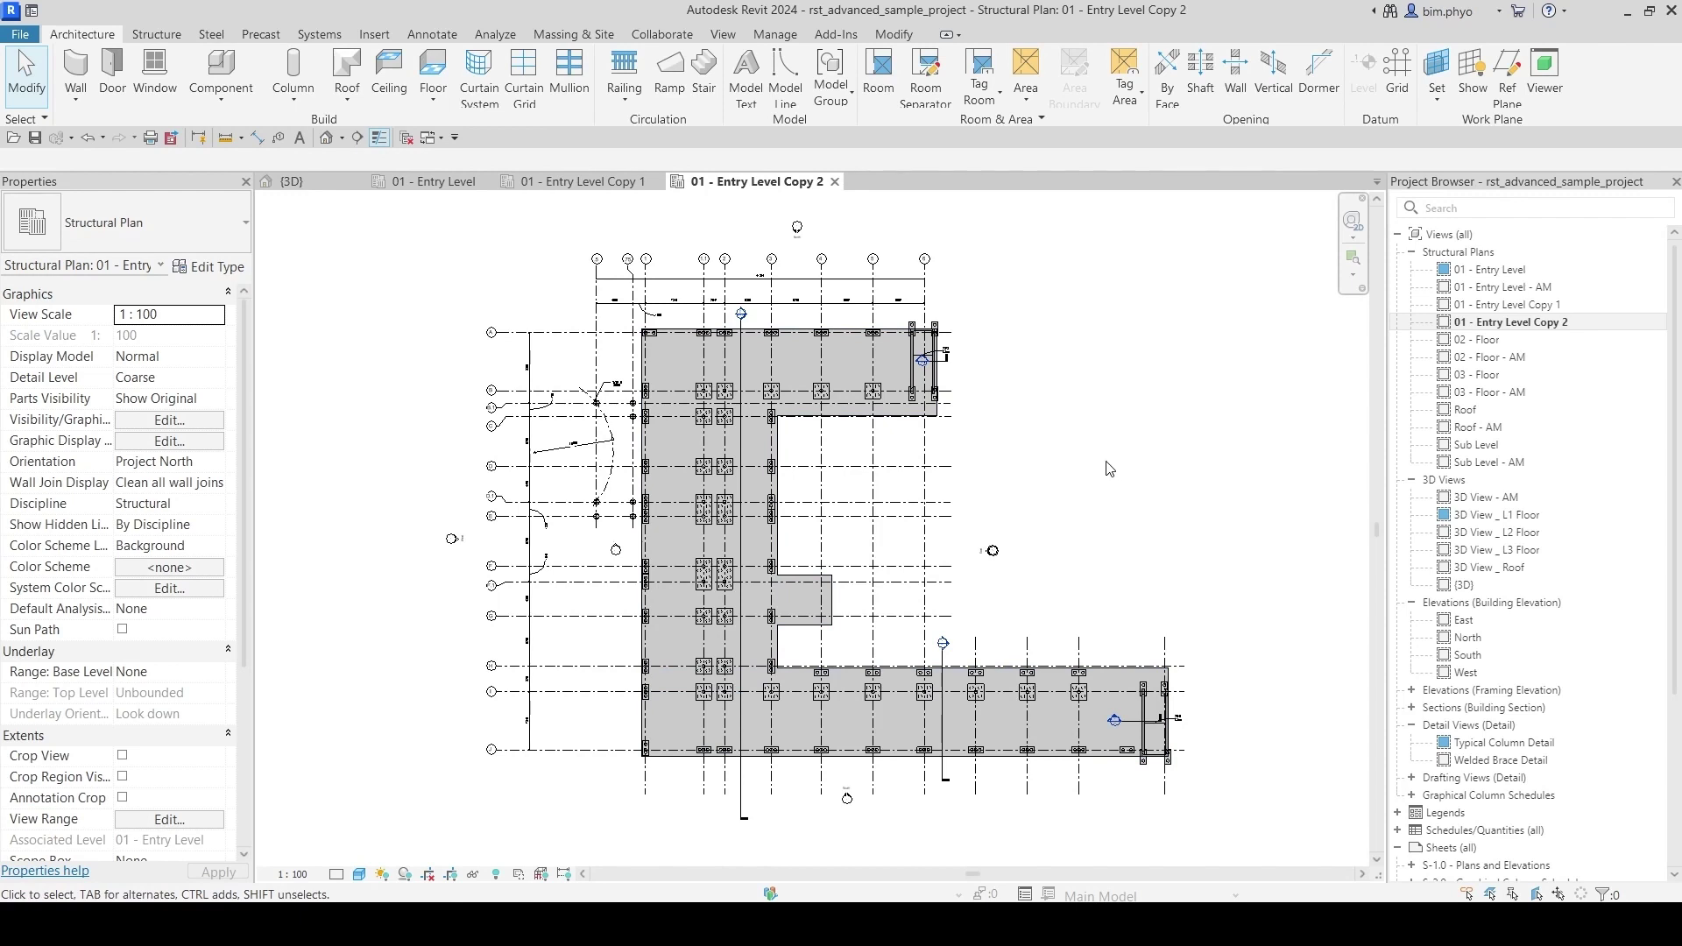
Step: Duplicate the 01 - Entry Level plan as a dependent view and look over its full crop region
{"action": "left_click", "coordinate": [1494, 269]}
{"action": "right_click", "coordinate": [1494, 270]}
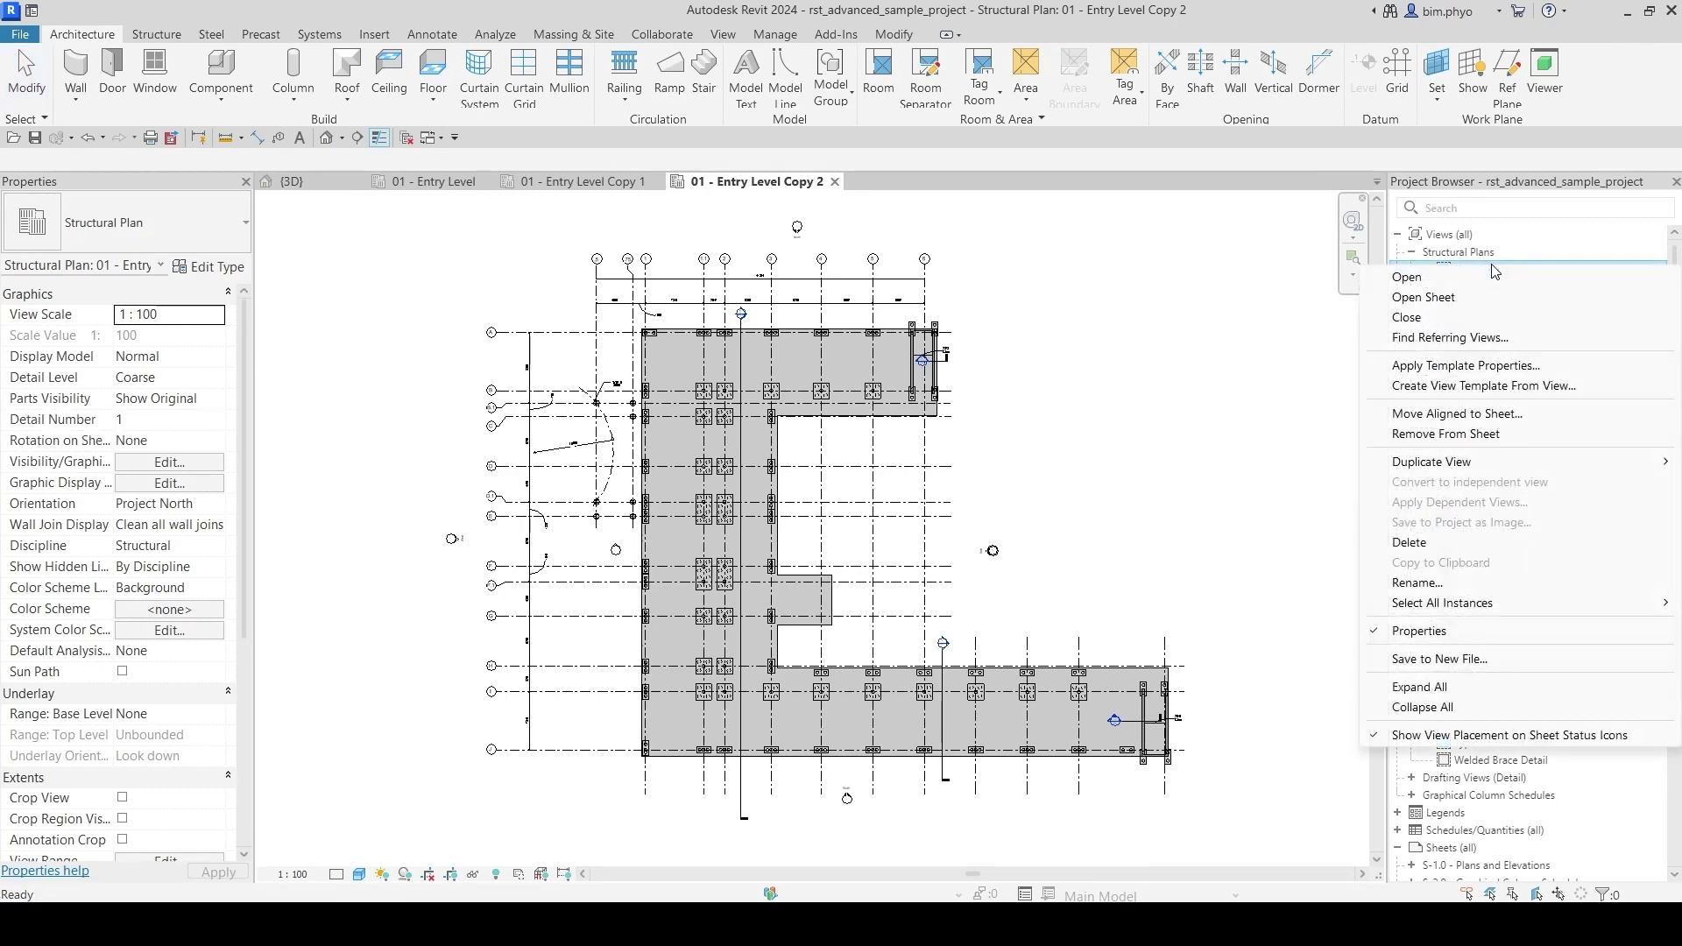
{"action": "left_click", "coordinate": [1240, 415]}
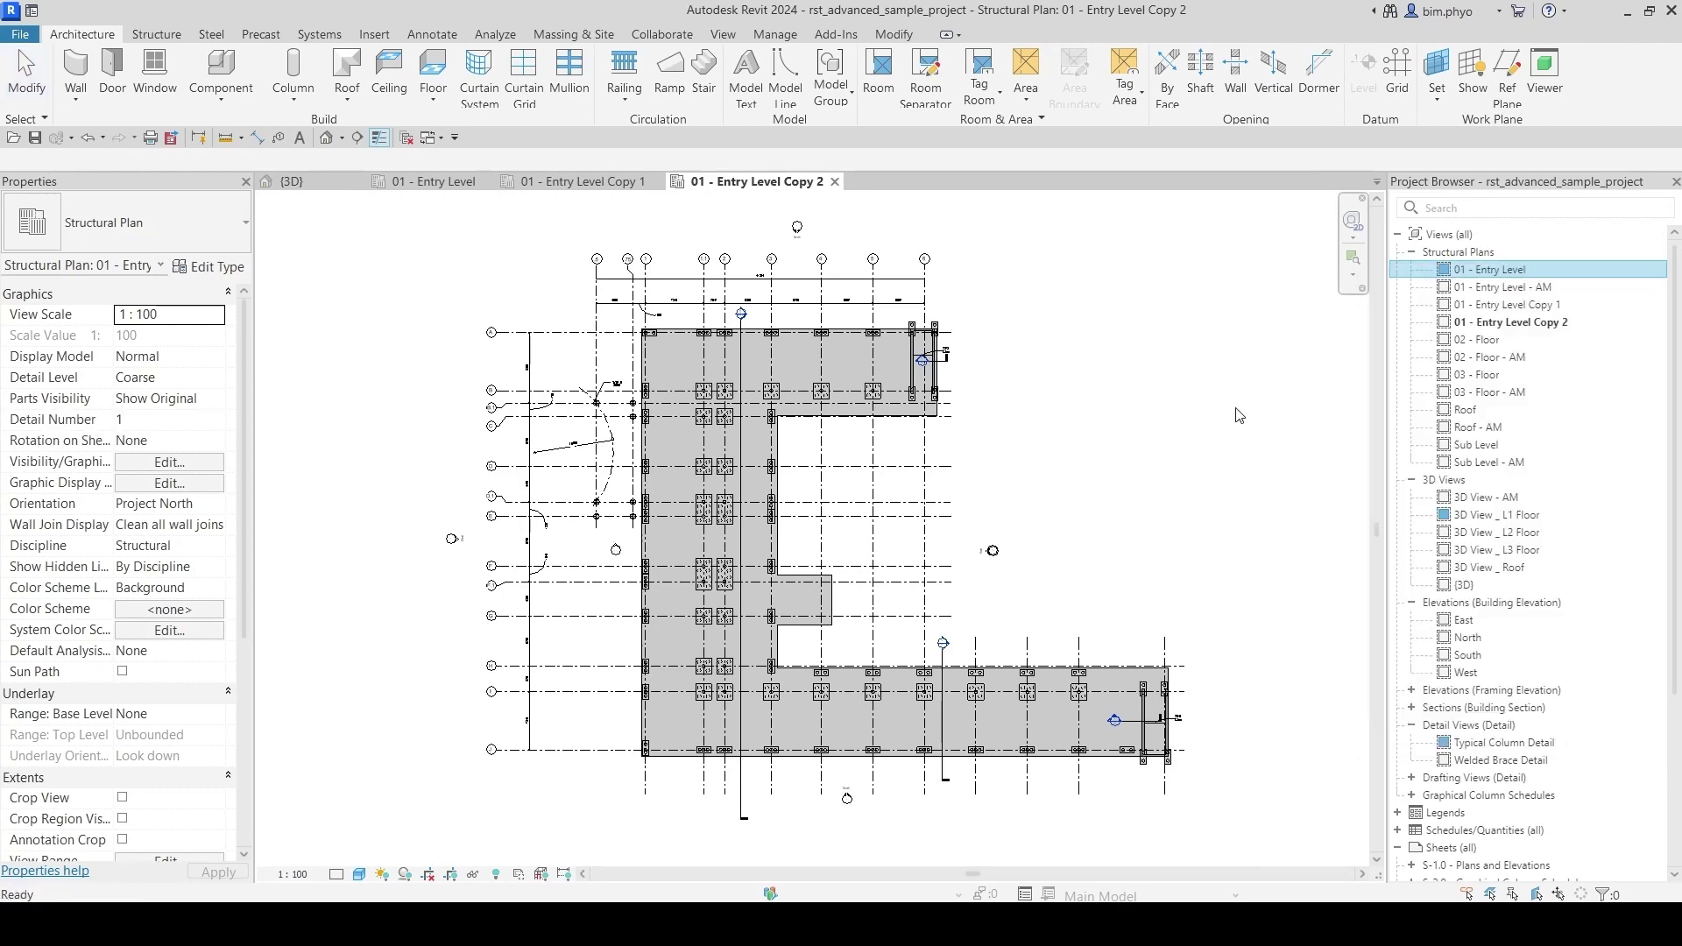
{"action": "right_click", "coordinate": [1494, 270]}
{"action": "mouse_move", "coordinate": [1477, 476]}
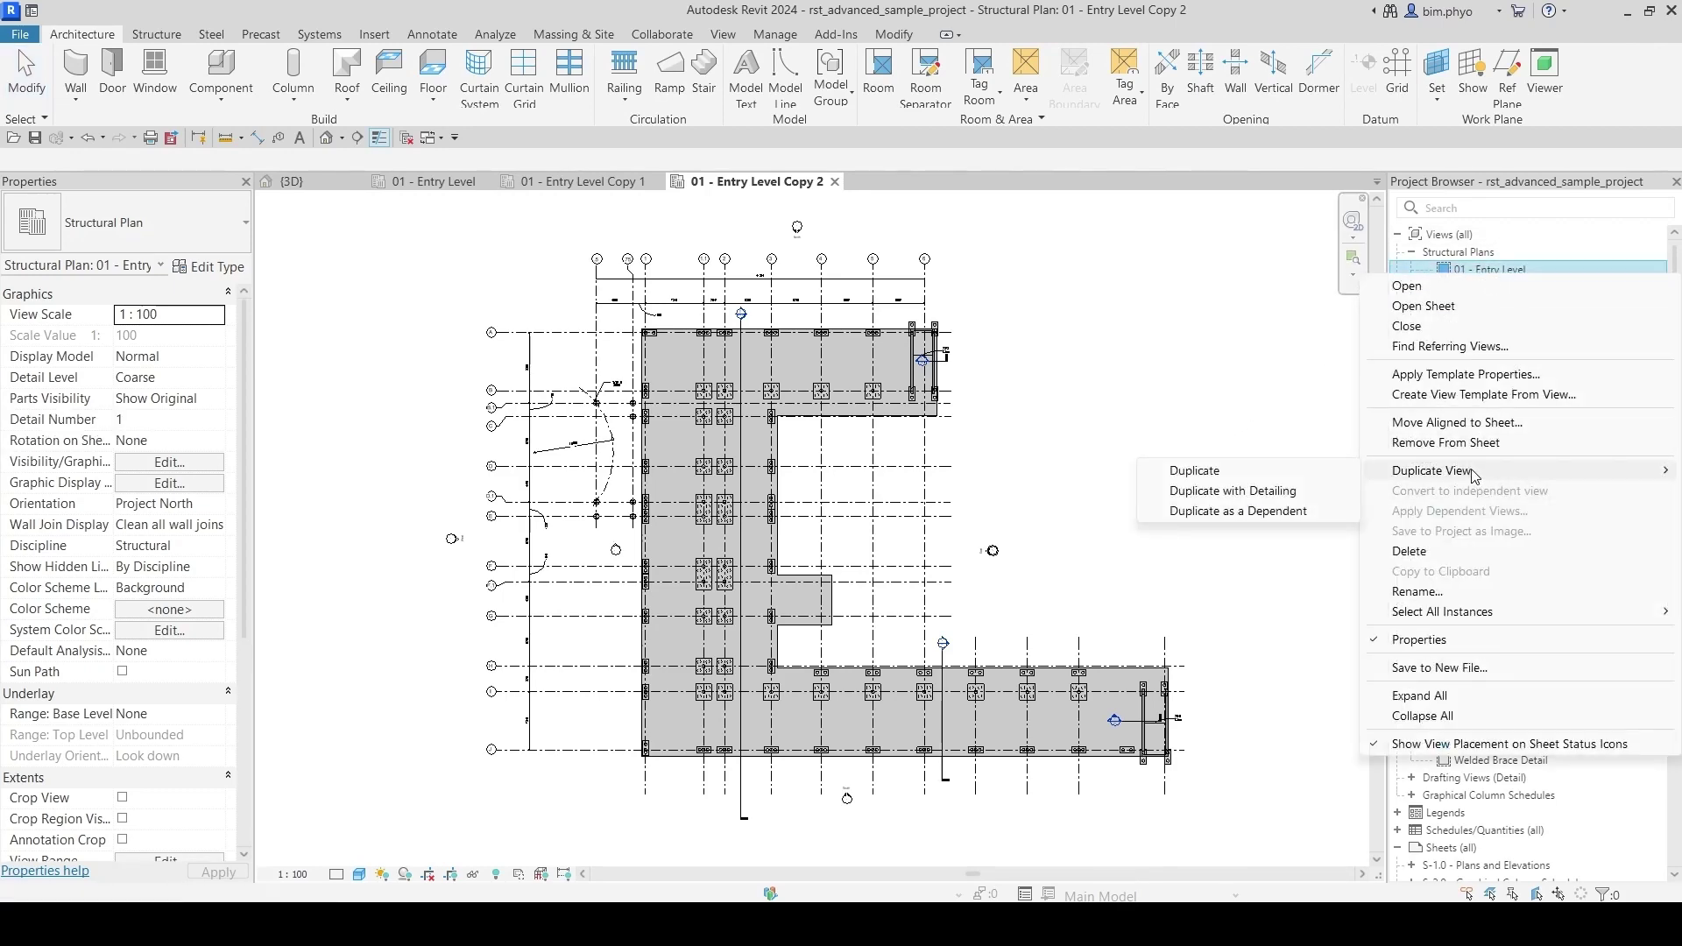
{"action": "left_click", "coordinate": [1235, 515]}
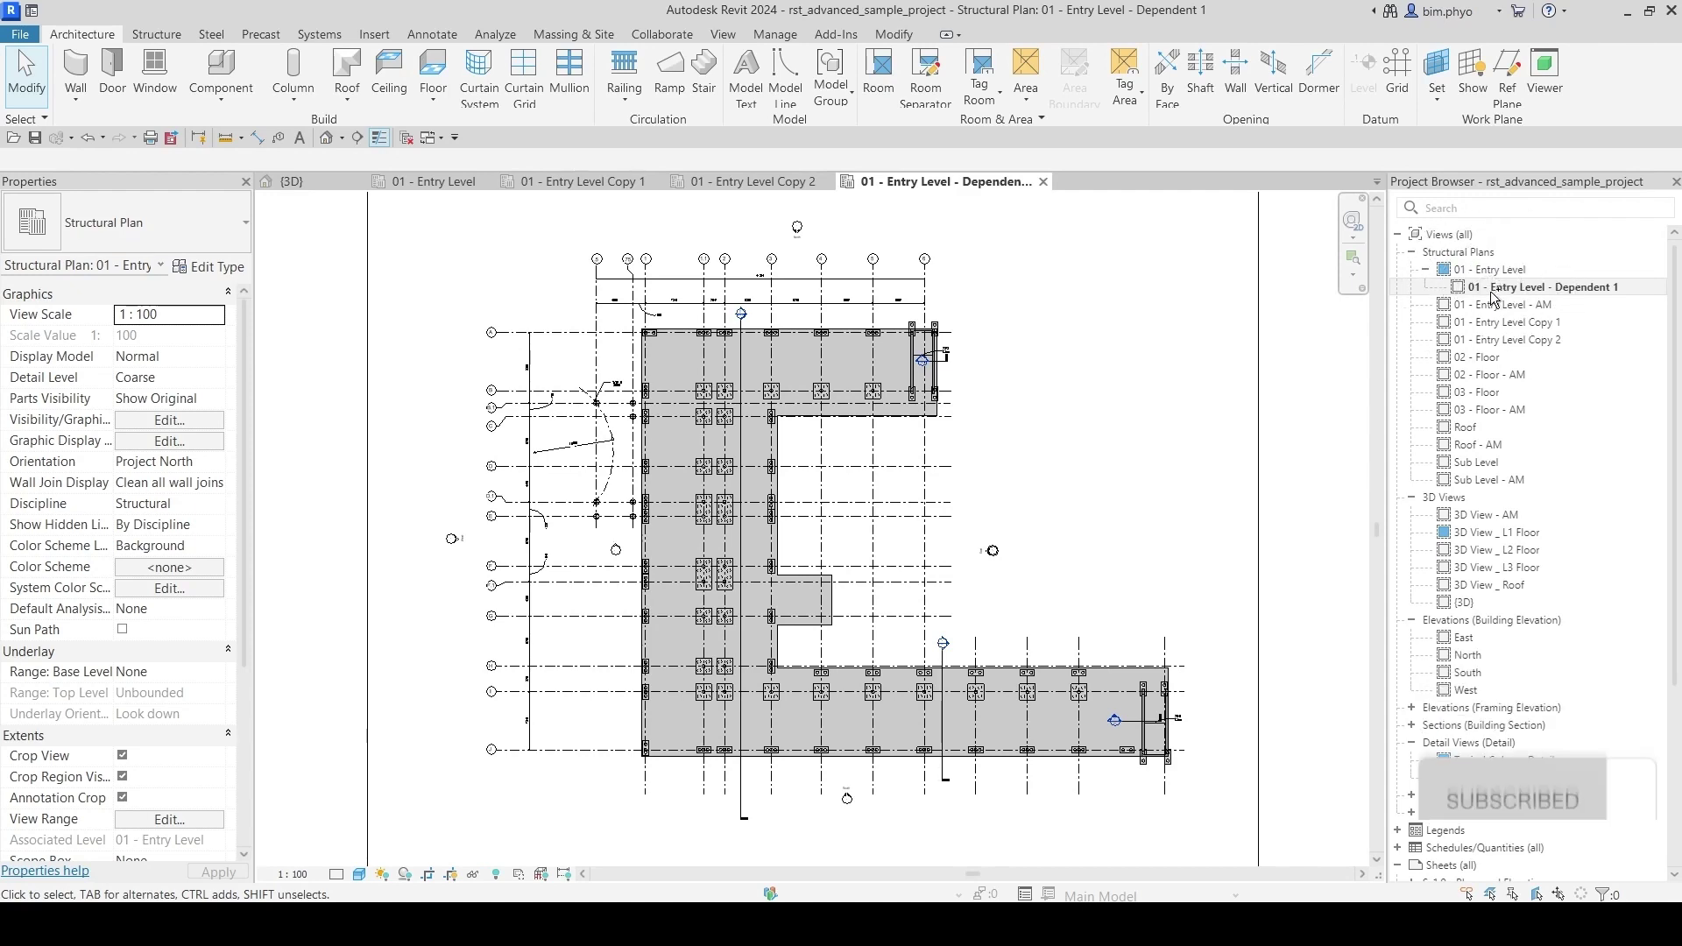
{"action": "scroll", "coordinate": [1175, 390], "scroll_direction": "down", "scroll_amount": 3}
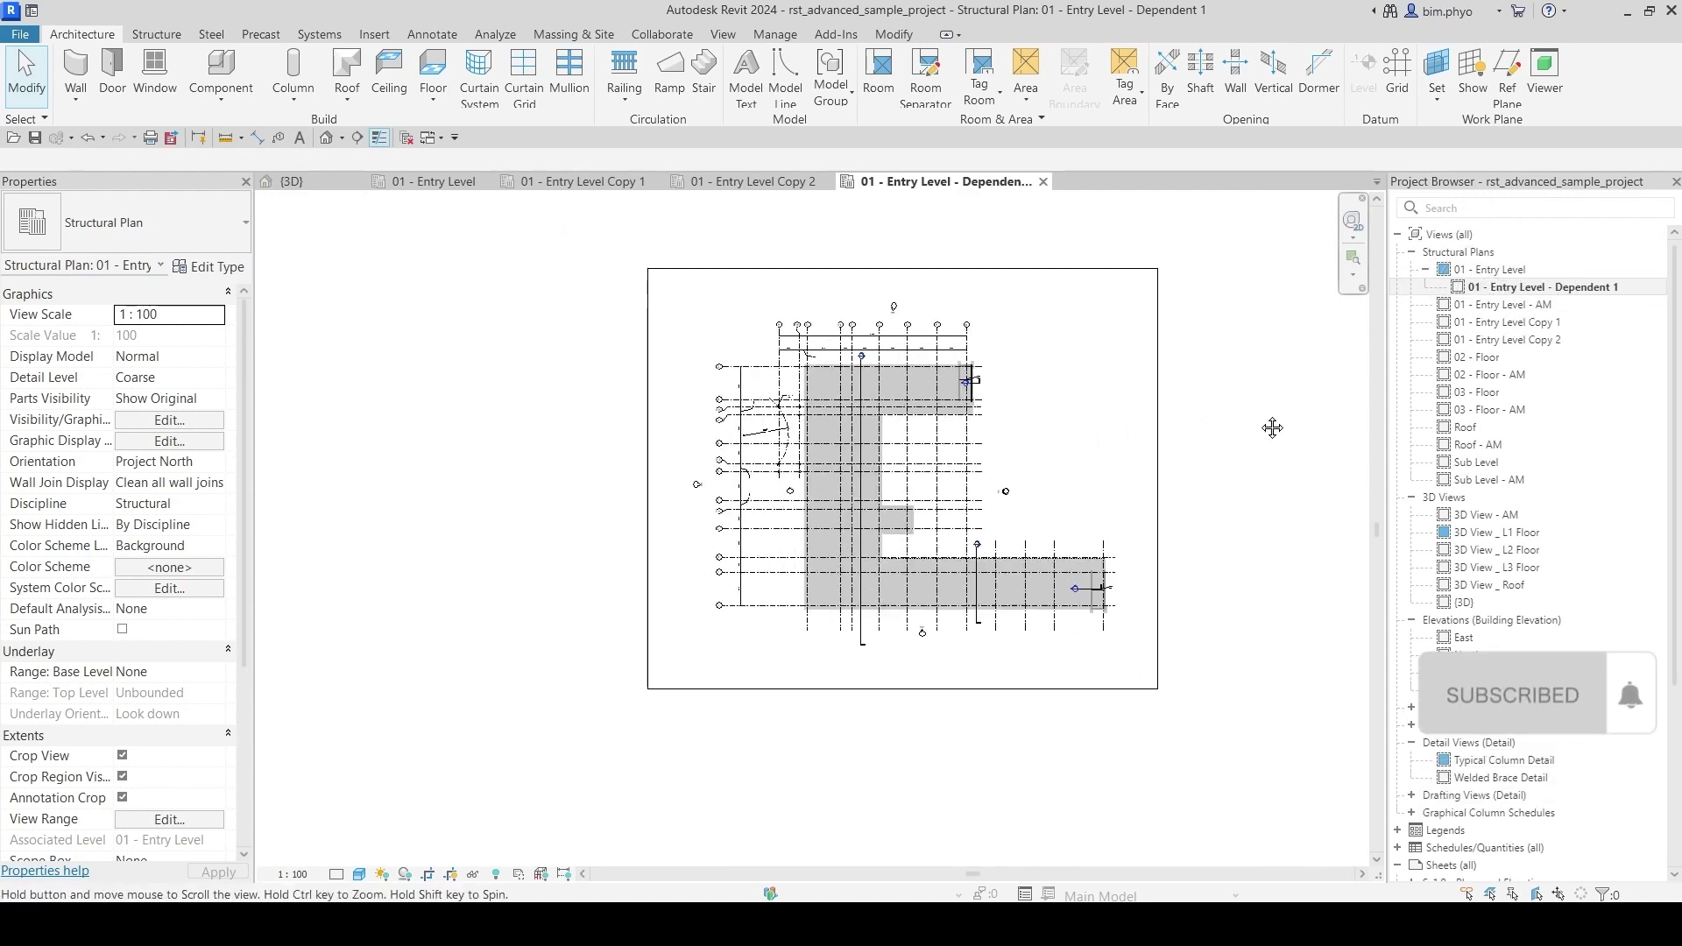
Step: Add an aligned dimension between grids C and D in the 01 - Entry Level Copy 1 plan
{"action": "double_click", "coordinate": [1506, 321]}
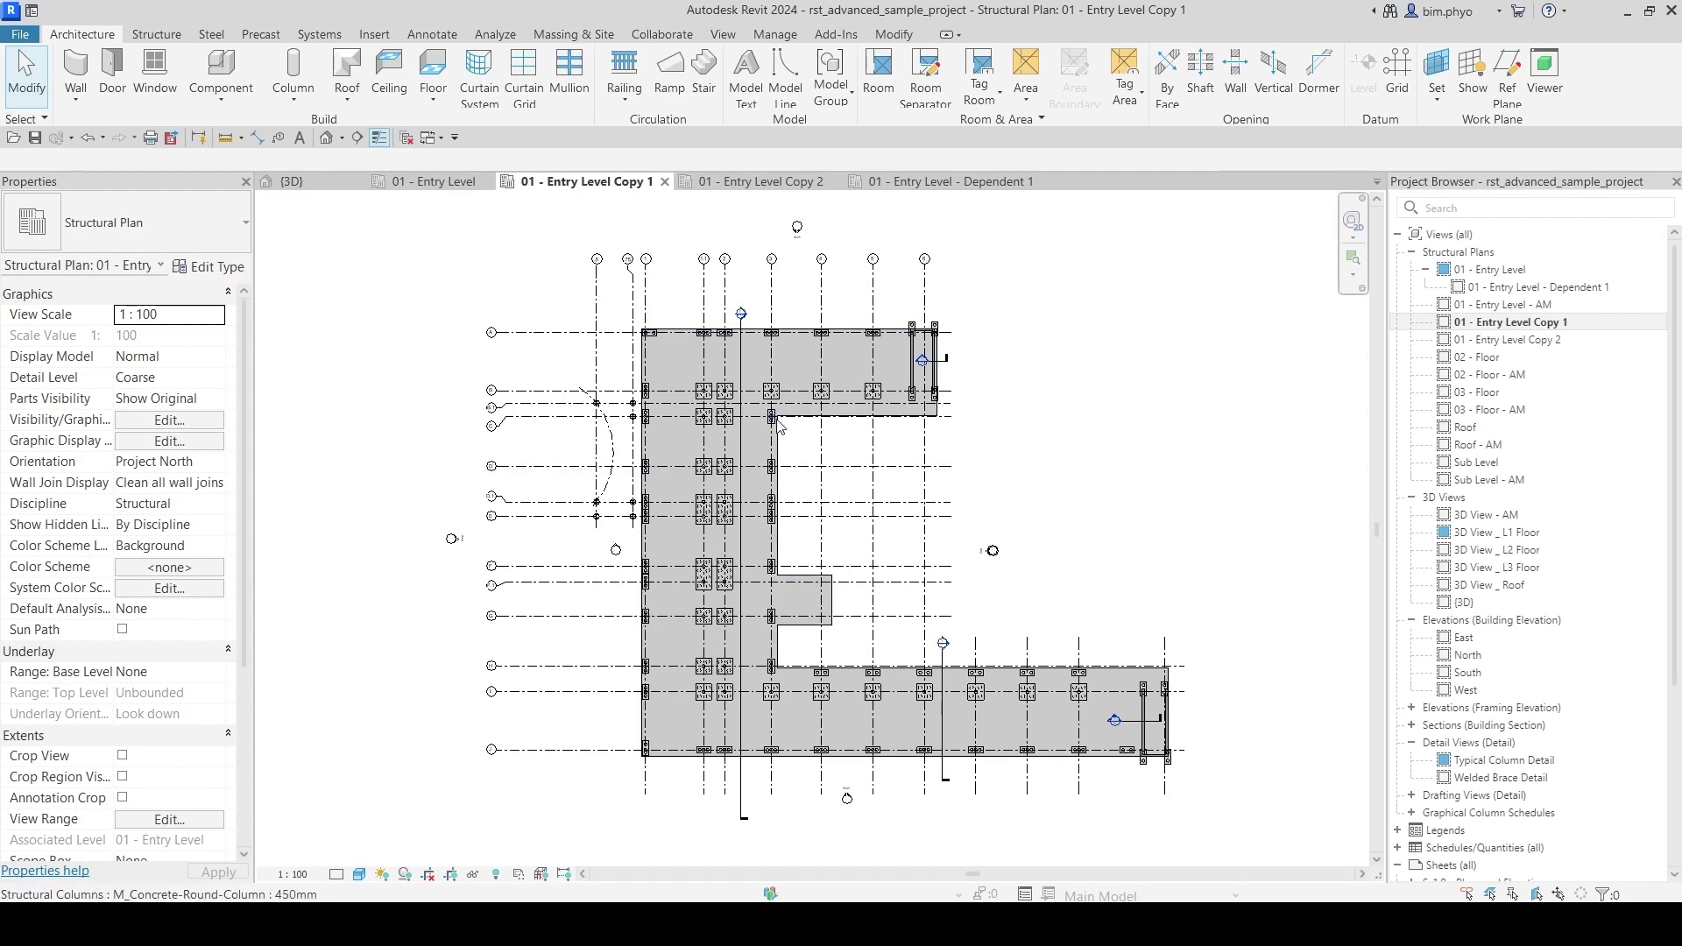
{"action": "scroll", "coordinate": [815, 421], "scroll_direction": "up", "scroll_amount": 3}
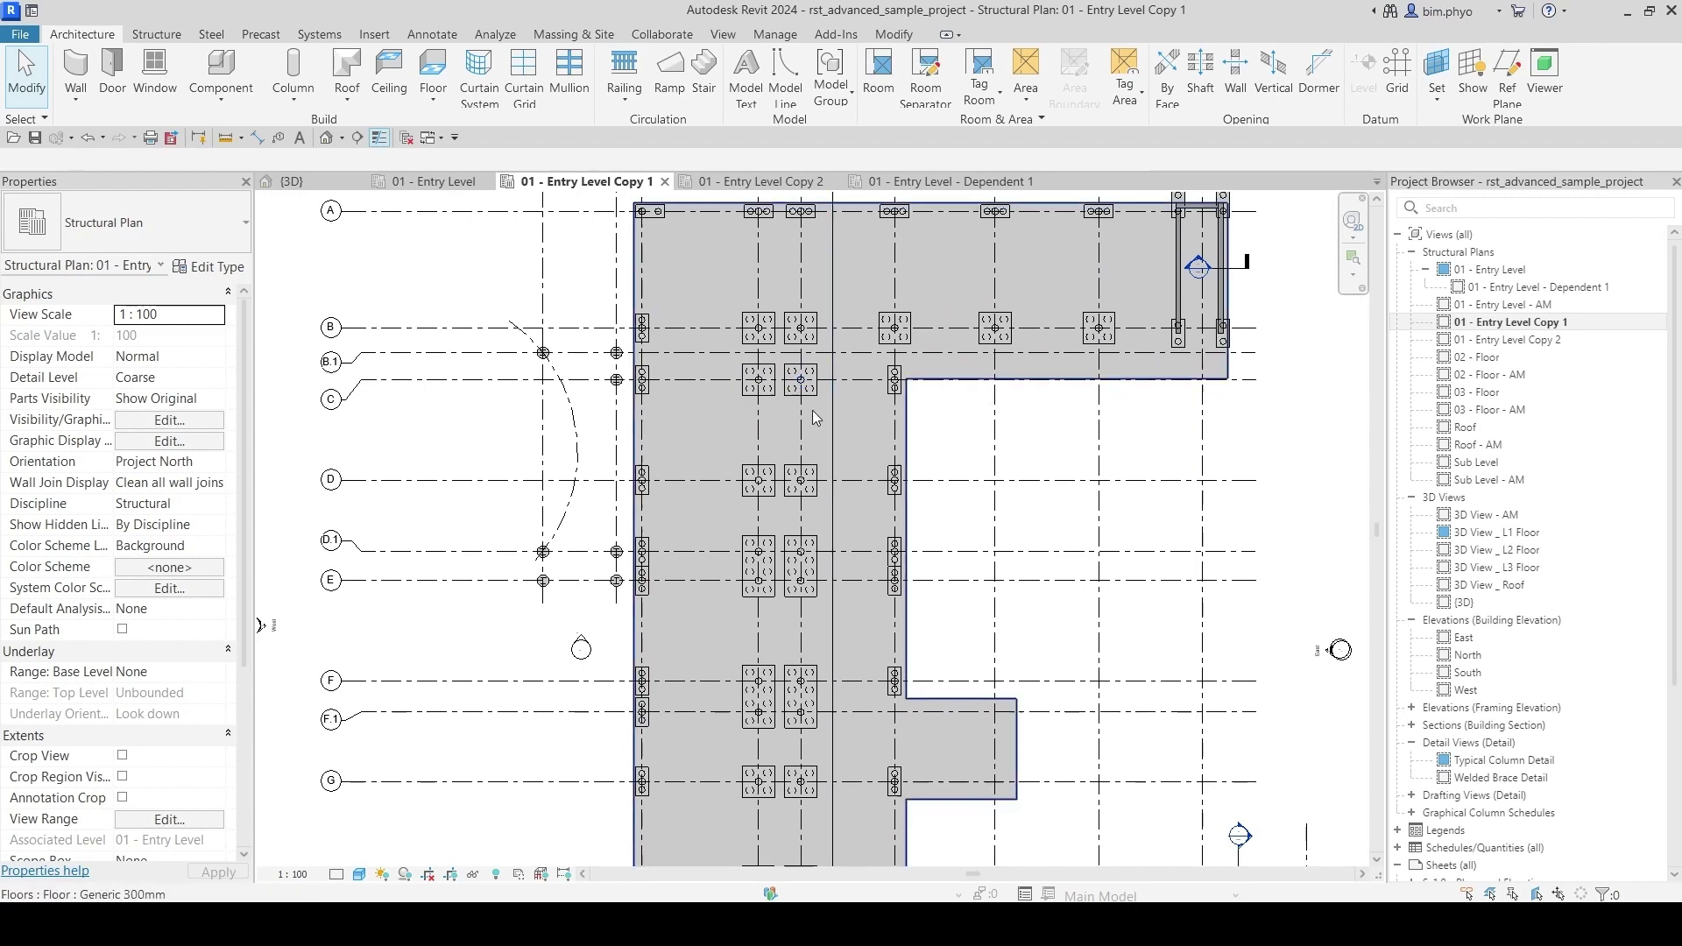
{"action": "scroll", "coordinate": [810, 421], "scroll_direction": "down", "scroll_amount": 2}
{"action": "middle_click_drag", "start_coordinate": [517, 516], "coordinate": [708, 516]}
{"action": "key", "text": "d"}
{"action": "key", "text": "i"}
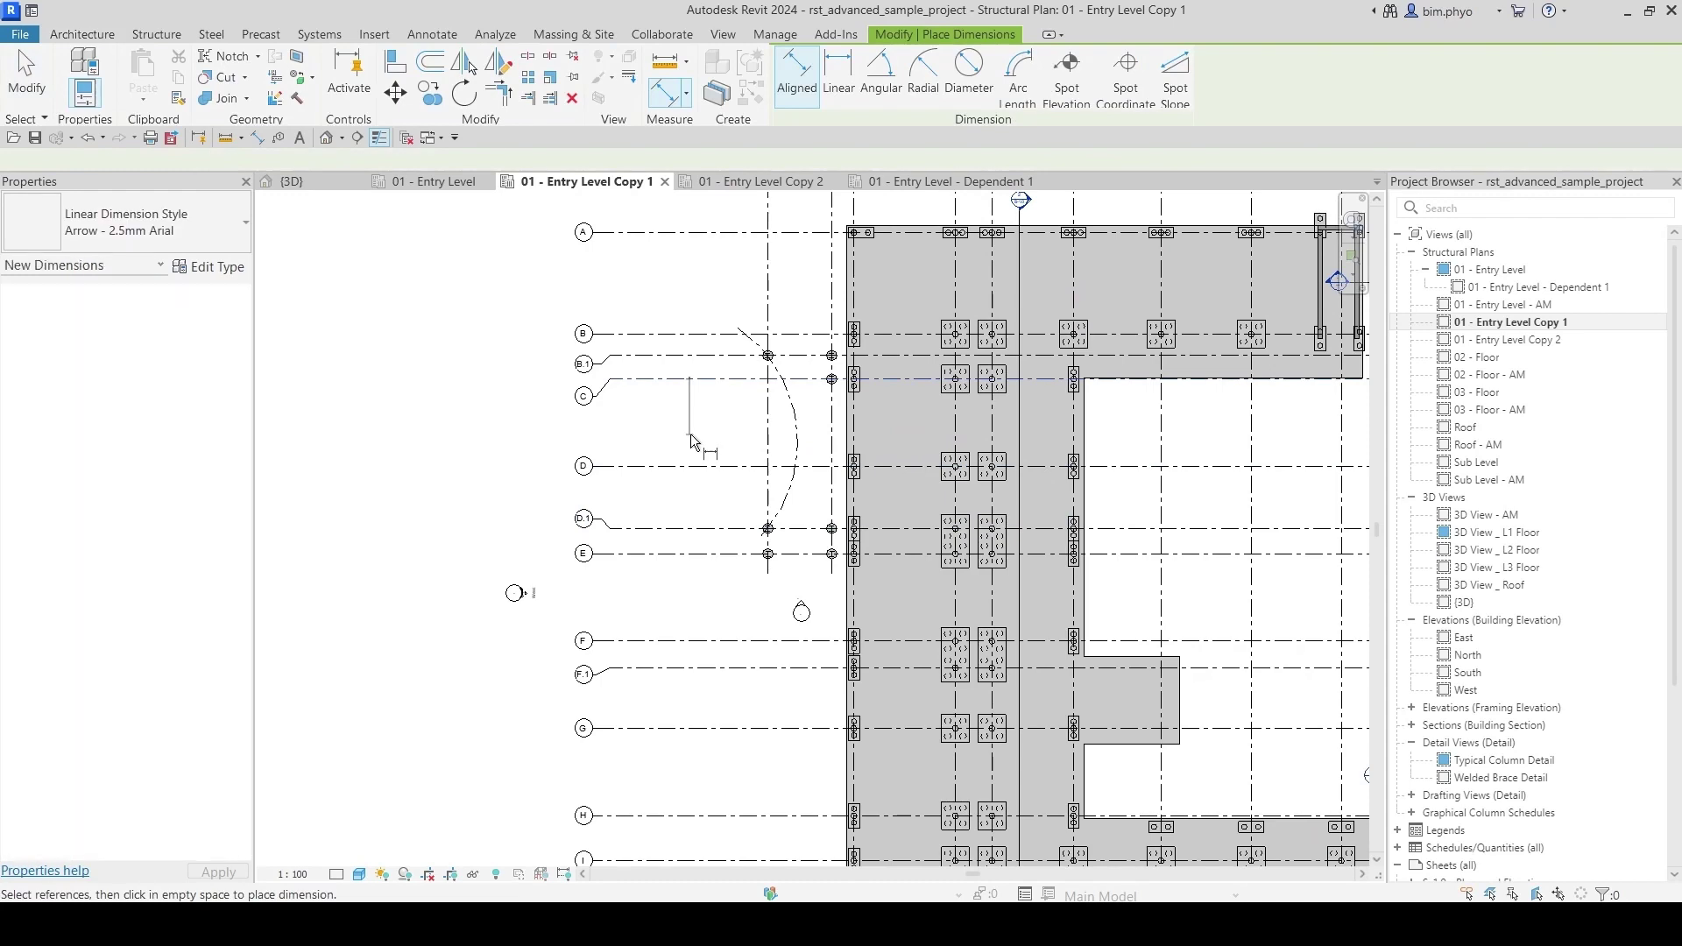
{"action": "left_click", "coordinate": [702, 379]}
{"action": "left_click", "coordinate": [704, 466]}
{"action": "left_click", "coordinate": [681, 429]}
{"action": "scroll", "coordinate": [666, 412], "scroll_direction": "up", "scroll_amount": 3}
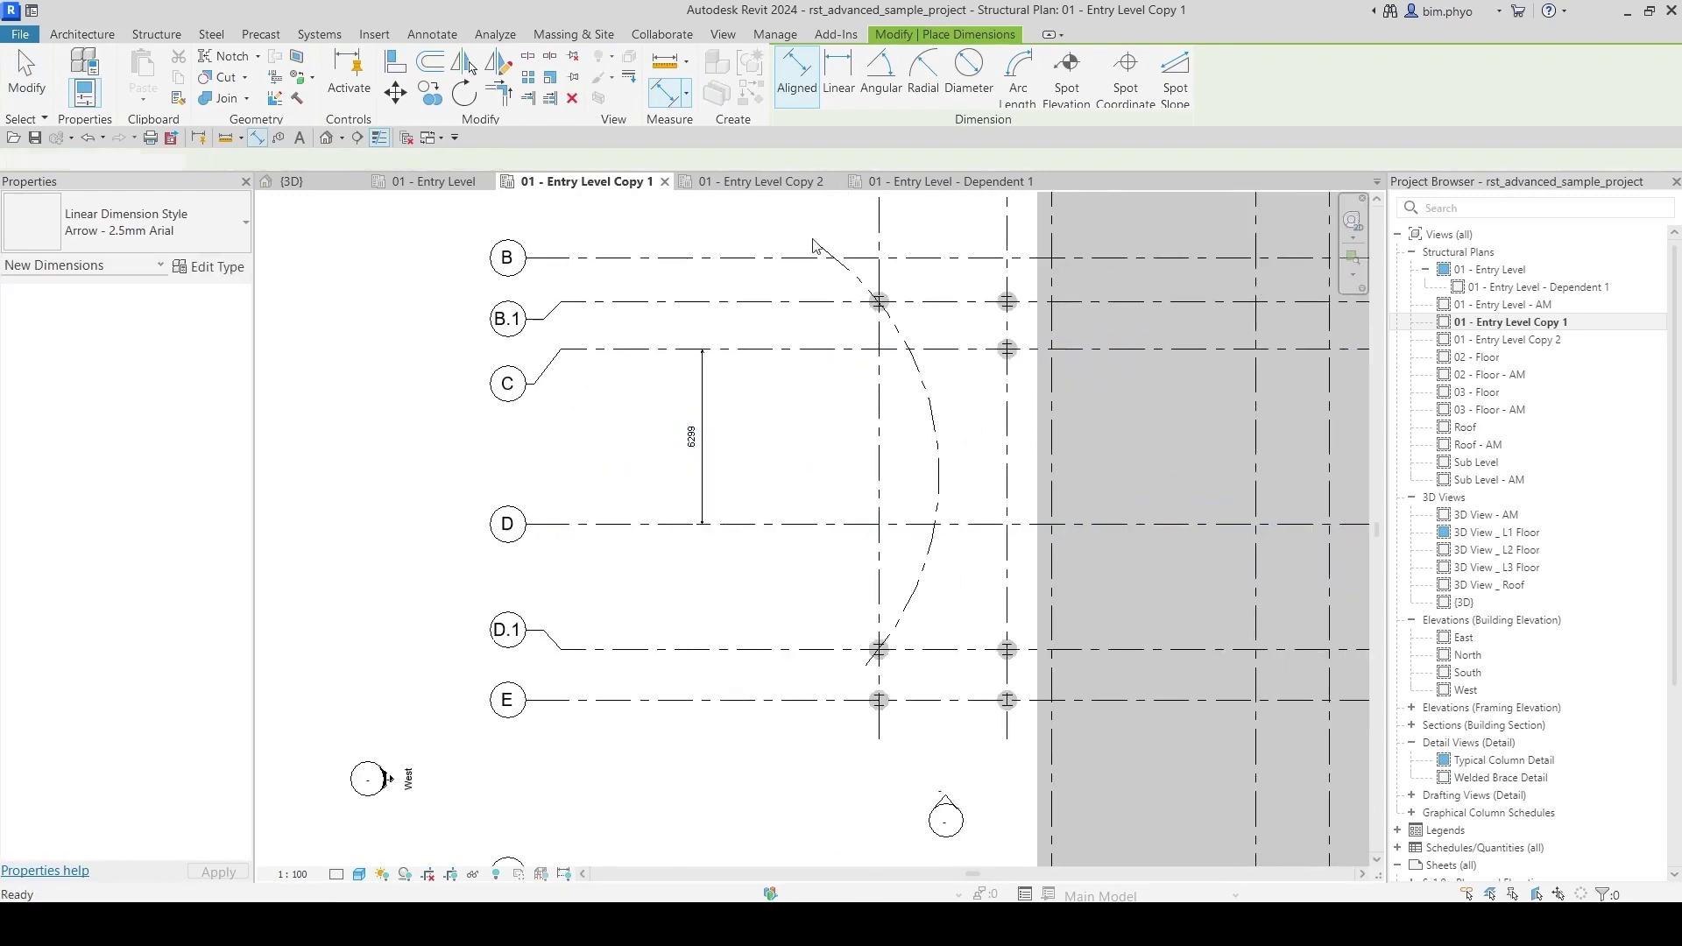
{"action": "key", "text": "Escape"}
{"action": "key", "text": "Escape"}
Step: Compare the annotations in 01 - Entry Level, its dependent view, Copy 1 and Copy 2
{"action": "left_click", "coordinate": [434, 181]}
{"action": "scroll", "coordinate": [583, 491], "scroll_direction": "down", "scroll_amount": 2}
{"action": "scroll", "coordinate": [579, 477], "scroll_direction": "up", "scroll_amount": 4}
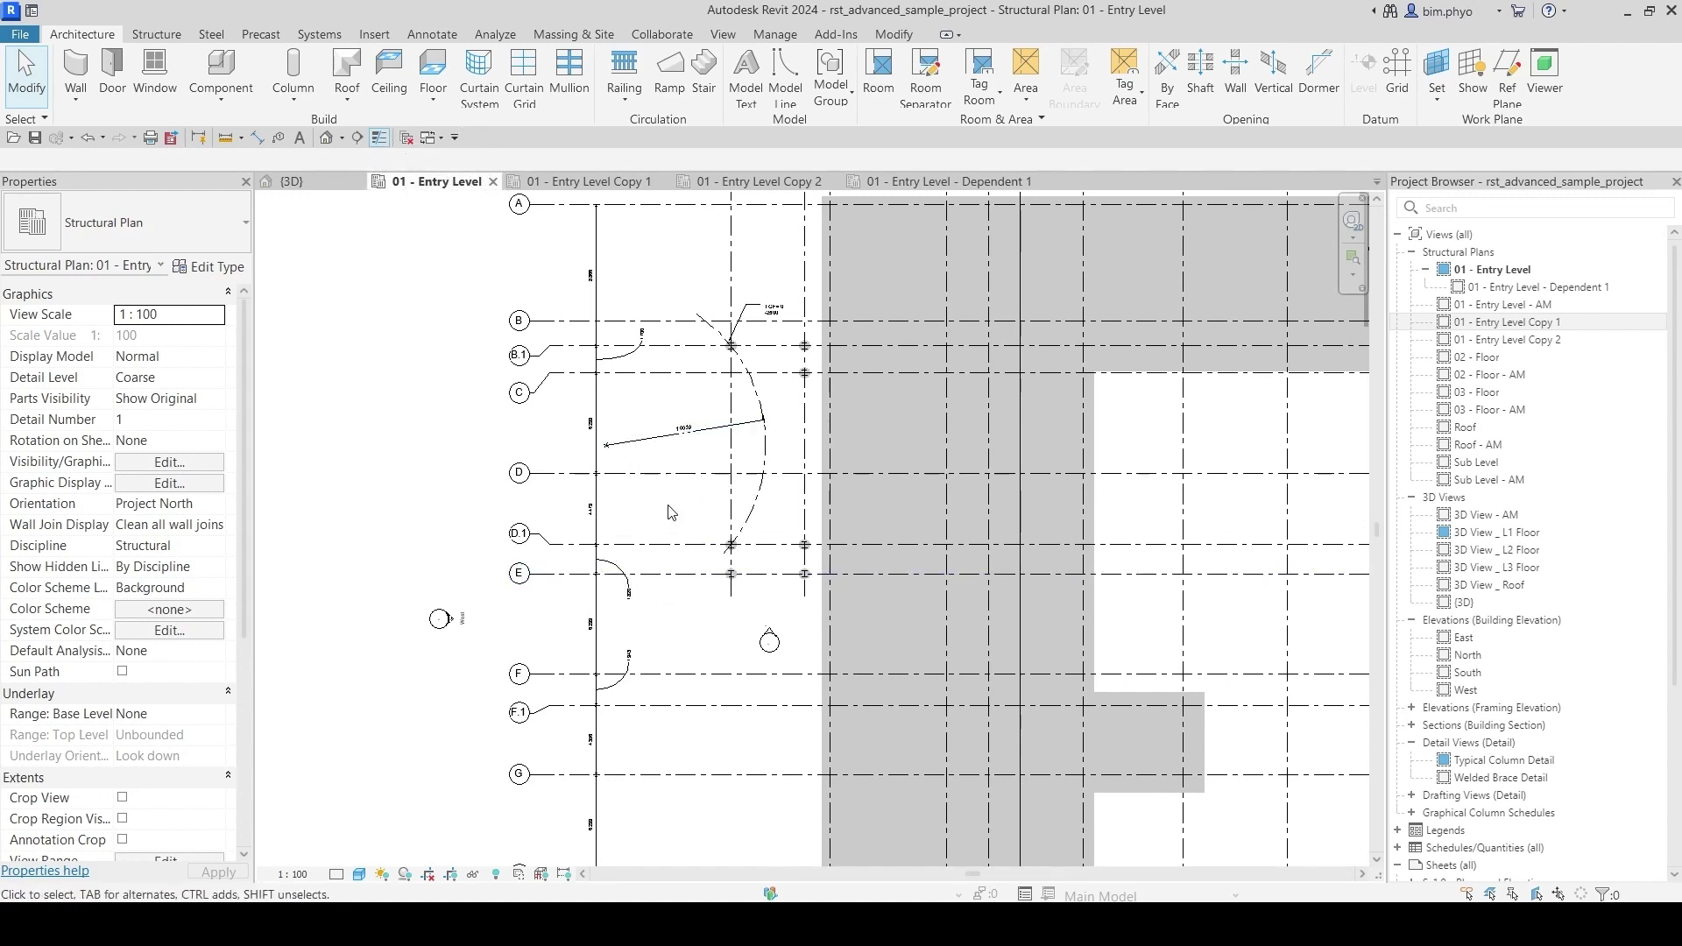
{"action": "left_click", "coordinate": [944, 181]}
{"action": "scroll", "coordinate": [780, 517], "scroll_direction": "up", "scroll_amount": 4}
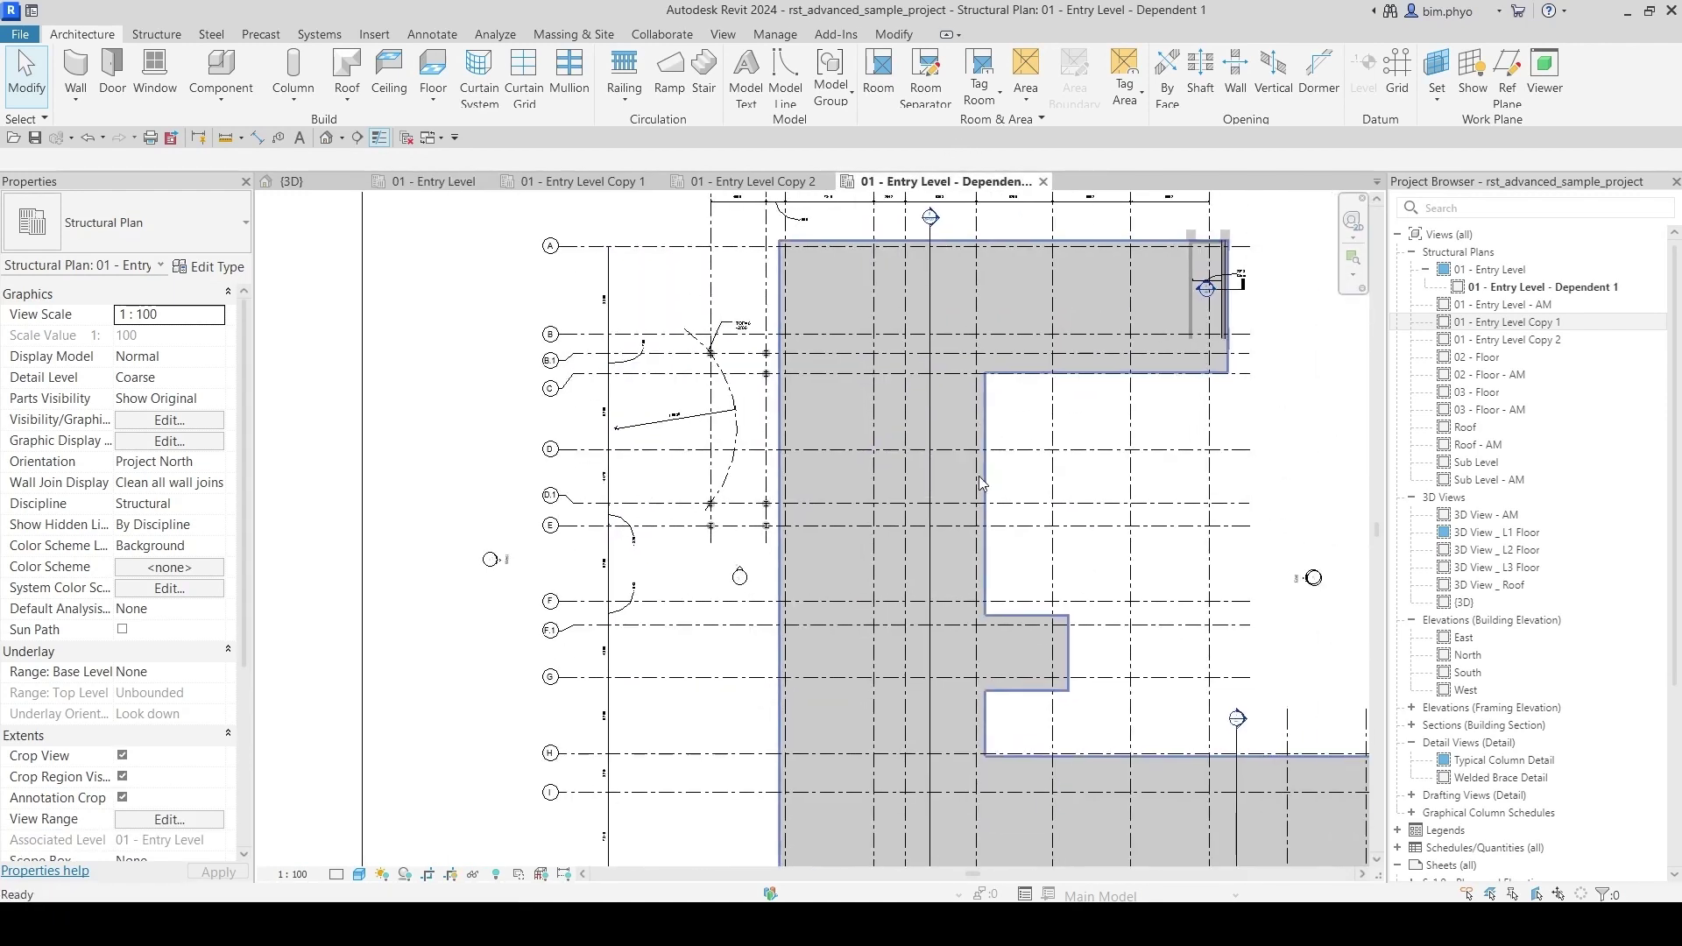
{"action": "left_click", "coordinate": [595, 182]}
{"action": "scroll", "coordinate": [701, 497], "scroll_direction": "down", "scroll_amount": 6}
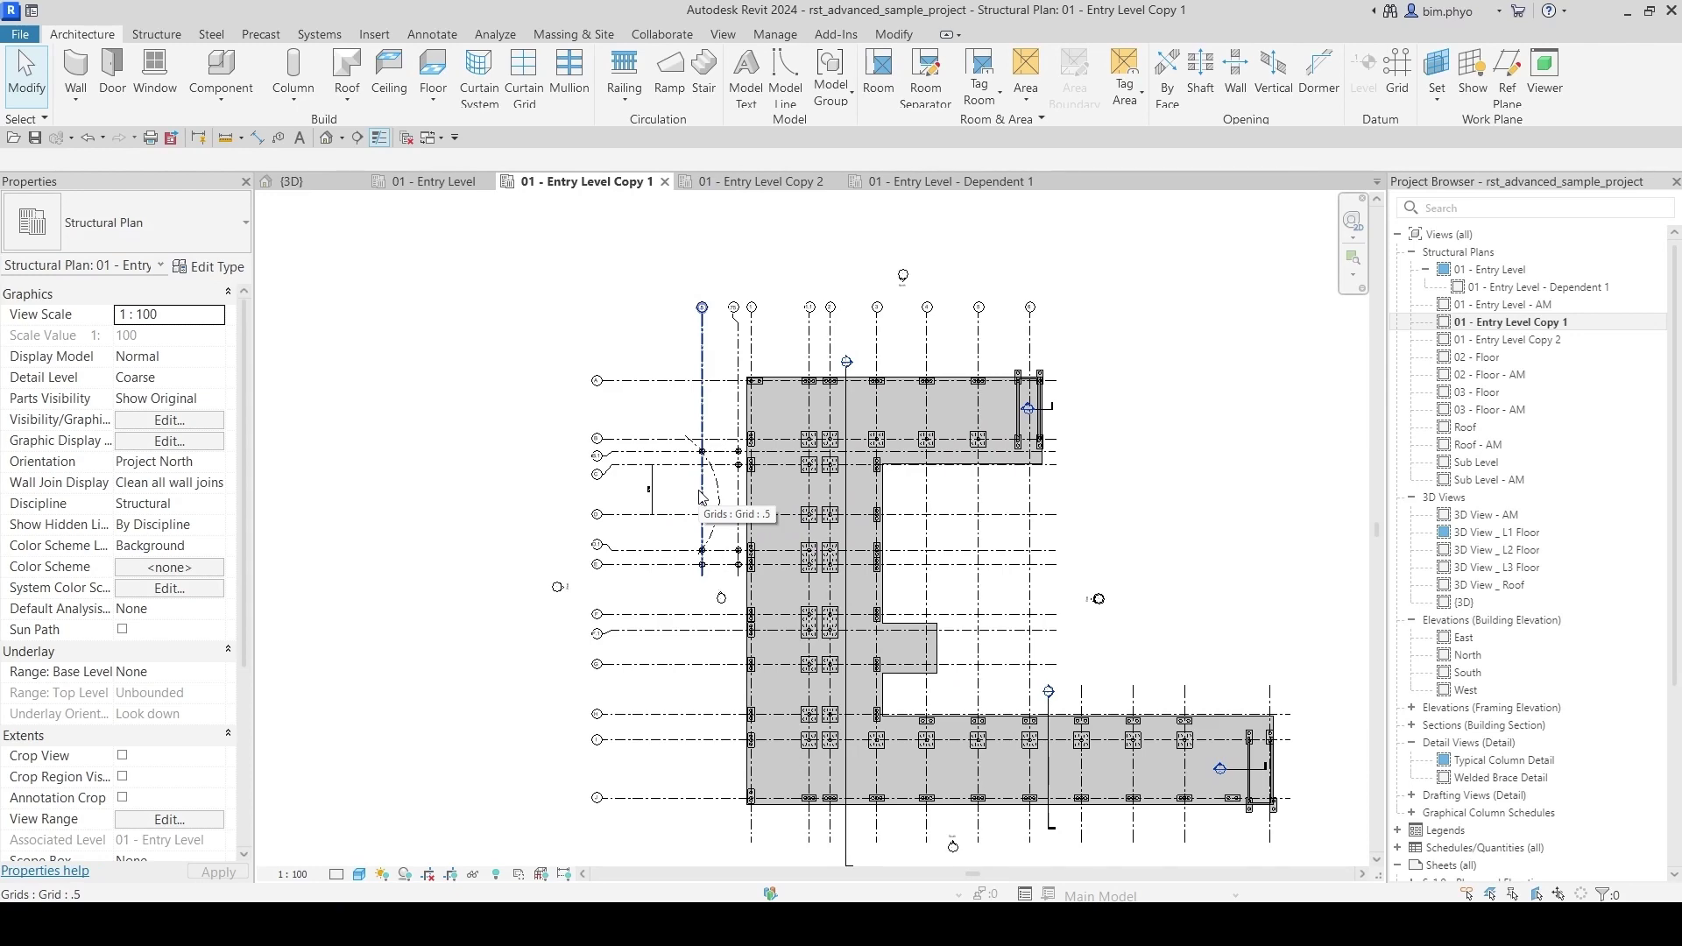
{"action": "left_click", "coordinate": [759, 181]}
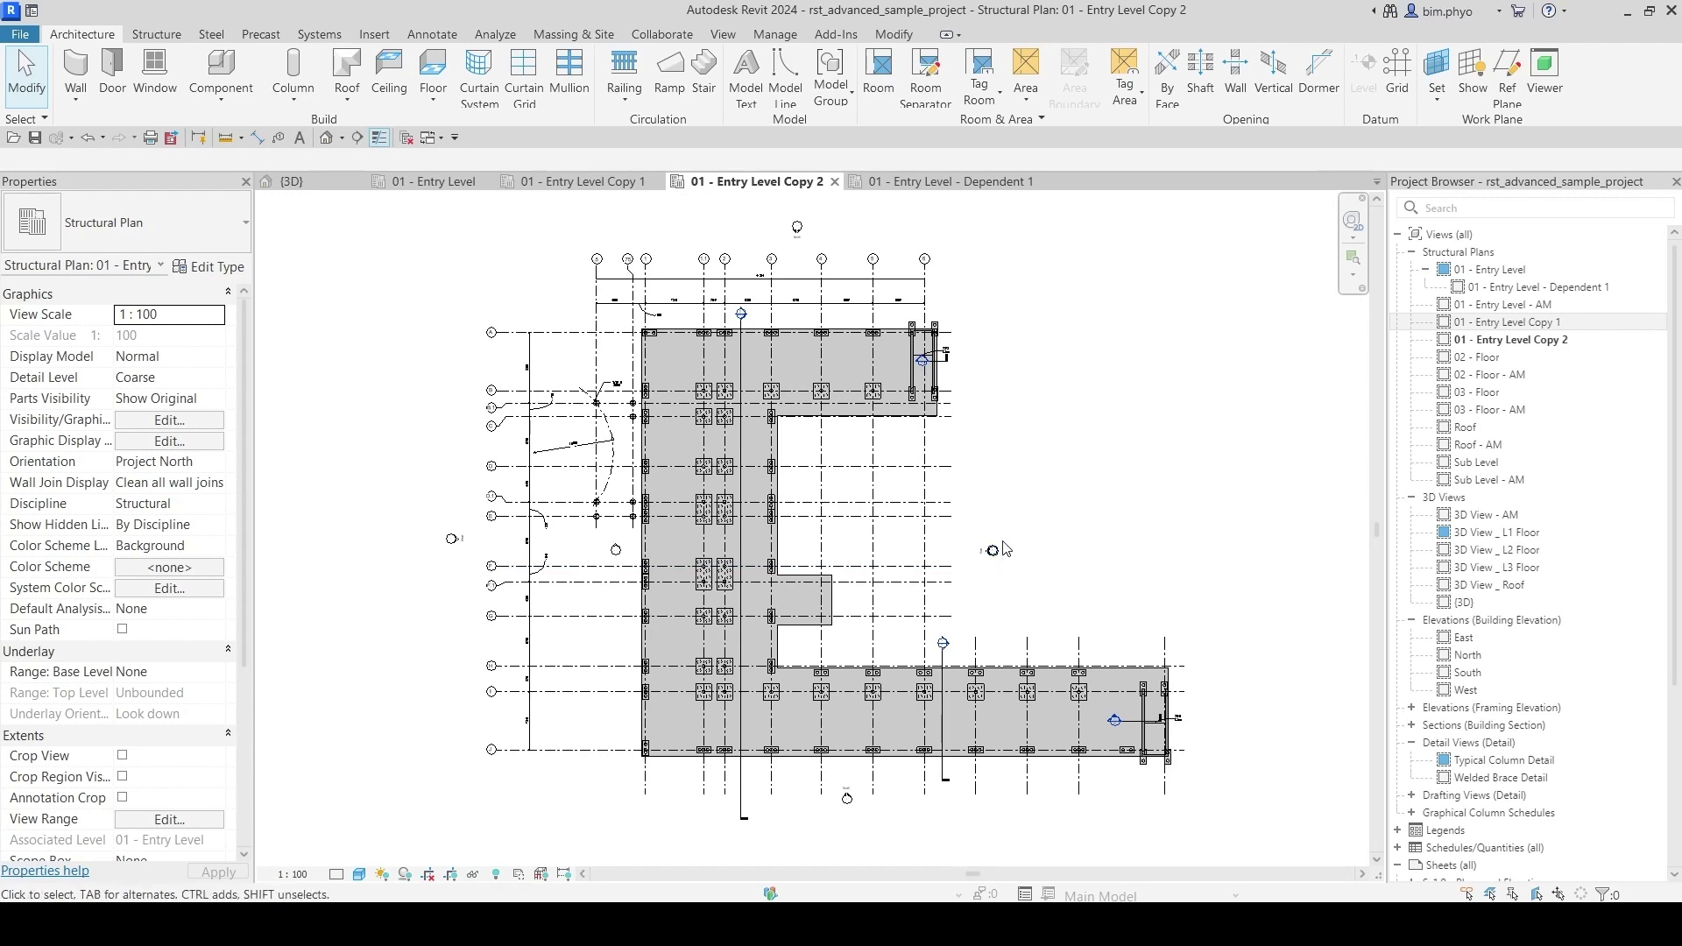
{"action": "left_click", "coordinate": [951, 181]}
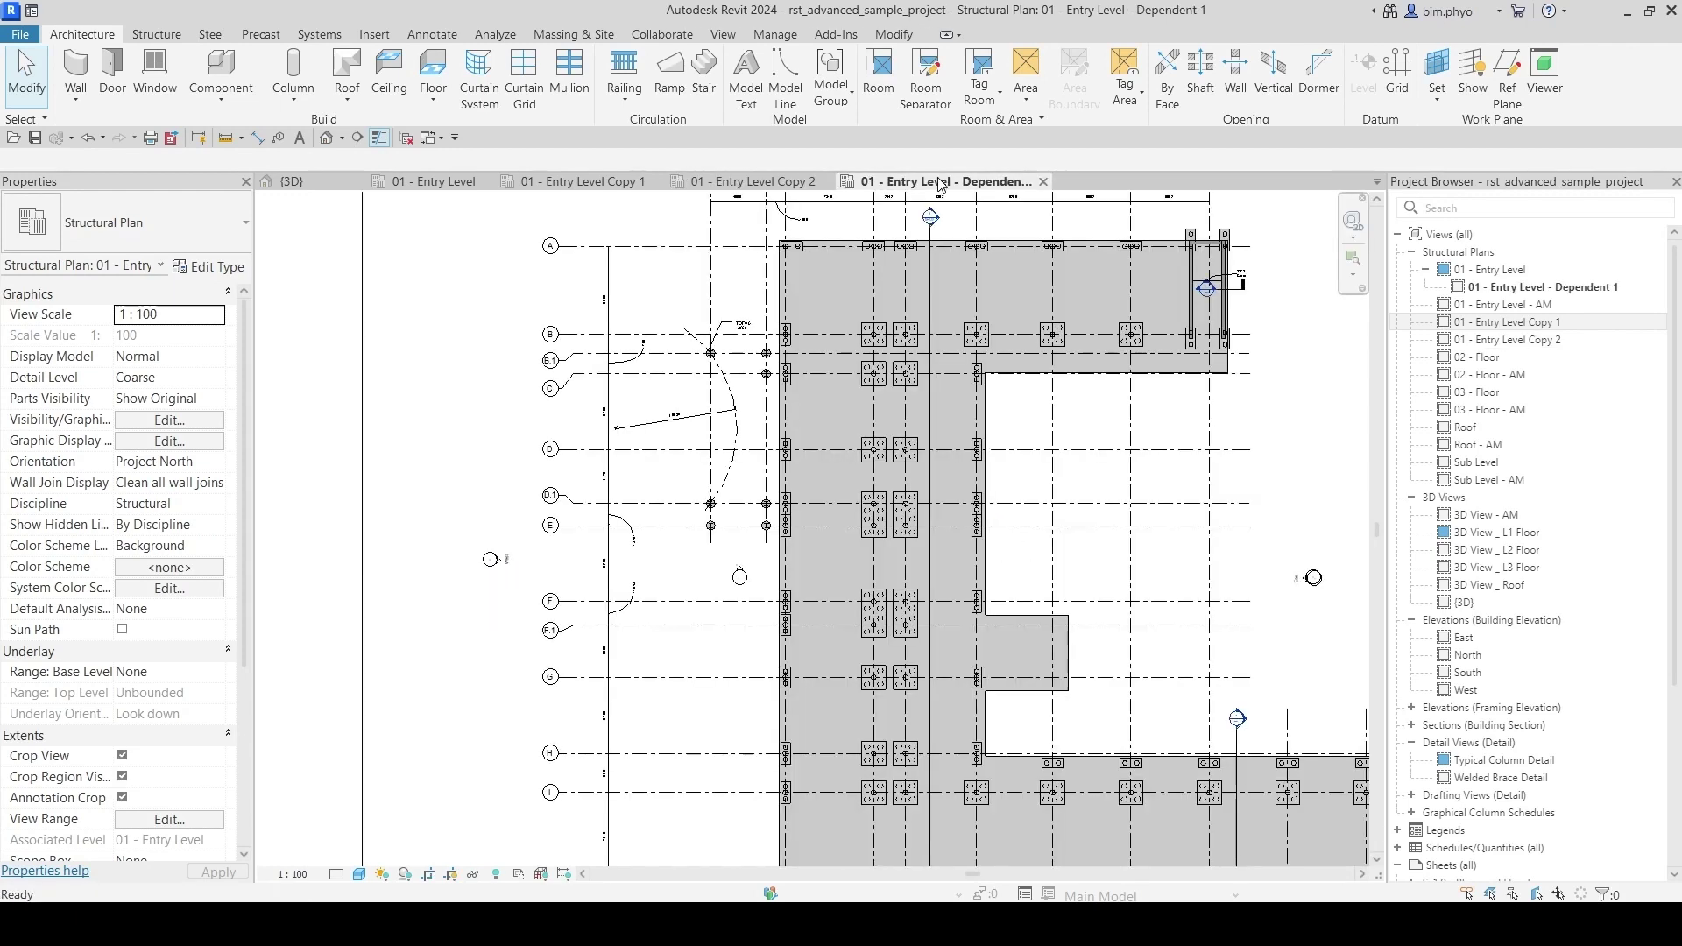
{"action": "scroll", "coordinate": [1214, 470], "scroll_direction": "down", "scroll_amount": 3}
{"action": "middle_click_drag", "start_coordinate": [1214, 470], "coordinate": [1132, 481]}
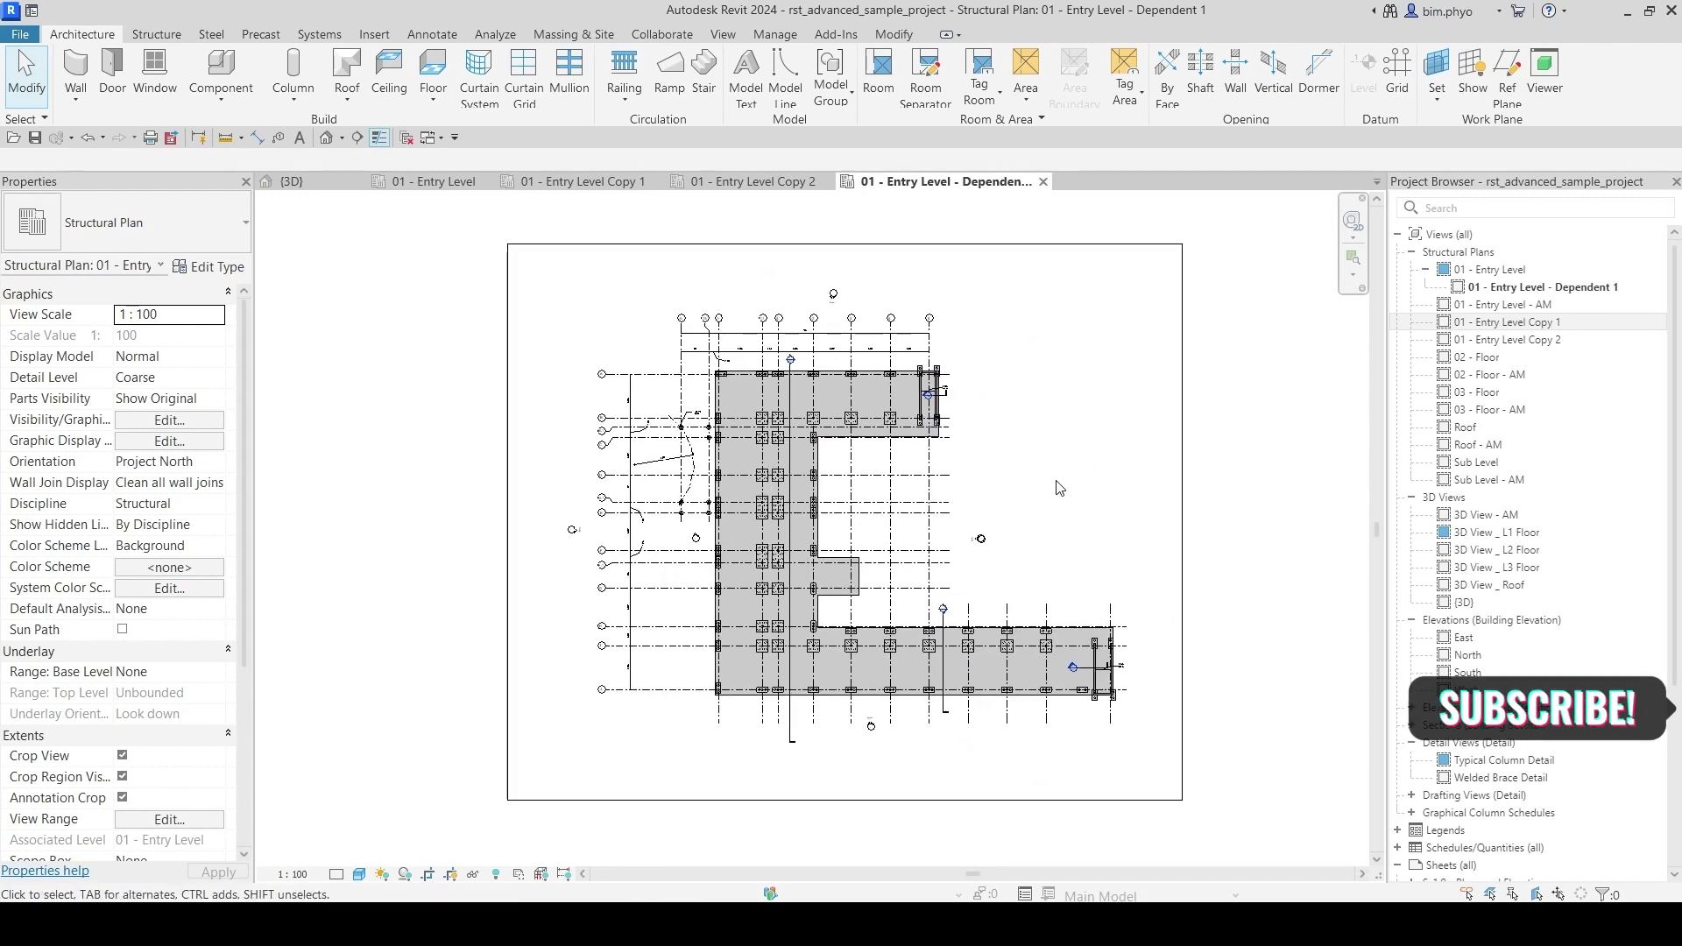
Step: Delete the vertical dimension string across the lettered grids in the dependent view and check the parent 01 - Entry Level plan
{"action": "left_click", "coordinate": [1539, 289]}
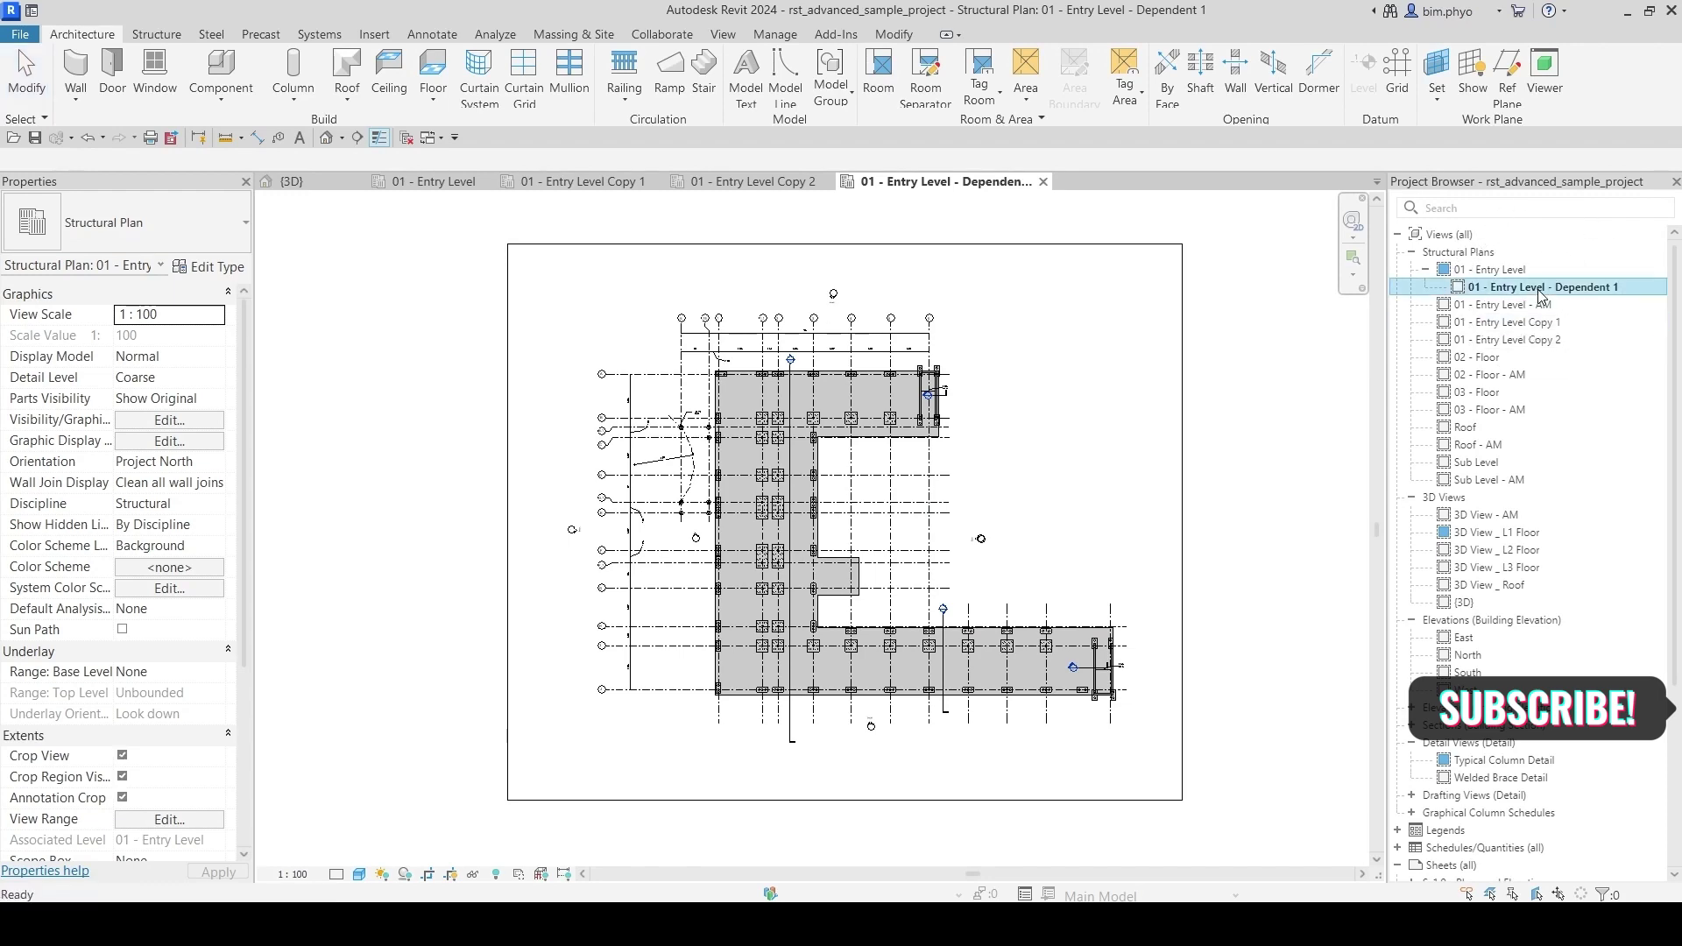
{"action": "scroll", "coordinate": [633, 495], "scroll_direction": "up", "scroll_amount": 5}
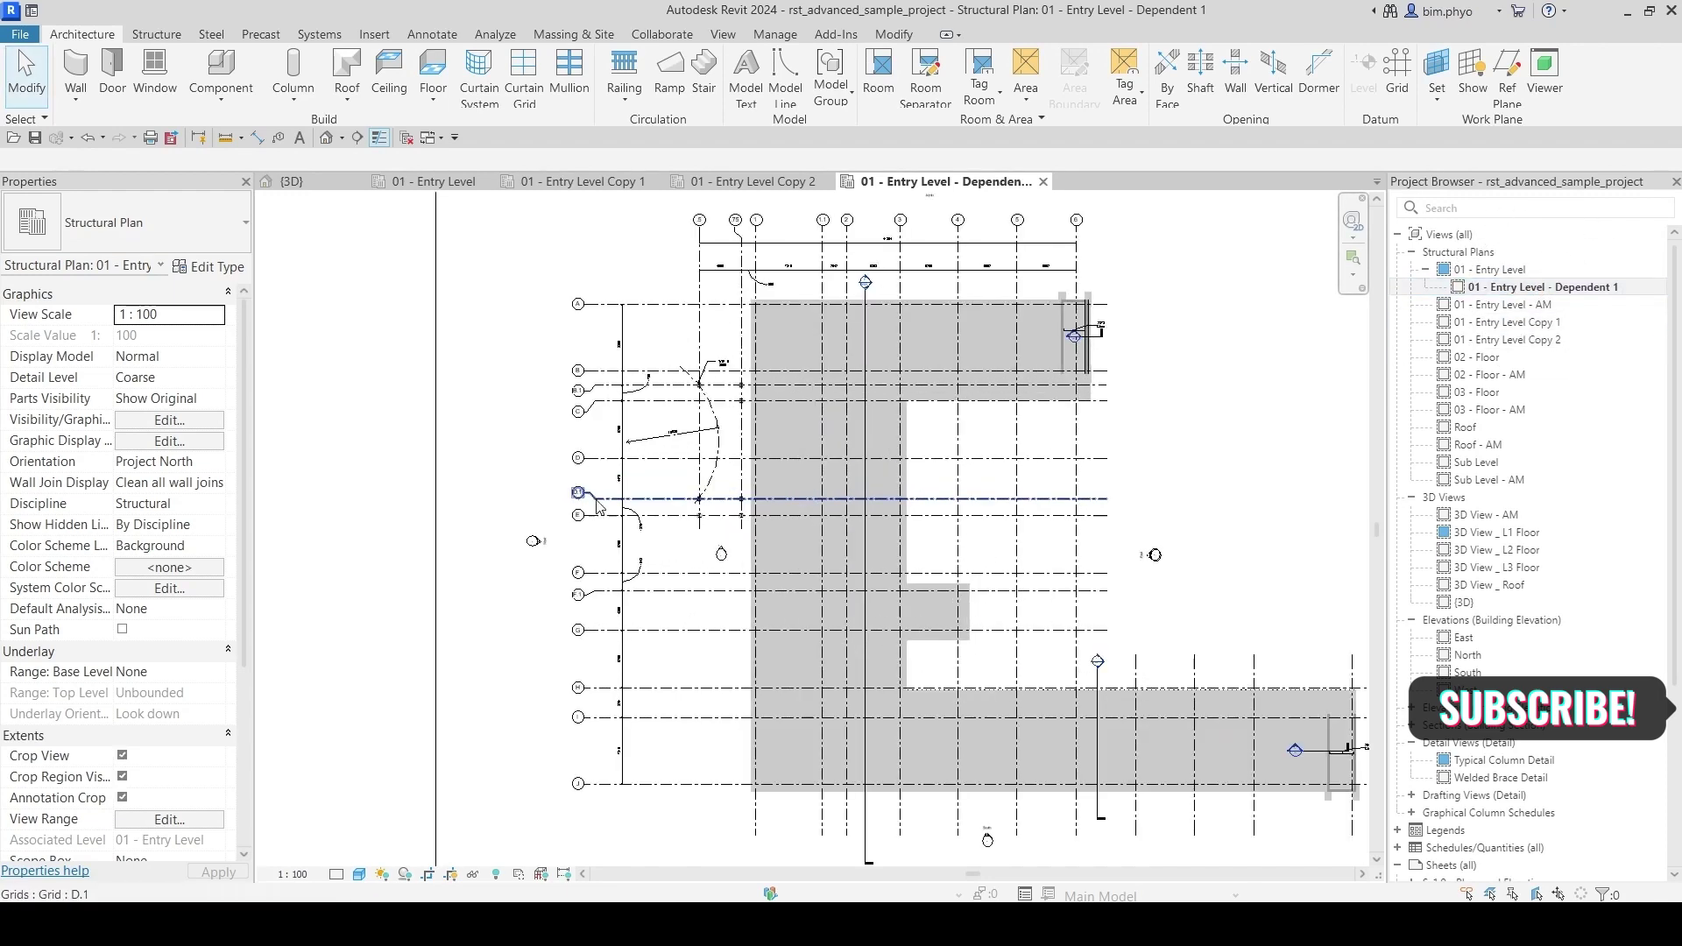
{"action": "left_click", "coordinate": [627, 411]}
{"action": "key", "text": "Delete"}
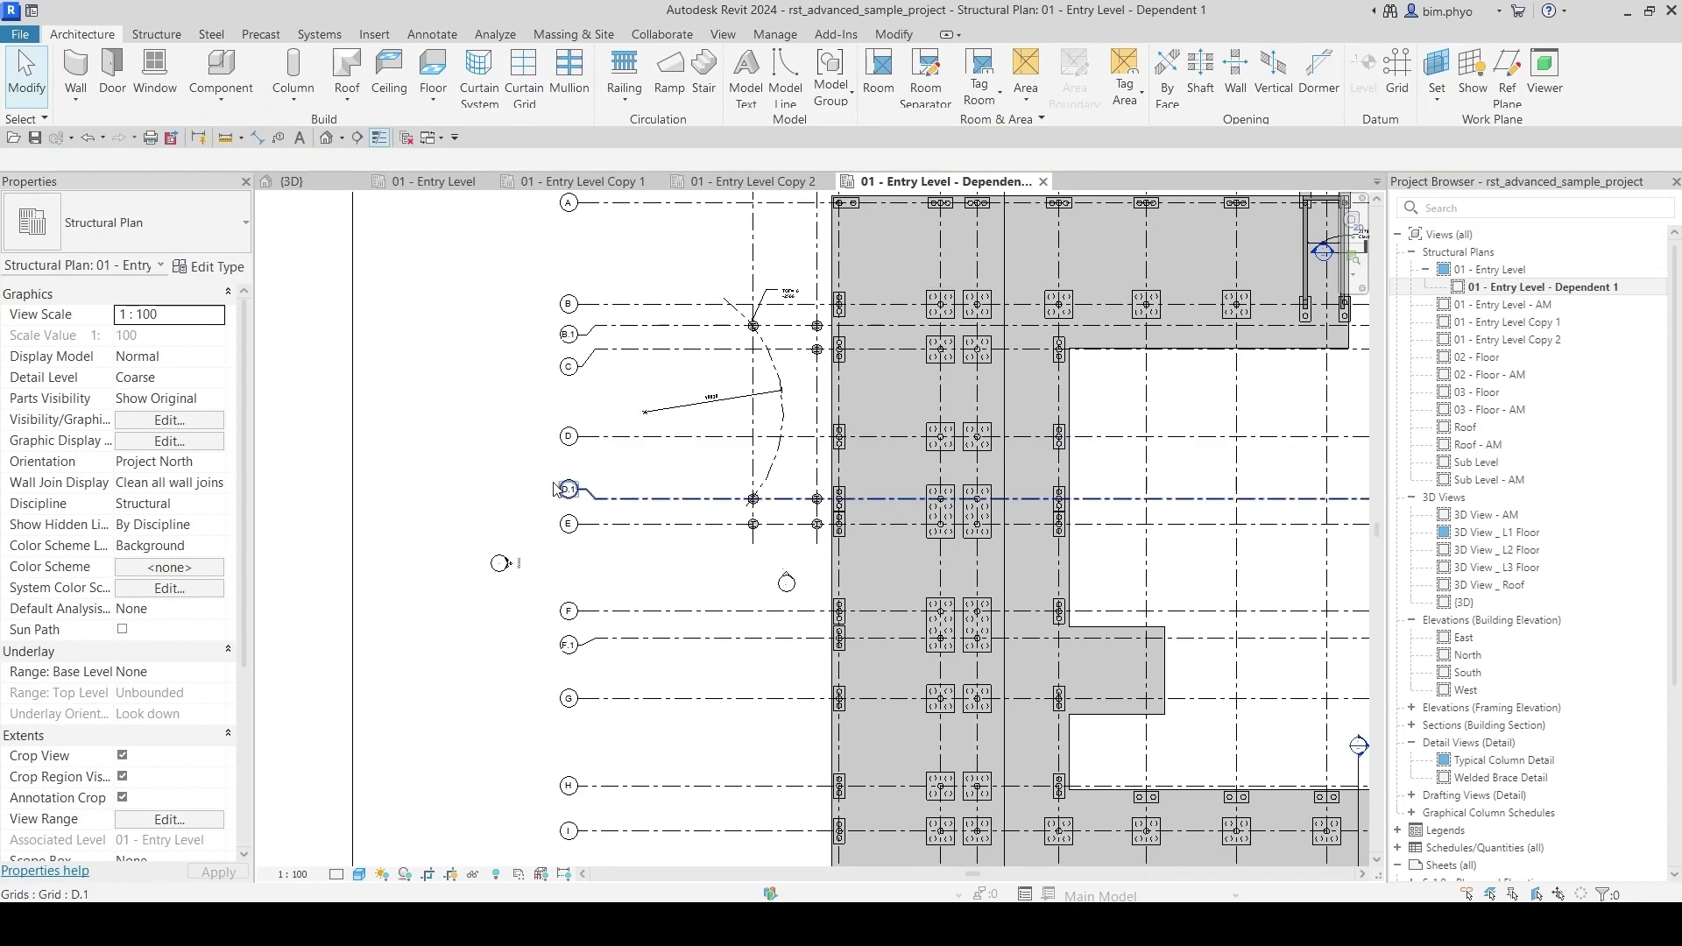
{"action": "left_click", "coordinate": [434, 181]}
{"action": "scroll", "coordinate": [583, 464], "scroll_direction": "down", "scroll_amount": 3}
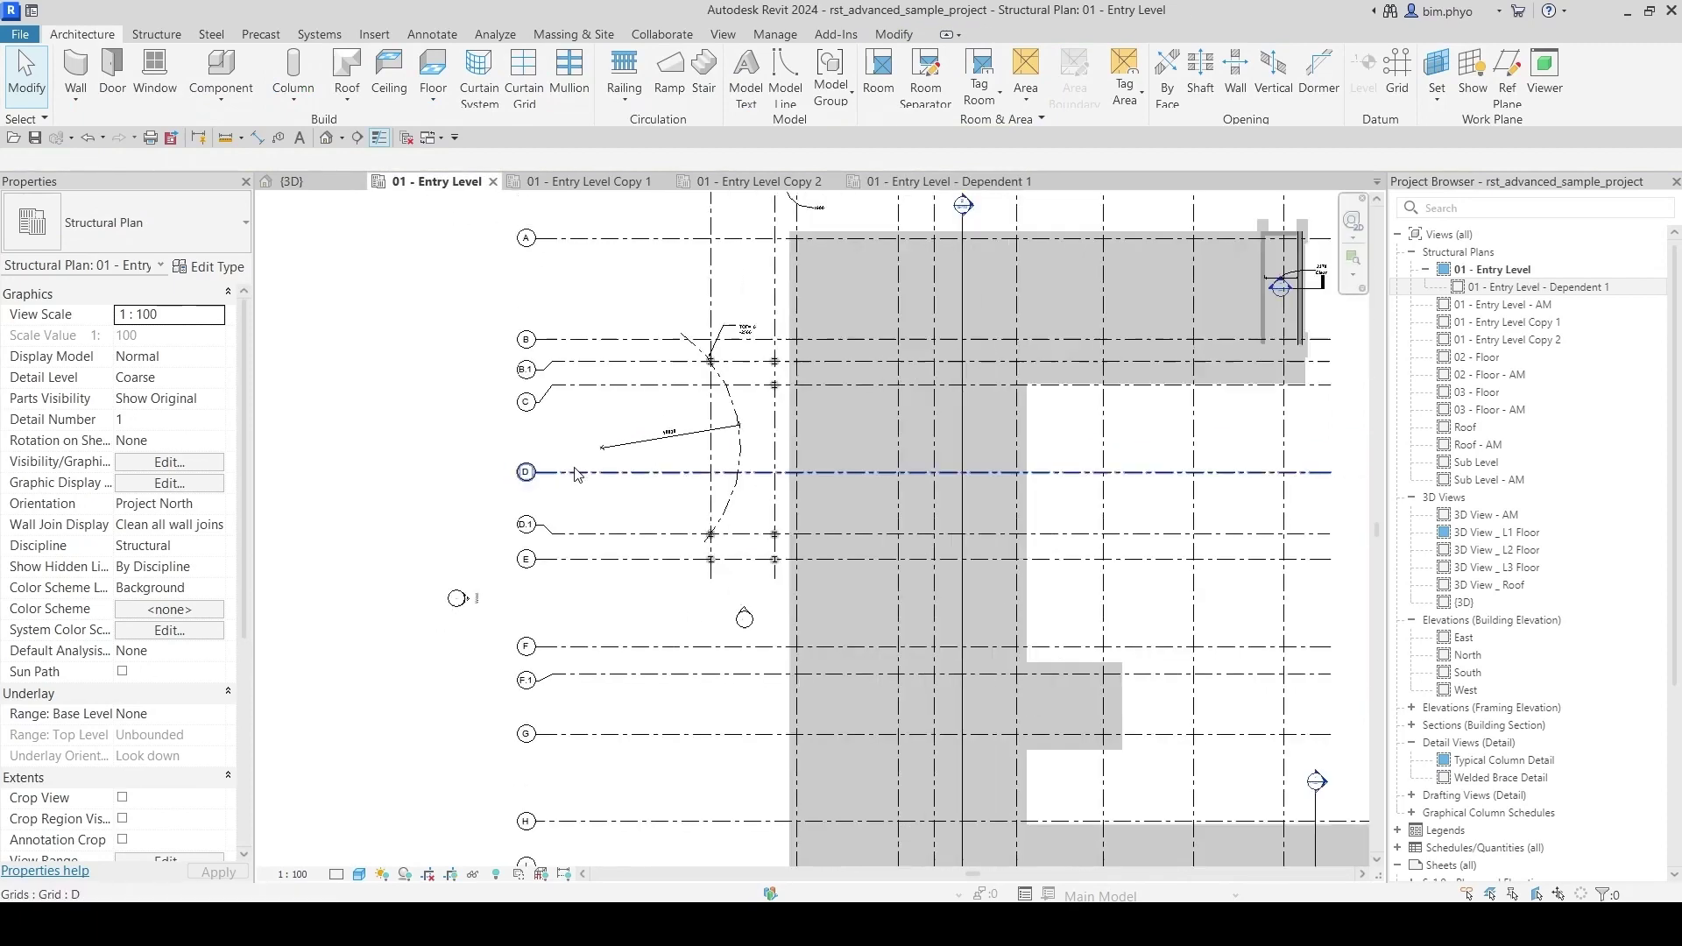
Step: Compare the annotations in Copy 2, the dependent view and the parent 01 - Entry Level plan after the dimension deletion
{"action": "key", "text": "ctrl+Tab"}
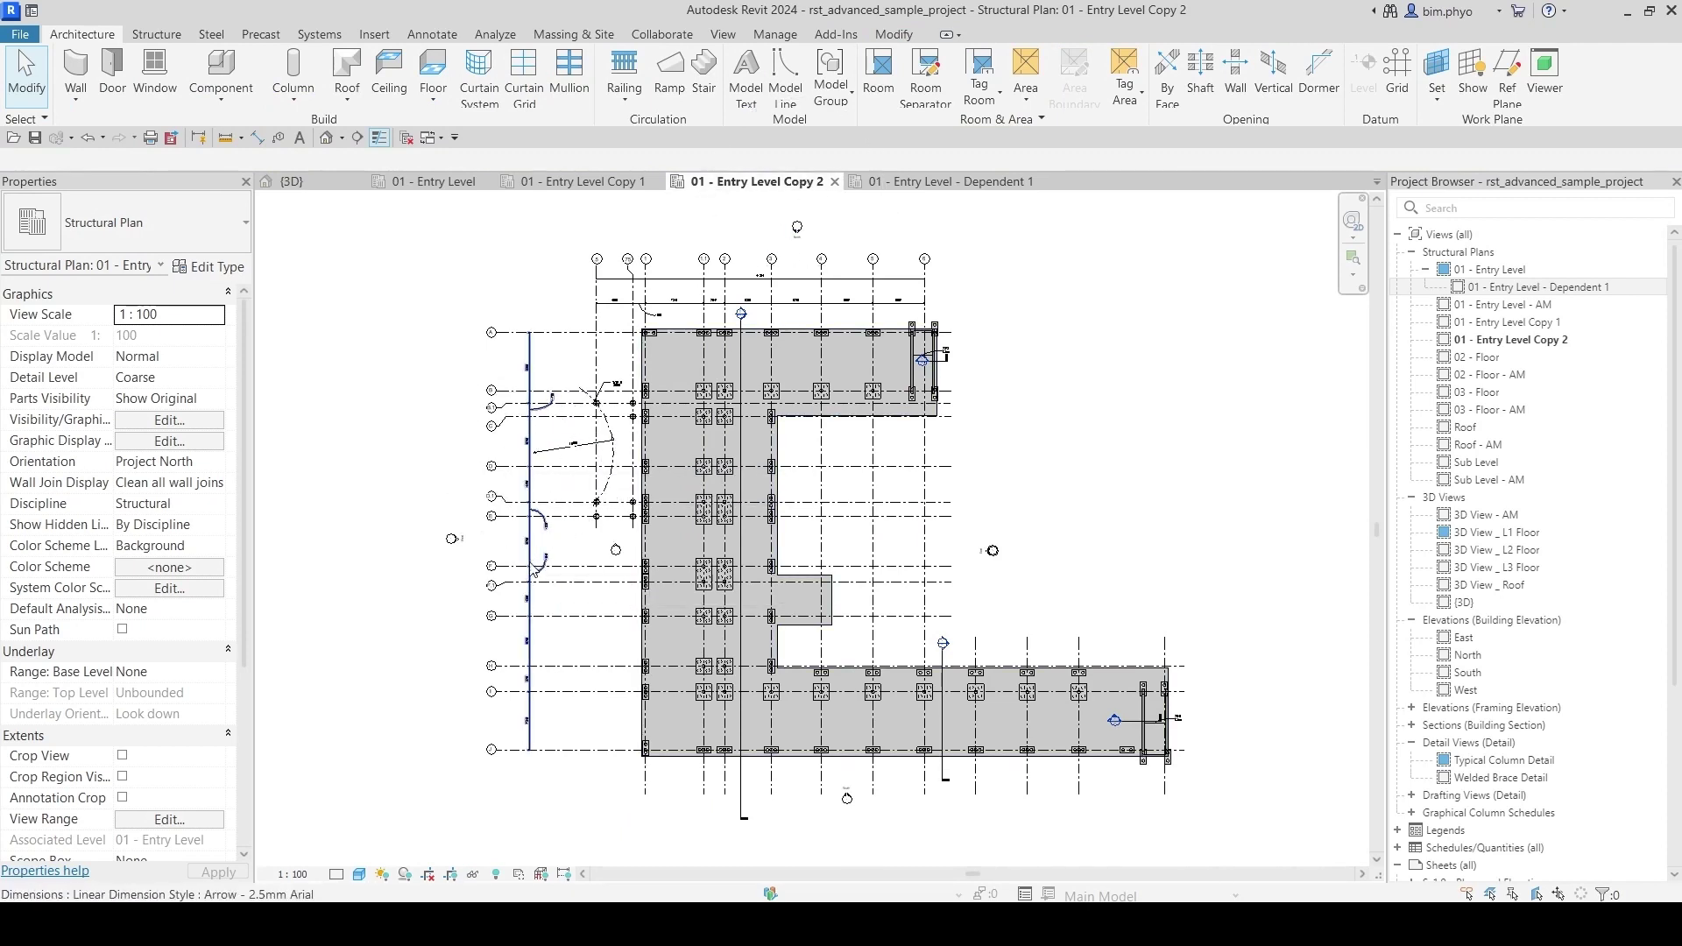
{"action": "double_click", "coordinate": [1652, 287]}
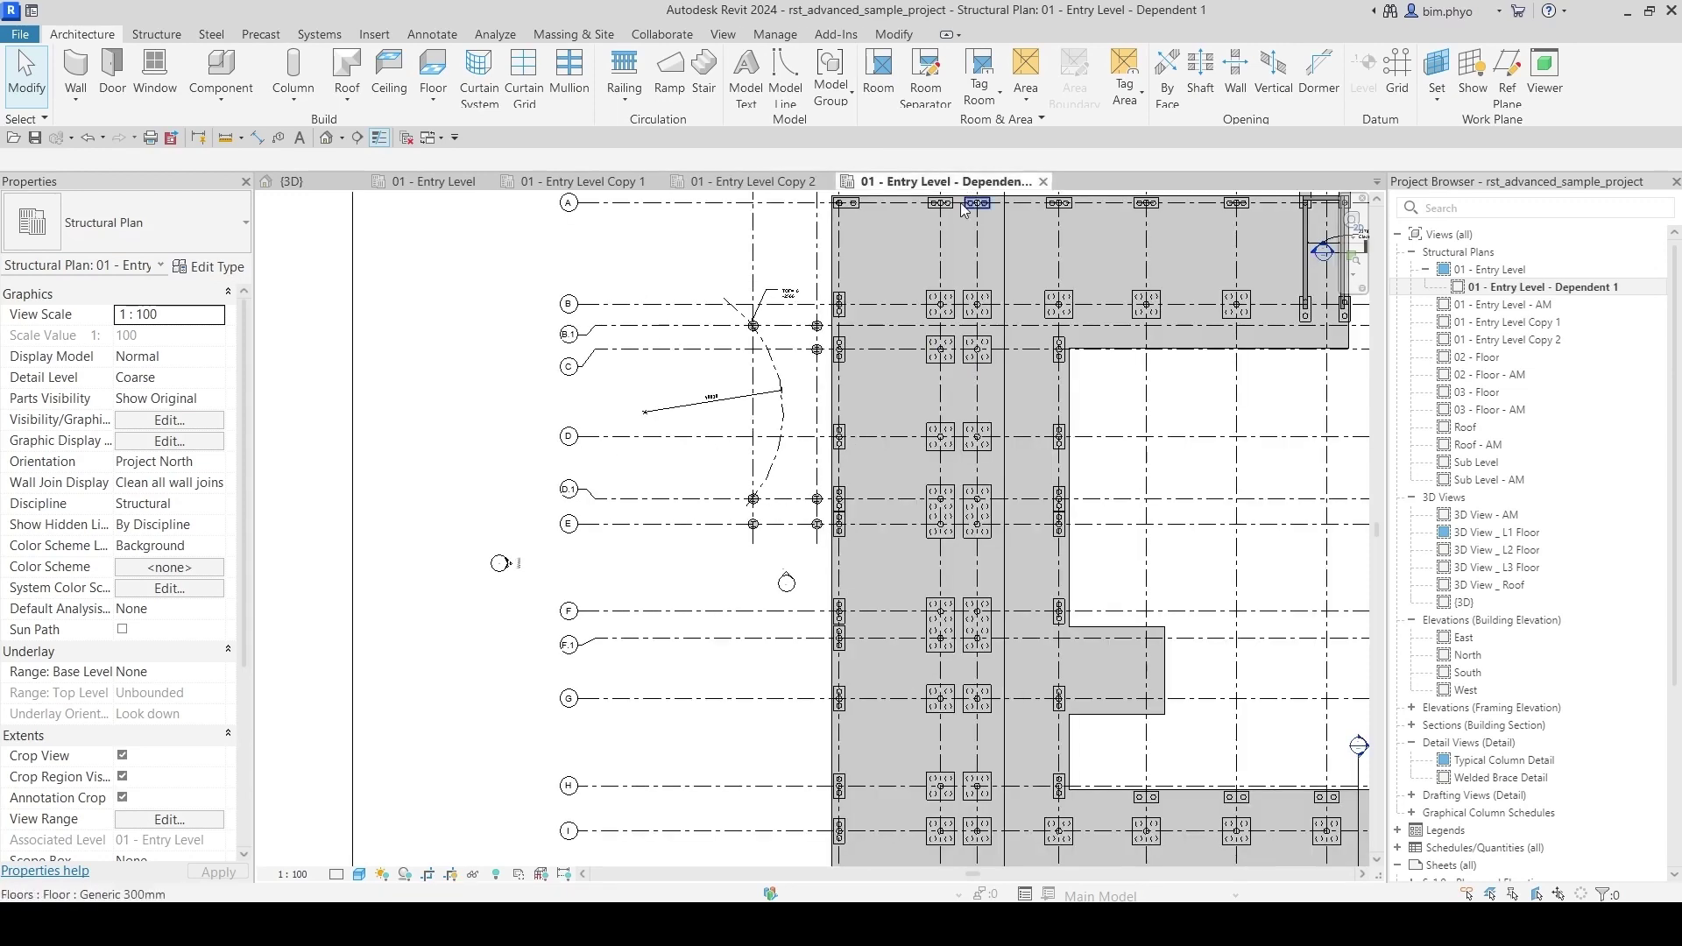
{"action": "left_click", "coordinate": [1487, 273]}
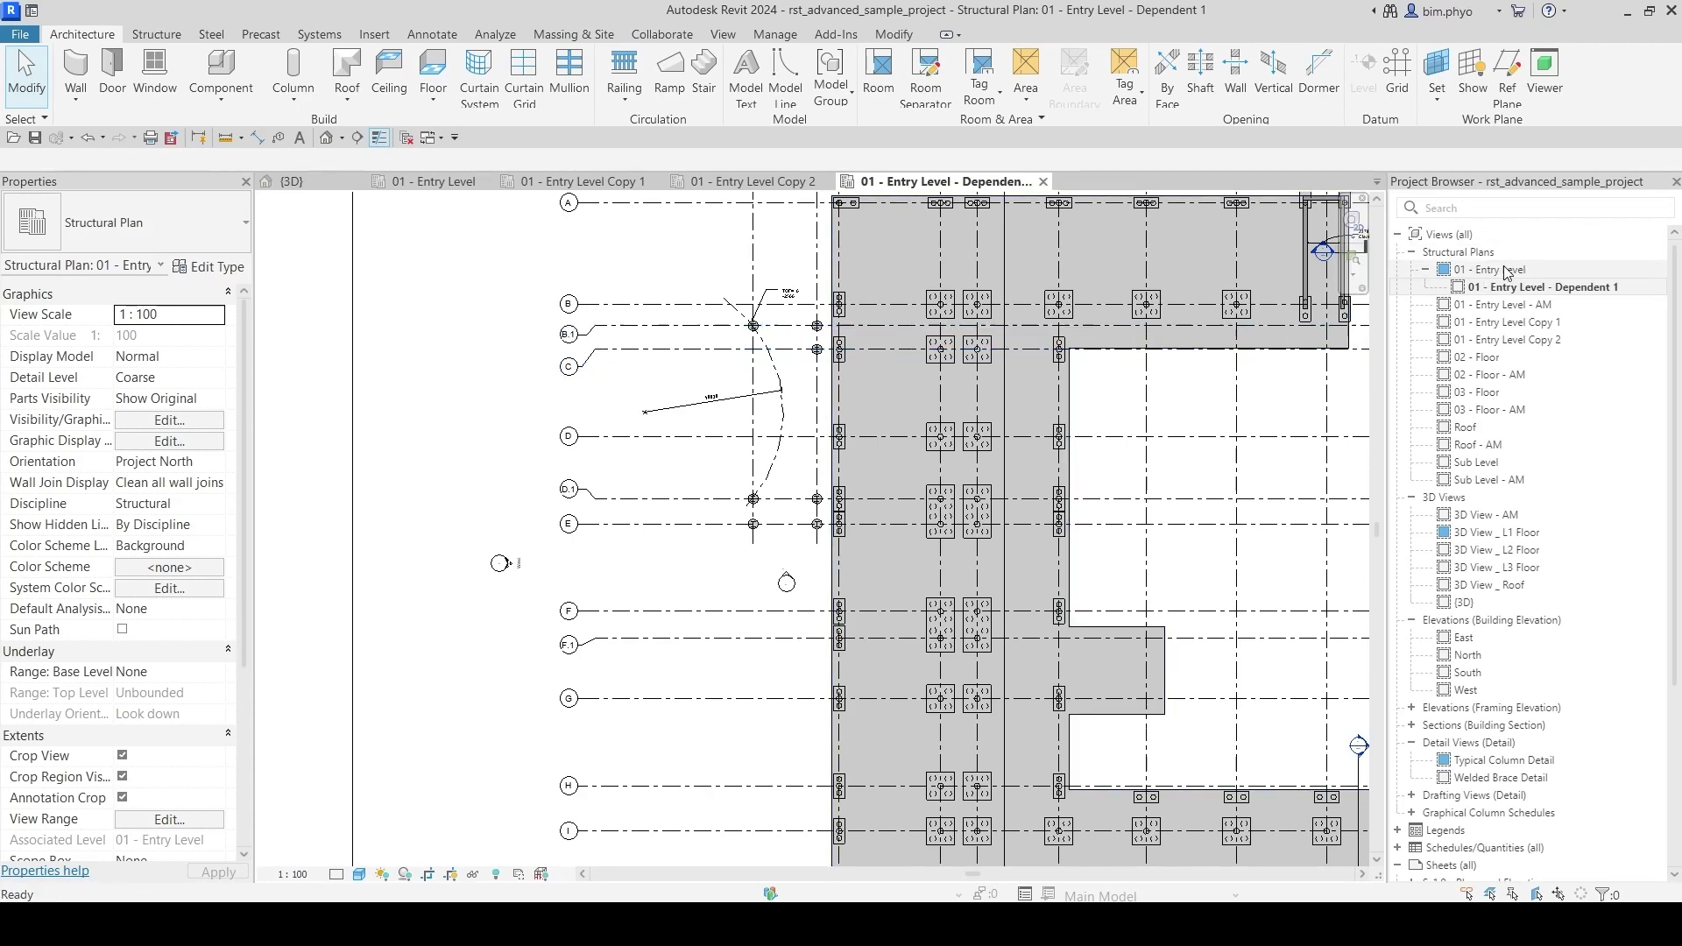
{"action": "left_click", "coordinate": [434, 181]}
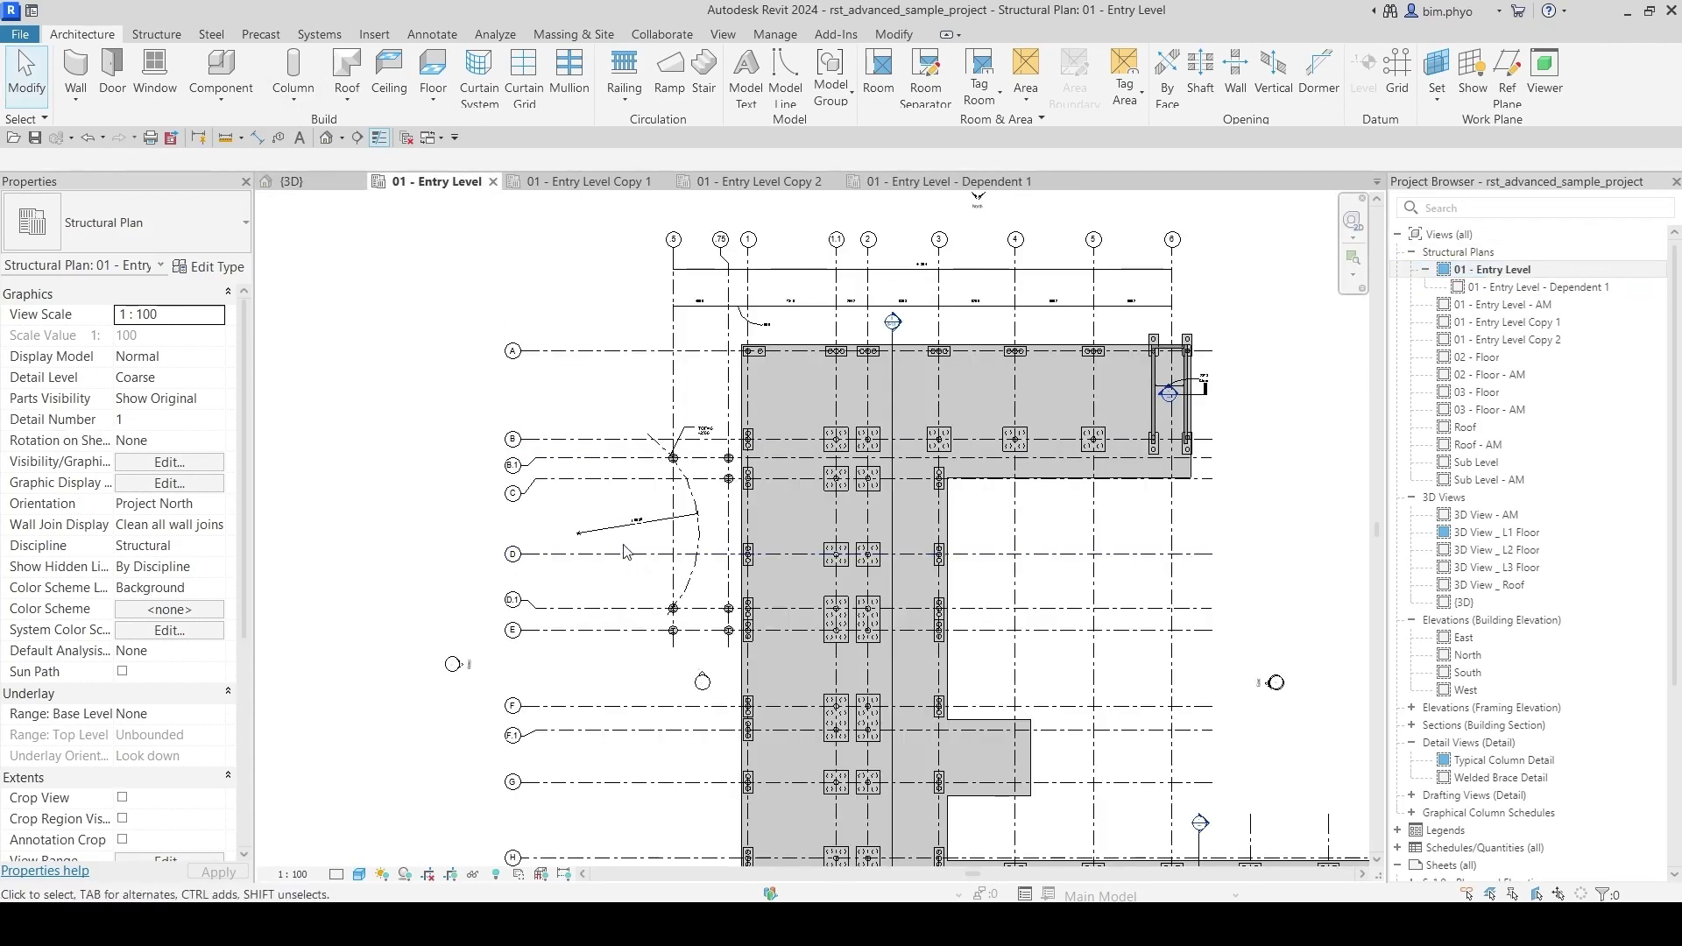
{"action": "scroll", "coordinate": [583, 512], "scroll_direction": "down", "scroll_amount": 4}
{"action": "scroll", "coordinate": [583, 512], "scroll_direction": "up", "scroll_amount": 4}
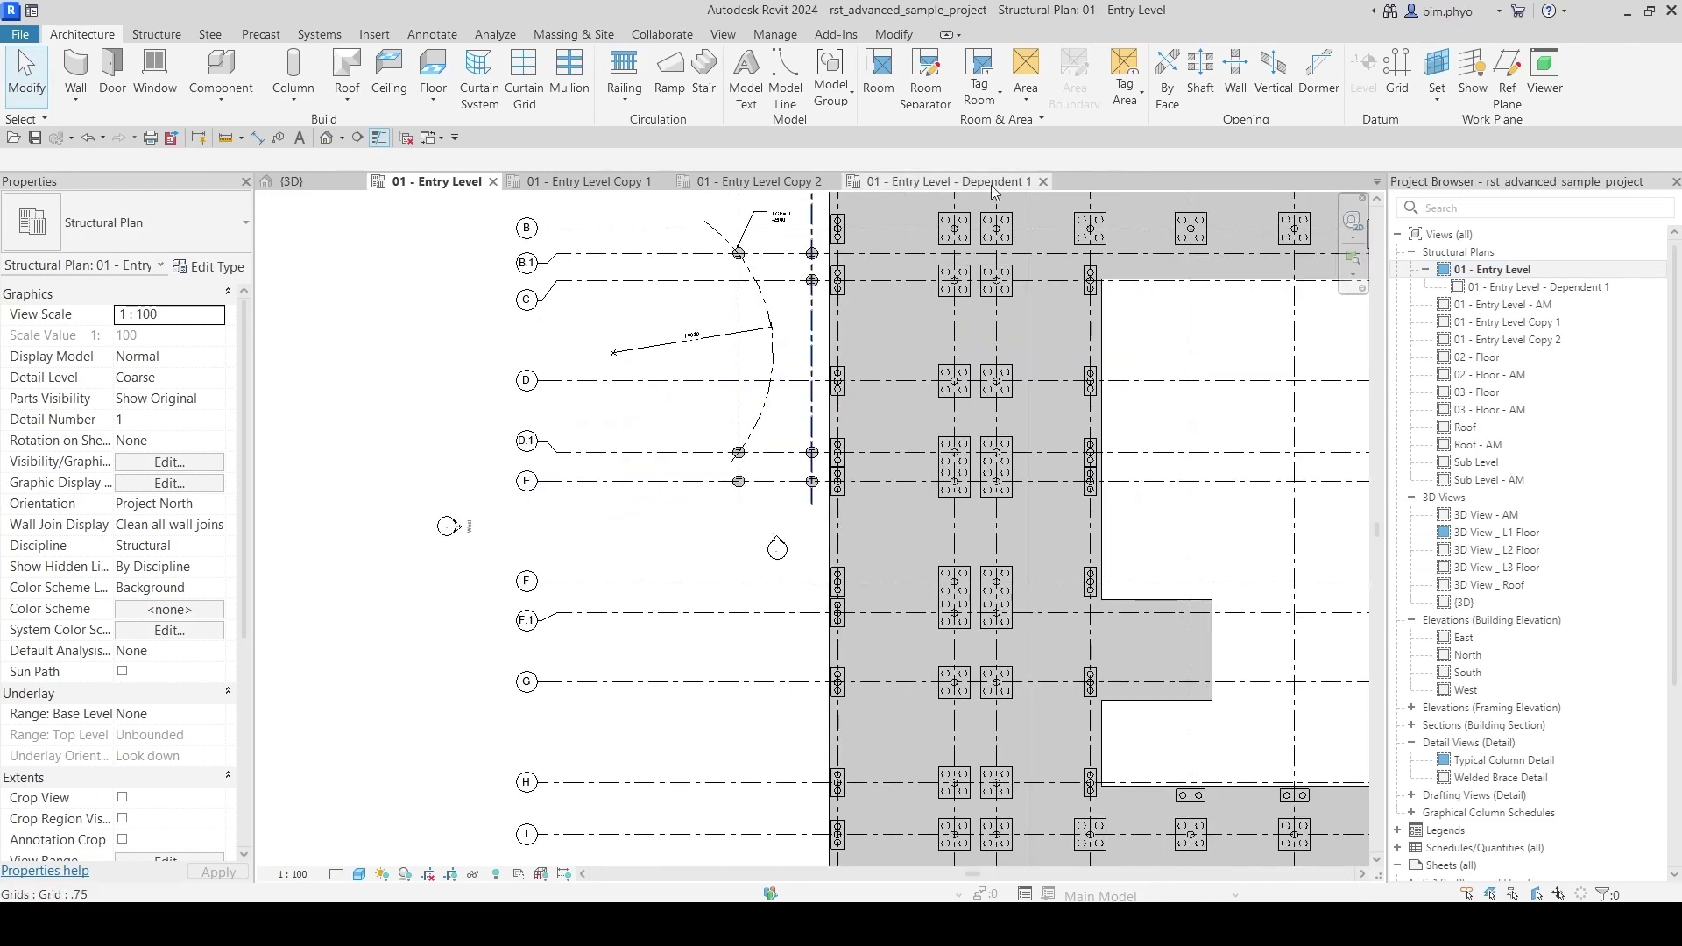
{"action": "left_click", "coordinate": [964, 182]}
{"action": "scroll", "coordinate": [916, 517], "scroll_direction": "down", "scroll_amount": 2}
{"action": "scroll", "coordinate": [915, 517], "scroll_direction": "up", "scroll_amount": 2}
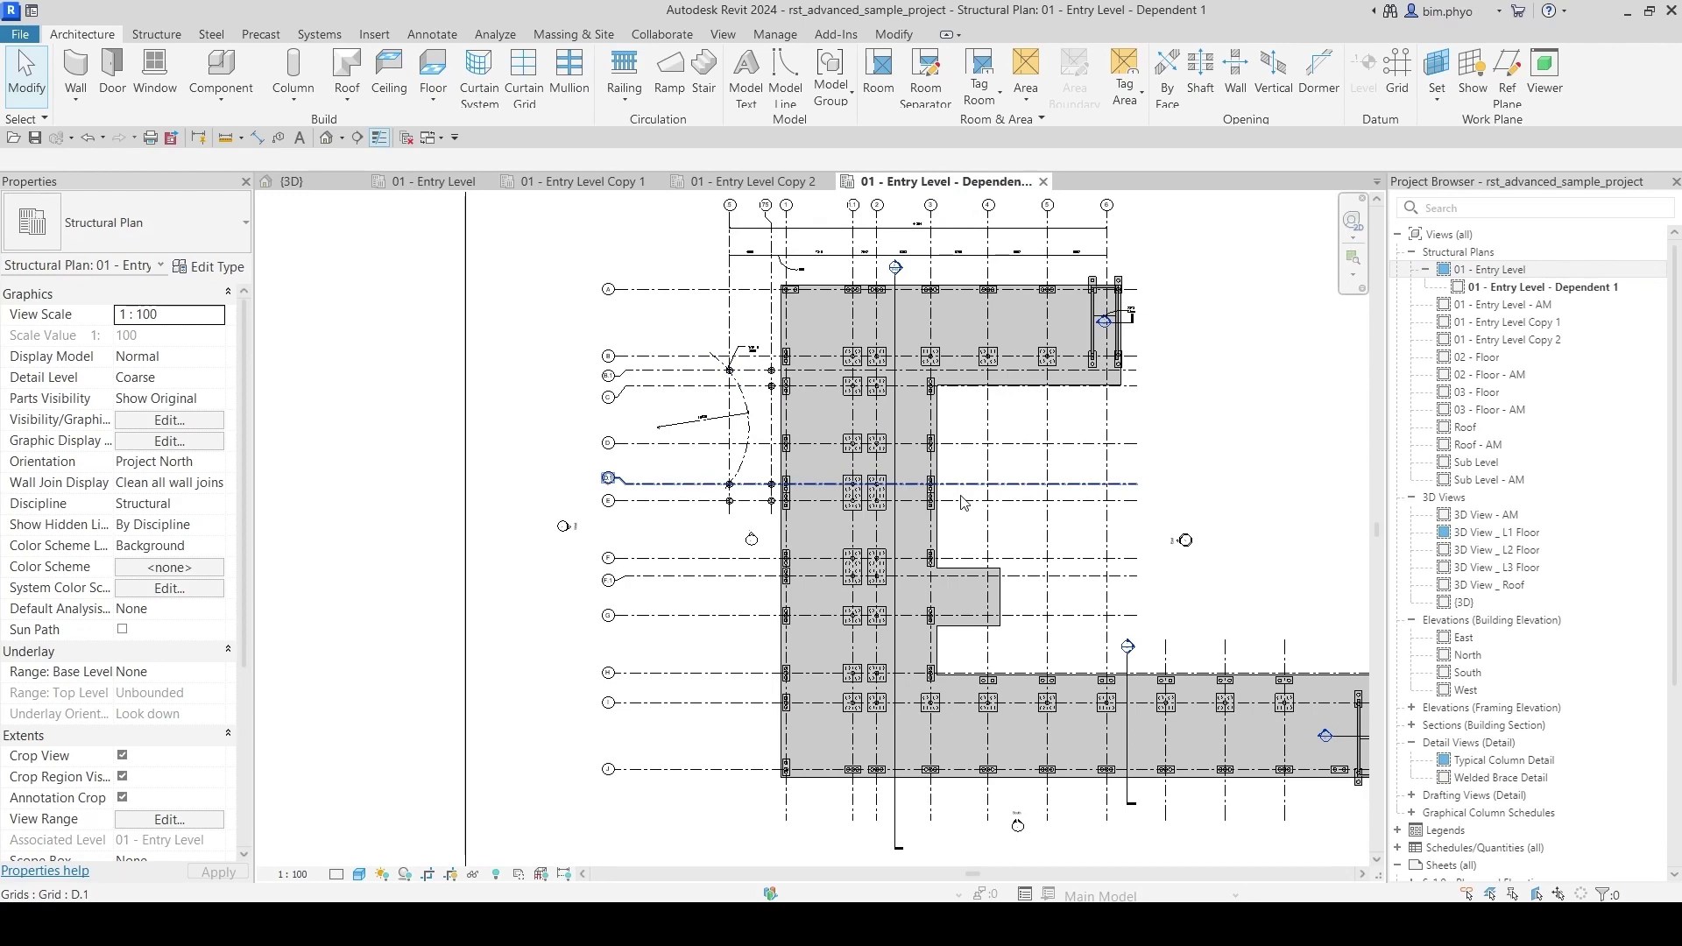
Step: Undo the deletion of the vertical dimension string and look over the dependent view's full crop region
{"action": "scroll", "coordinate": [707, 405], "scroll_direction": "down", "scroll_amount": 2}
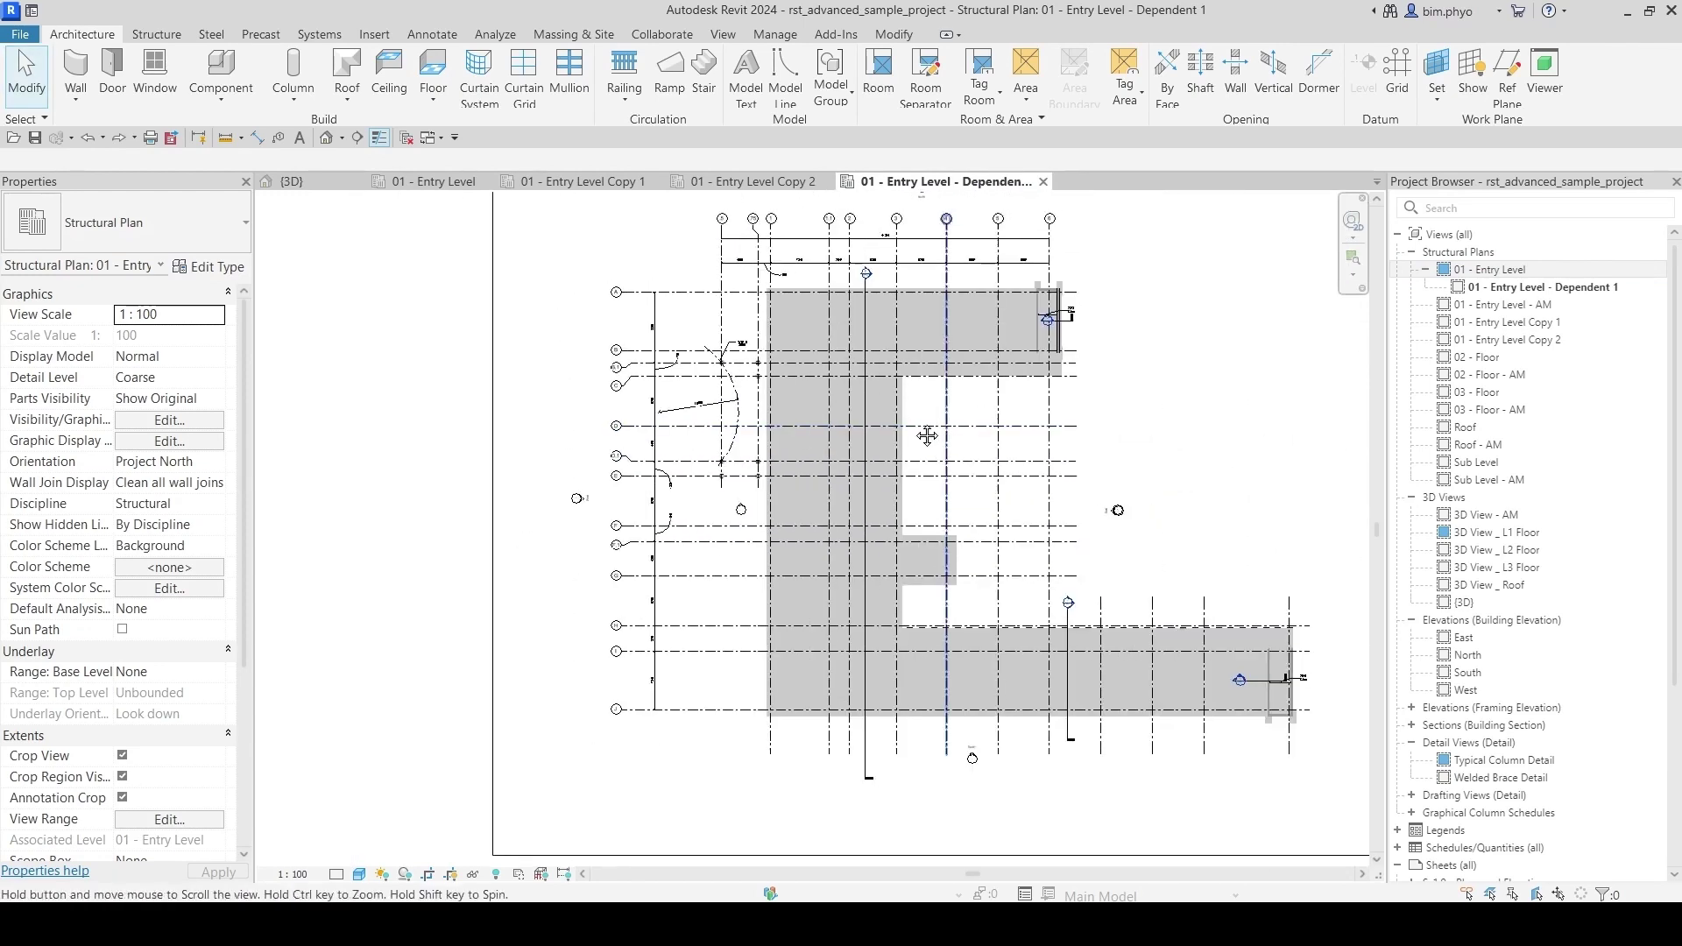
{"action": "scroll", "coordinate": [650, 333], "scroll_direction": "up", "scroll_amount": 3}
{"action": "scroll", "coordinate": [964, 350], "scroll_direction": "down", "scroll_amount": 4}
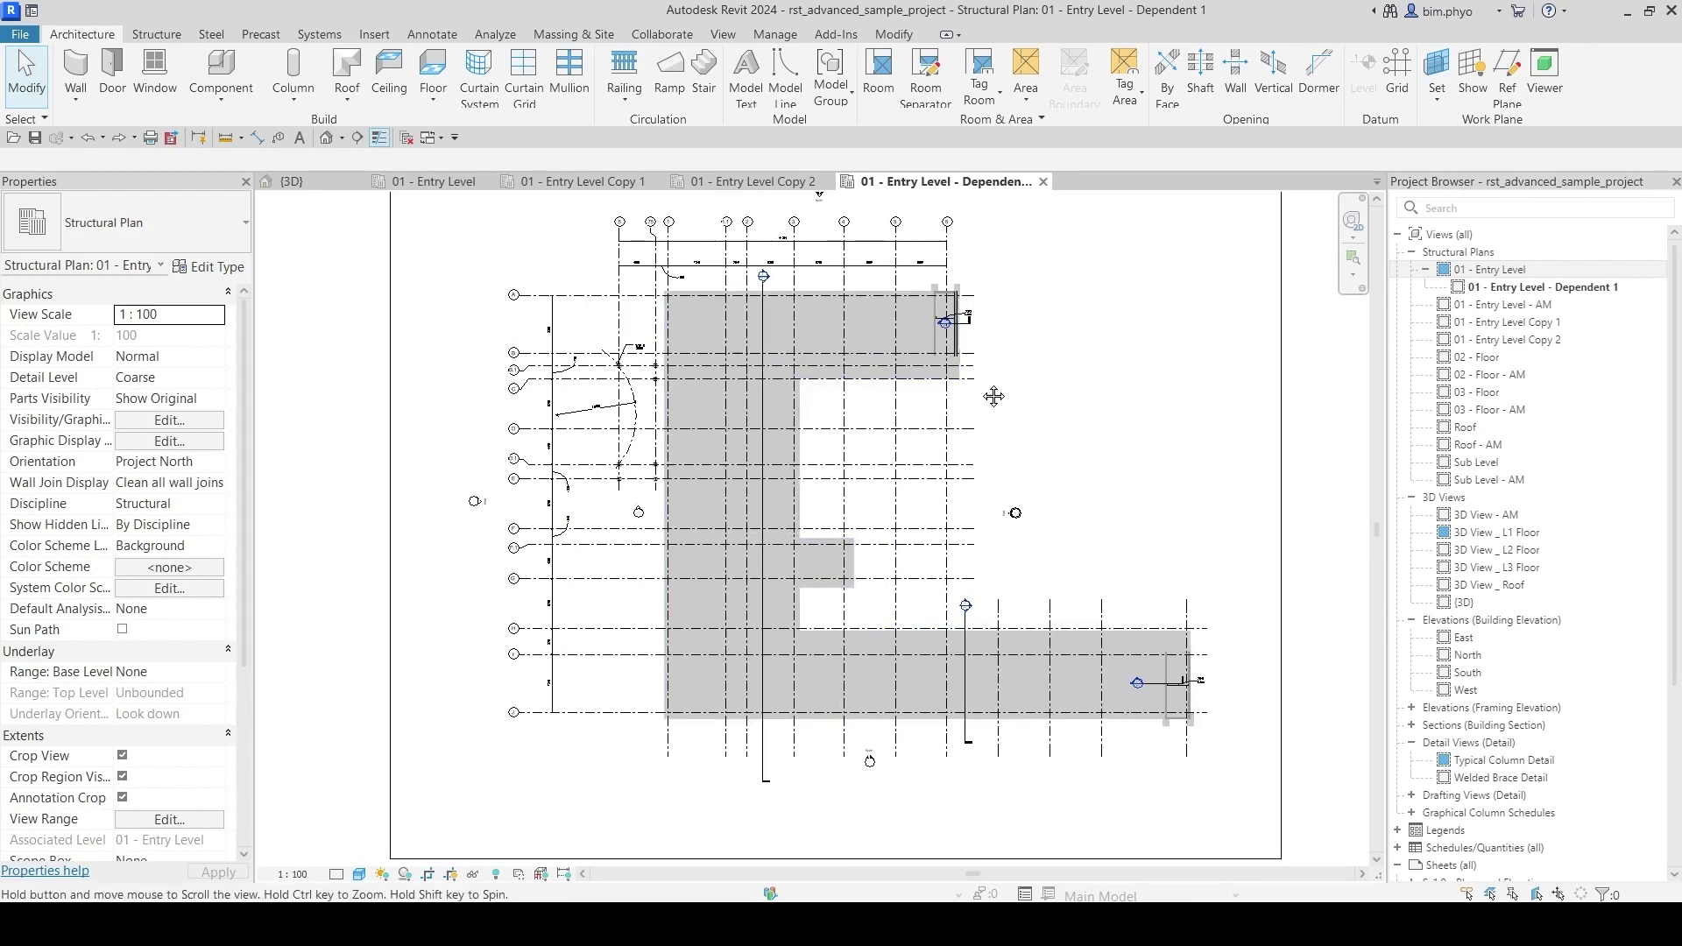
{"action": "scroll", "coordinate": [973, 386], "scroll_direction": "down", "scroll_amount": 1}
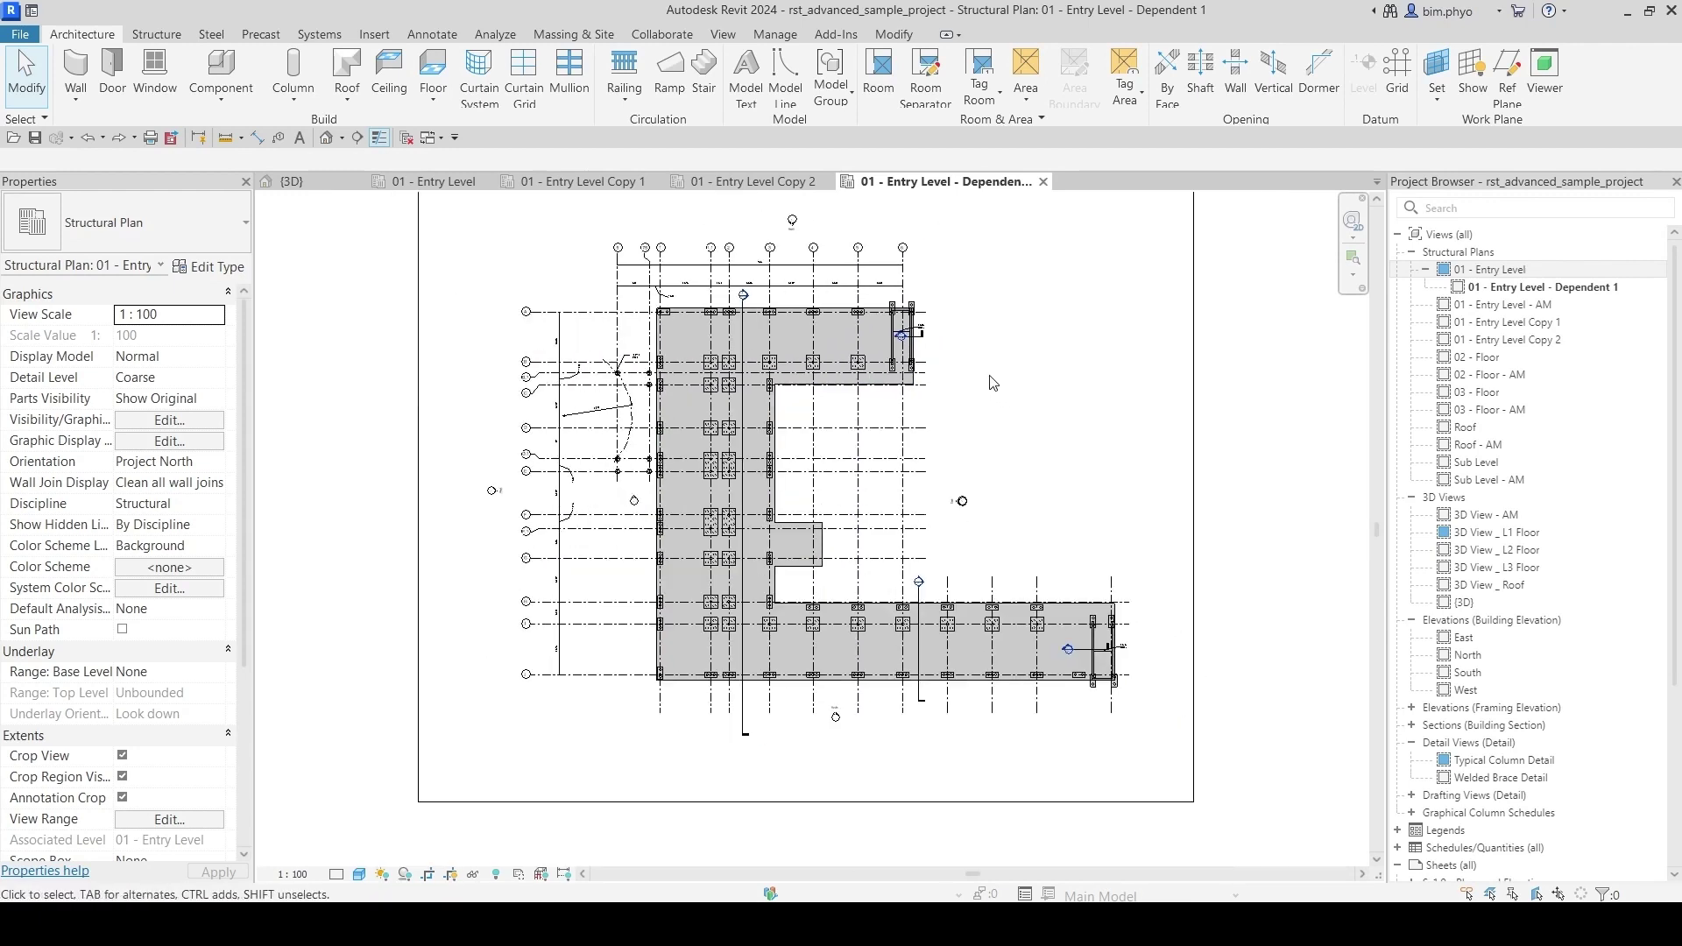
Step: Duplicate the 01 - Entry Level plan as a second dependent view
{"action": "right_click", "coordinate": [1505, 272]}
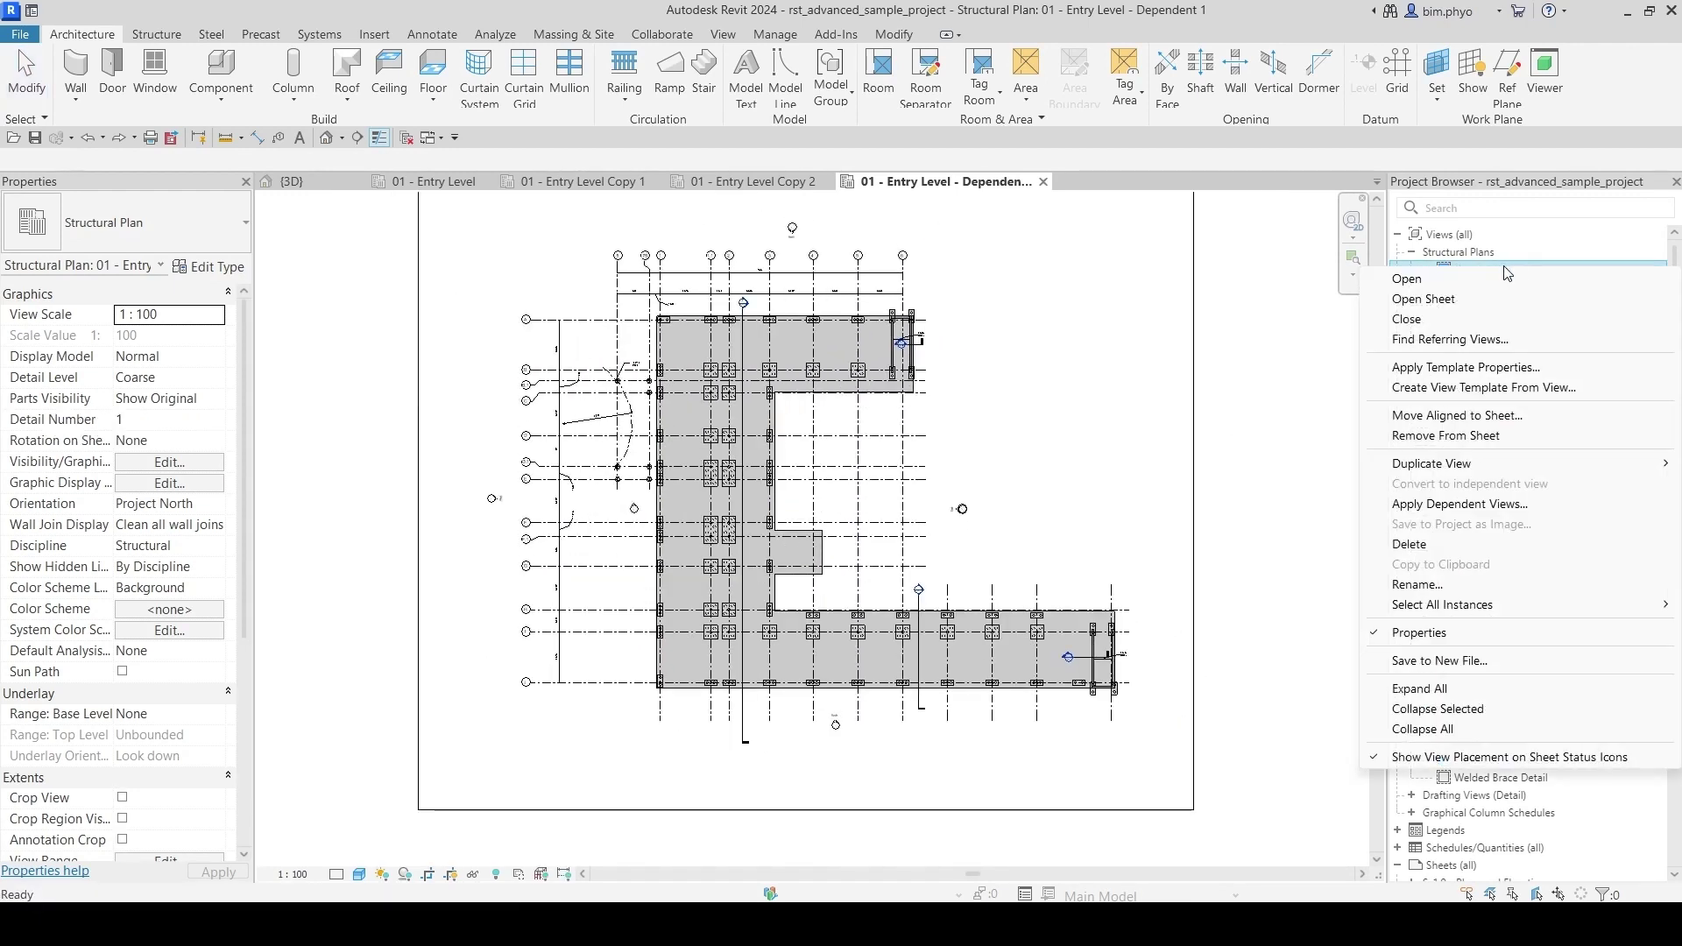
{"action": "mouse_move", "coordinate": [1461, 464]}
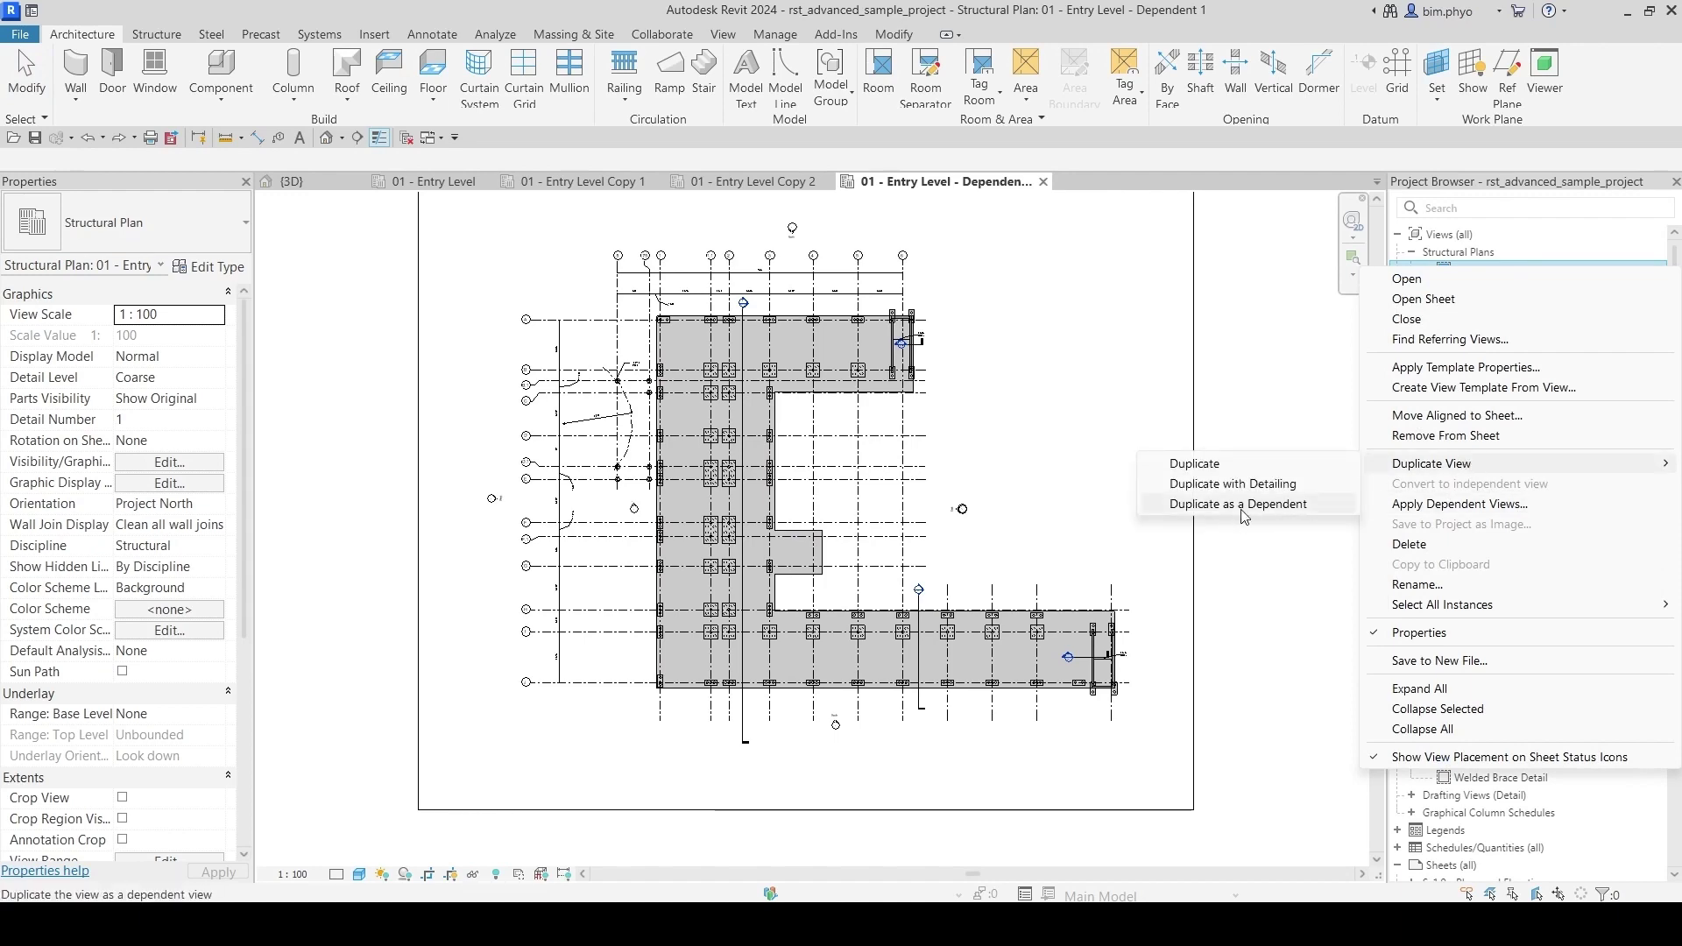
{"action": "left_click", "coordinate": [1241, 511]}
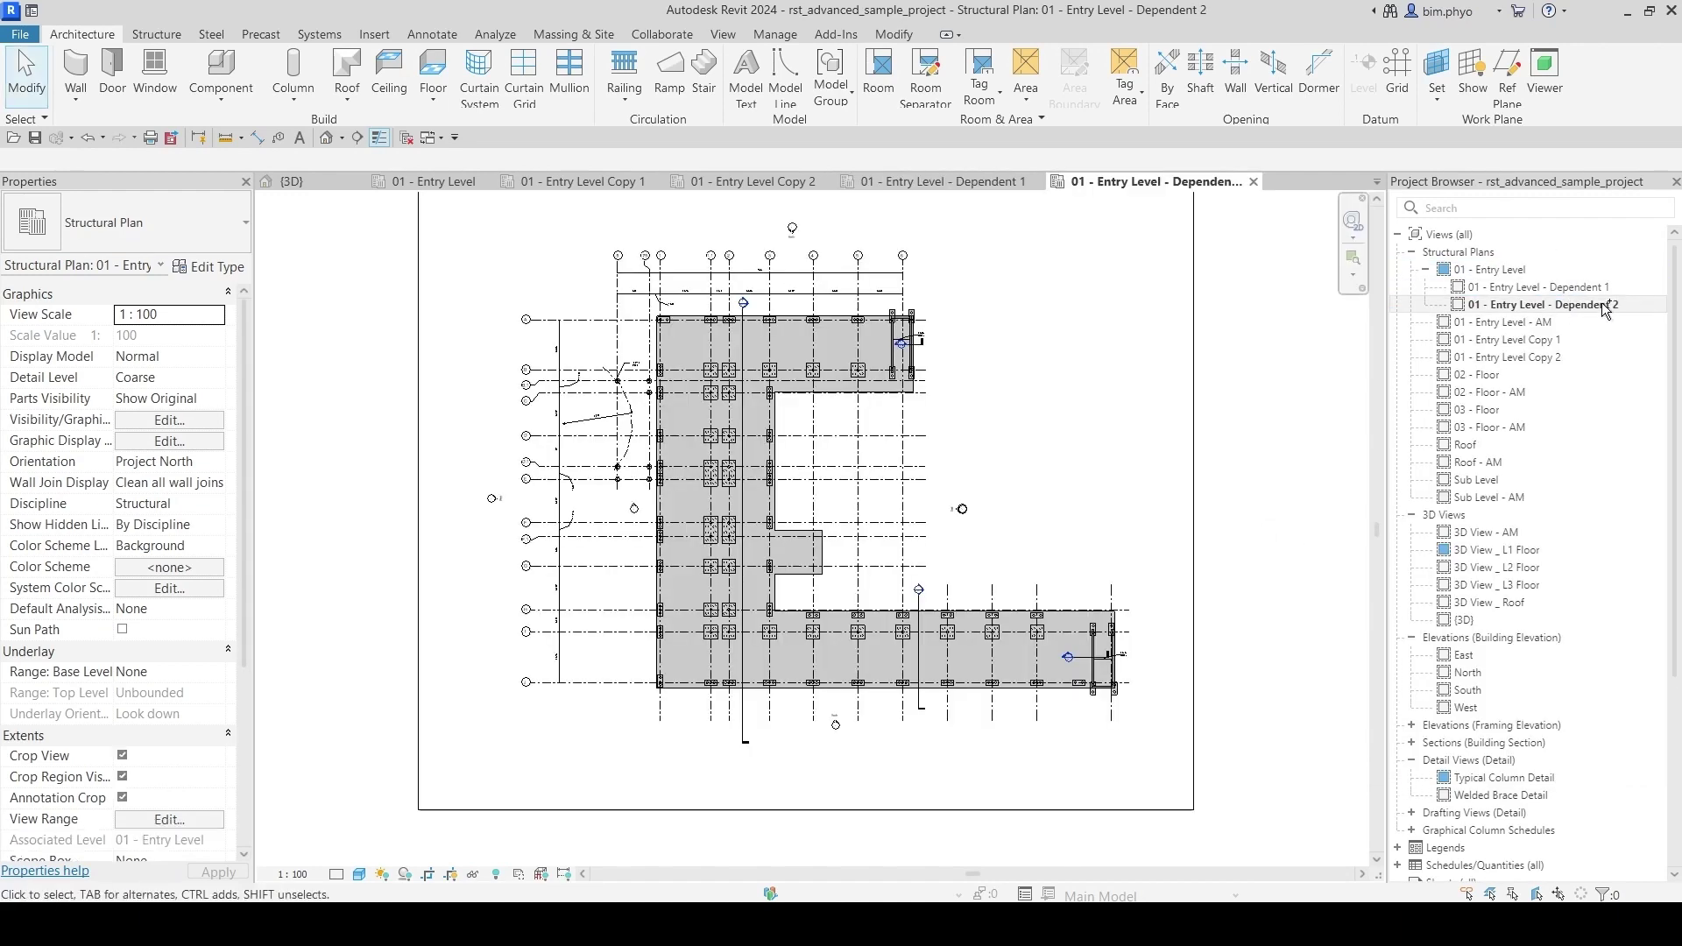
{"action": "scroll", "coordinate": [1227, 375], "scroll_direction": "down", "scroll_amount": 3}
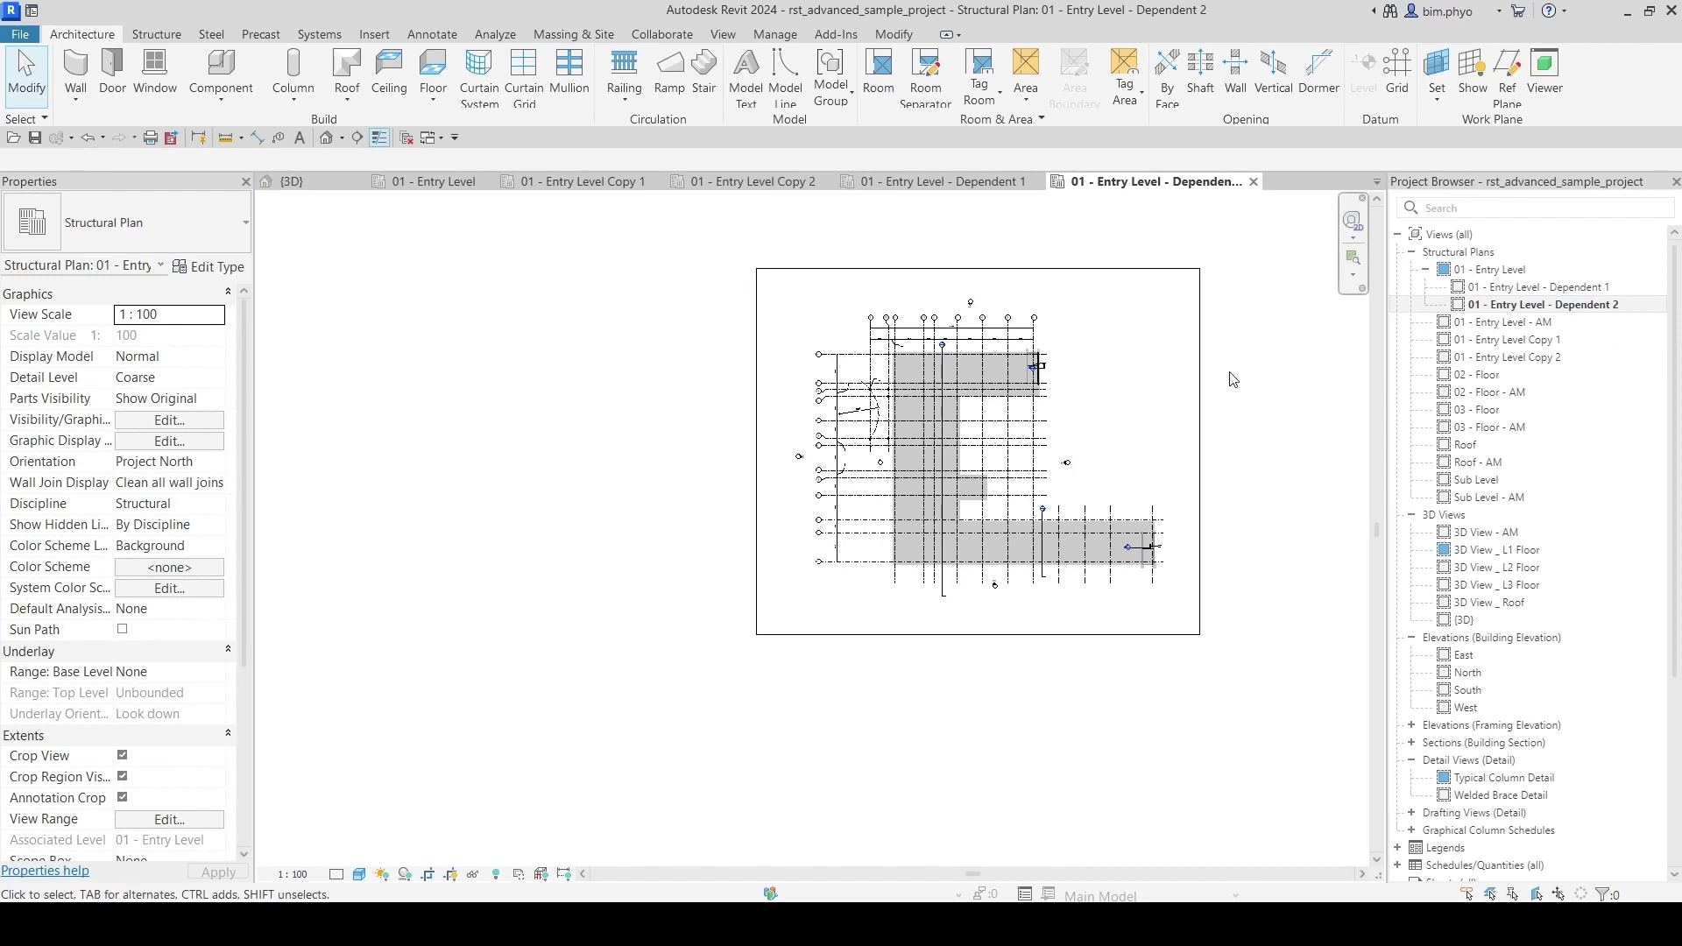
Step: Rename the first dependent view of the entry level plan as 01 - Entry Level - xxxx
{"action": "left_click", "coordinate": [1542, 288]}
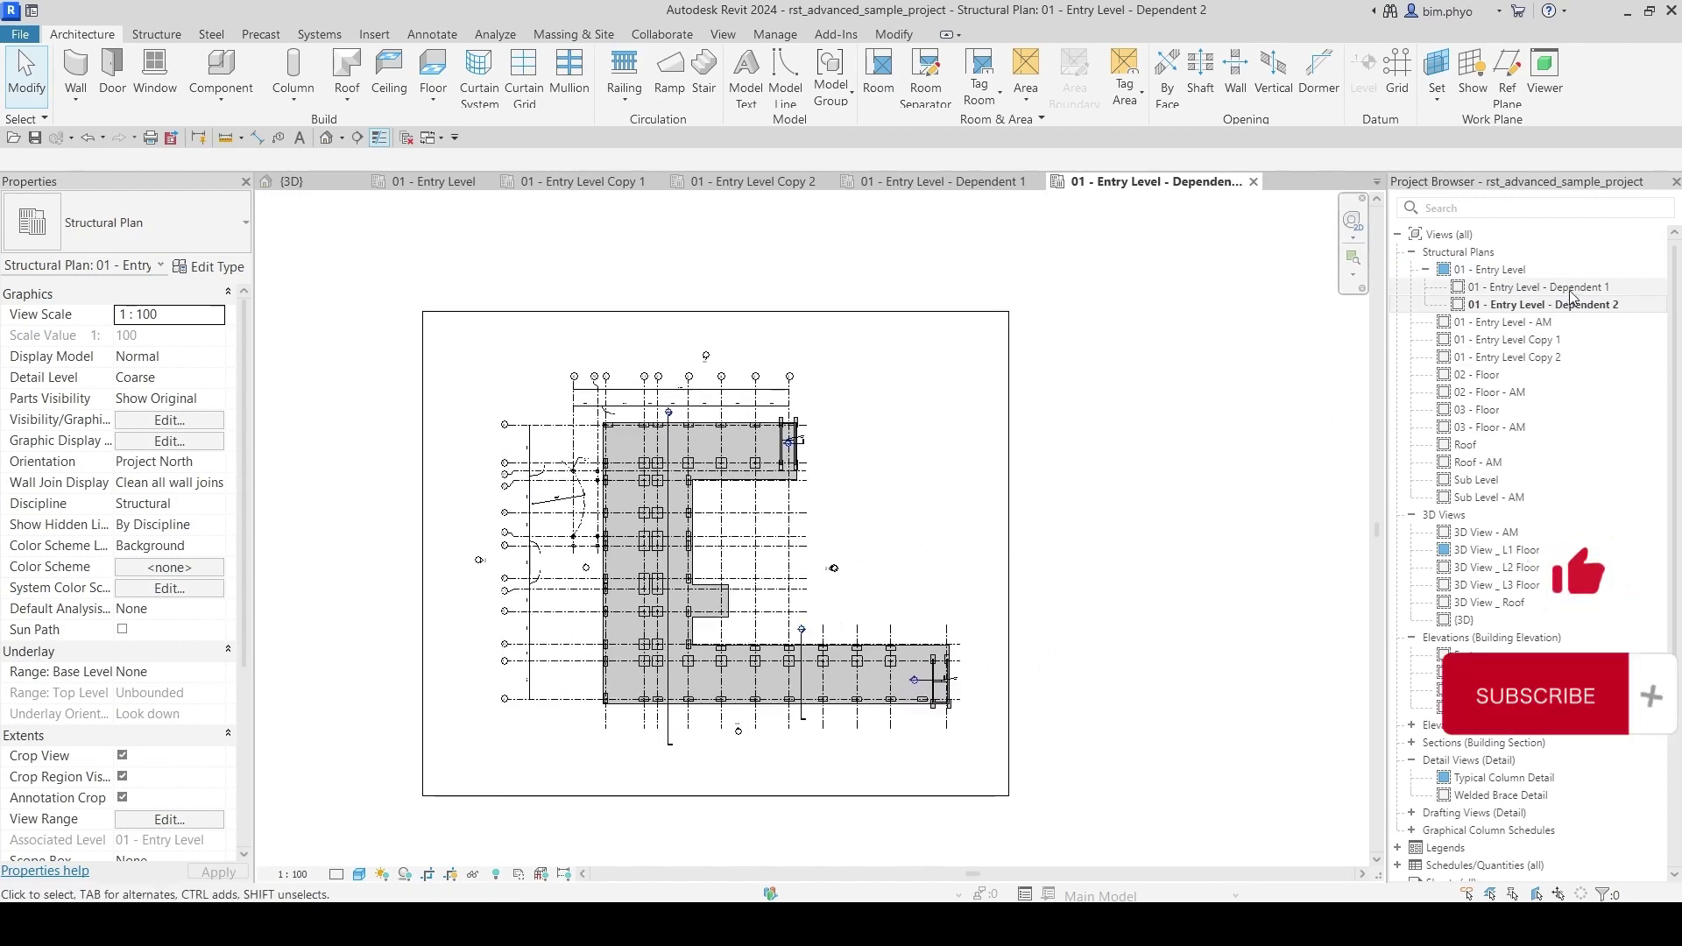
{"action": "right_click", "coordinate": [1542, 287]}
{"action": "left_click", "coordinate": [1416, 610]}
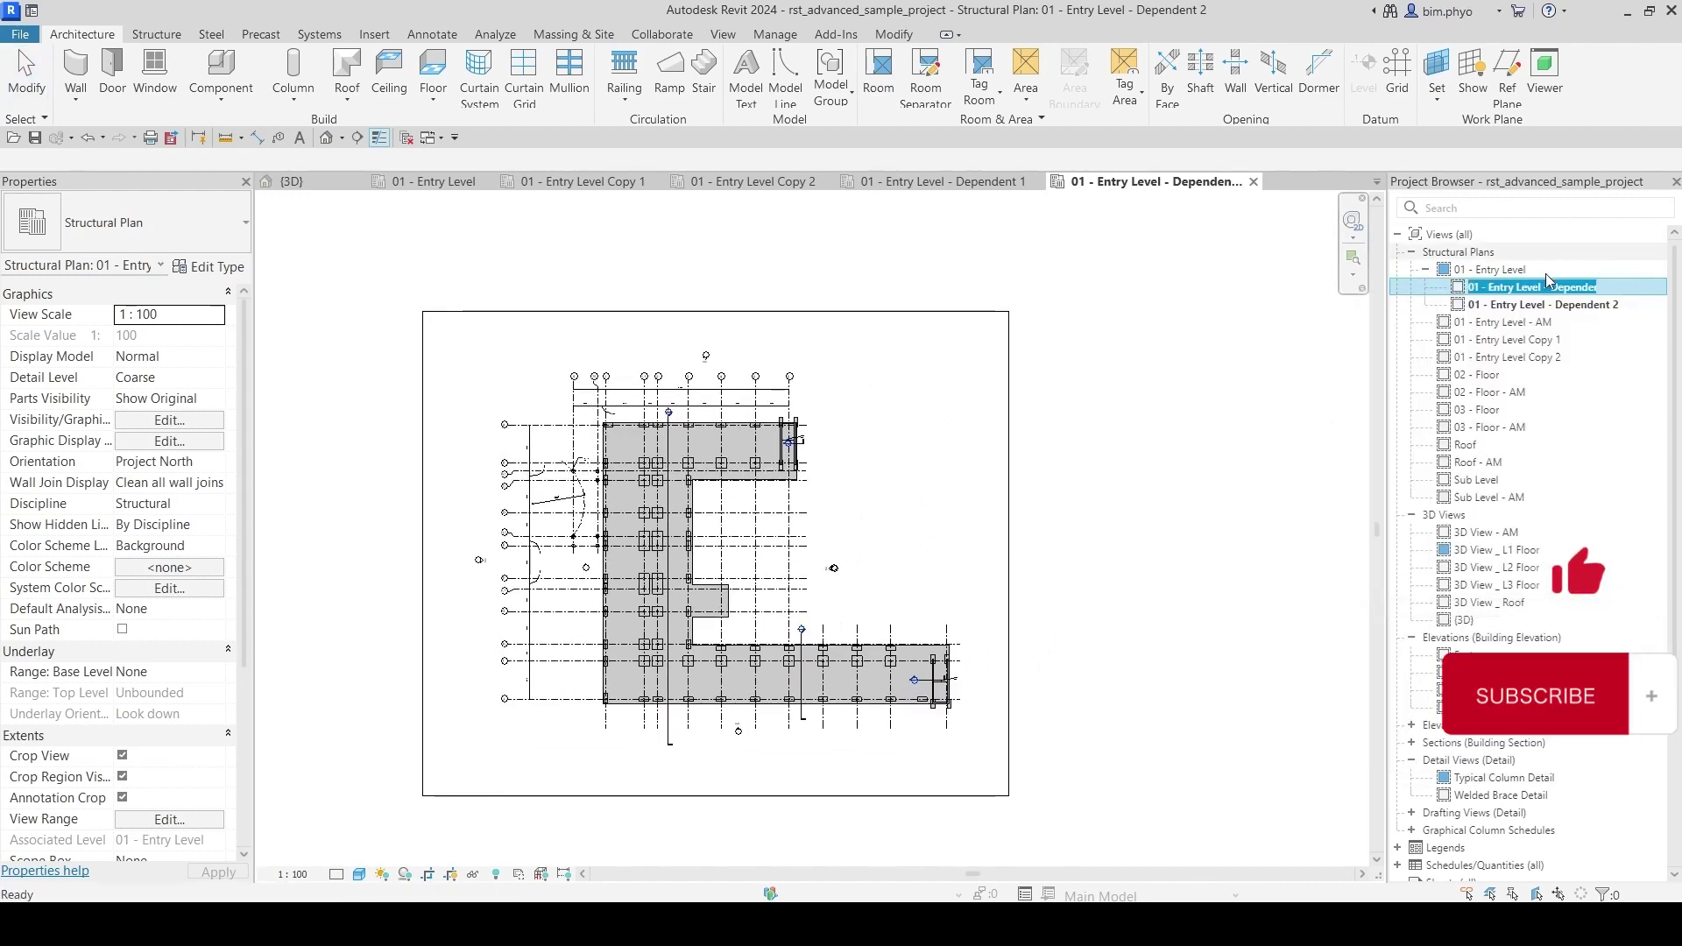
{"action": "key", "text": "End"}
{"action": "key", "text": "BackSpace"}
{"action": "key", "text": "BackSpace"}
{"action": "key", "text": "BackSpace"}
{"action": "key", "text": "BackSpace"}
{"action": "key", "text": "BackSpace"}
{"action": "key", "text": "BackSpace"}
{"action": "key", "text": "BackSpace"}
{"action": "type", "text": "xxxx"}
{"action": "key", "text": "Return"}
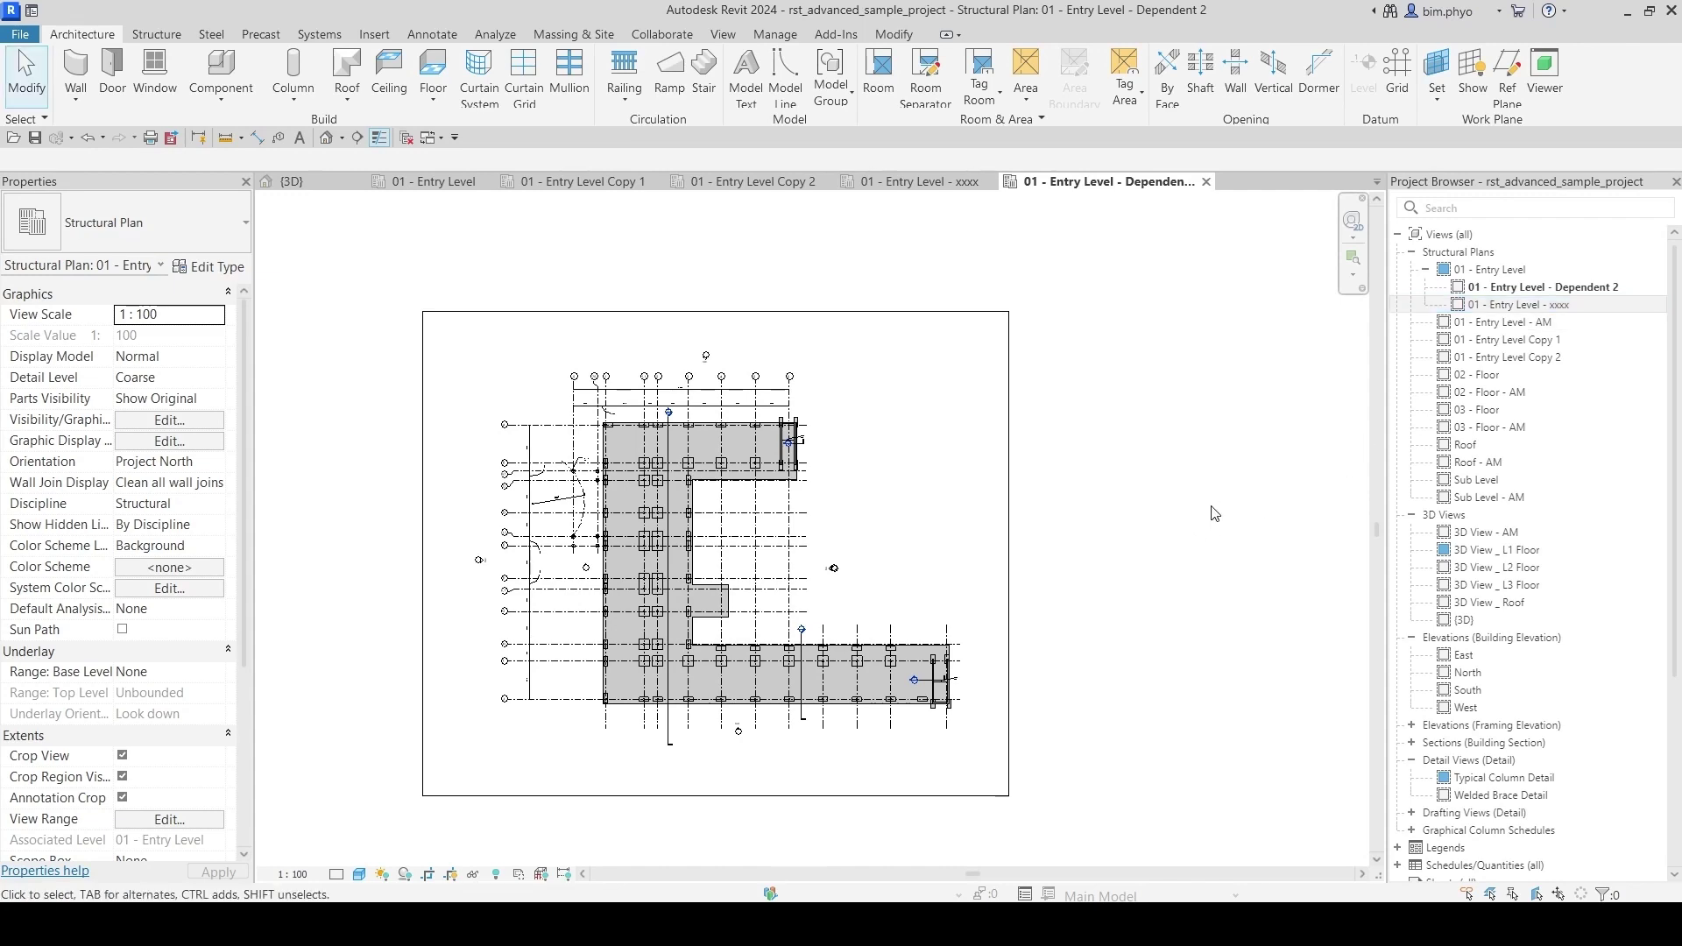
Step: Examine the Dependency property of Dependent 2, the parent 01 - Entry Level plan, Copy 1 and Copy 2
{"action": "scroll", "coordinate": [457, 591], "scroll_direction": "down", "scroll_amount": 2}
{"action": "left_click_drag", "start_coordinate": [249, 504], "coordinate": [247, 688]}
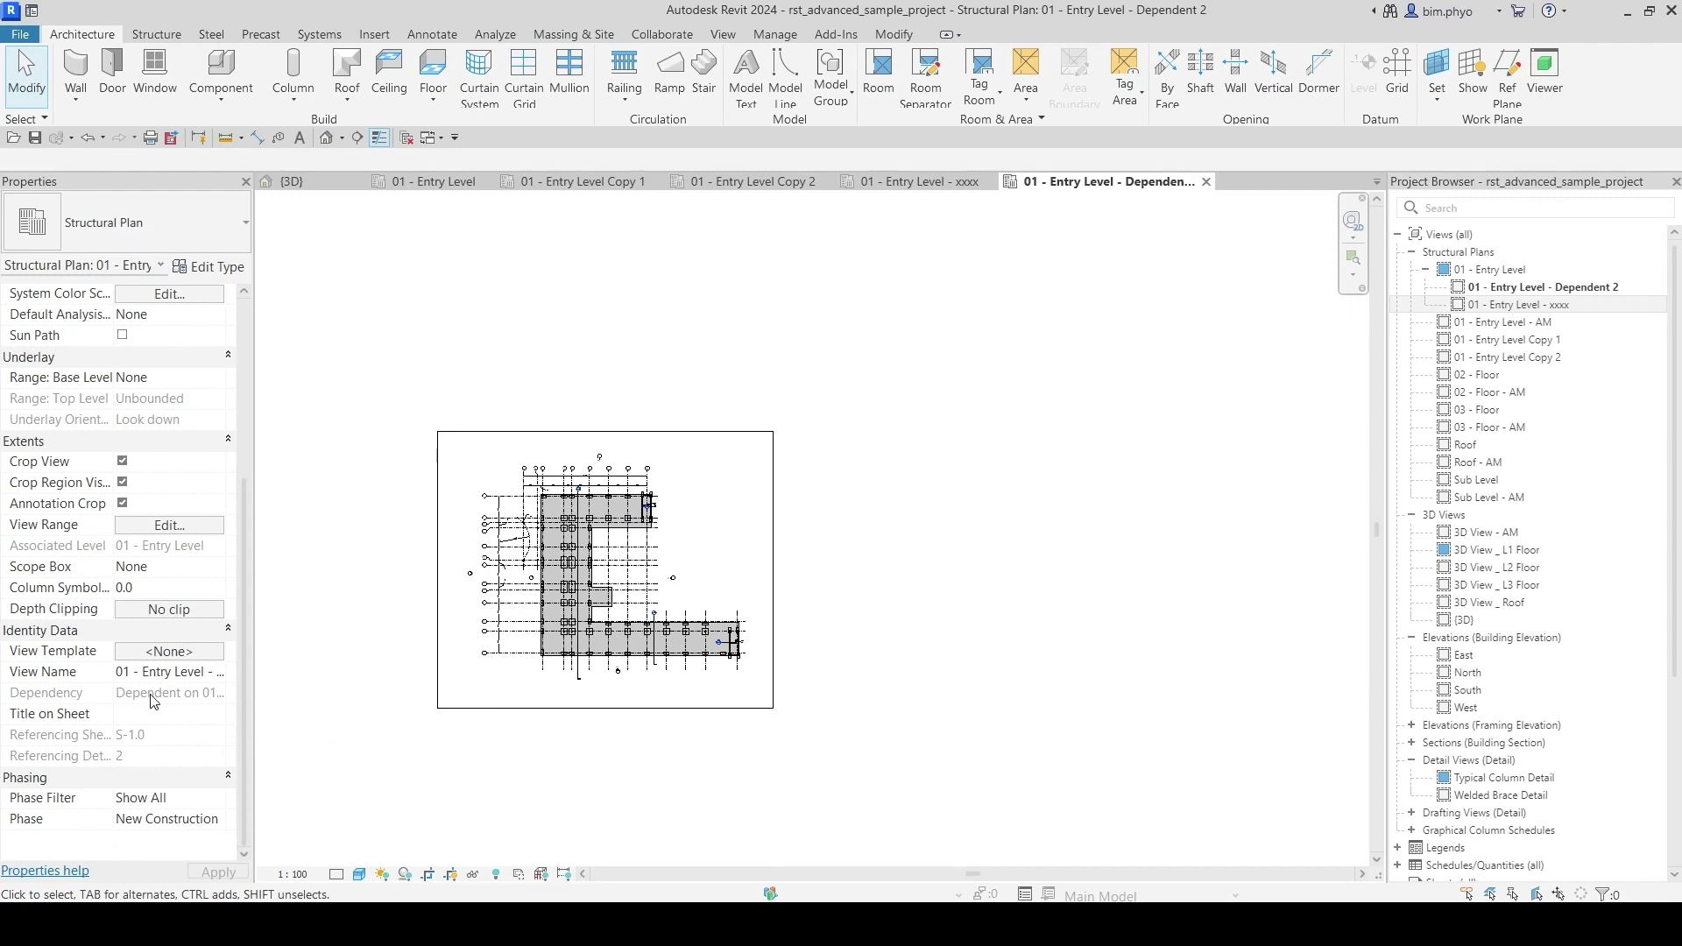
{"action": "left_click", "coordinate": [402, 182]}
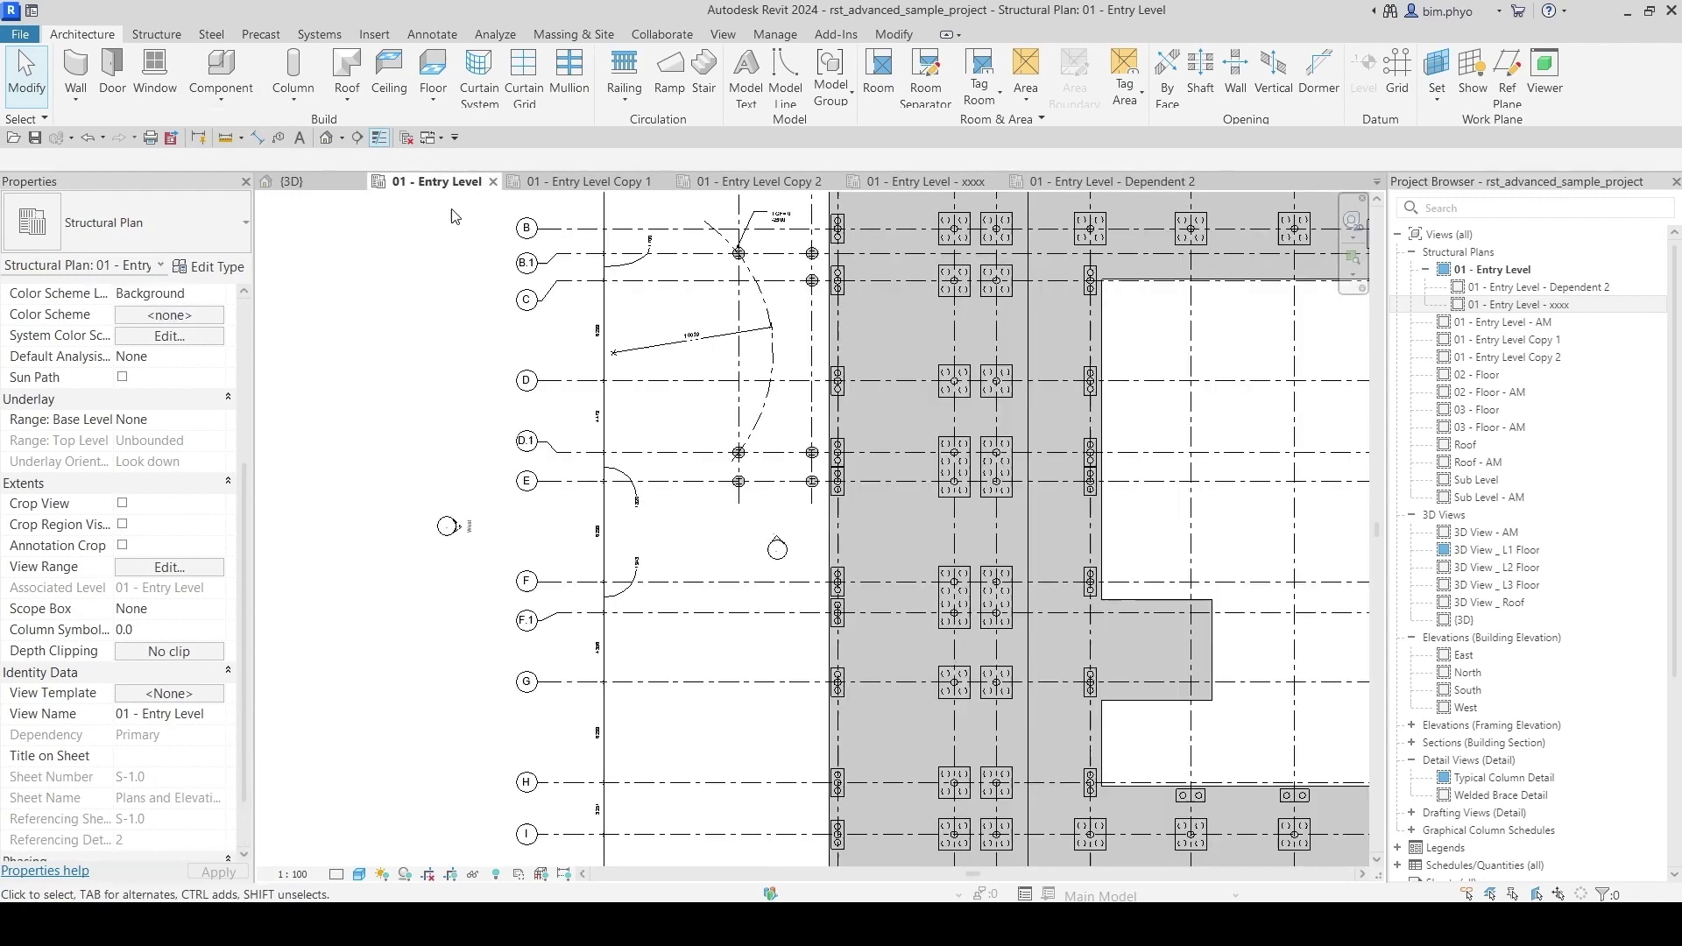
{"action": "scroll", "coordinate": [142, 686], "scroll_direction": "down", "scroll_amount": 2}
{"action": "left_click", "coordinate": [141, 658]}
{"action": "left_click", "coordinate": [151, 659]}
{"action": "left_click", "coordinate": [151, 659]}
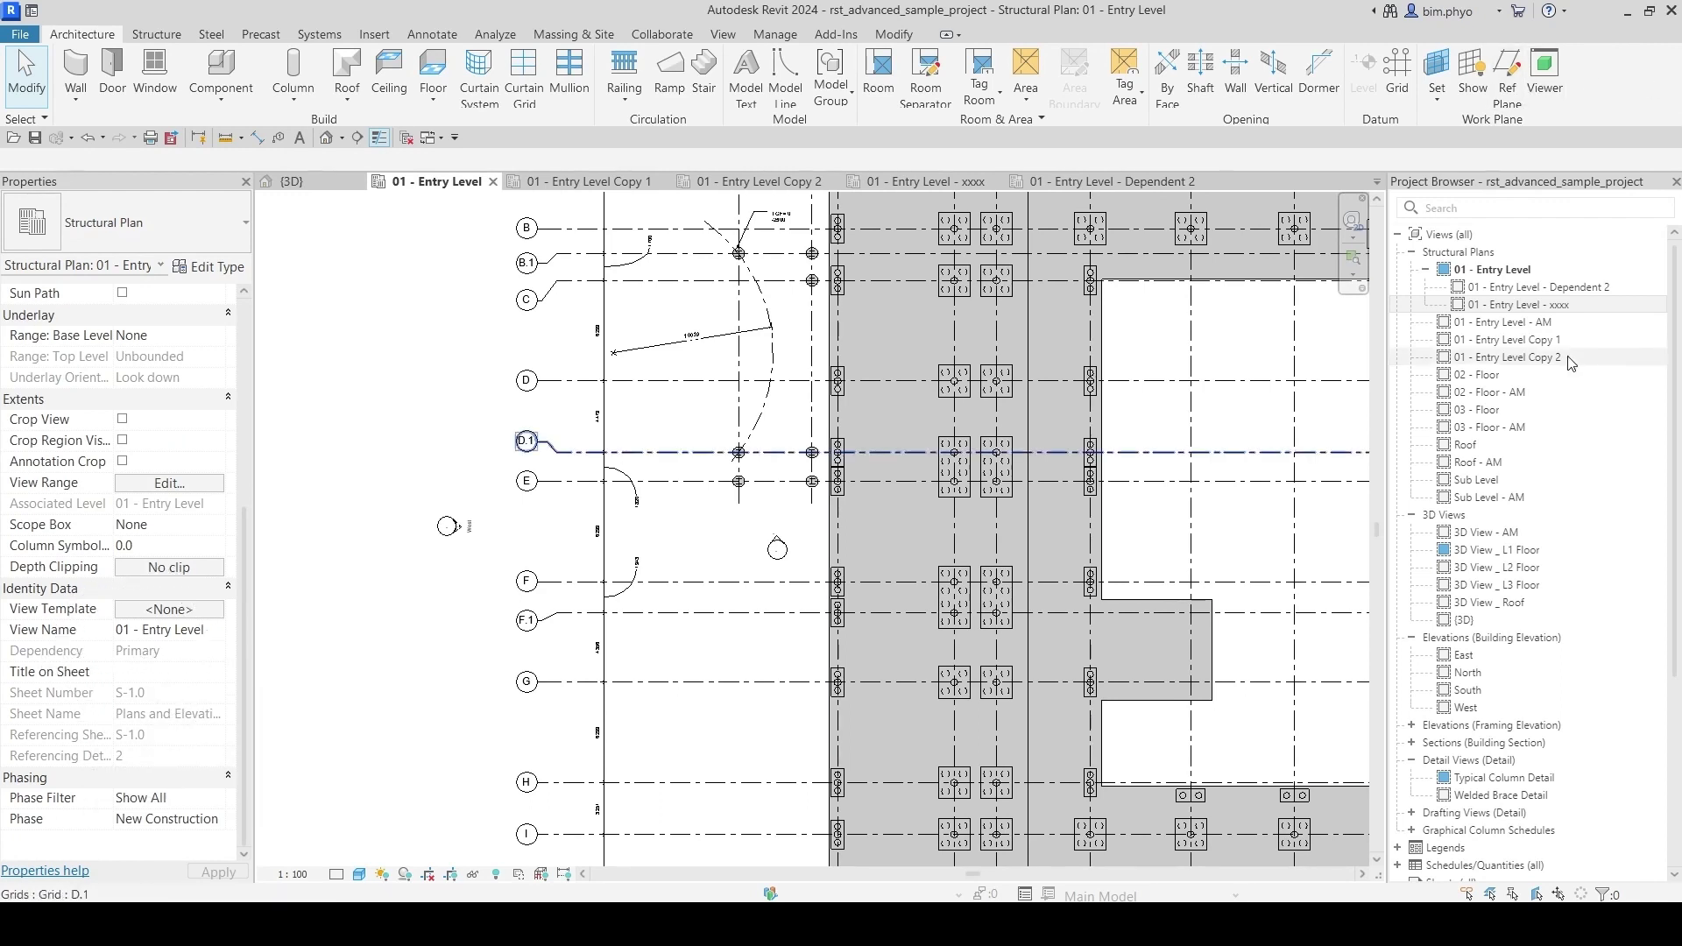
{"action": "double_click", "coordinate": [1509, 340]}
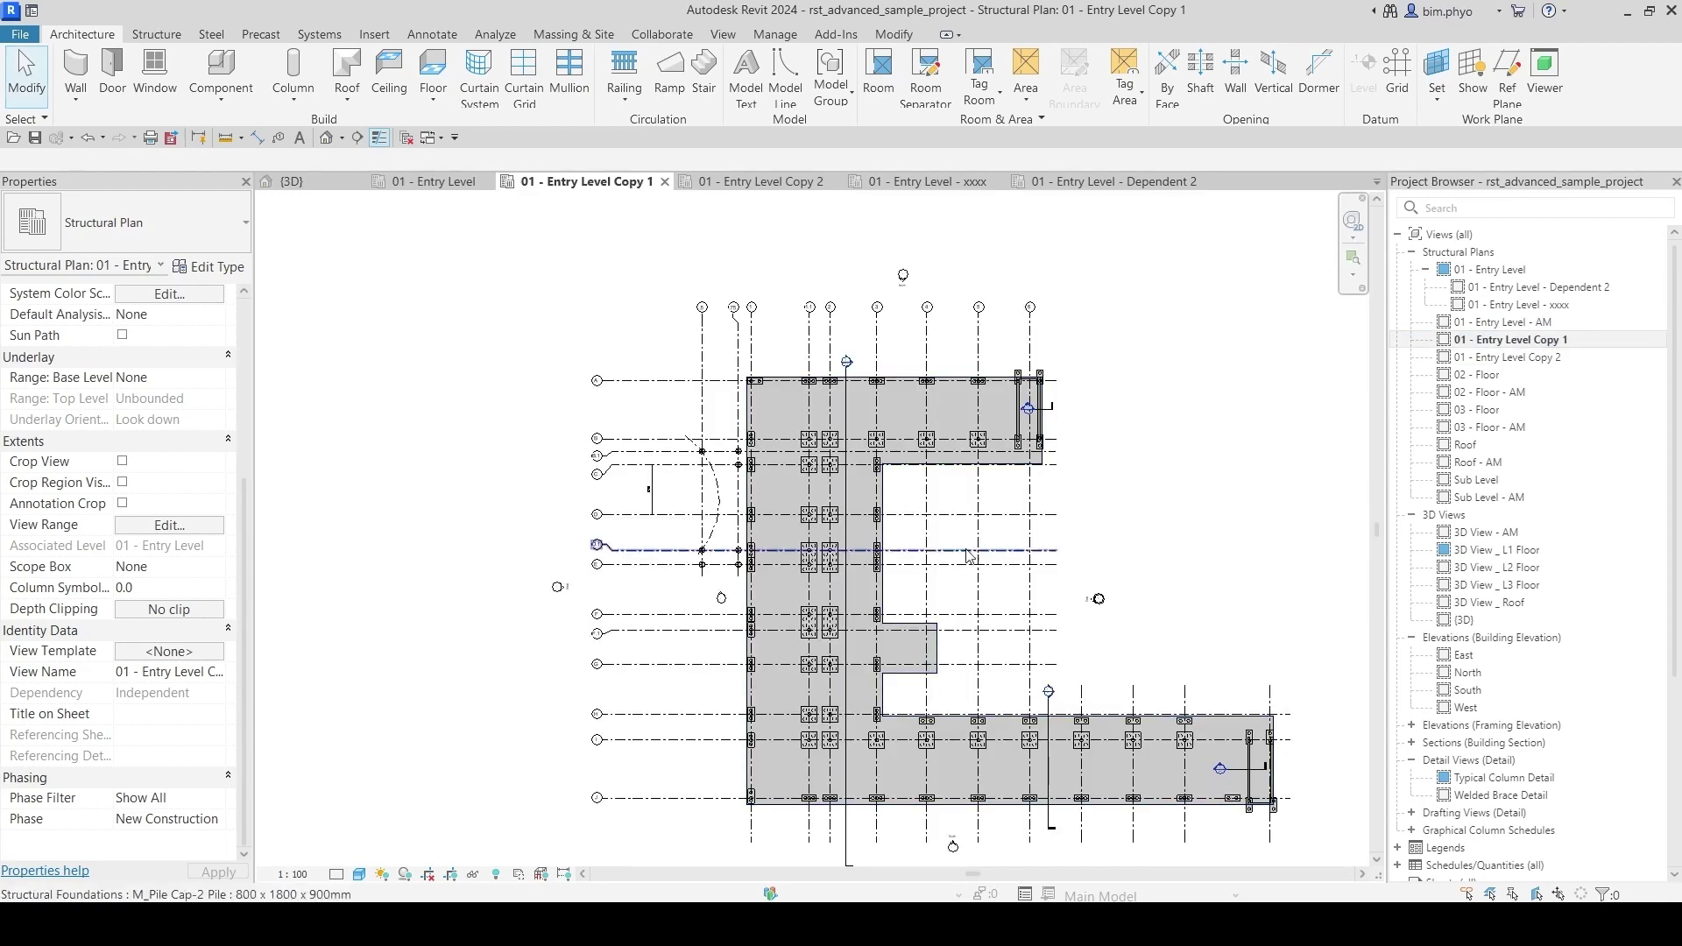
{"action": "left_click", "coordinate": [145, 698]}
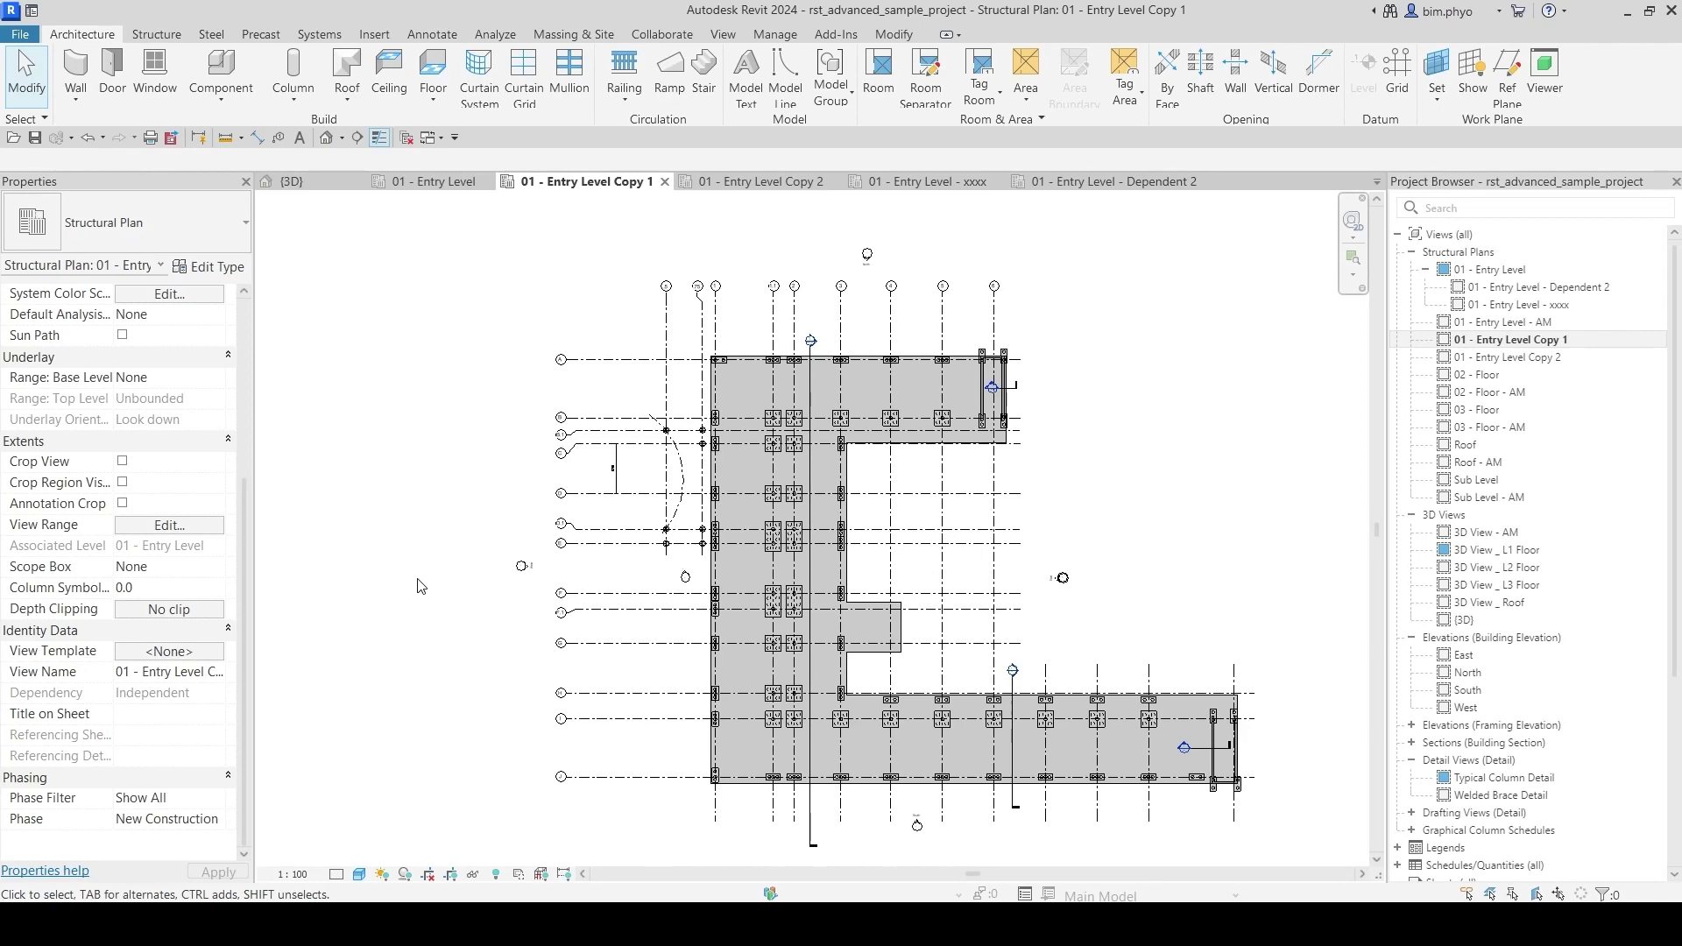
{"action": "left_click", "coordinate": [760, 181]}
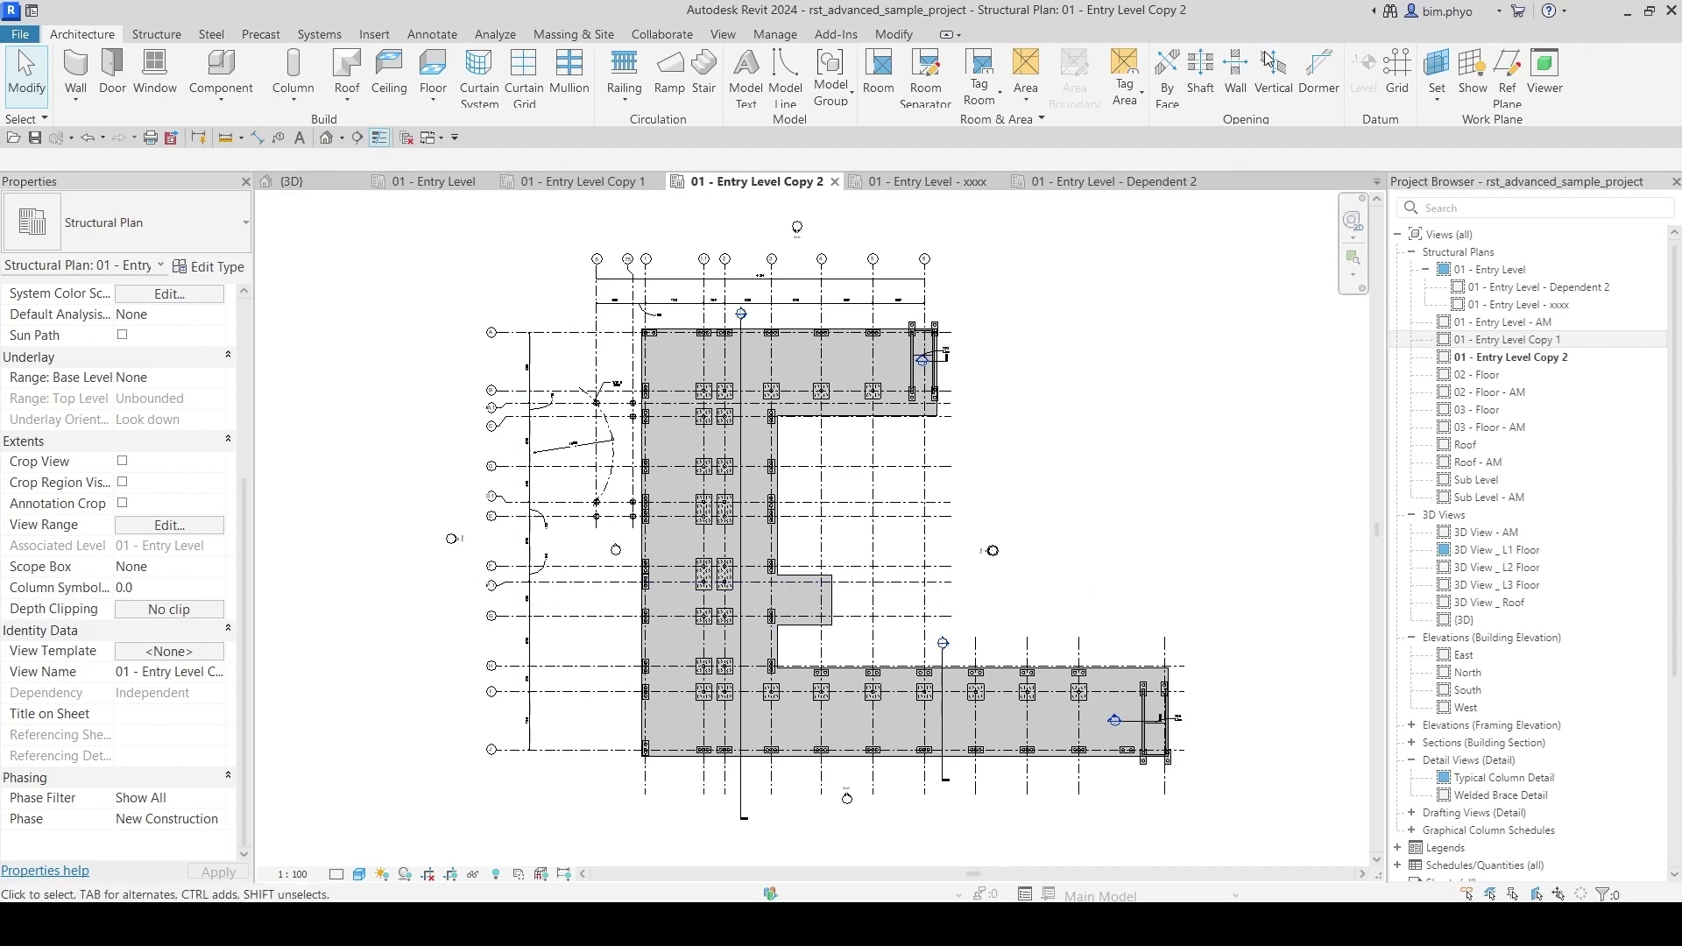
{"action": "left_click", "coordinate": [1524, 343]}
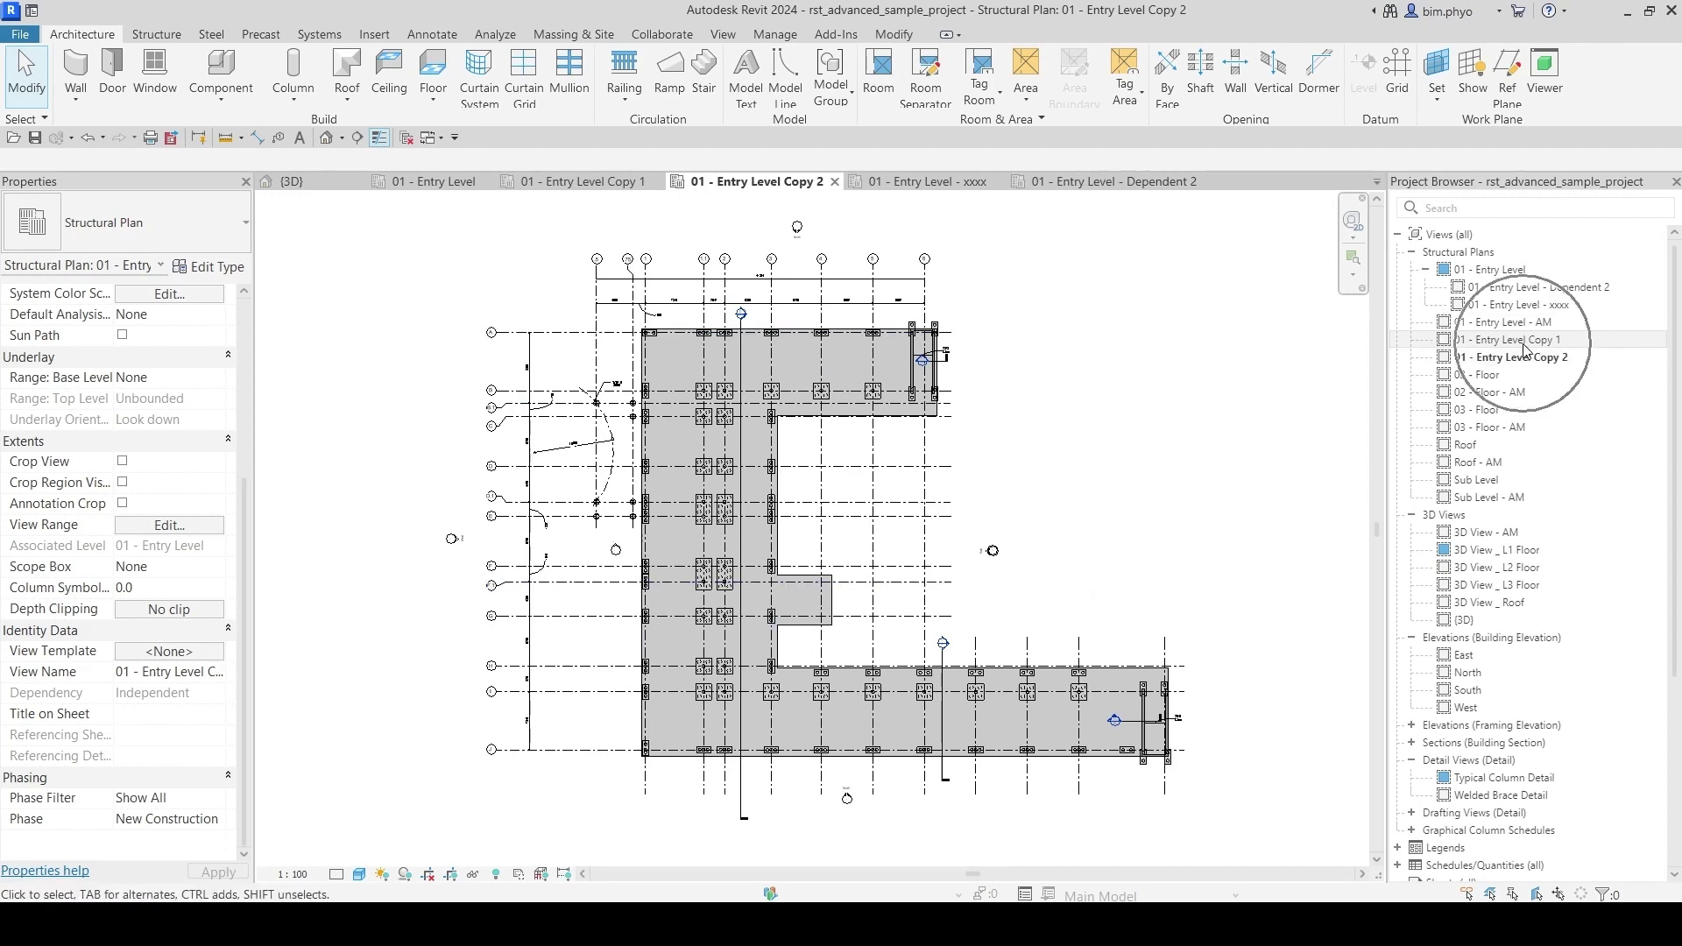
{"action": "left_click", "coordinate": [1515, 360]}
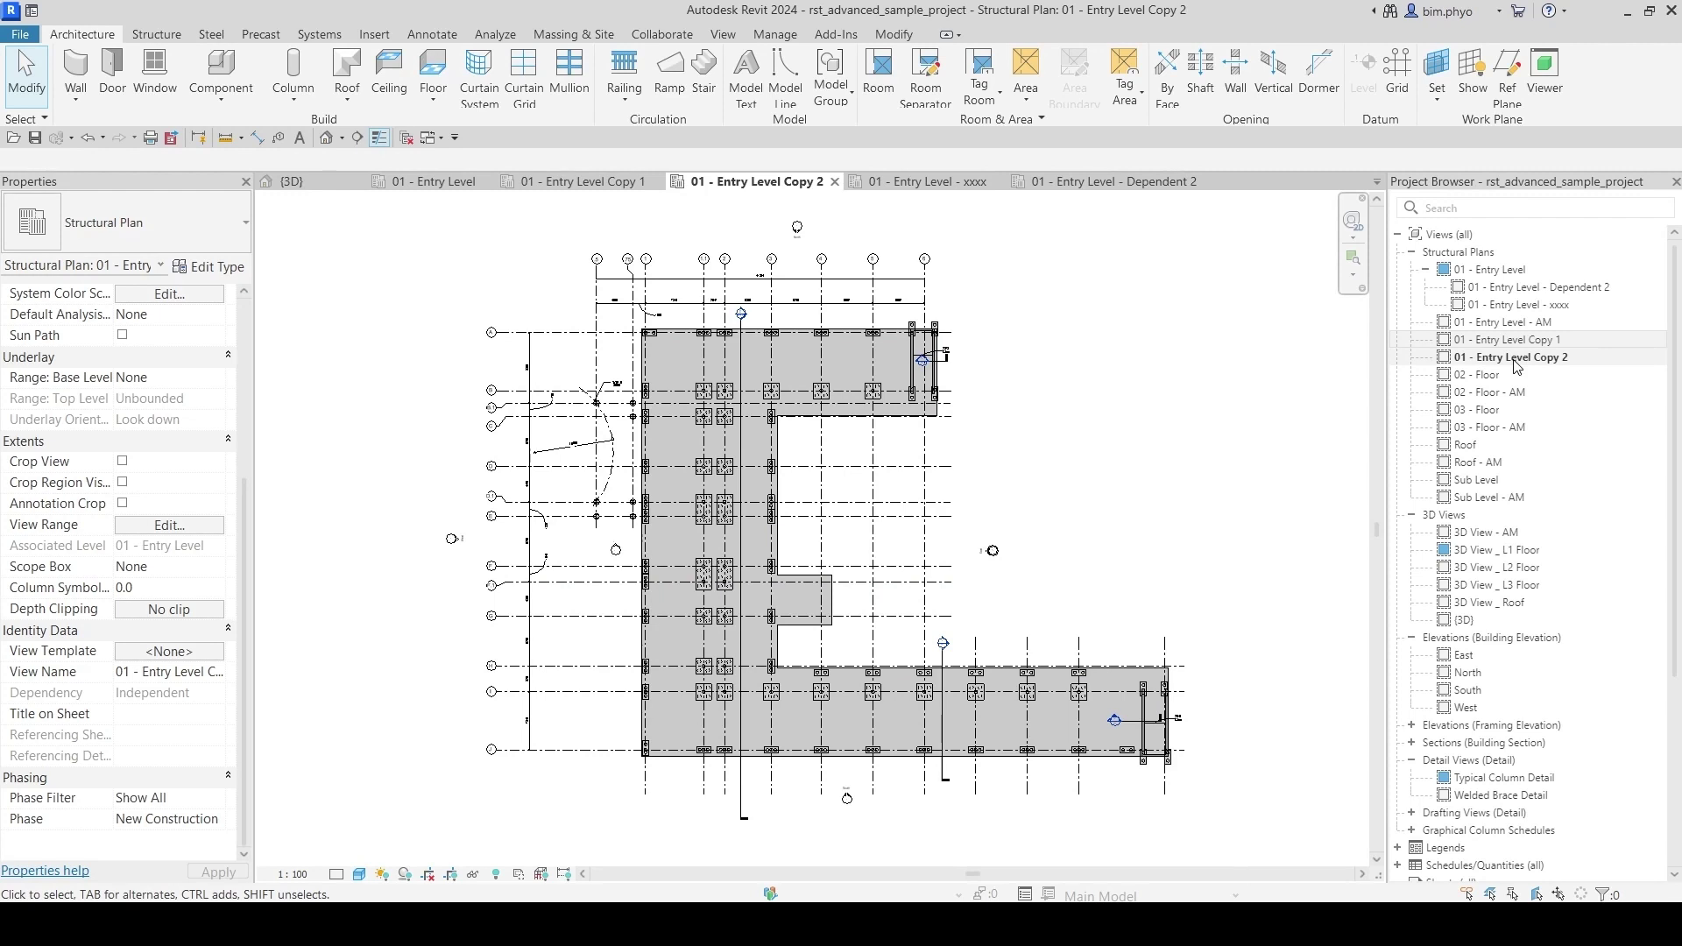
{"action": "left_click", "coordinate": [1534, 291]}
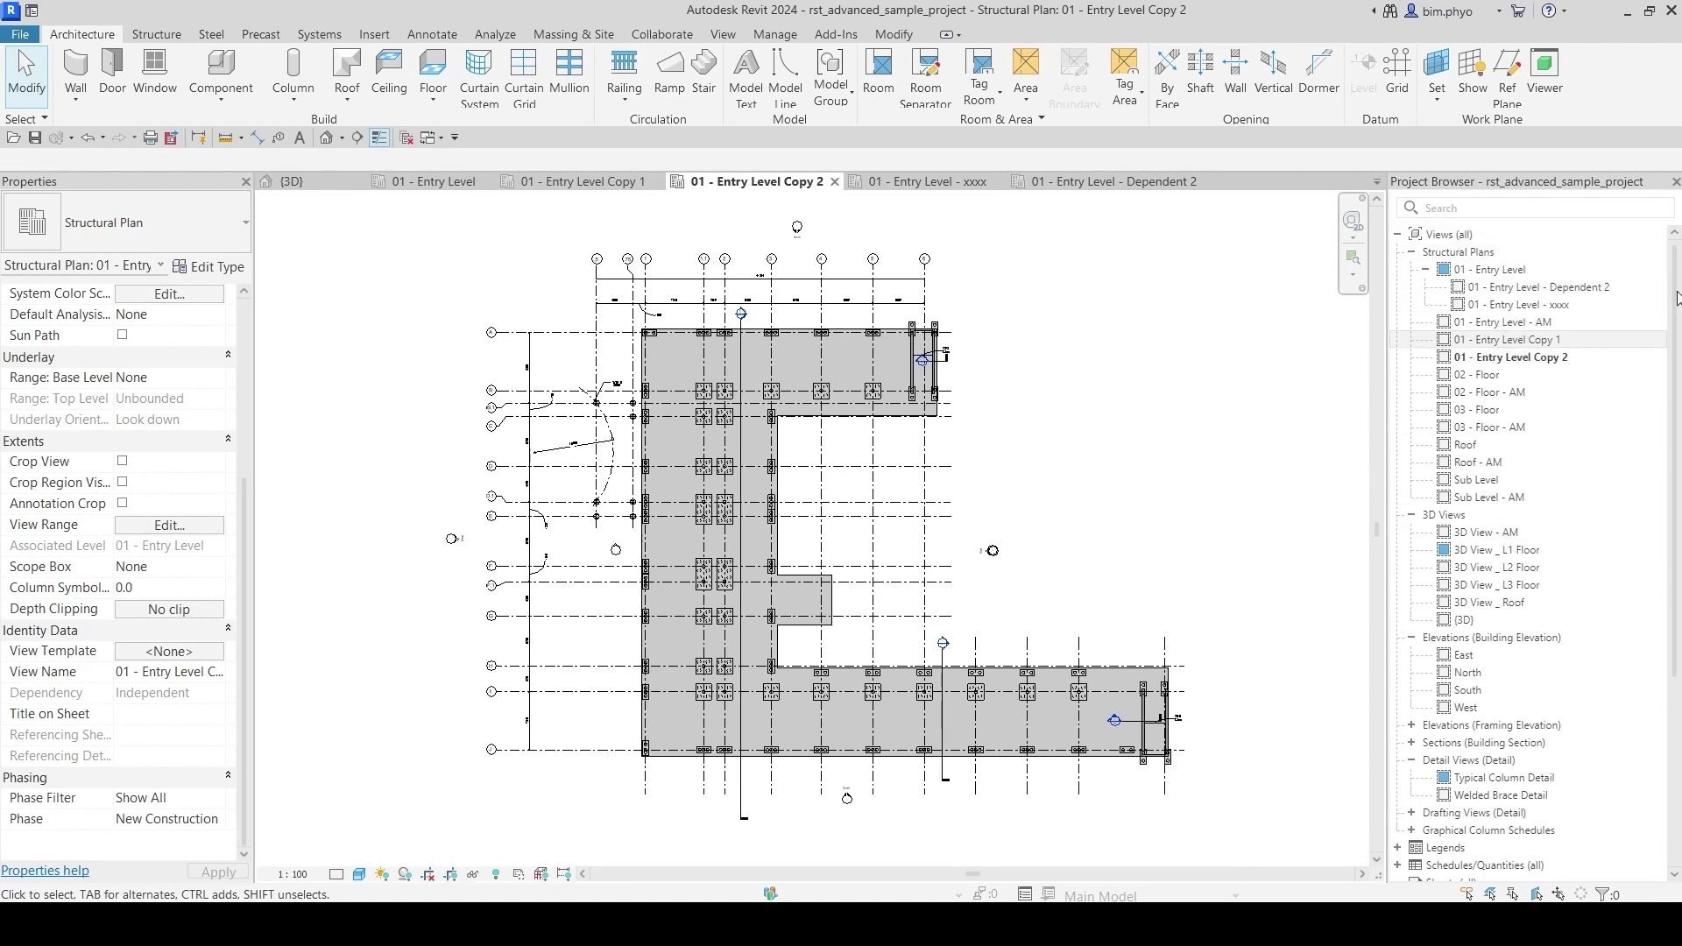
Step: Create a new sheet with the A1 metric titleblock
{"action": "scroll", "coordinate": [1529, 545], "scroll_direction": "down", "scroll_amount": 5}
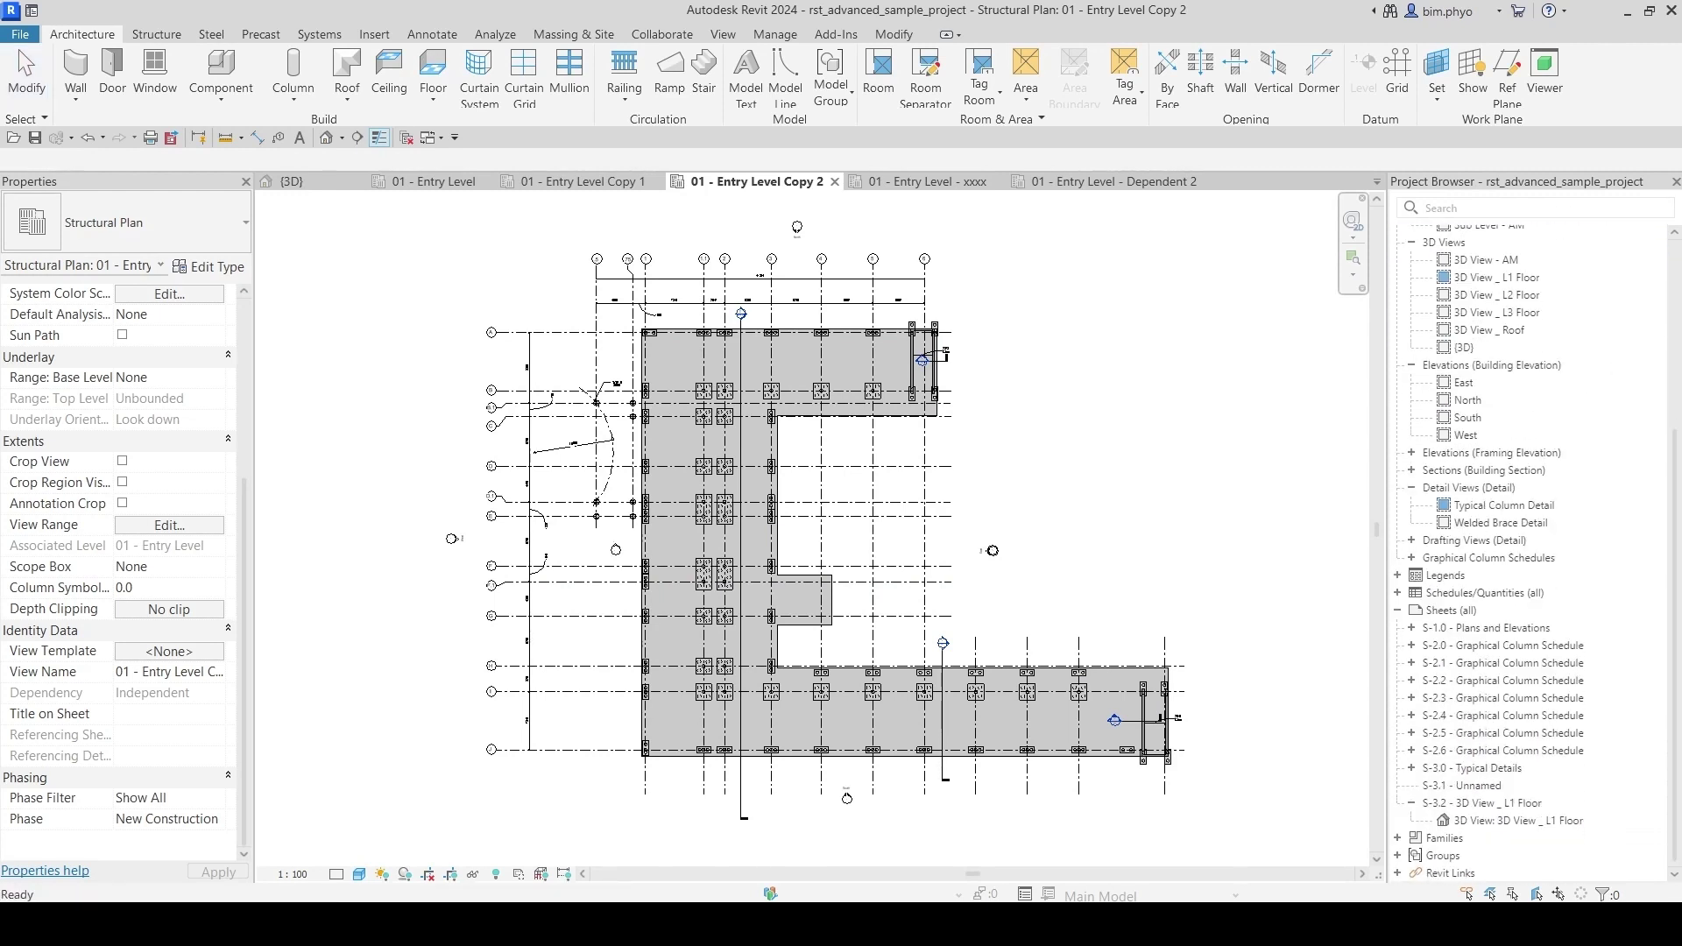
{"action": "right_click", "coordinate": [1444, 611]}
{"action": "left_click", "coordinate": [1437, 621]}
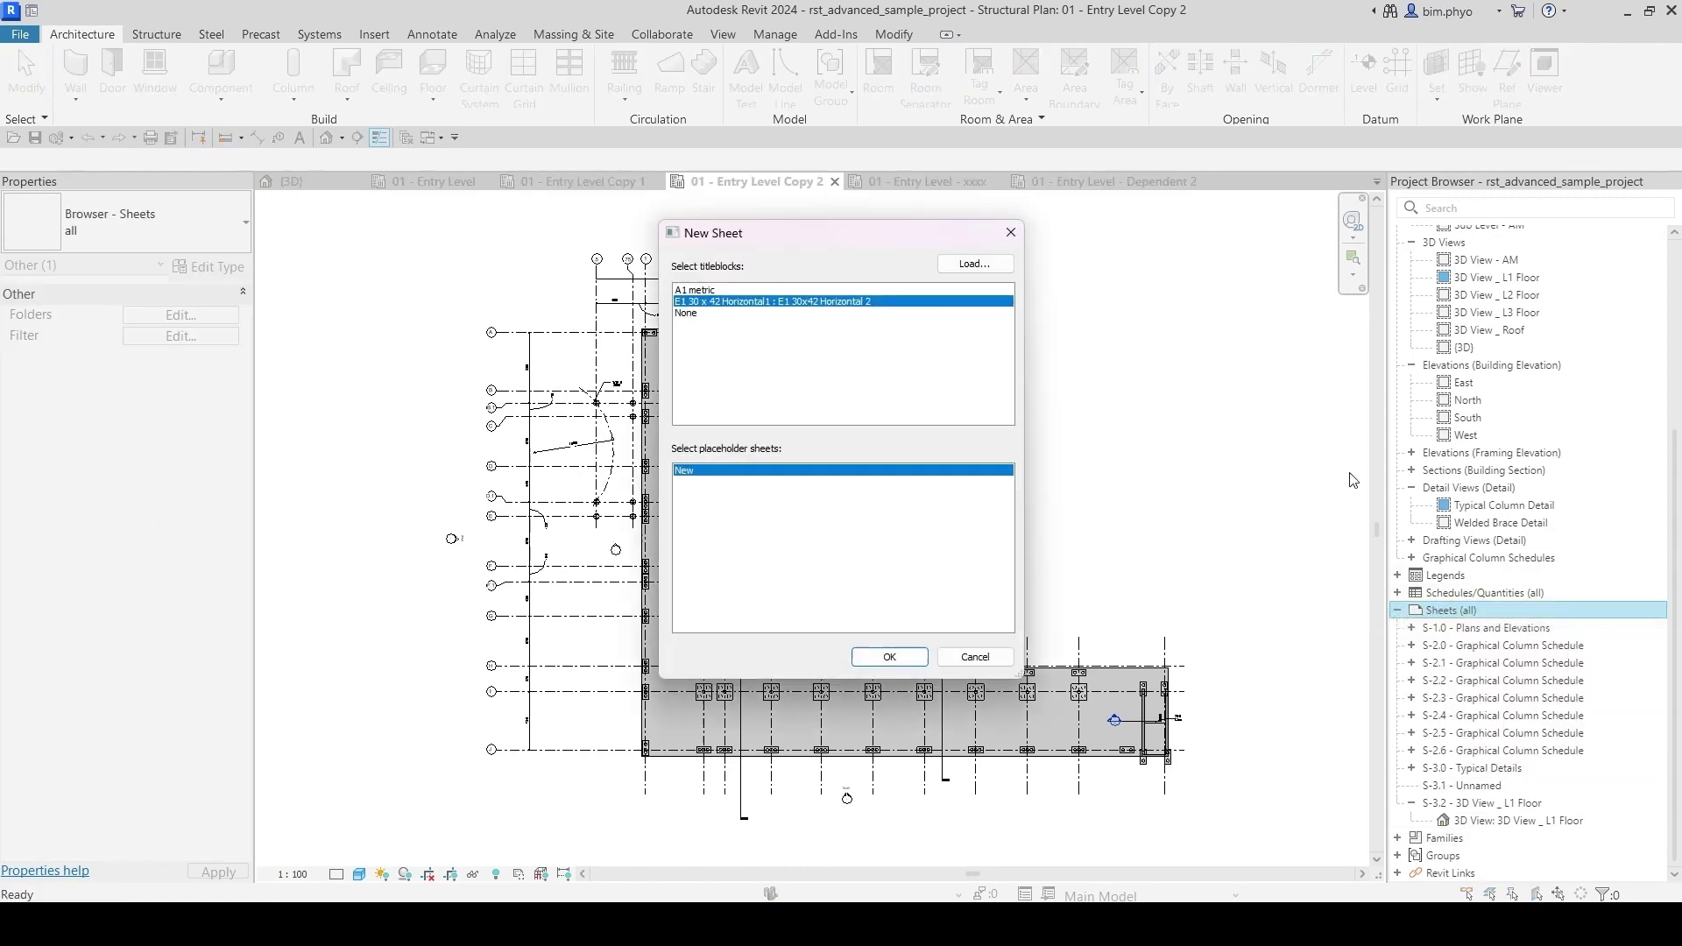
{"action": "left_click", "coordinate": [714, 292]}
{"action": "left_click", "coordinate": [910, 658]}
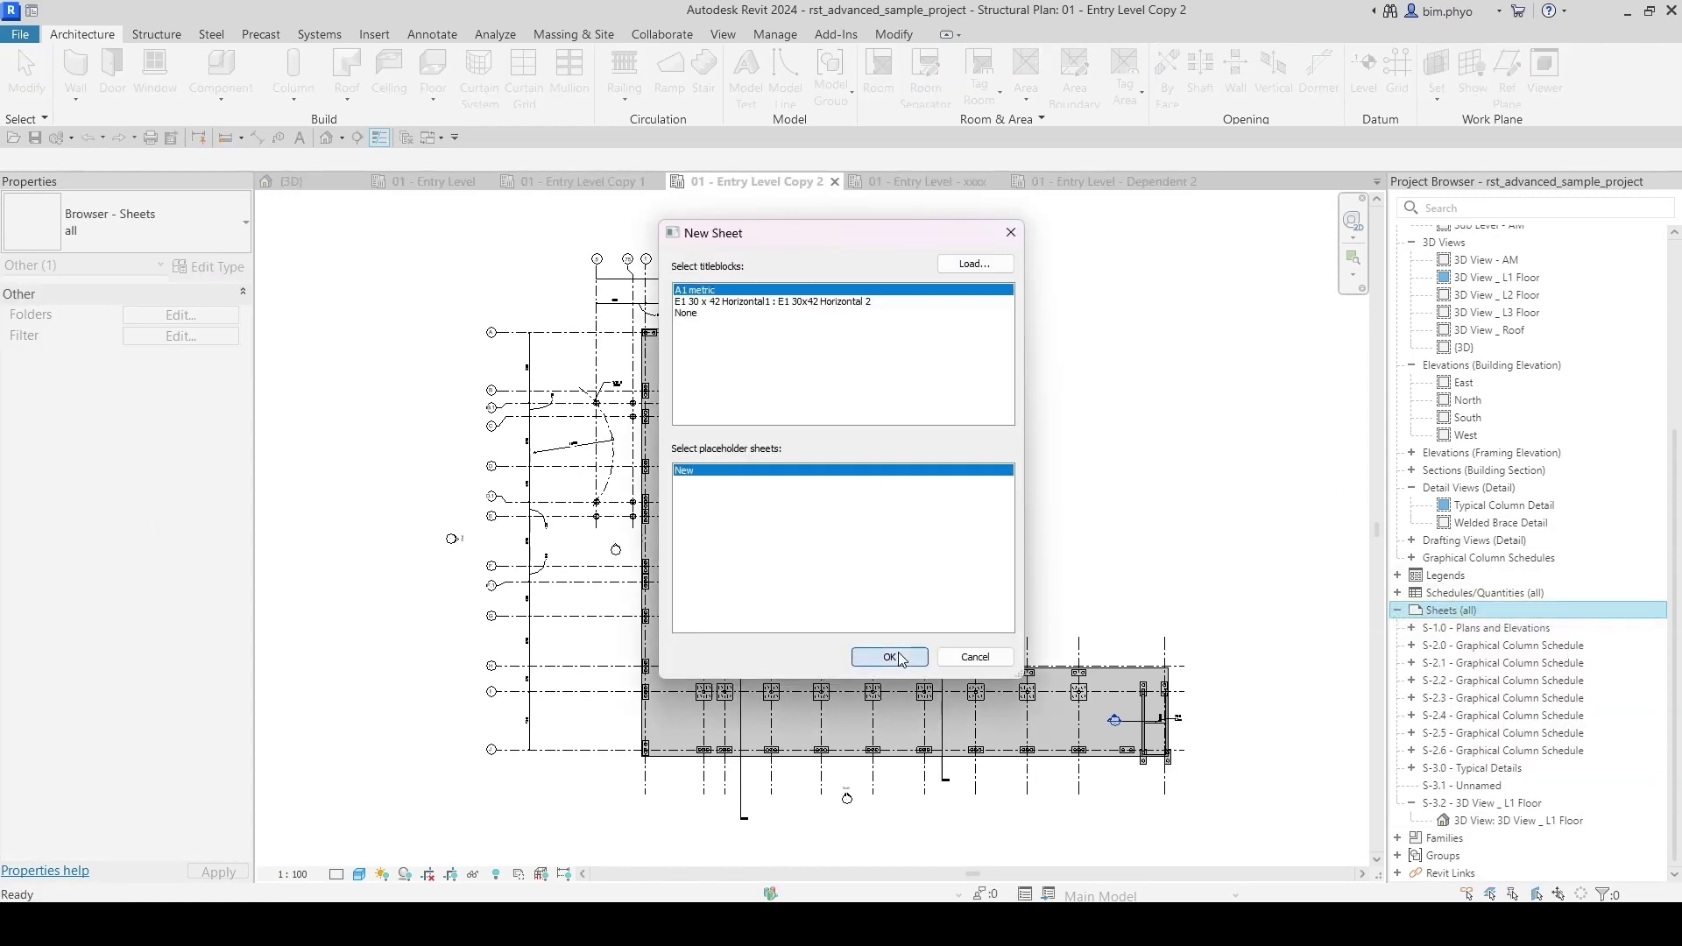
{"action": "scroll", "coordinate": [1285, 412], "scroll_direction": "down", "scroll_amount": 1}
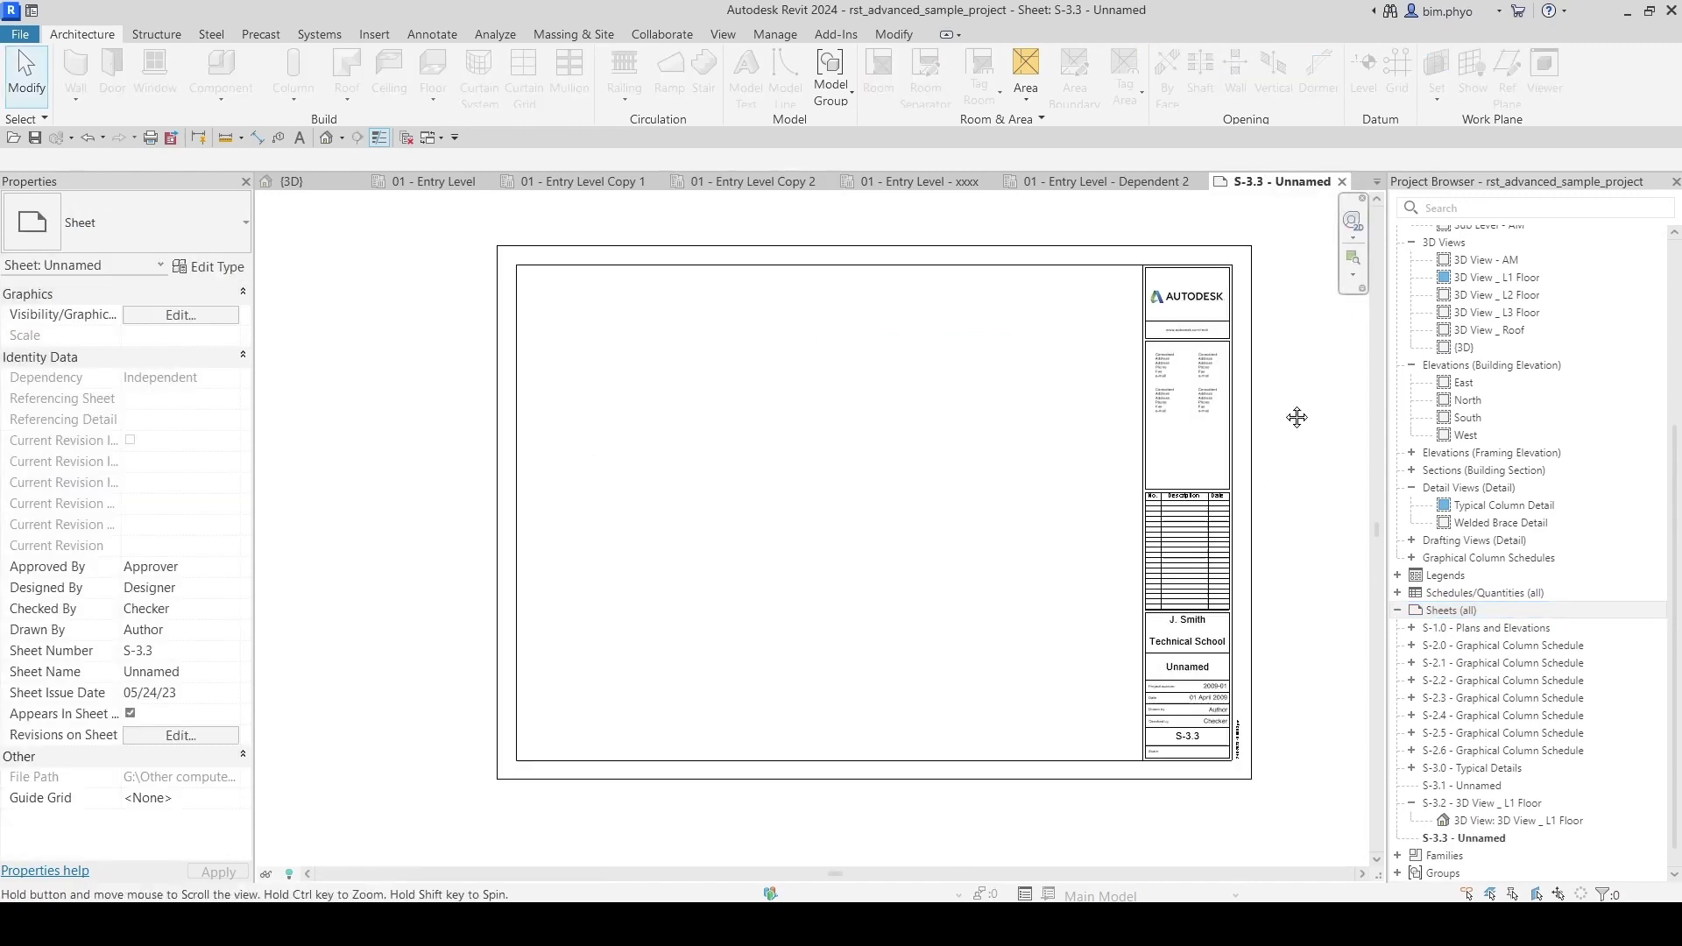
Step: Place the 01 - Entry Level Copy 1 plan on sheet S-3.3, overlapping the titleblock's upper-left corner
{"action": "scroll", "coordinate": [1671, 423], "scroll_direction": "up", "scroll_amount": 5}
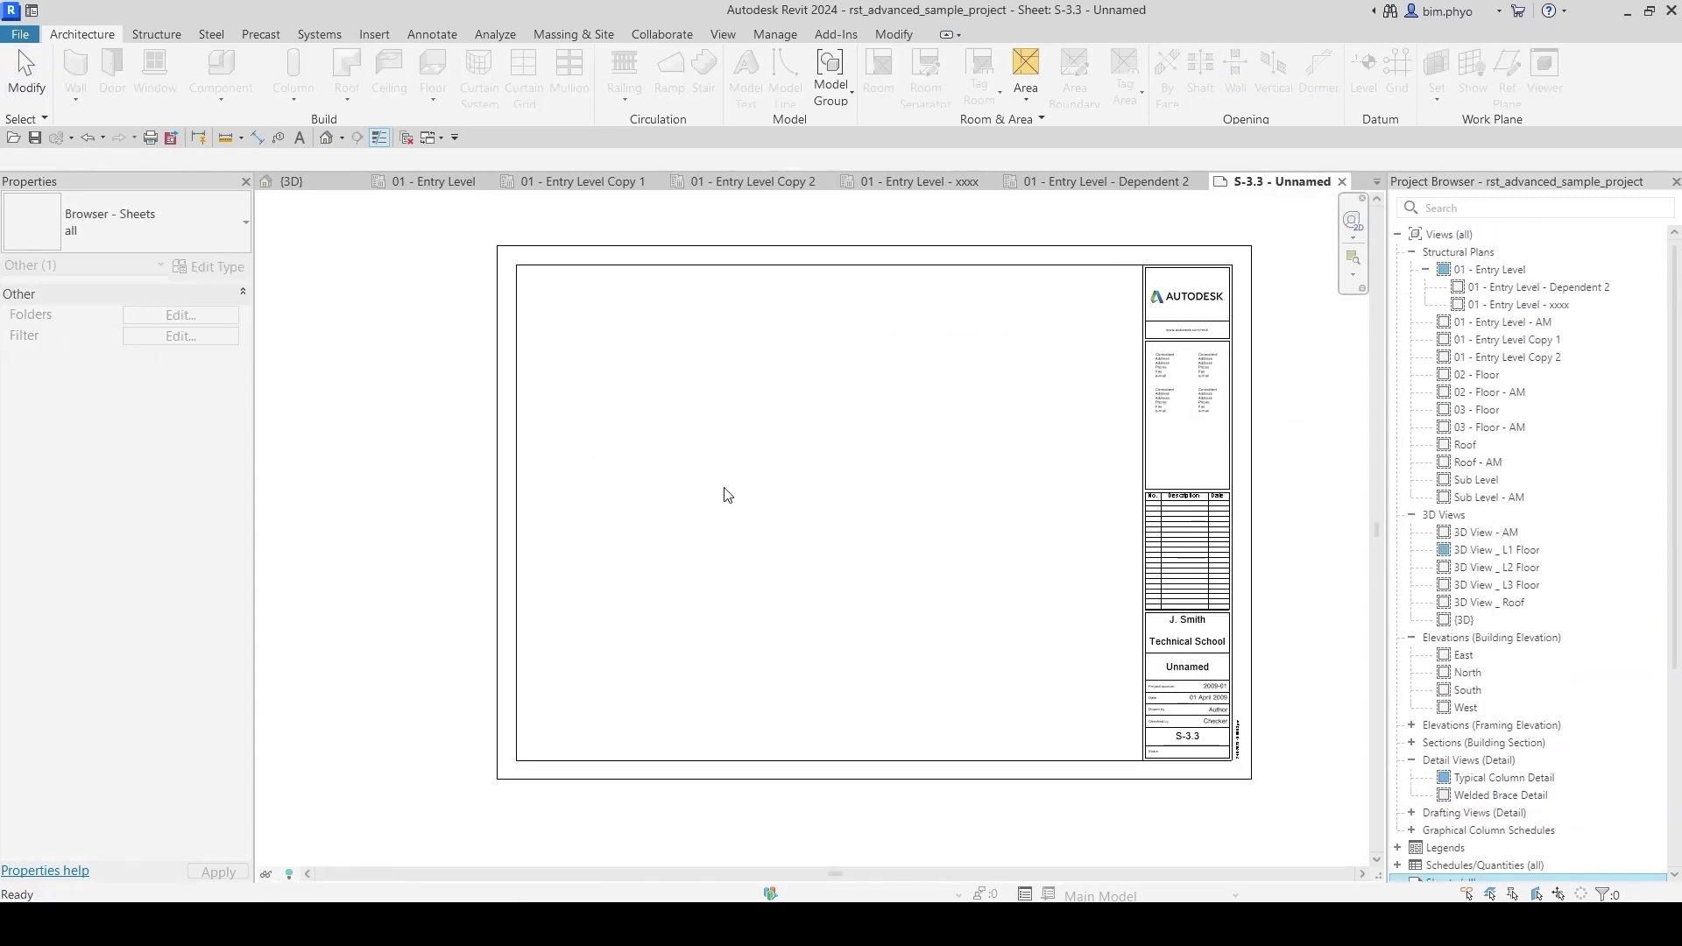
{"action": "left_click", "coordinate": [770, 491]}
{"action": "middle_click_drag", "start_coordinate": [770, 492], "coordinate": [895, 469]}
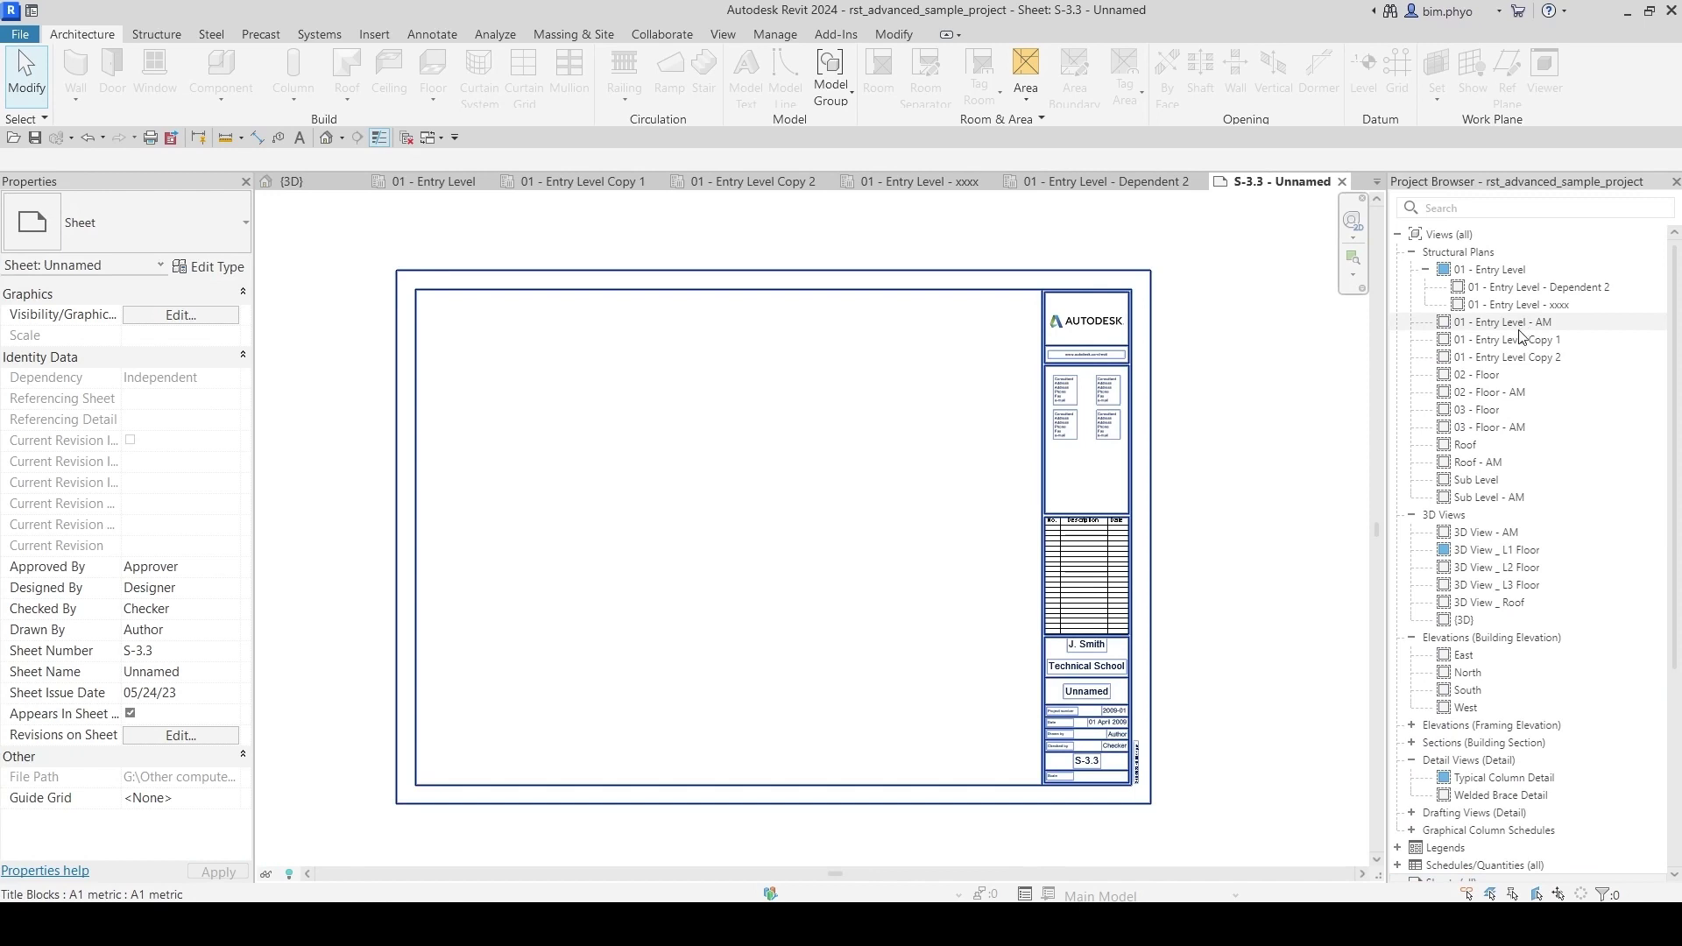
{"action": "left_click", "coordinate": [1501, 341]}
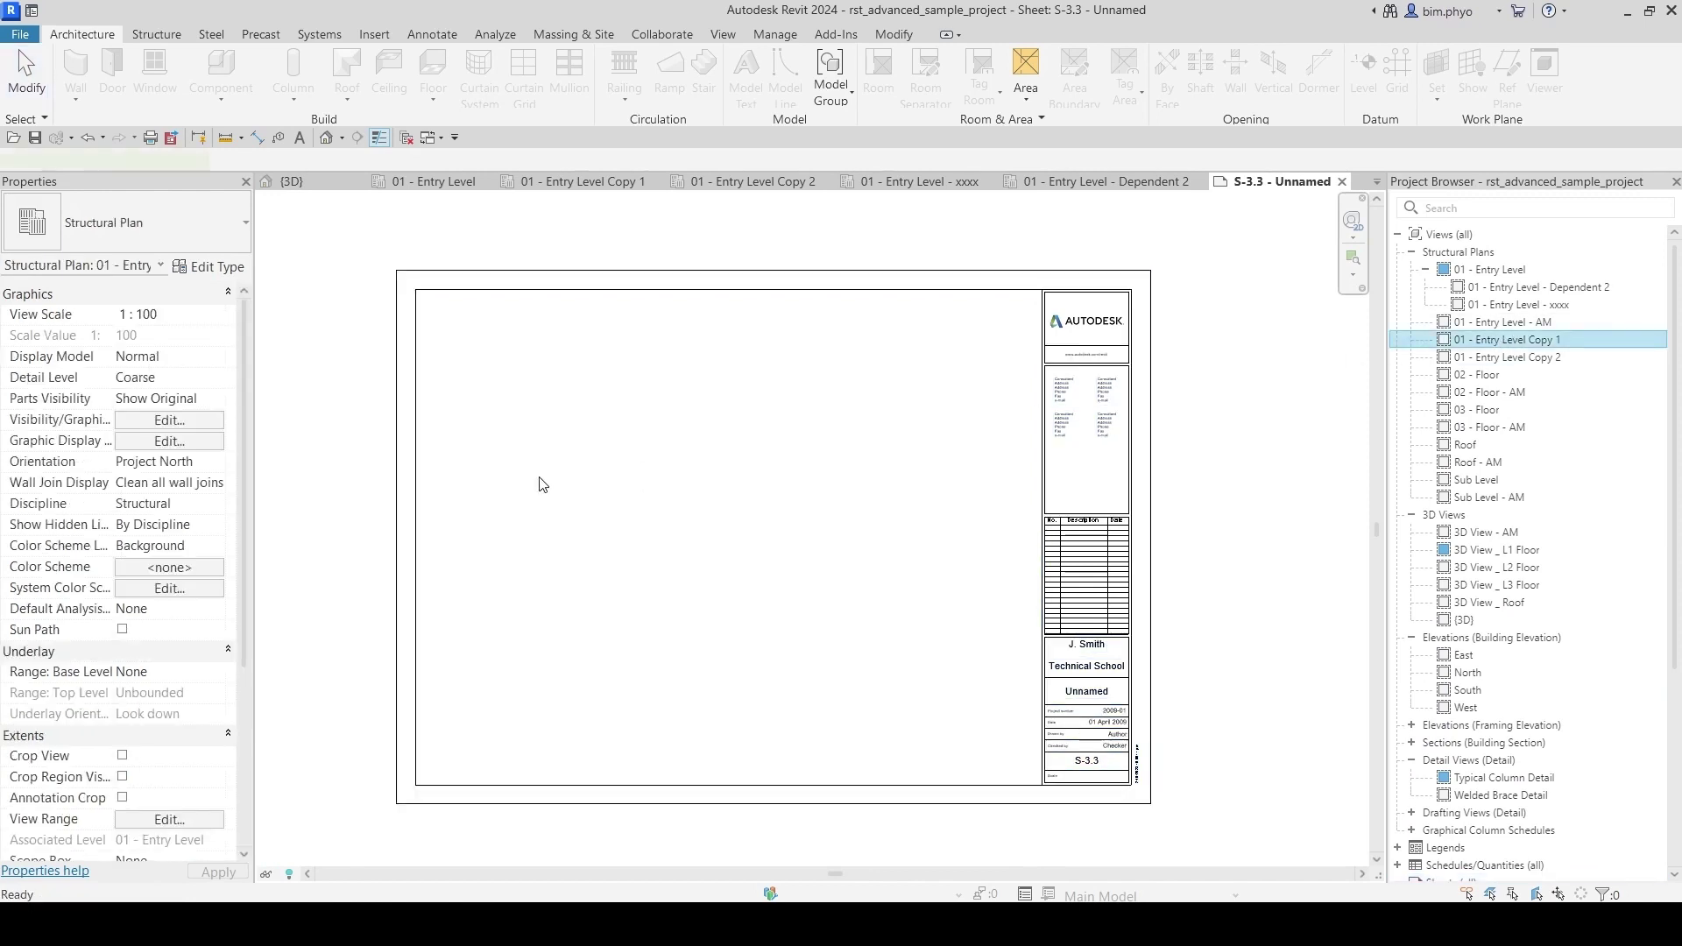
{"action": "left_click_drag", "start_coordinate": [544, 484], "coordinate": [657, 440]}
{"action": "scroll", "coordinate": [649, 430], "scroll_direction": "down", "scroll_amount": 4}
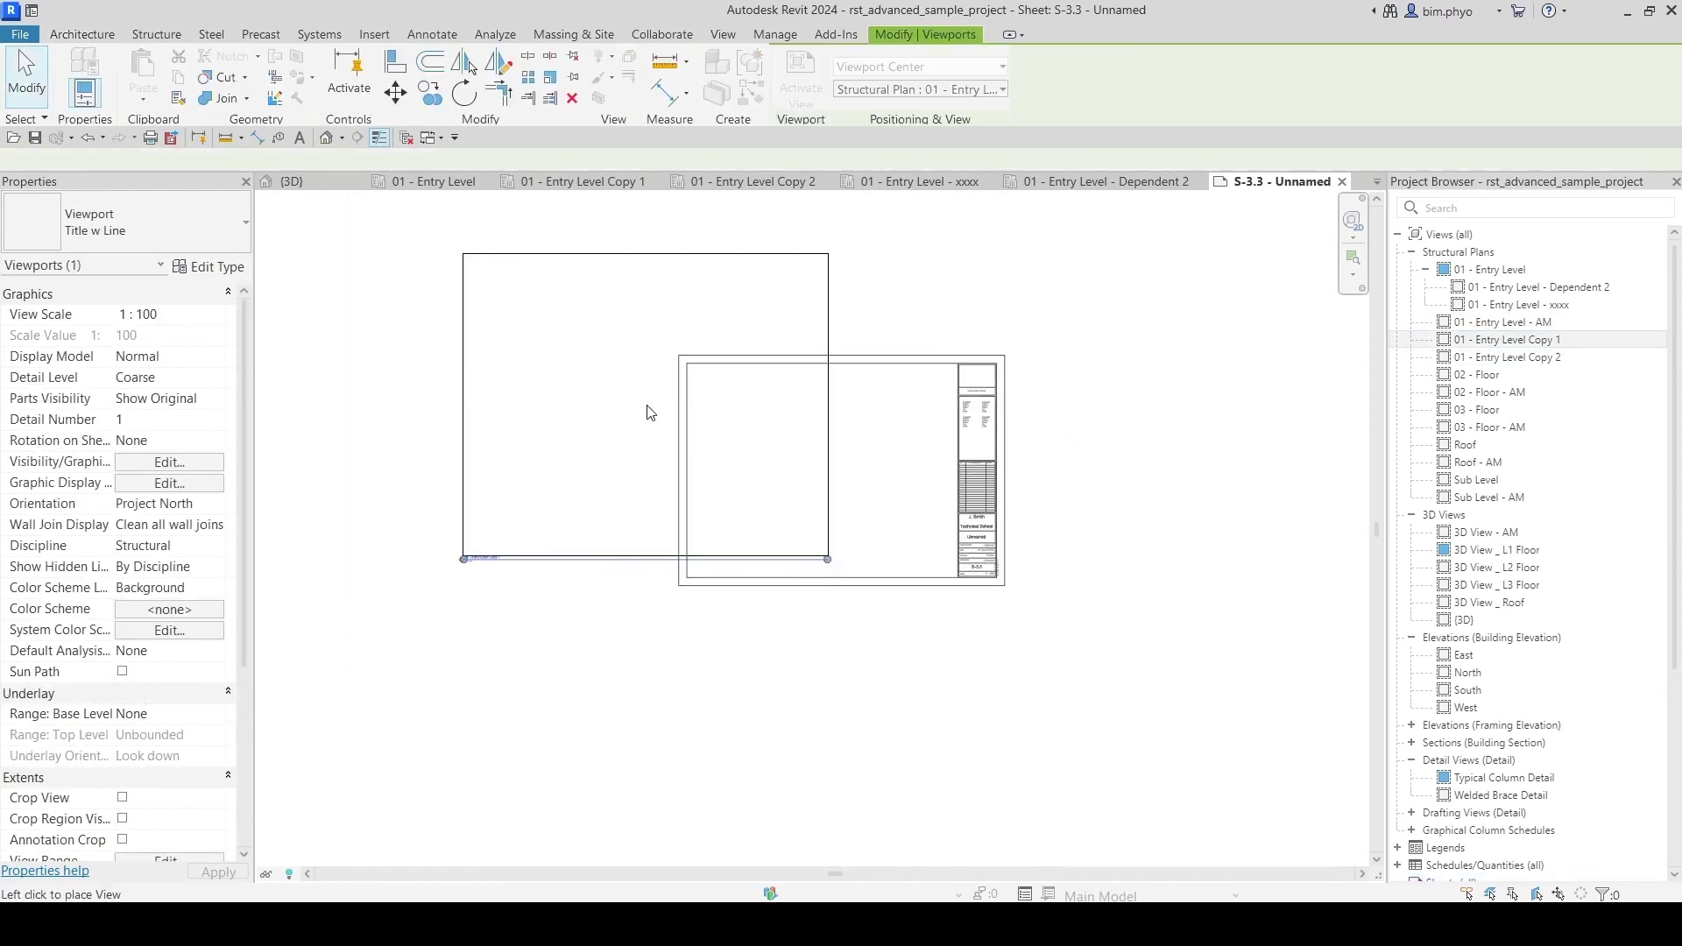
{"action": "left_click", "coordinate": [650, 413]}
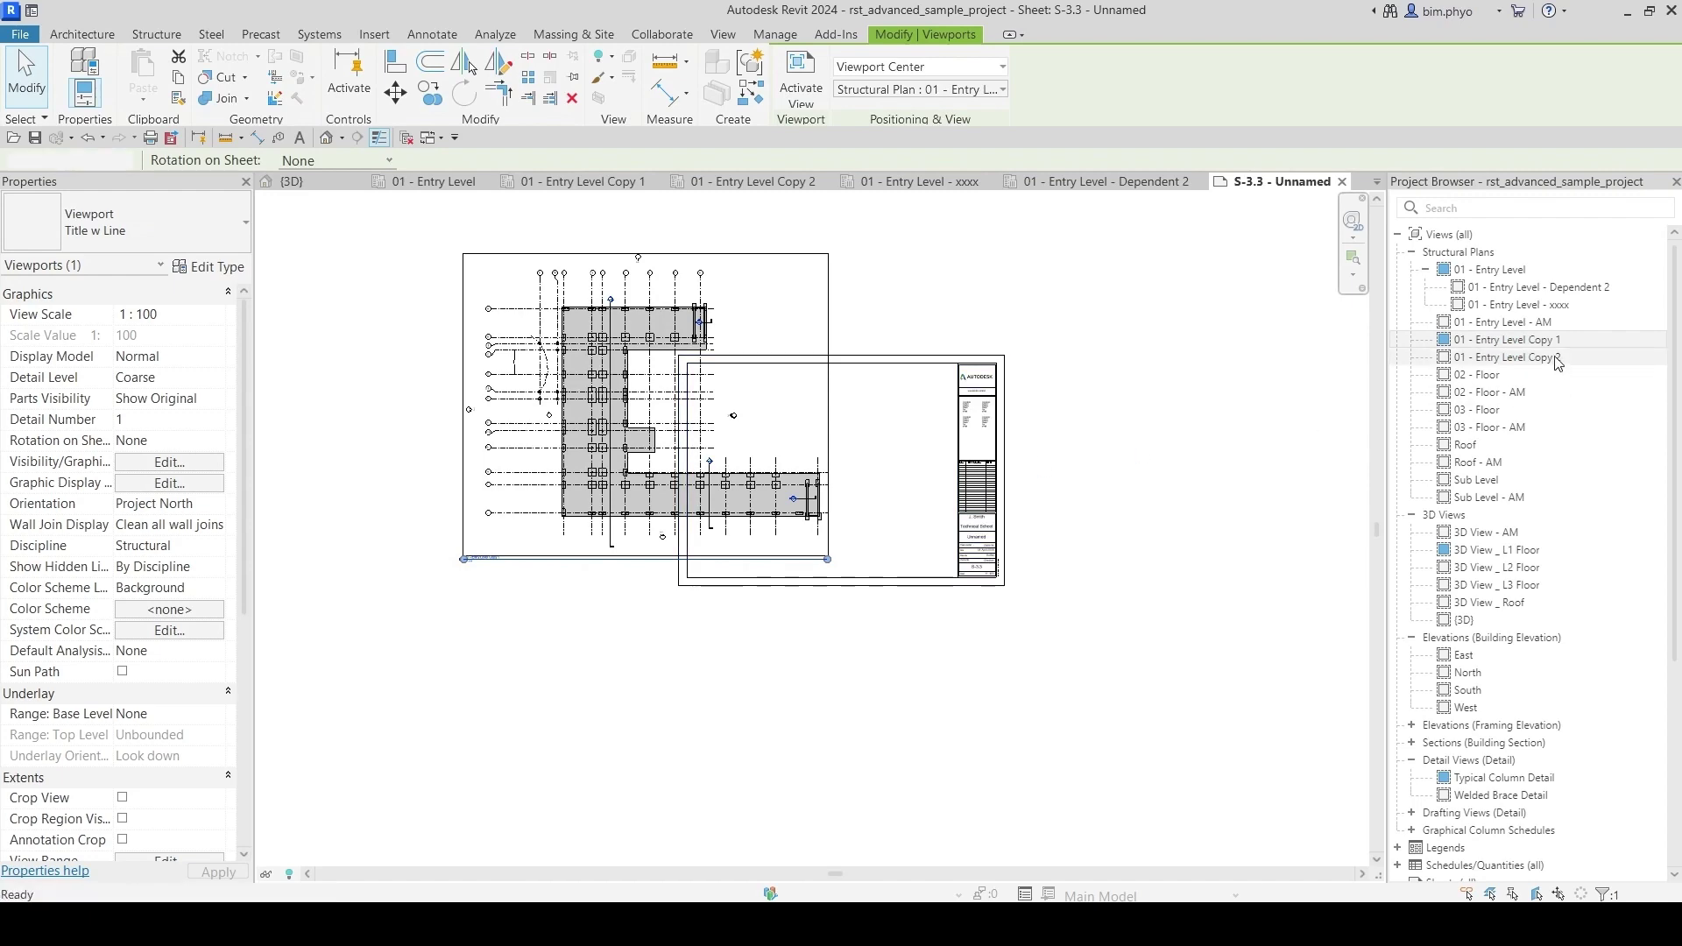
Step: Place the 01 - Entry Level Copy 2 plan on sheet S-3.3 at scale 1 : 500, near the titleblock's upper-right corner
{"action": "left_click", "coordinate": [1529, 358]}
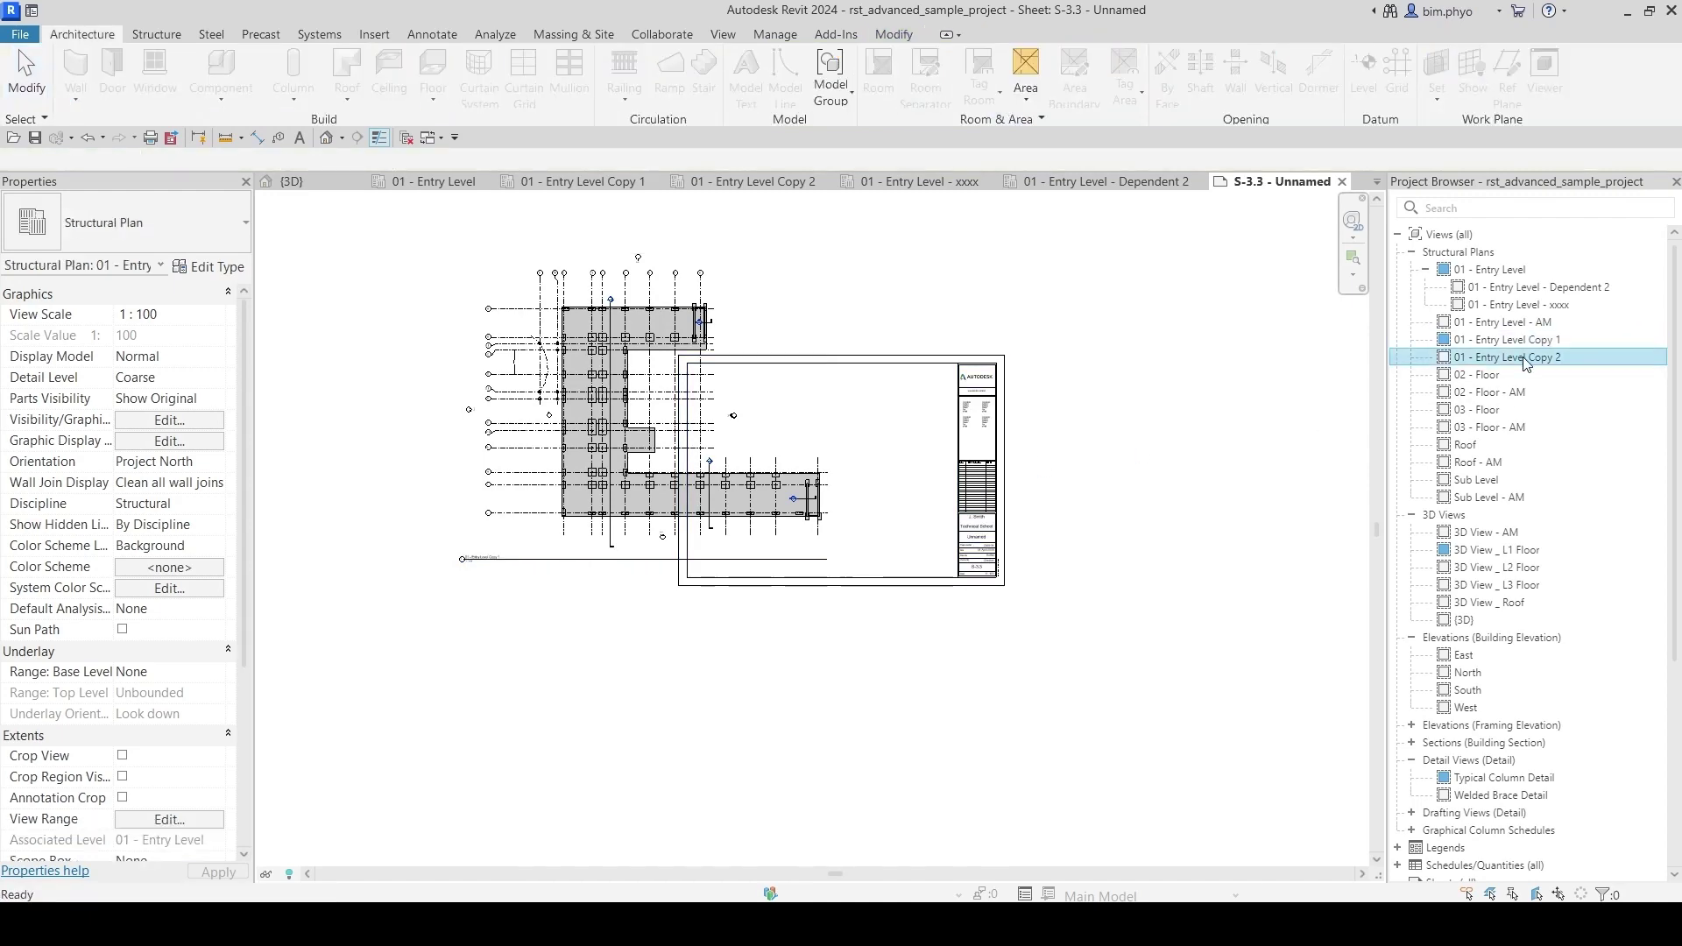
{"action": "left_click", "coordinate": [1037, 365]}
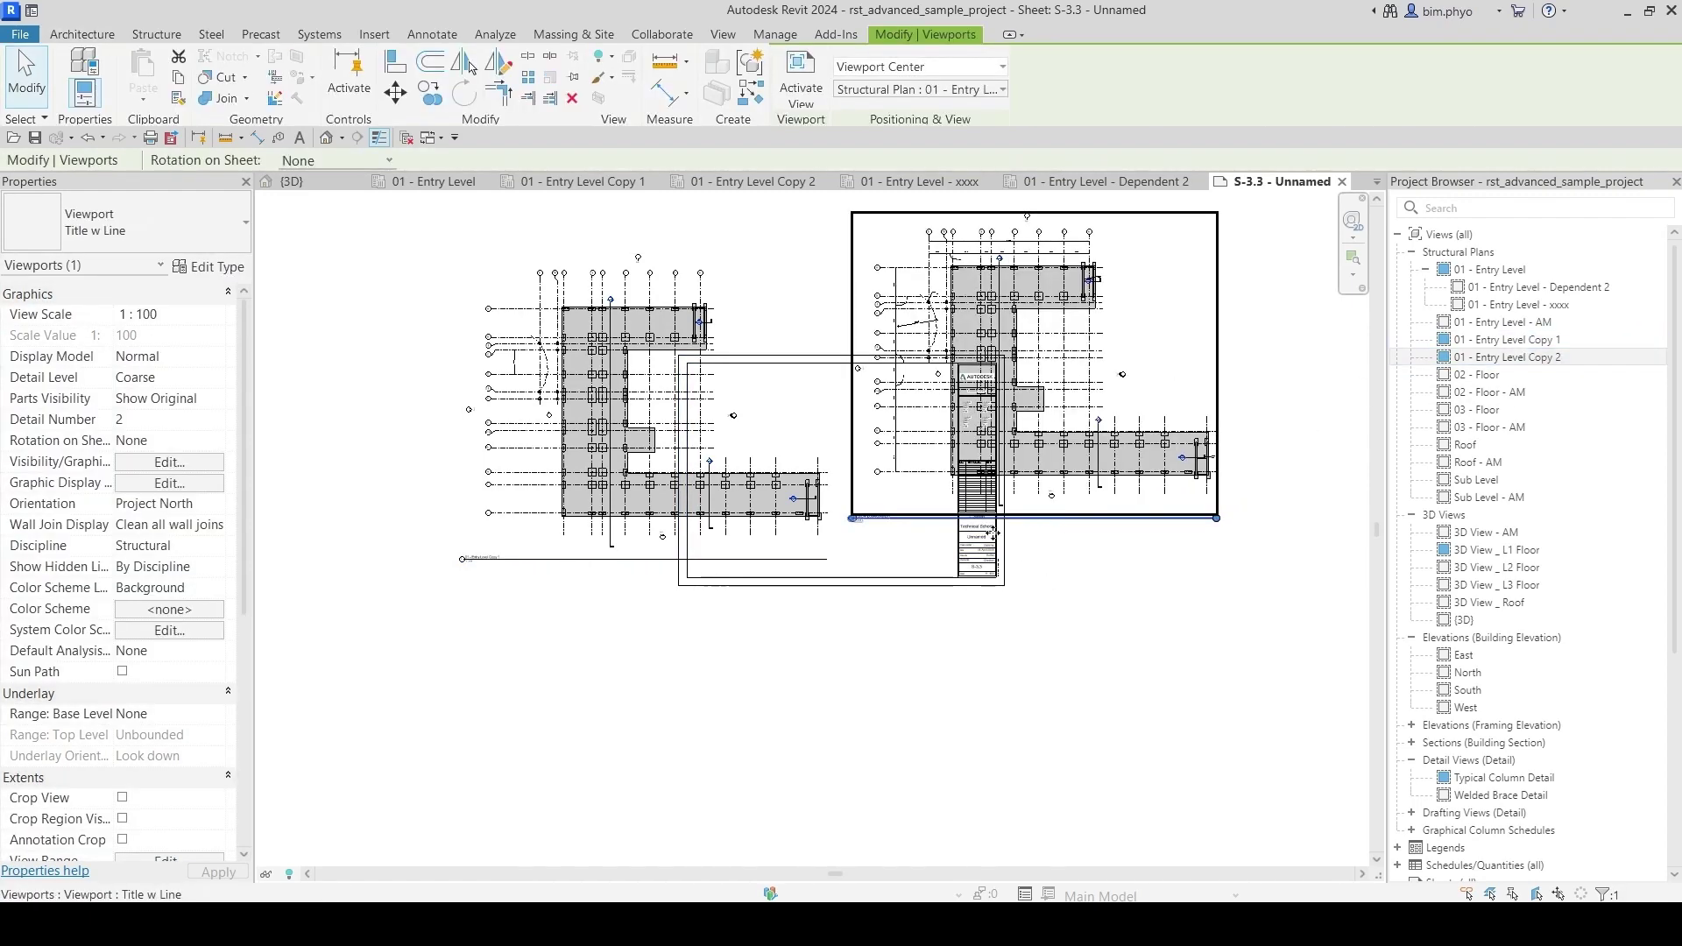
{"action": "left_click", "coordinate": [199, 323]}
{"action": "left_click", "coordinate": [219, 314]}
{"action": "left_click", "coordinate": [156, 338]}
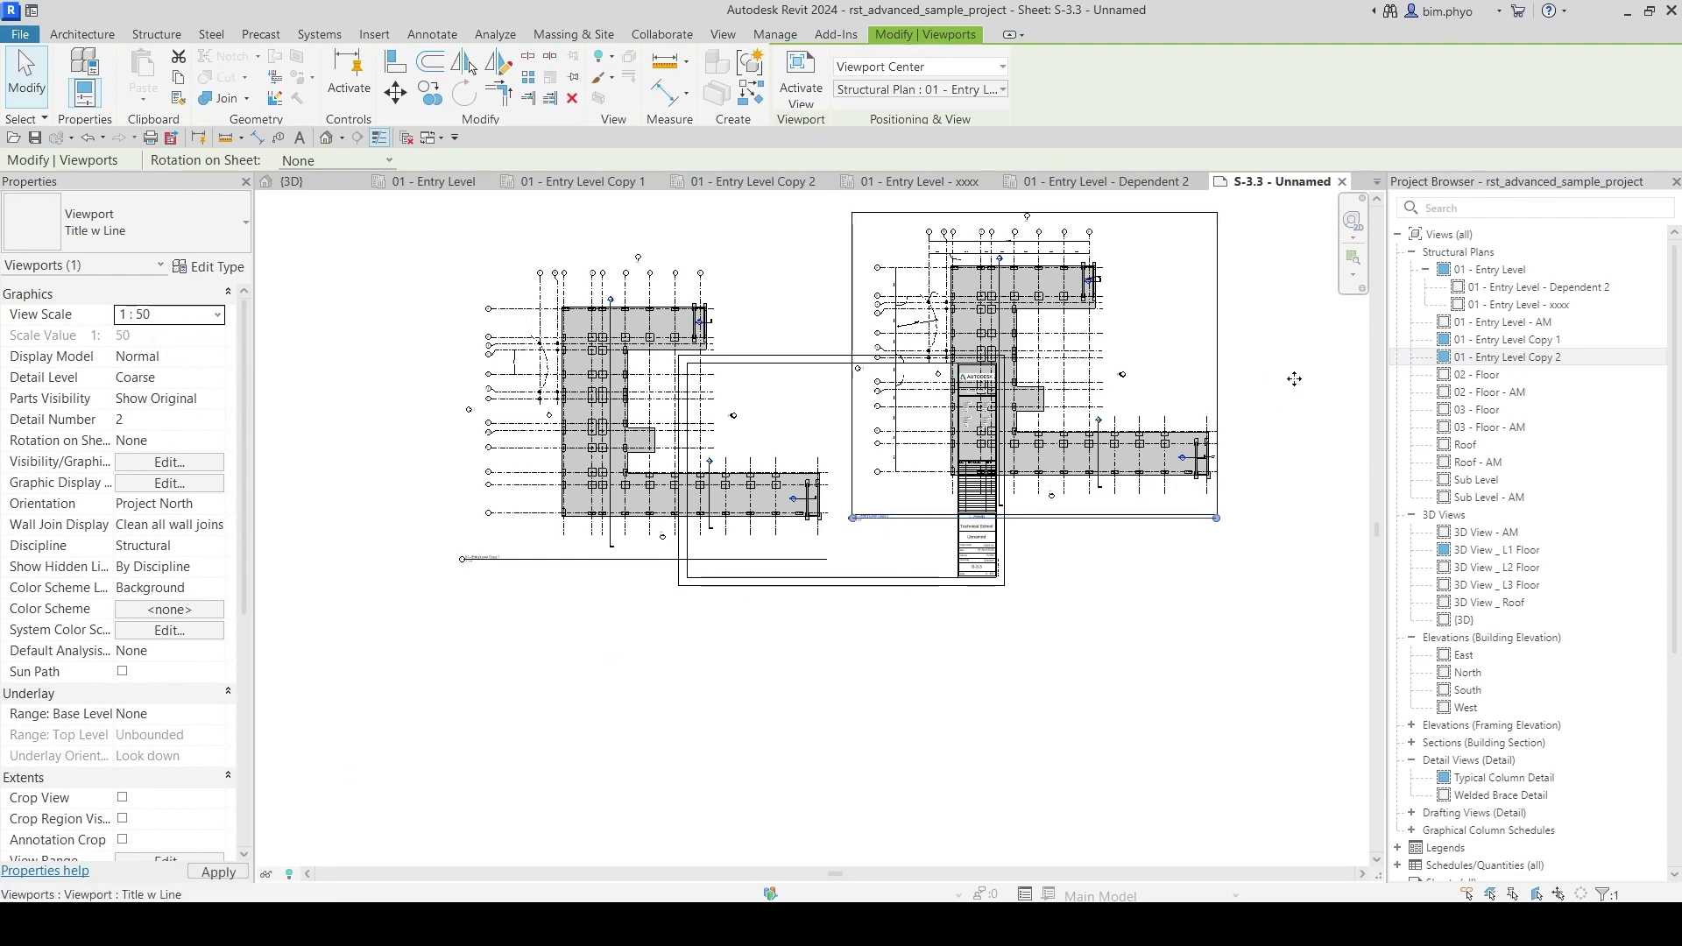
{"action": "left_click", "coordinate": [200, 315]}
{"action": "left_click", "coordinate": [218, 314]}
{"action": "scroll", "coordinate": [157, 387], "scroll_direction": "down", "scroll_amount": 2}
{"action": "left_click", "coordinate": [140, 335]}
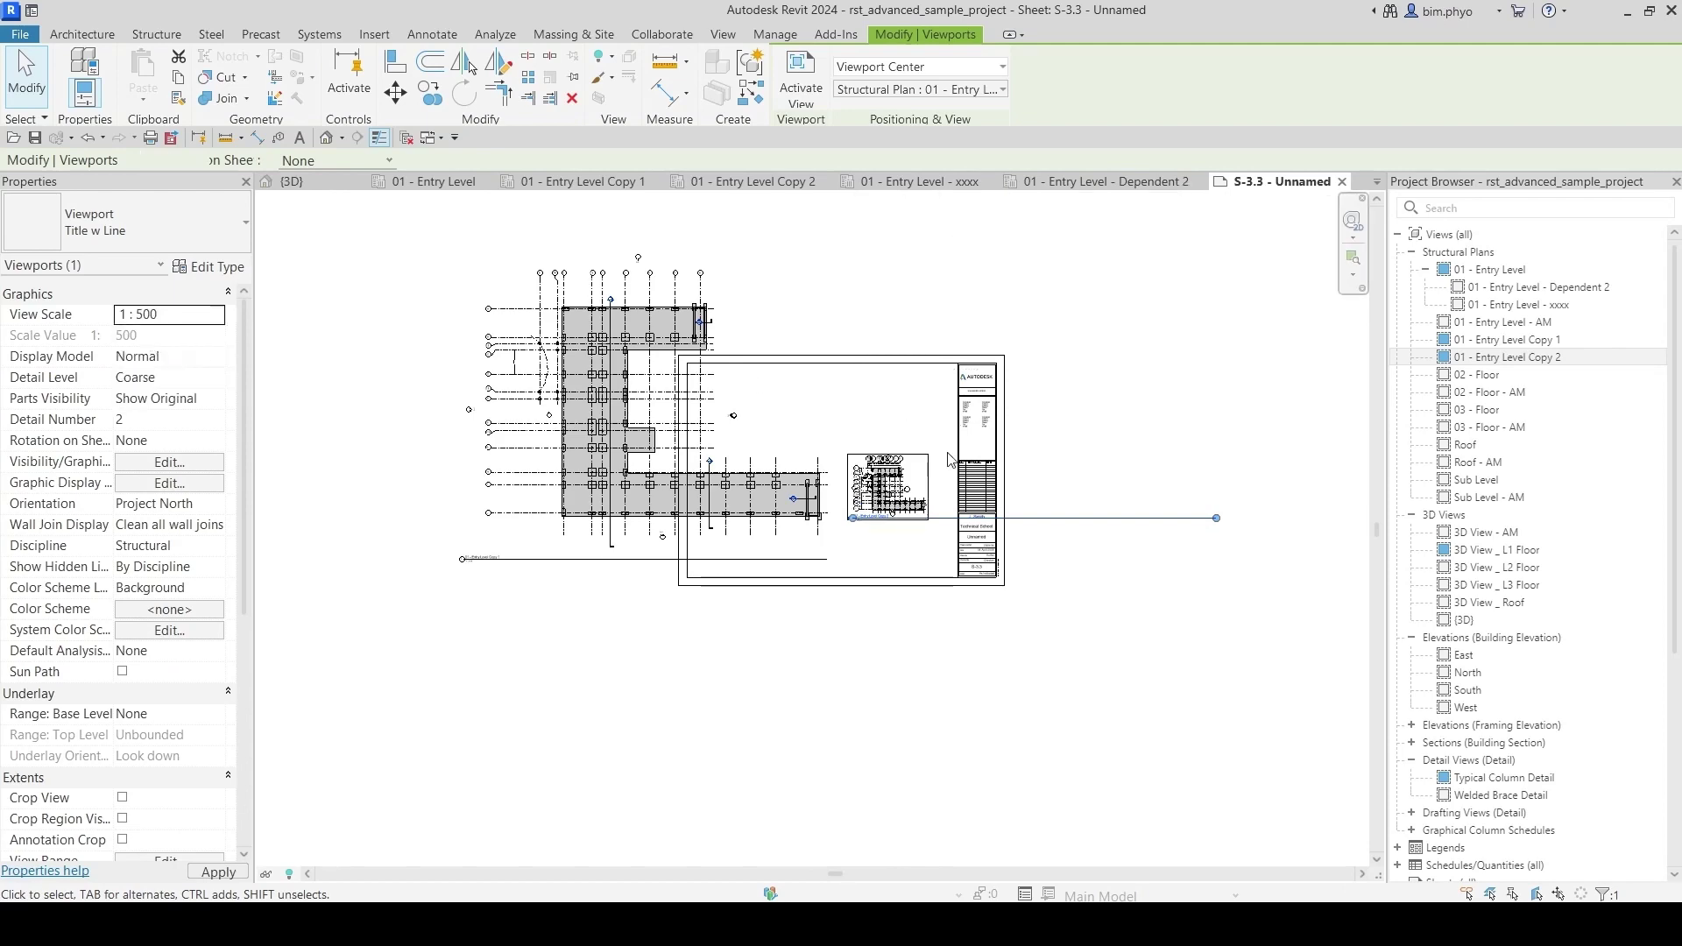
{"action": "left_click_drag", "start_coordinate": [931, 402], "coordinate": [933, 385]}
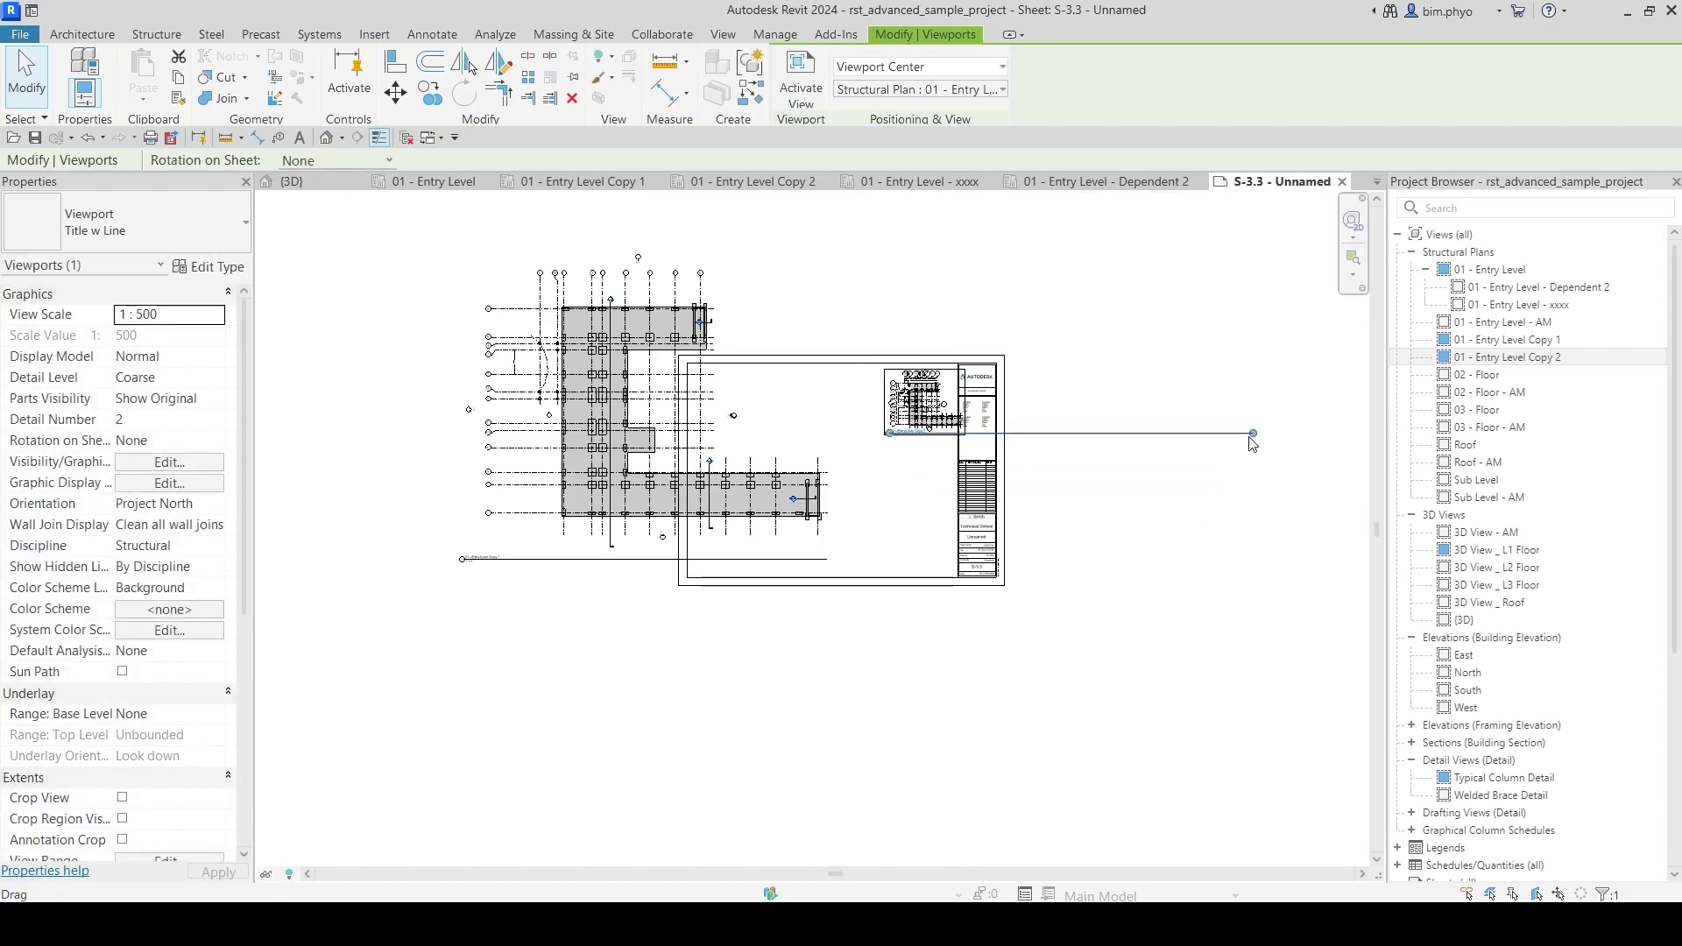
Step: Set the Copy 1 viewport's scale to 1 : 500, shorten its title line and fit it inside the sheet's upper-left corner
{"action": "left_click", "coordinate": [672, 413]}
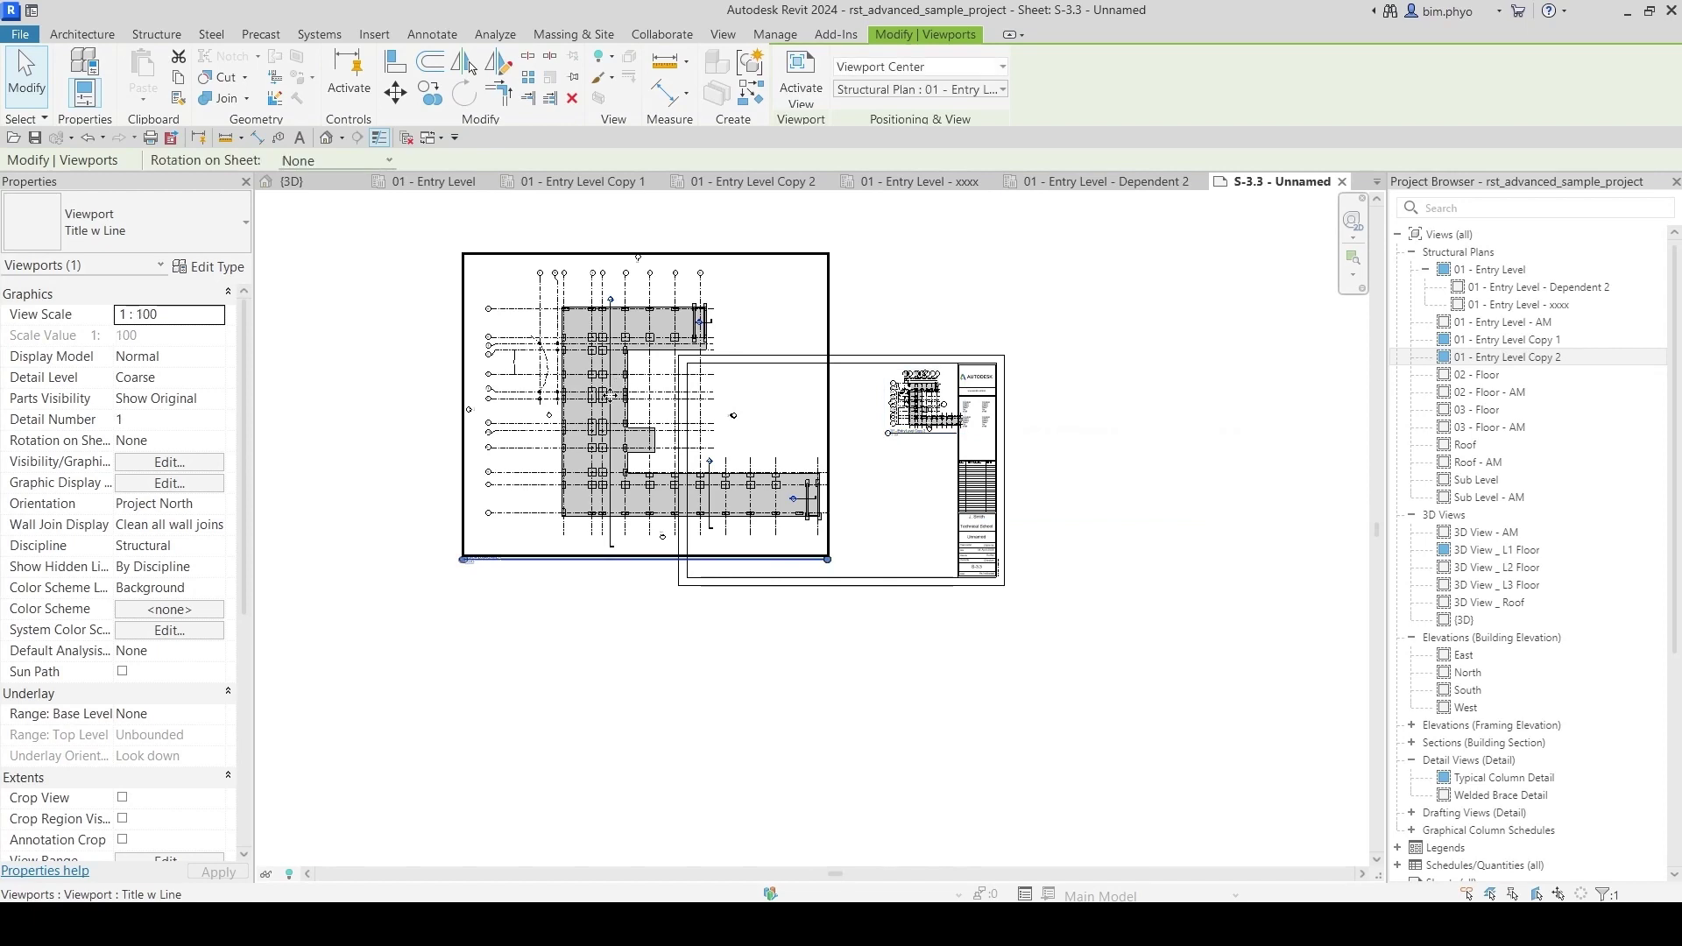
{"action": "left_click", "coordinate": [204, 318]}
{"action": "scroll", "coordinate": [147, 386], "scroll_direction": "down", "scroll_amount": 3}
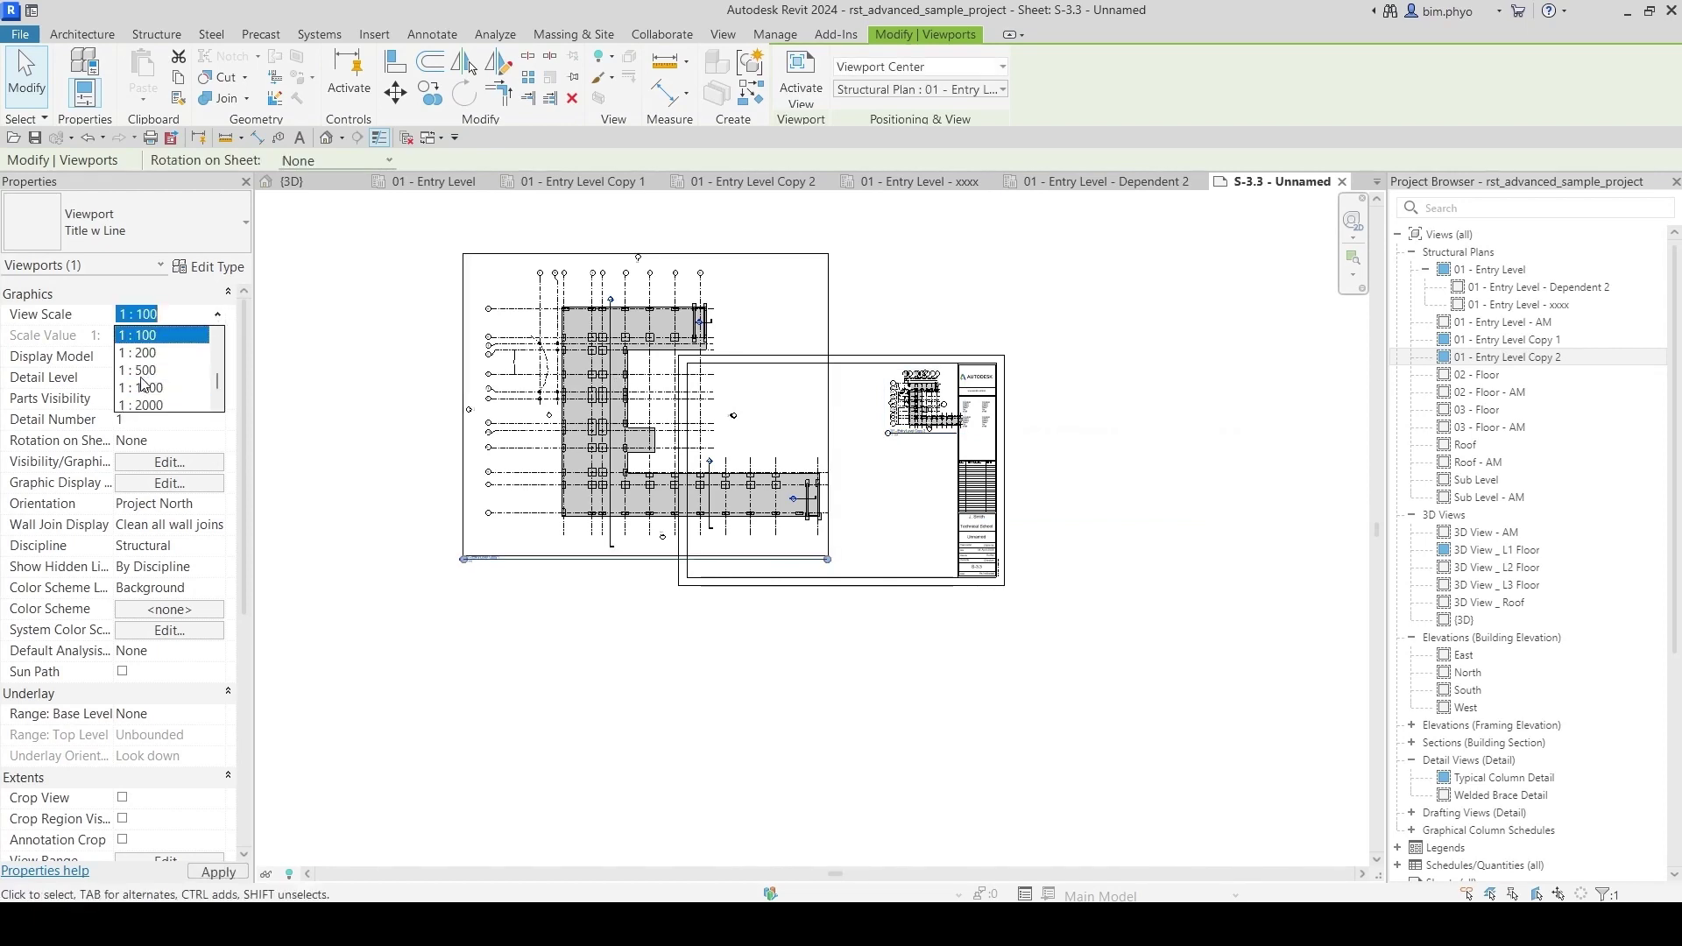
{"action": "left_click", "coordinate": [140, 370]}
{"action": "left_click_drag", "start_coordinate": [824, 563], "coordinate": [522, 559]}
{"action": "left_click_drag", "start_coordinate": [530, 496], "coordinate": [781, 371]}
{"action": "left_click", "coordinate": [1153, 406]}
Step: Place the 01 - Entry Level - xxxx dependent view on sheet S-3.3, overlapping the titleblock's left edge
{"action": "left_click", "coordinate": [1549, 292]}
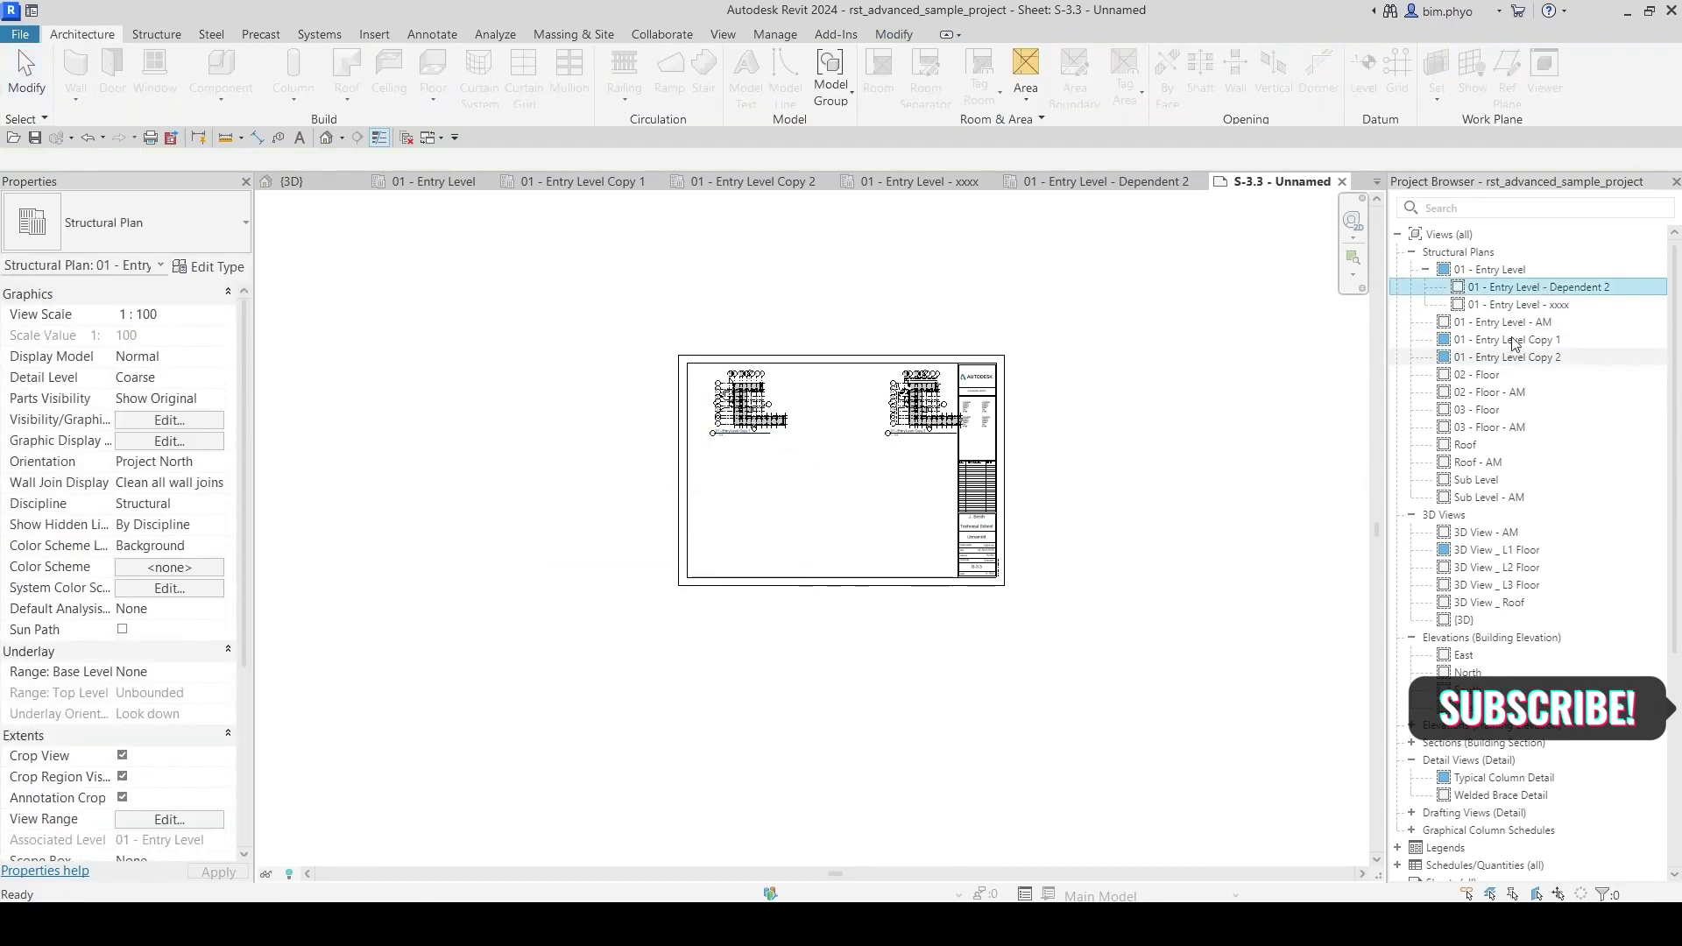
{"action": "left_click", "coordinate": [1525, 307]}
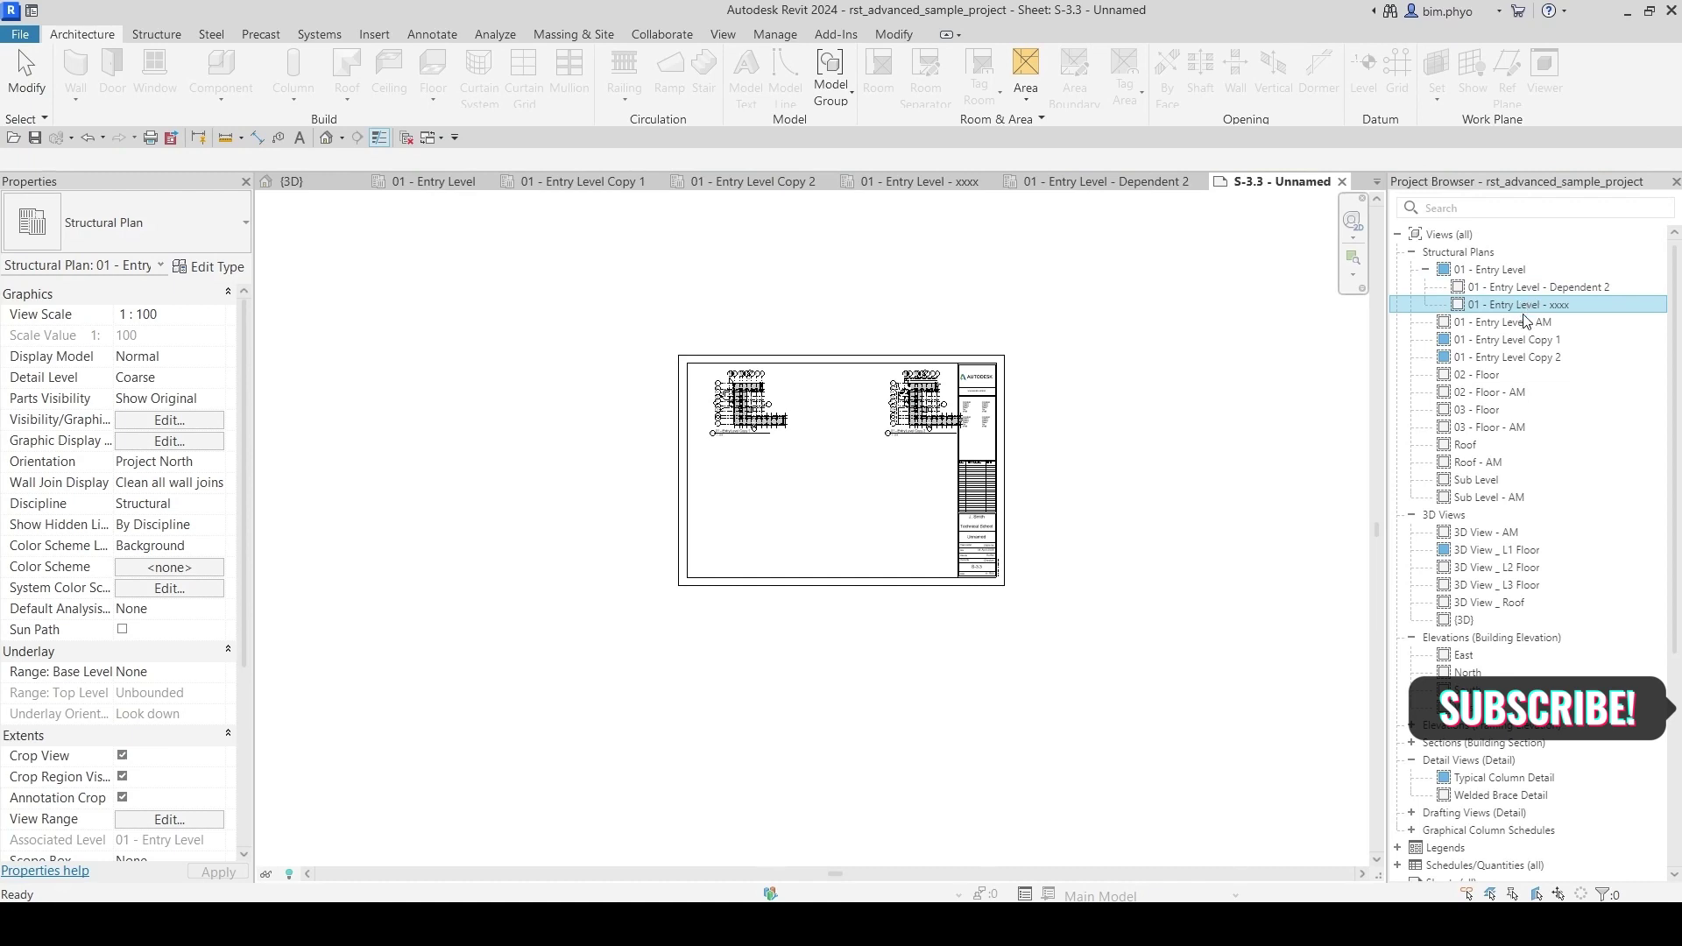
{"action": "left_click", "coordinate": [1134, 322]}
{"action": "left_click_drag", "start_coordinate": [1542, 304], "coordinate": [1399, 368]}
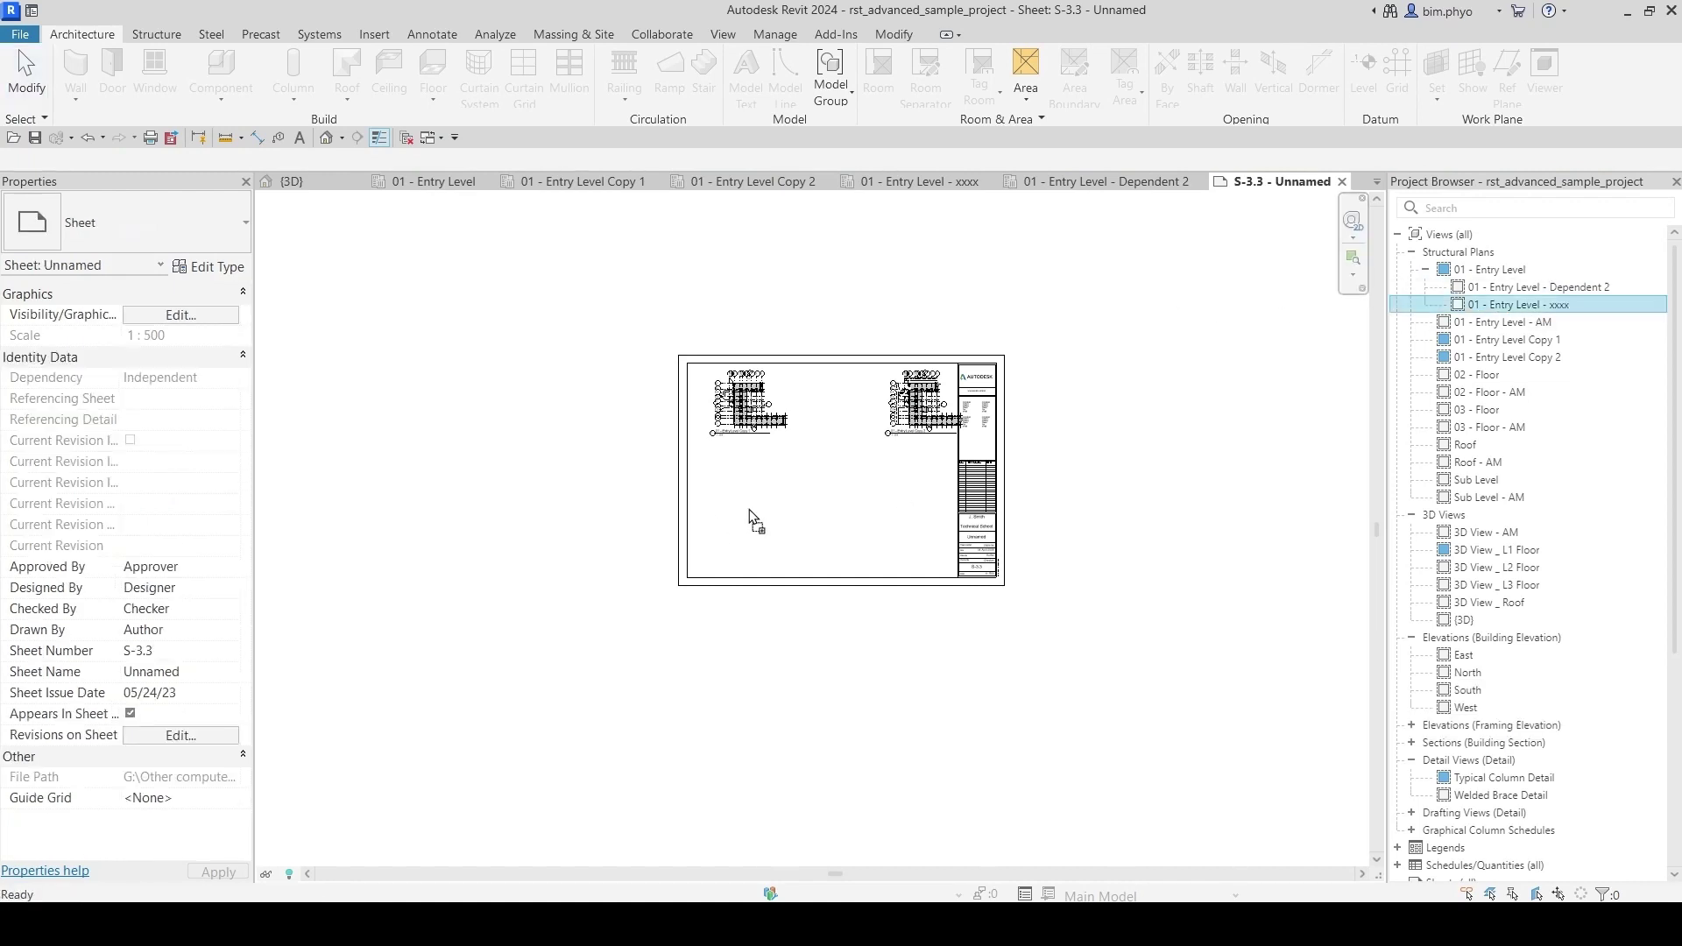
{"action": "left_click_drag", "start_coordinate": [752, 518], "coordinate": [751, 515]}
{"action": "left_click", "coordinate": [571, 453]}
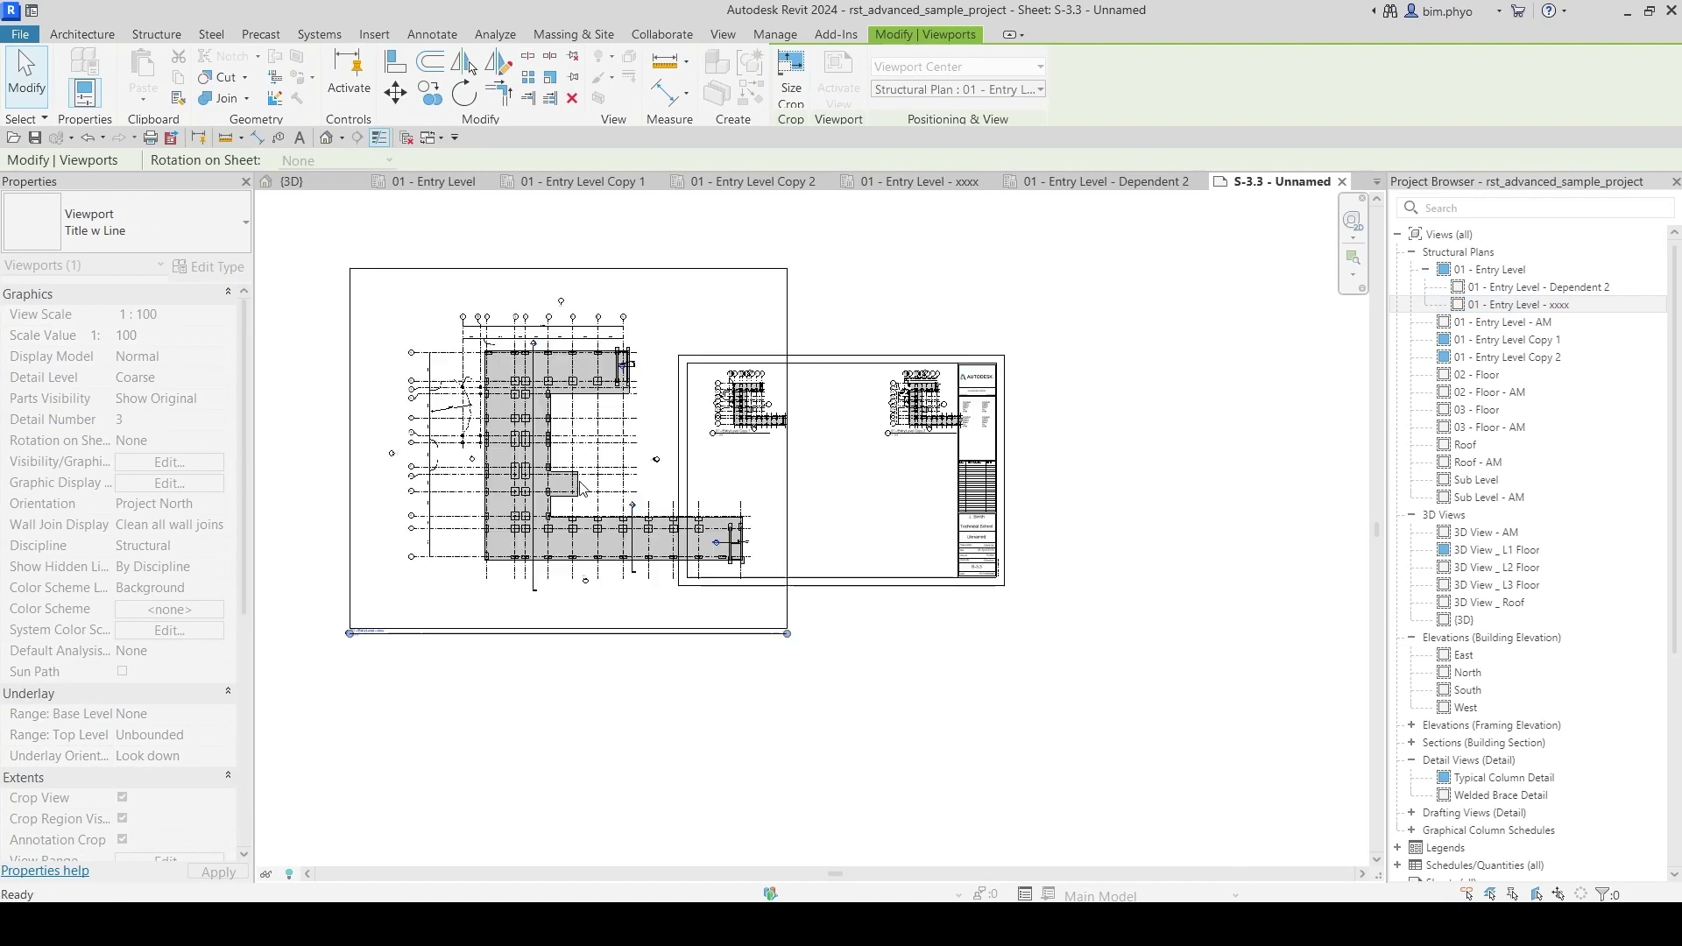
Step: Set the xxxx viewport's scale to 1 : 500 and shorten its title line to about the viewport's width
{"action": "left_click", "coordinate": [221, 317]}
{"action": "scroll", "coordinate": [166, 368], "scroll_direction": "down", "scroll_amount": 3}
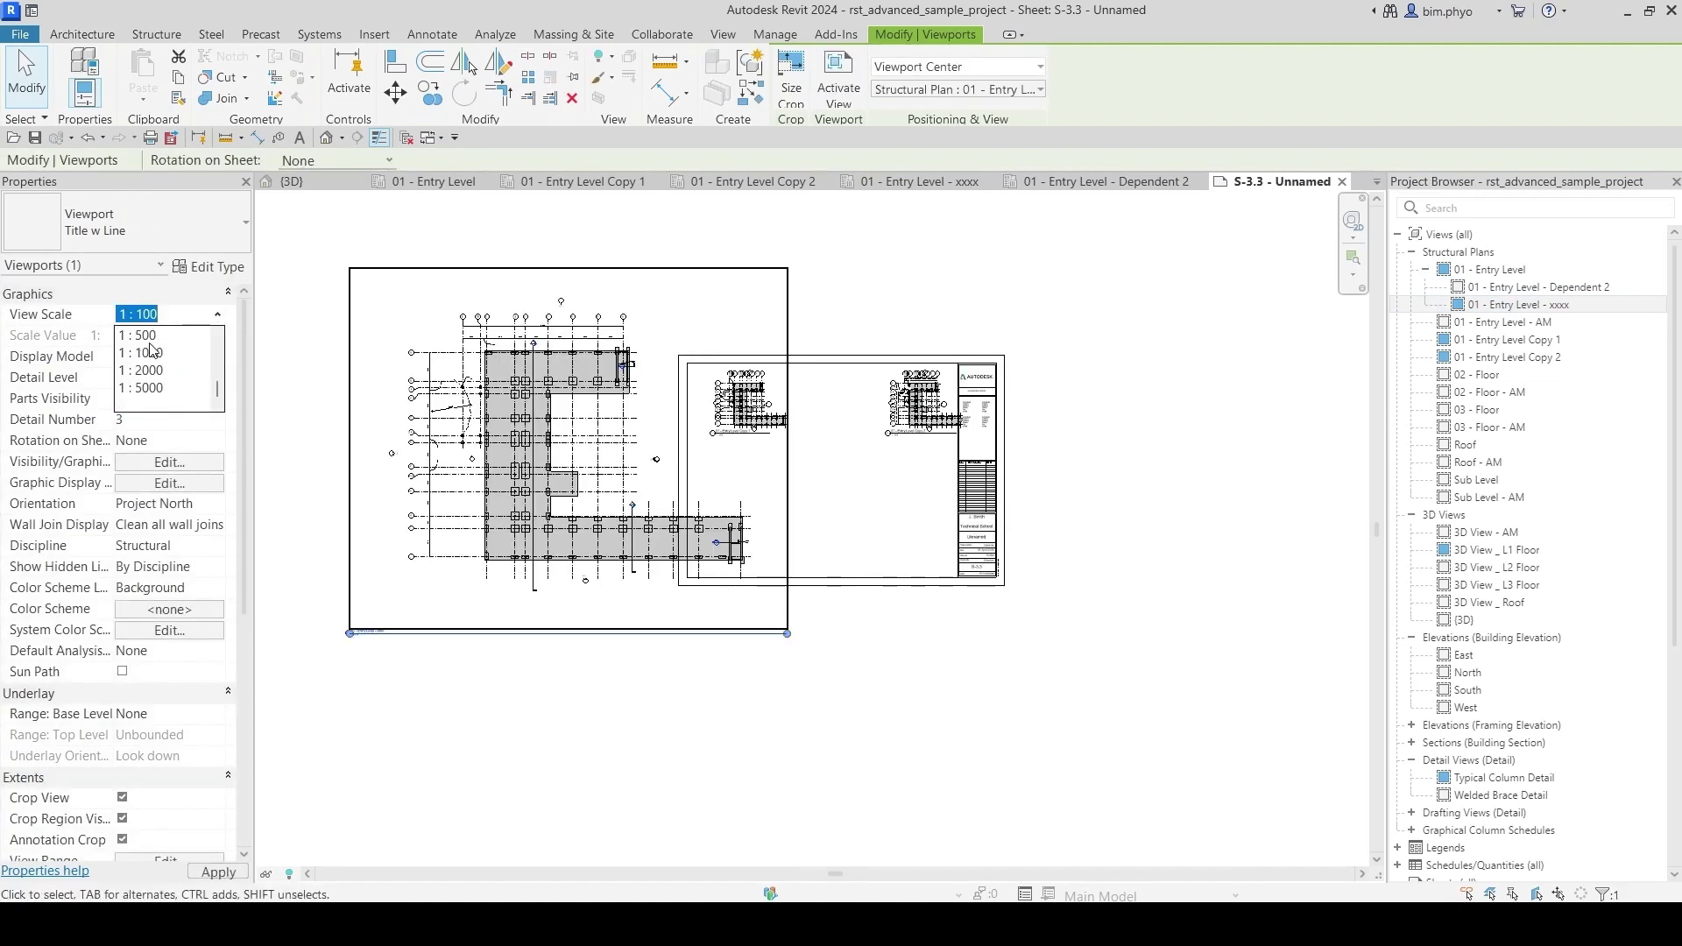
{"action": "left_click", "coordinate": [138, 334]}
{"action": "left_click", "coordinate": [1129, 657]}
{"action": "left_click", "coordinate": [785, 635]}
{"action": "left_click_drag", "start_coordinate": [417, 644], "coordinate": [417, 644]}
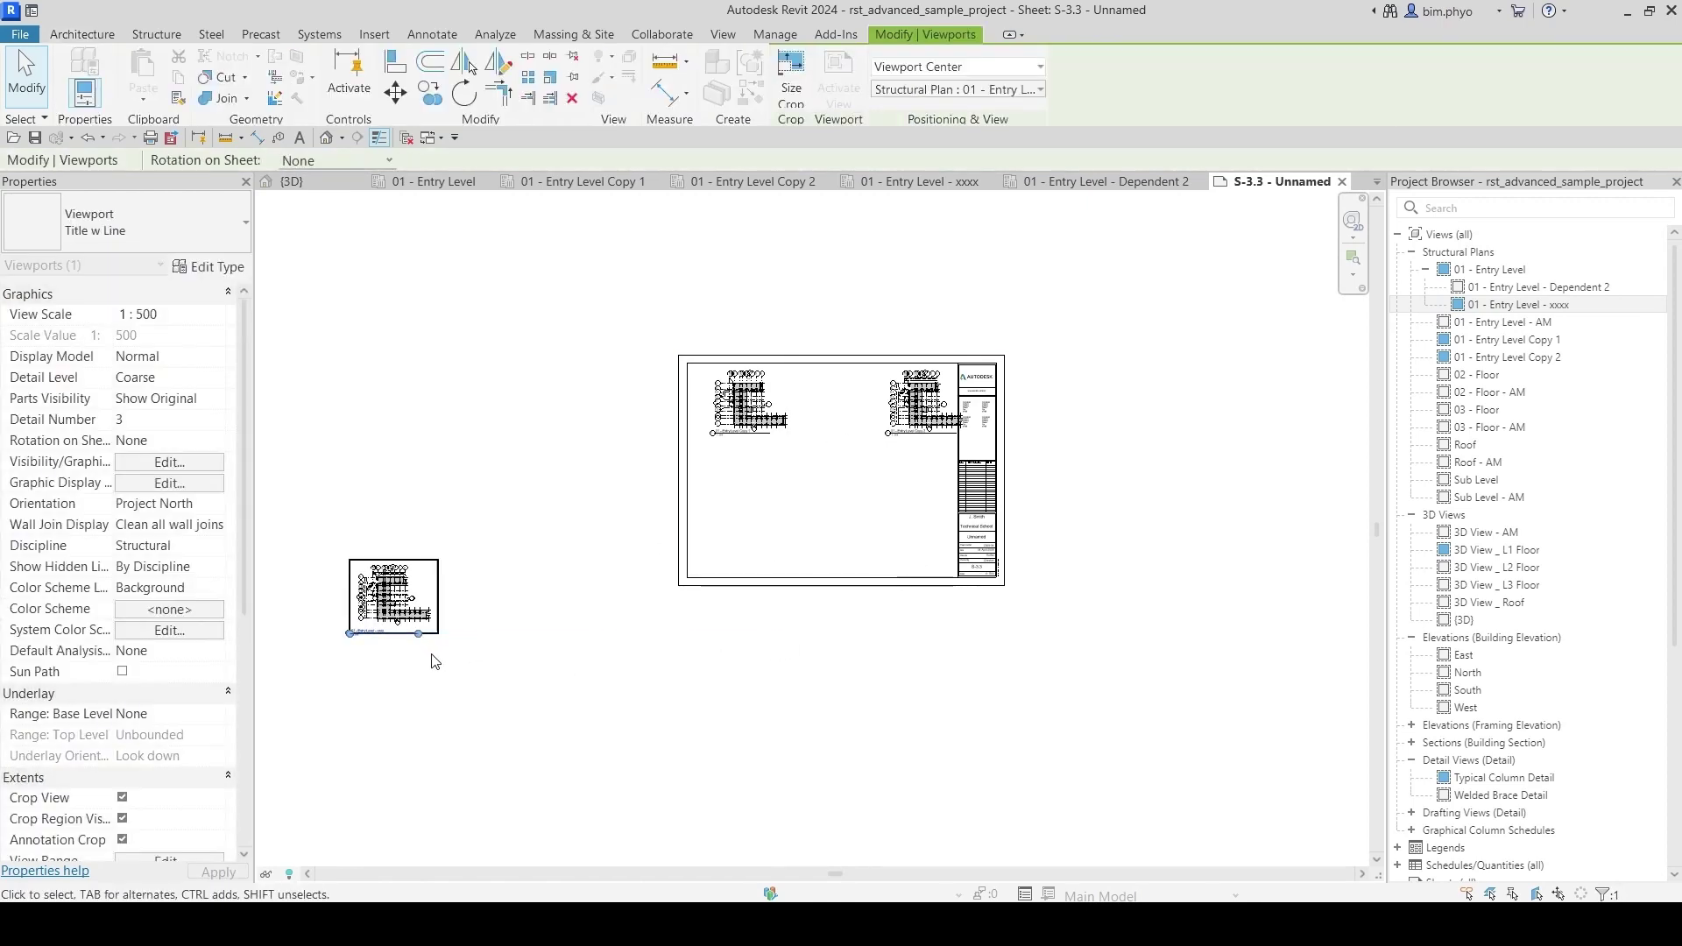
{"action": "left_click", "coordinate": [432, 661]}
Step: Place the 01 - Entry Level - Dependent 2 view on sheet S-3.3, between the xxxx viewport and the titleblock
{"action": "left_click", "coordinate": [1542, 289]}
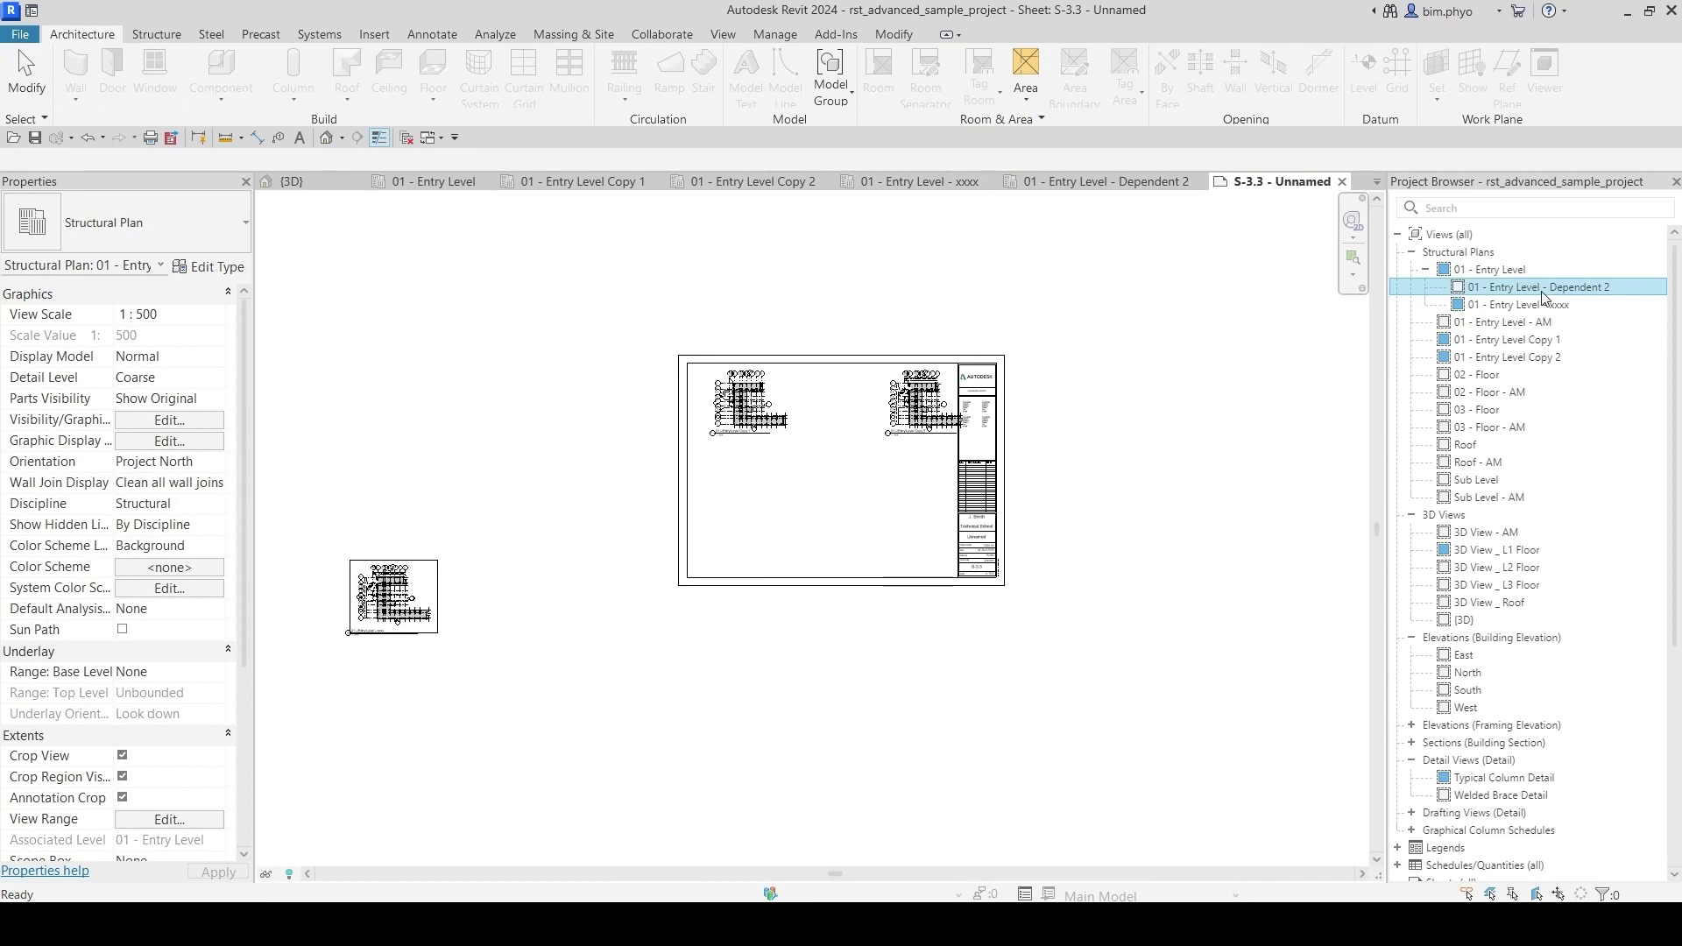
{"action": "left_click_drag", "start_coordinate": [870, 559], "coordinate": [836, 537]}
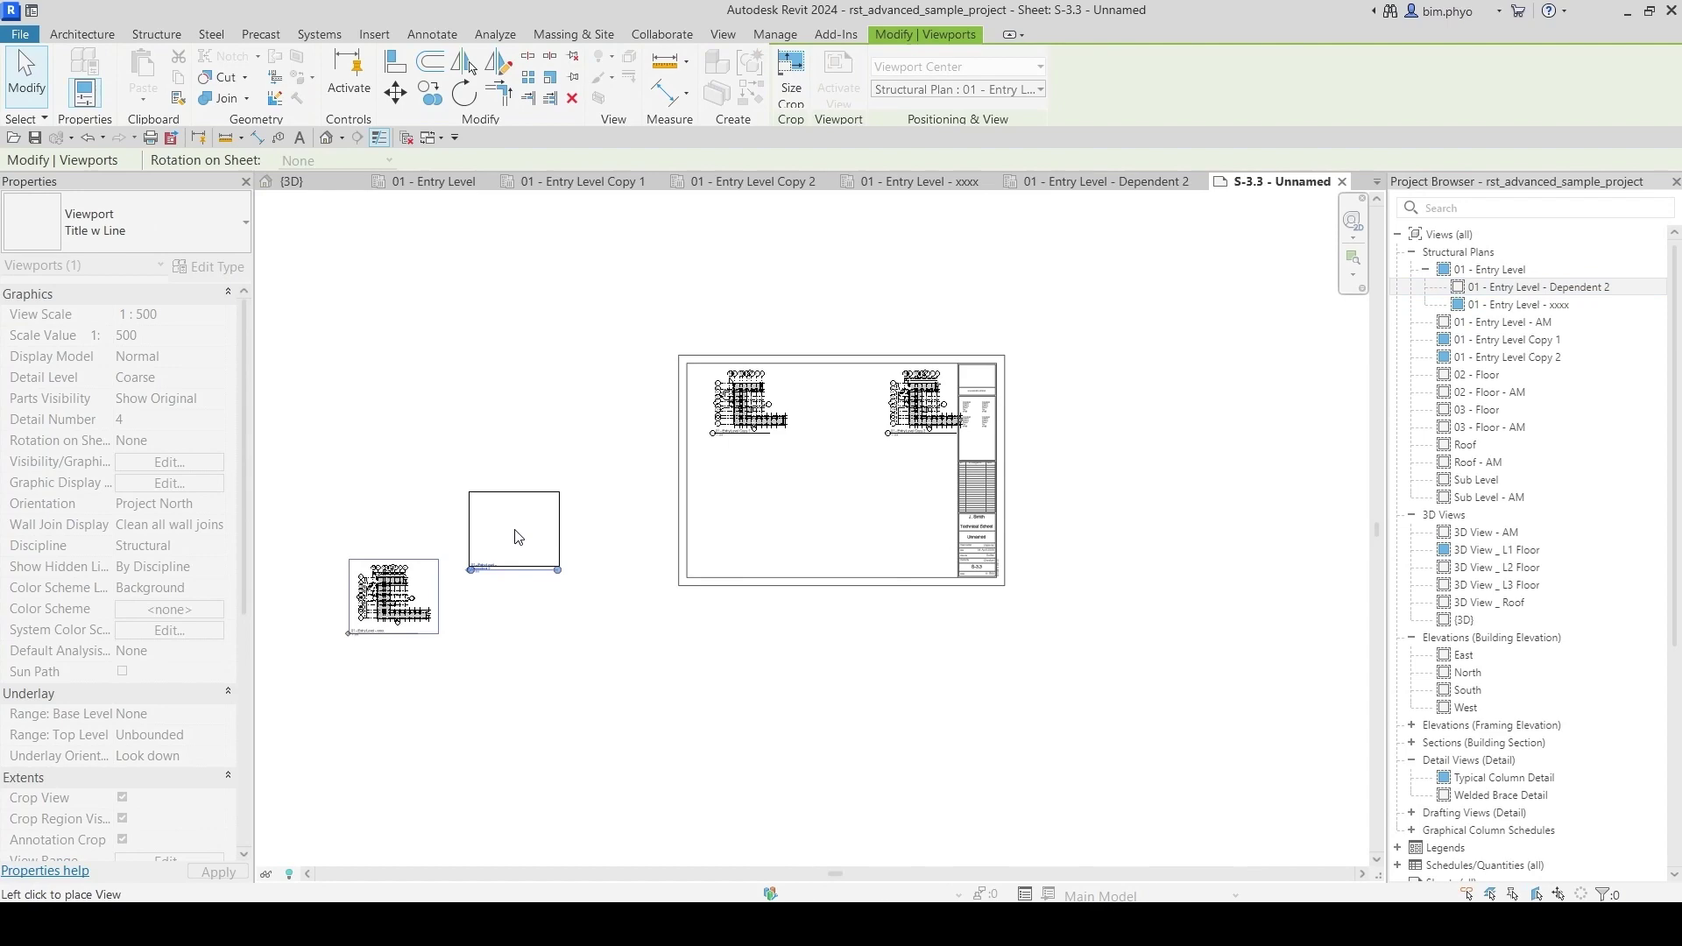
{"action": "left_click", "coordinate": [518, 537]}
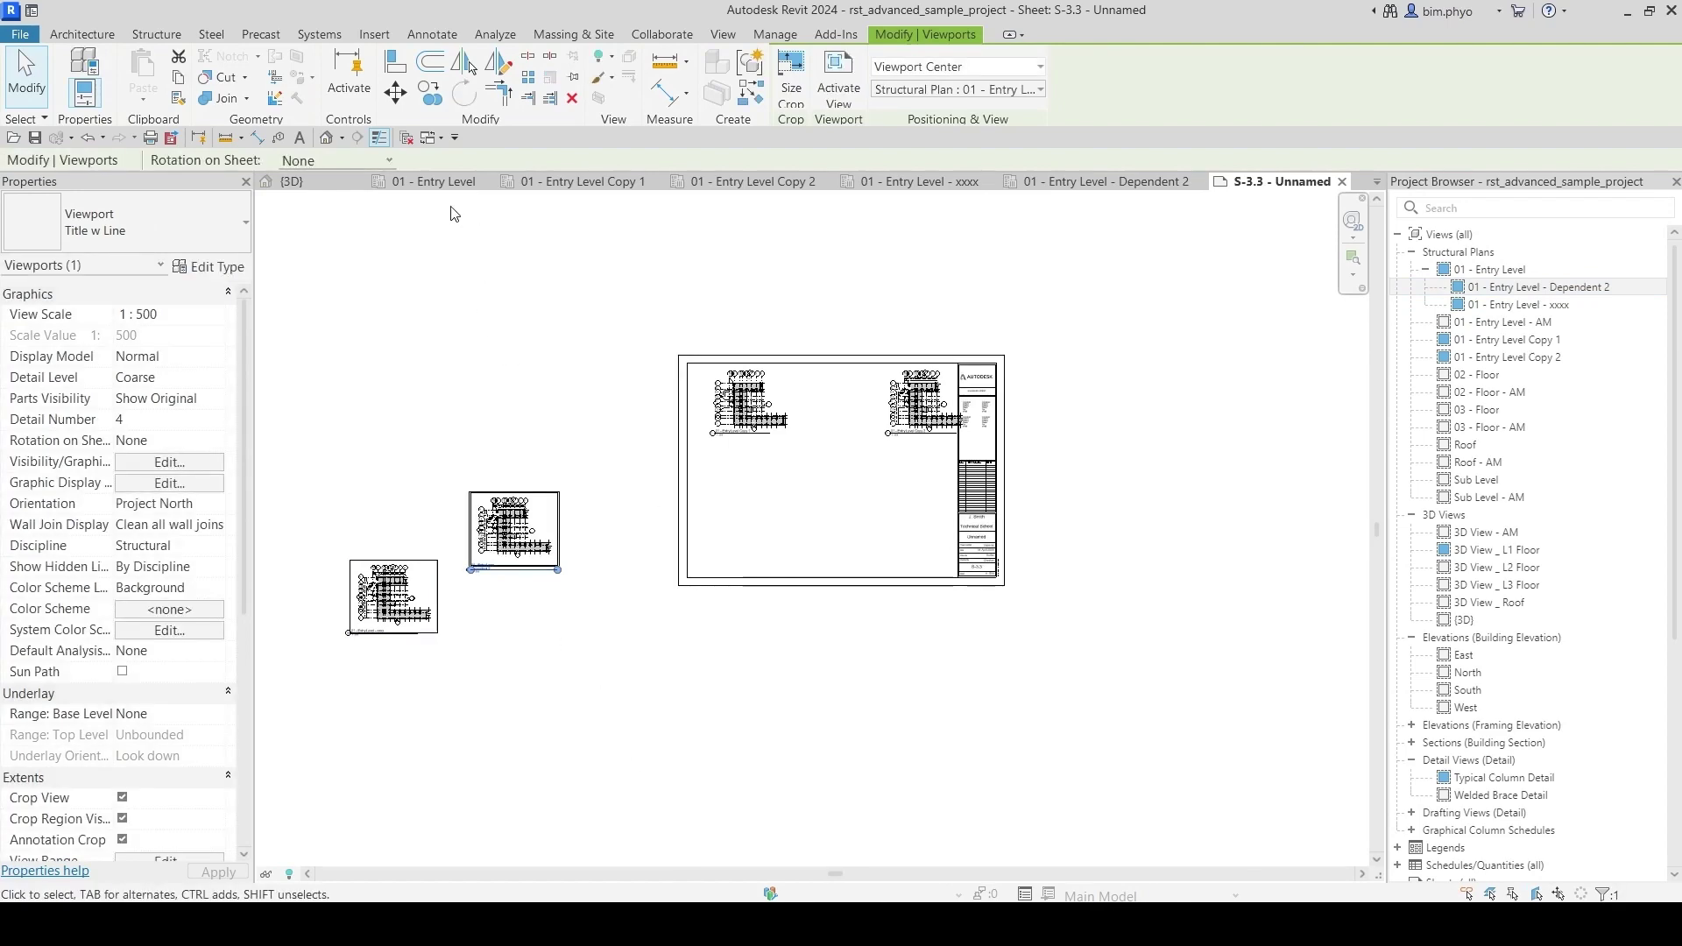
Step: Check the view scale of the parent 01 - Entry Level plan
{"action": "left_click", "coordinate": [434, 182]}
{"action": "scroll", "coordinate": [815, 496], "scroll_direction": "down", "scroll_amount": 6}
{"action": "scroll", "coordinate": [814, 496], "scroll_direction": "up", "scroll_amount": 2}
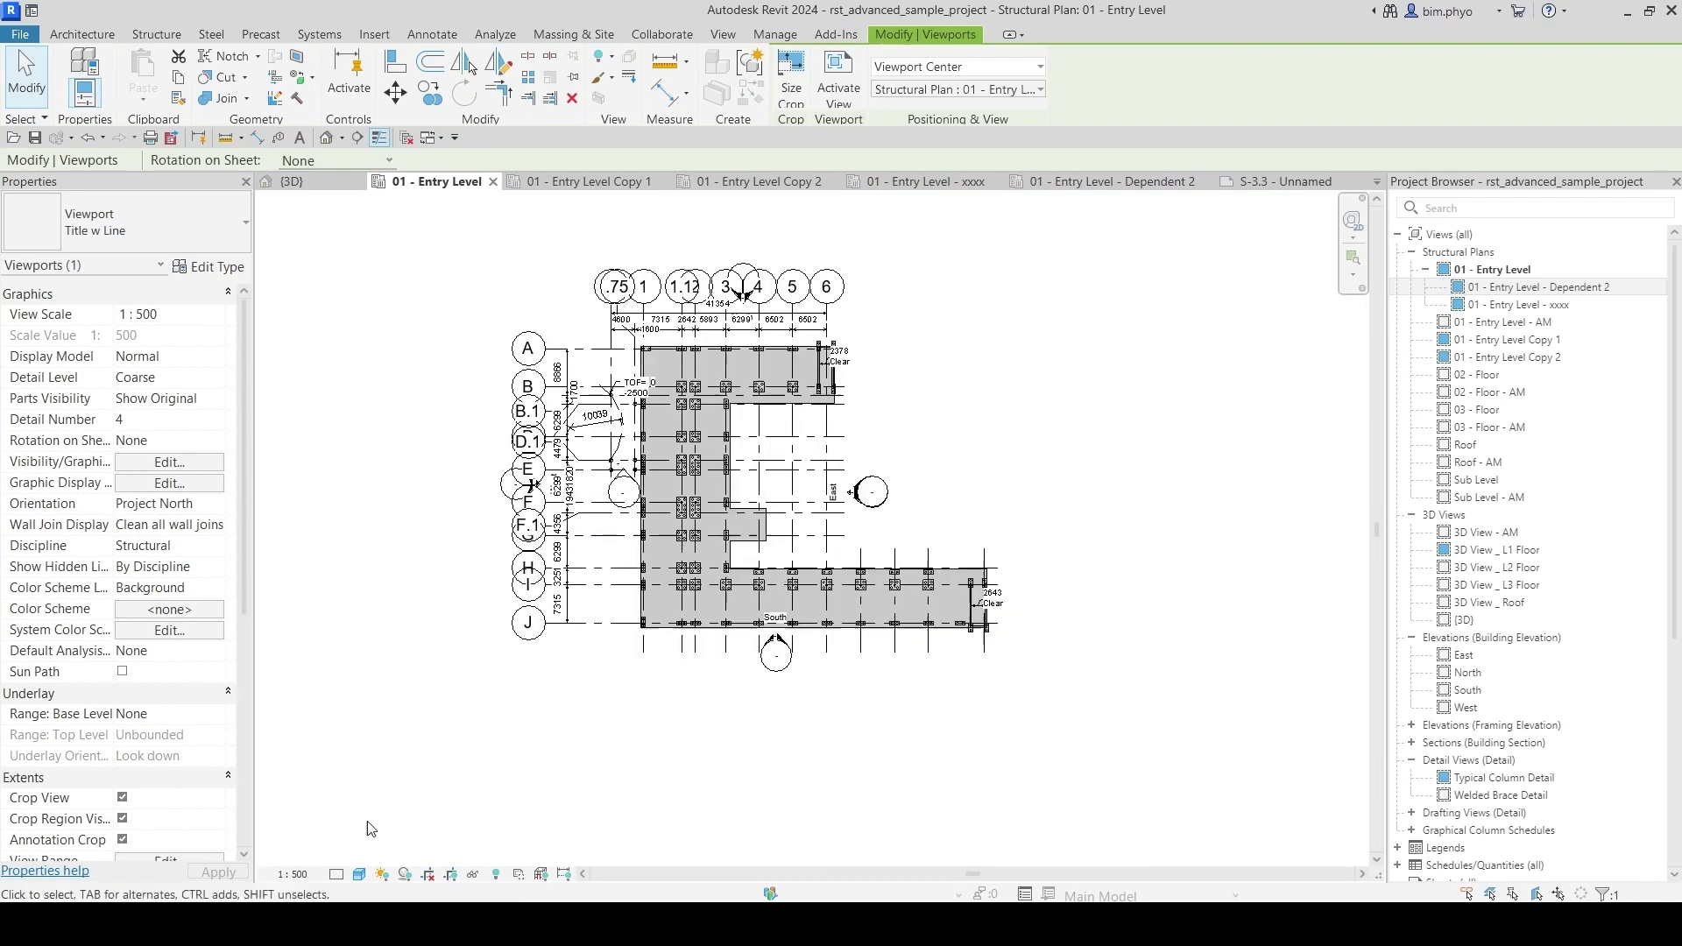
{"action": "left_click", "coordinate": [651, 695]}
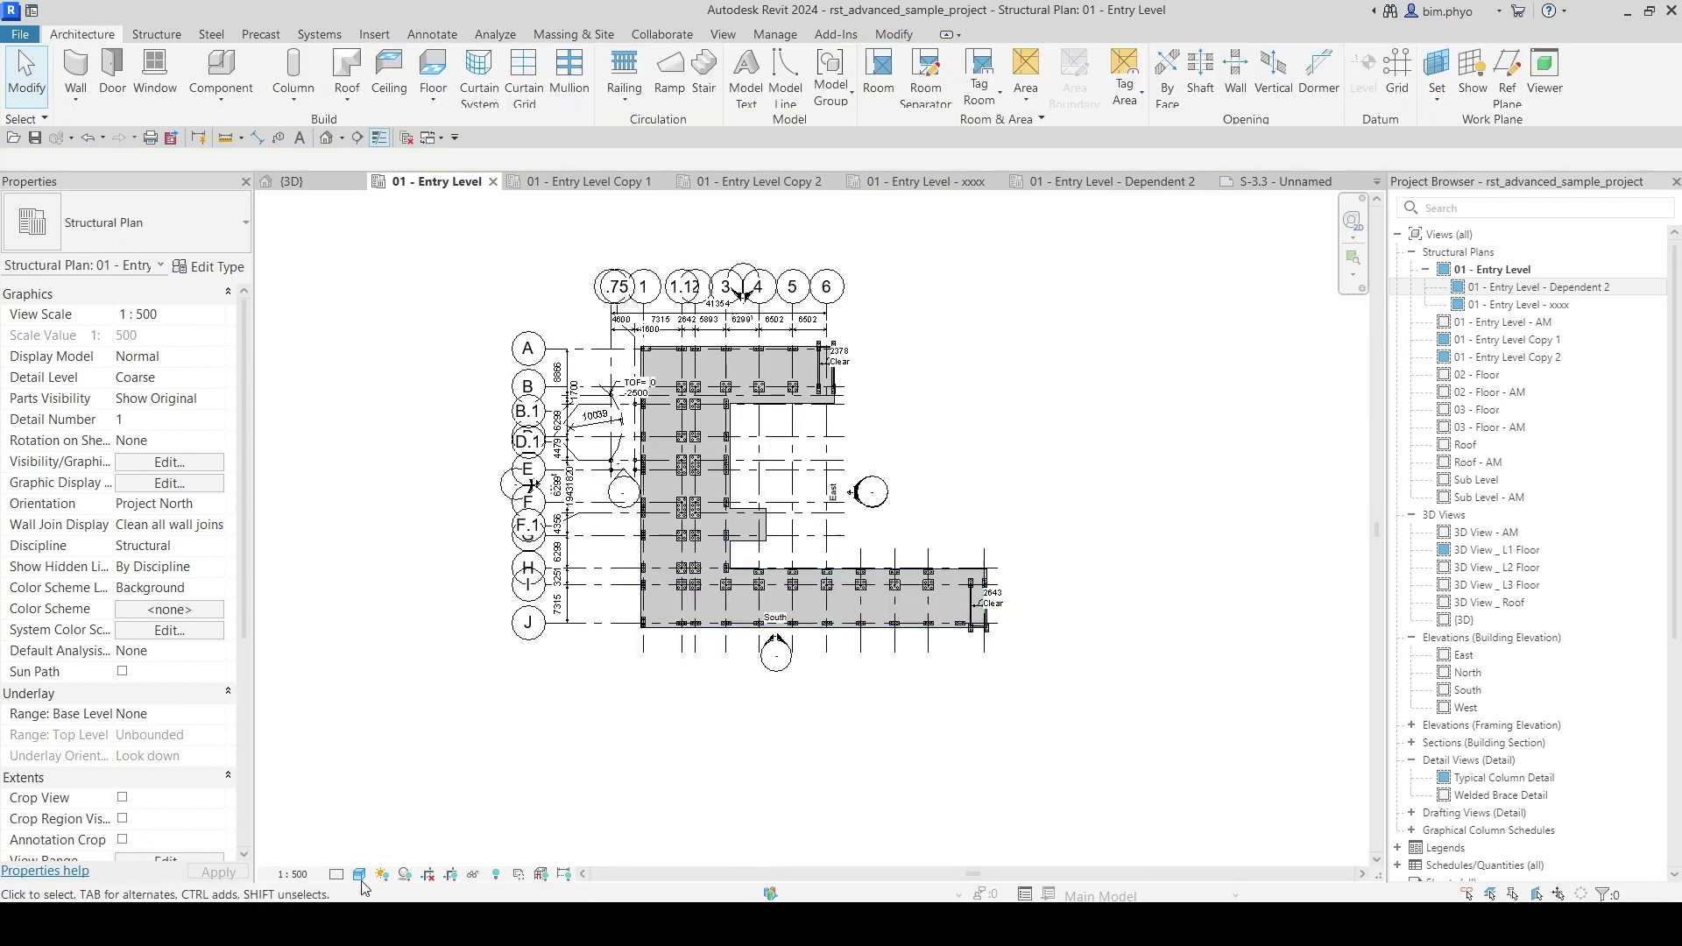
{"action": "left_click", "coordinate": [291, 875]}
Step: Try to place the parent 01 - Entry Level plan on sheet S-3.3
{"action": "left_click", "coordinate": [1275, 181]}
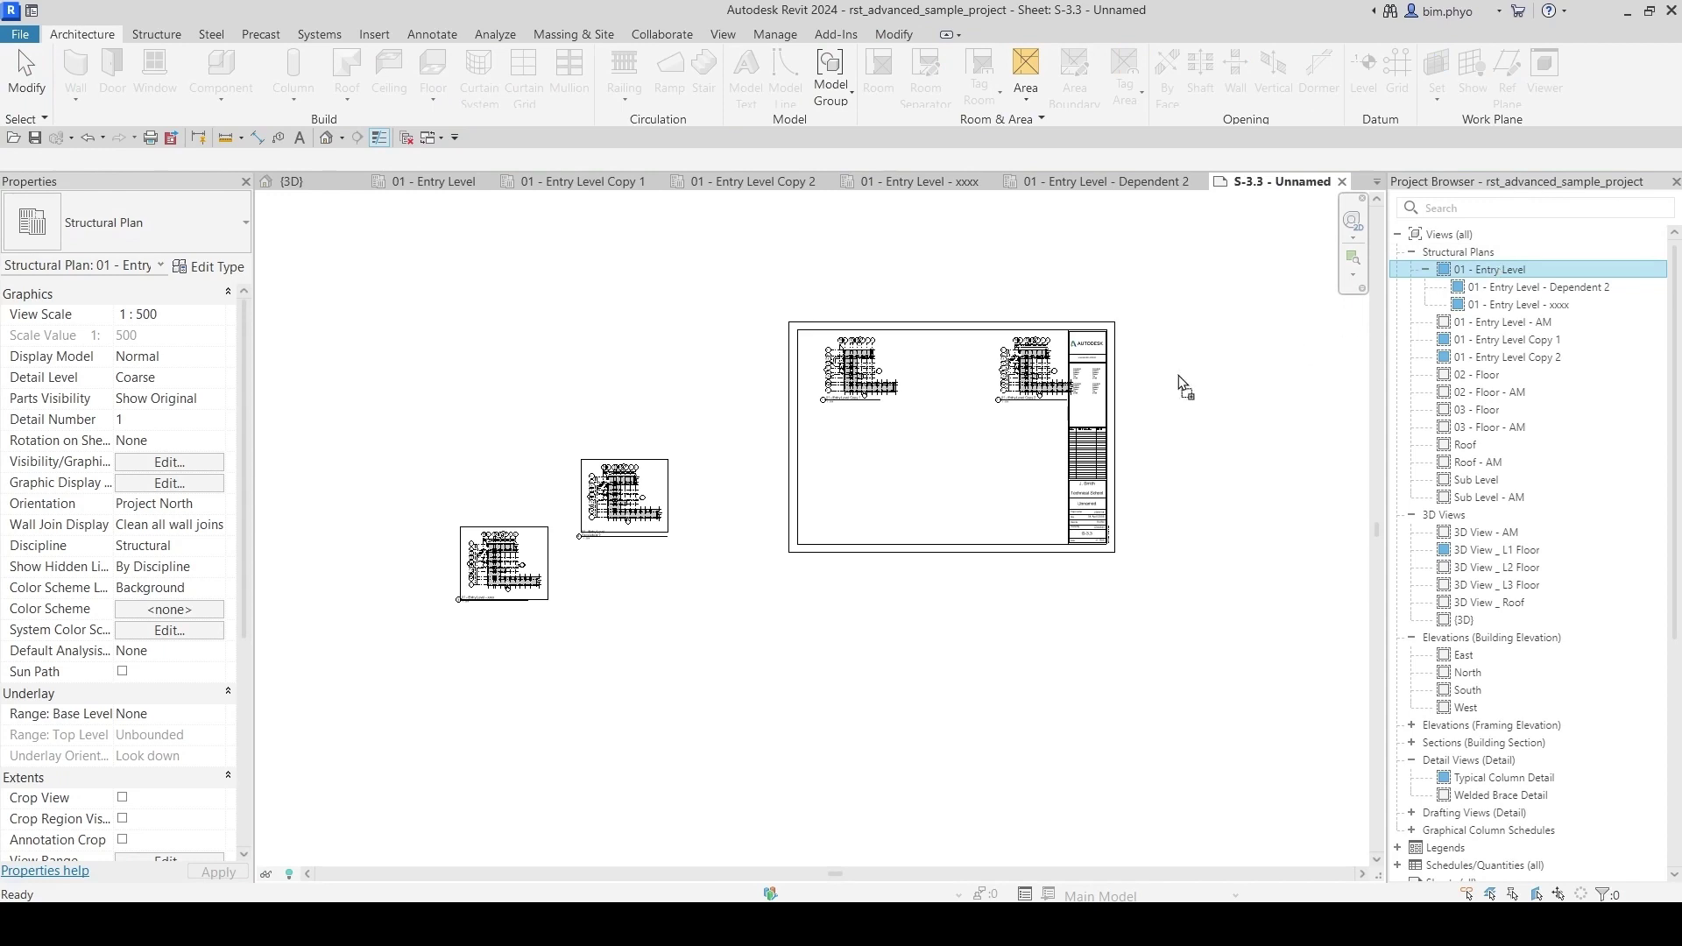
{"action": "left_click_drag", "start_coordinate": [859, 506], "coordinate": [861, 507]}
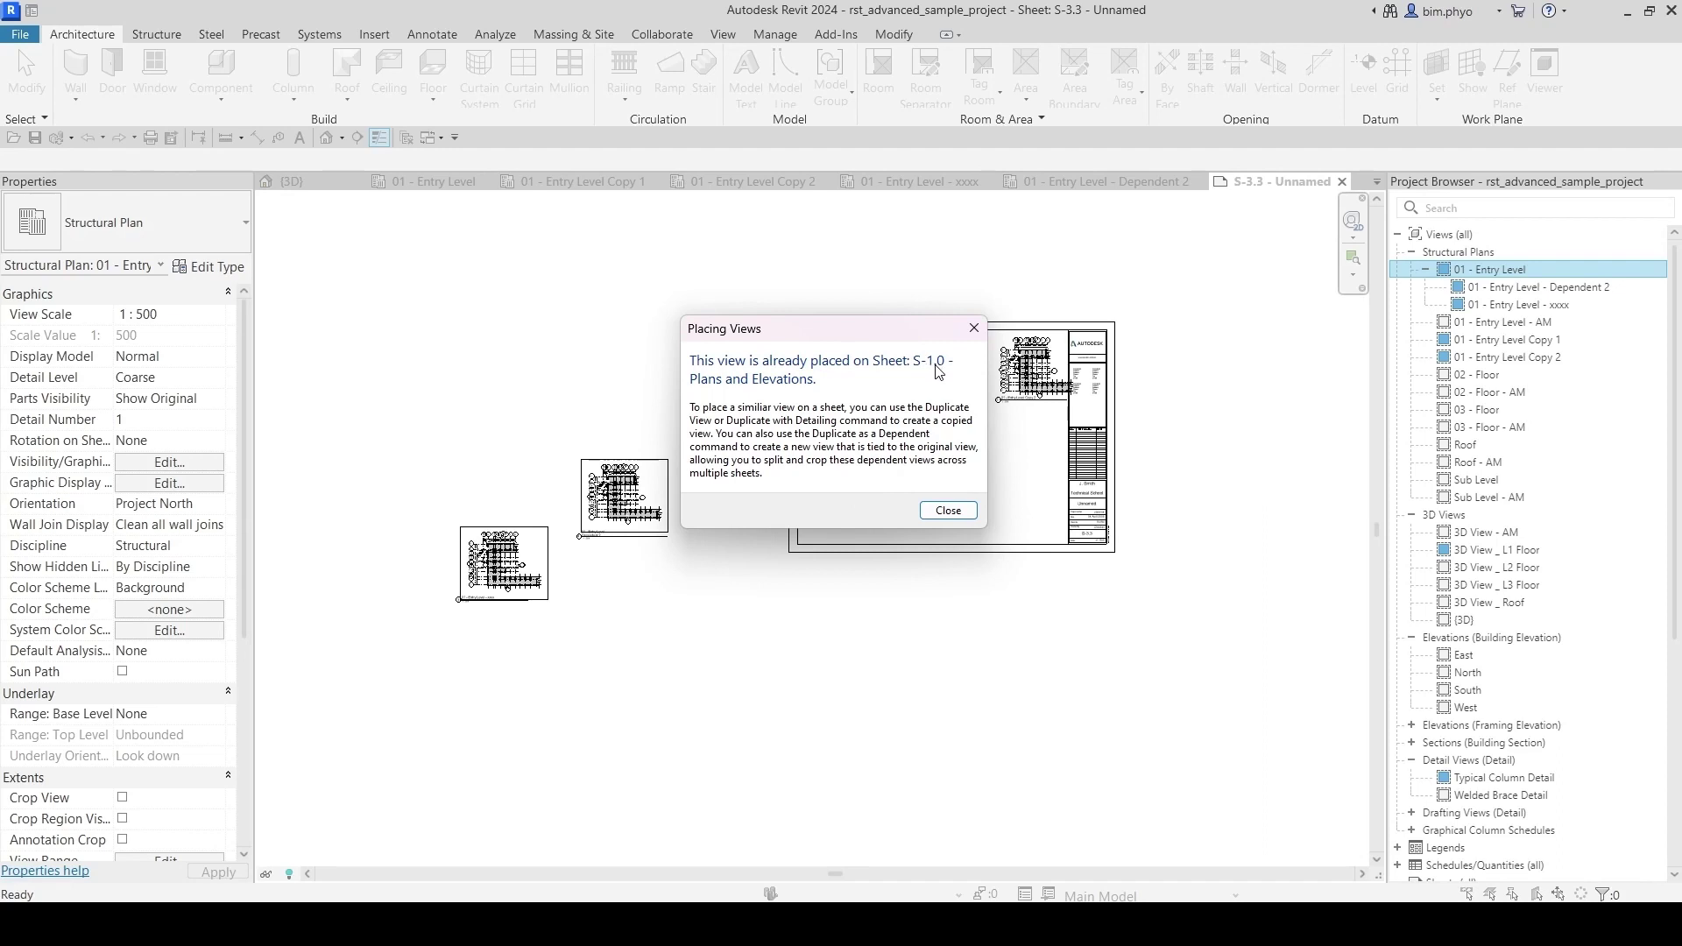
{"action": "left_click_drag", "start_coordinate": [797, 342], "coordinate": [853, 287]}
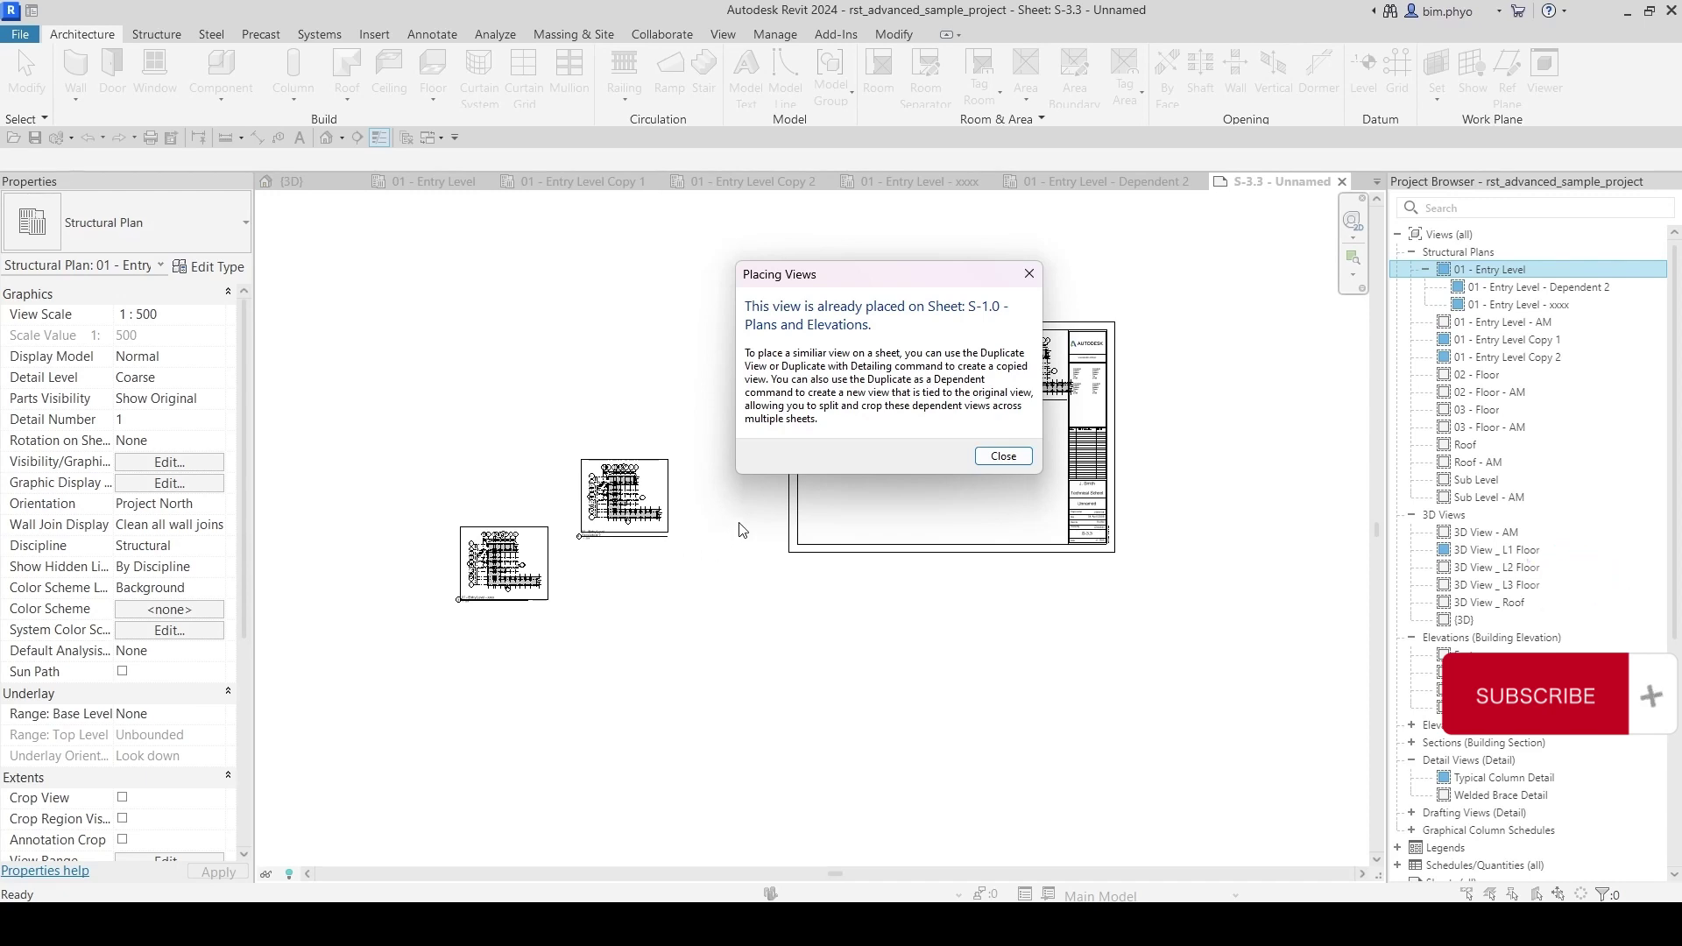
{"action": "left_click", "coordinate": [1030, 275]}
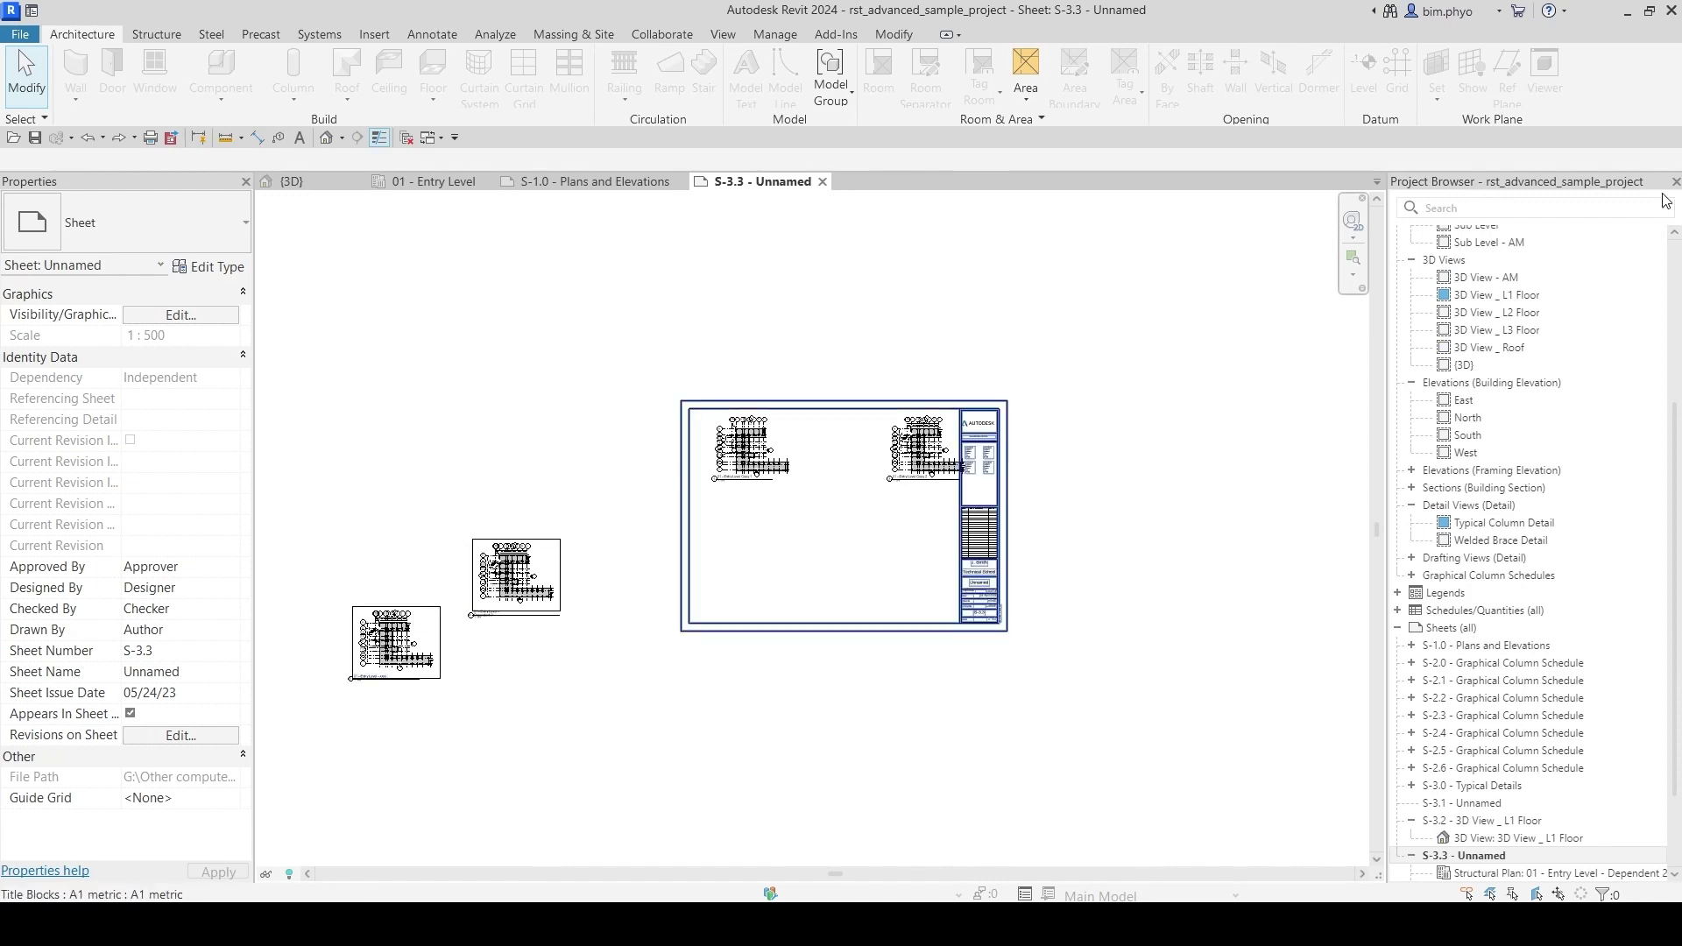
{"action": "scroll", "coordinate": [1489, 350], "scroll_direction": "up", "scroll_amount": 5}
{"action": "left_click", "coordinate": [1461, 270]}
{"action": "left_click_drag", "start_coordinate": [1481, 270], "coordinate": [750, 513]}
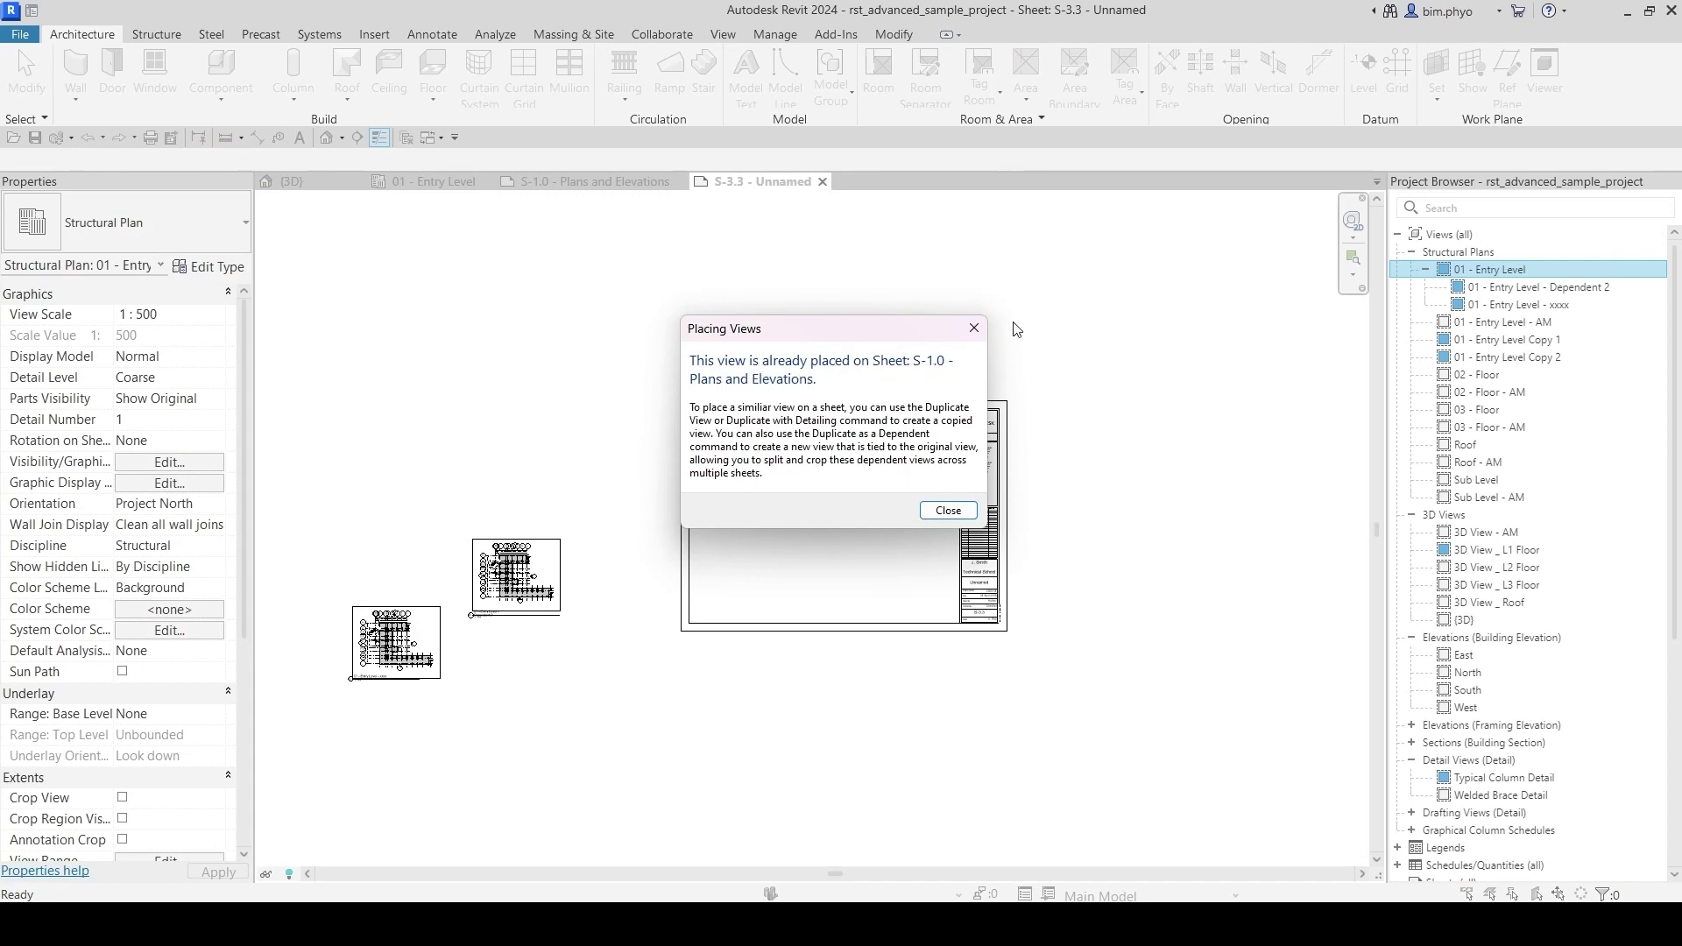
{"action": "key", "text": "Escape"}
Step: Compare sheet S-1.0 - Plans and Elevations with the dependent view placed on sheet S-3.3
{"action": "scroll", "coordinate": [1533, 613], "scroll_direction": "down", "scroll_amount": 7}
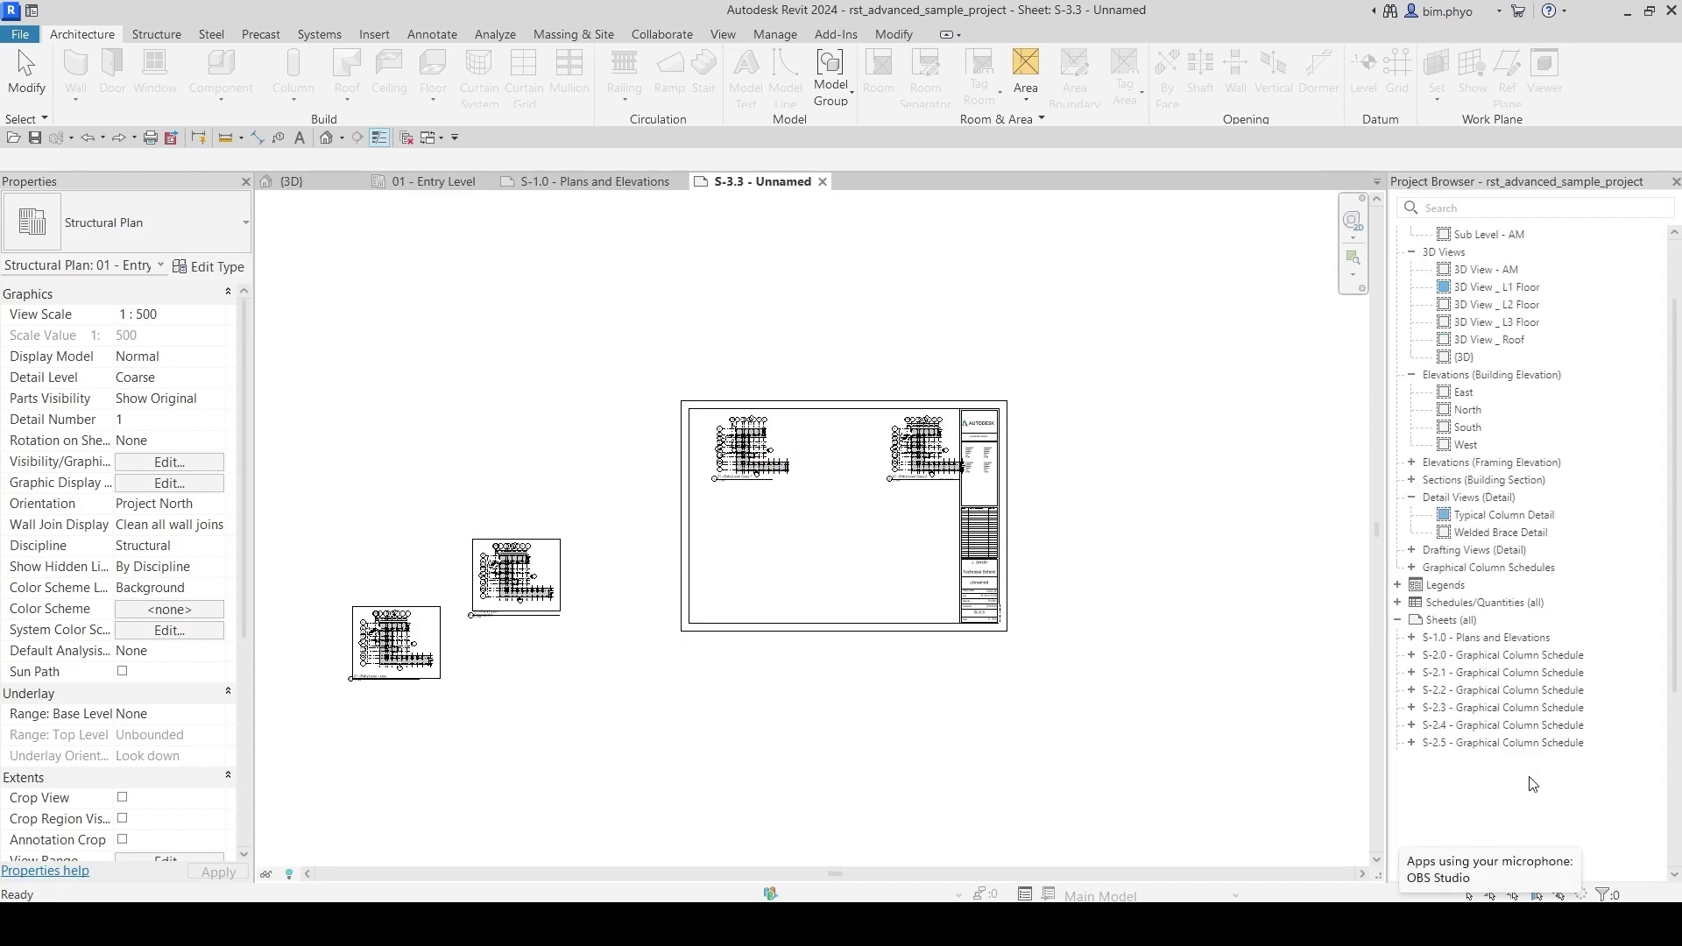
{"action": "double_click", "coordinate": [1500, 543]}
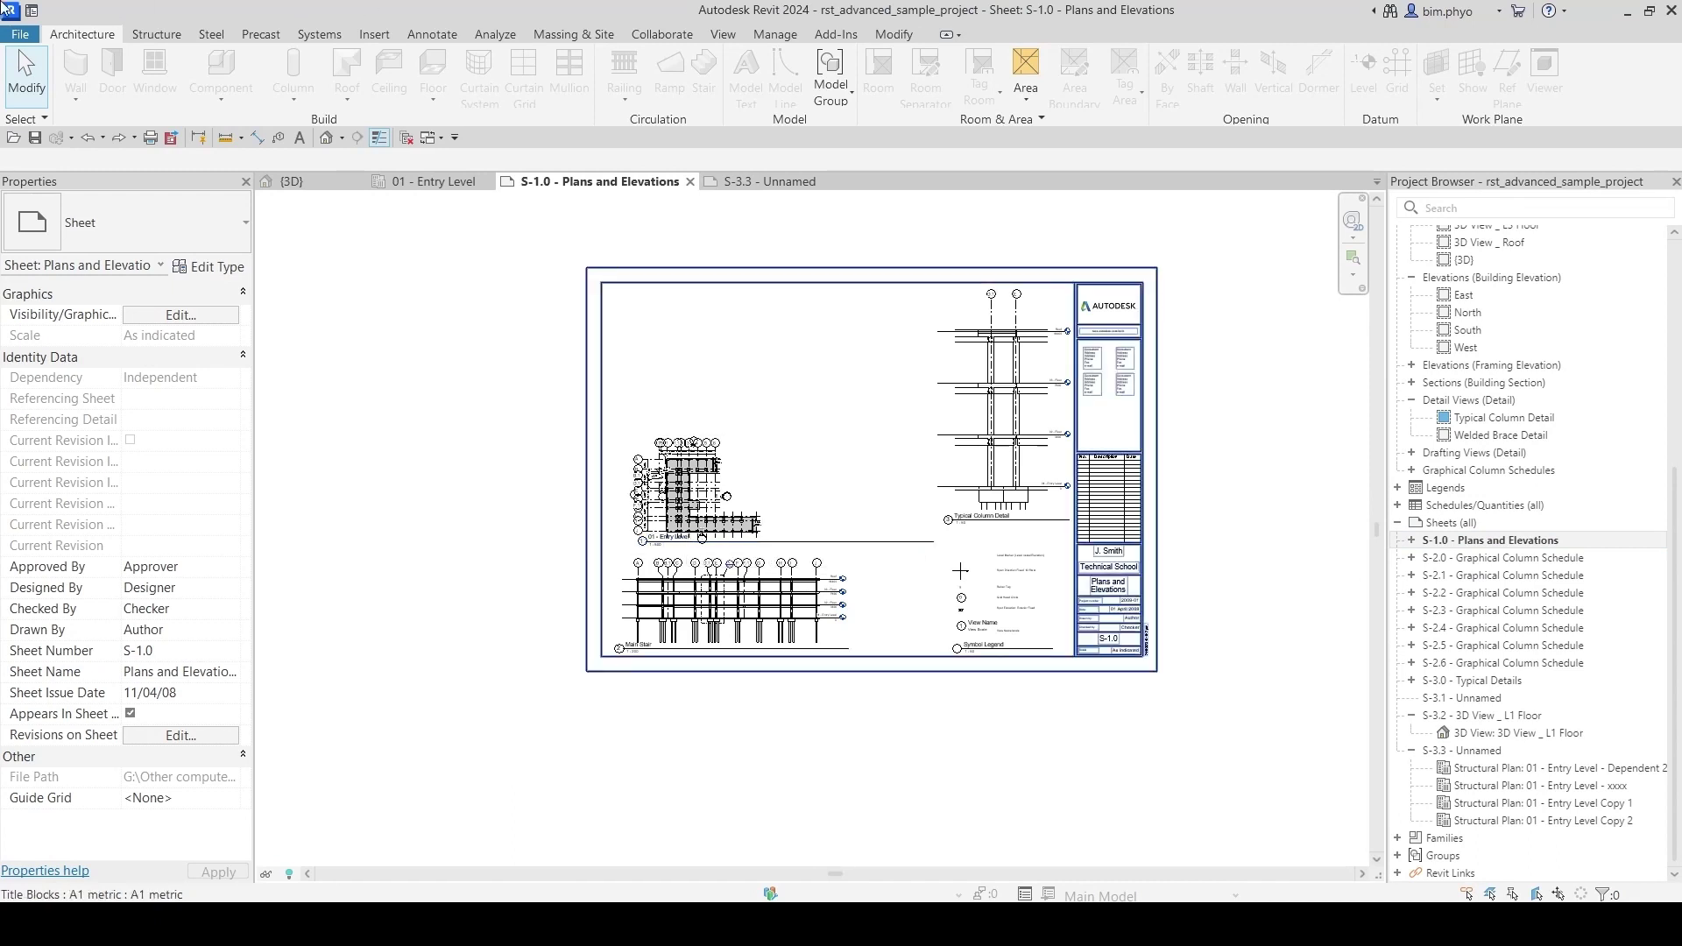
{"action": "left_click", "coordinate": [766, 182]}
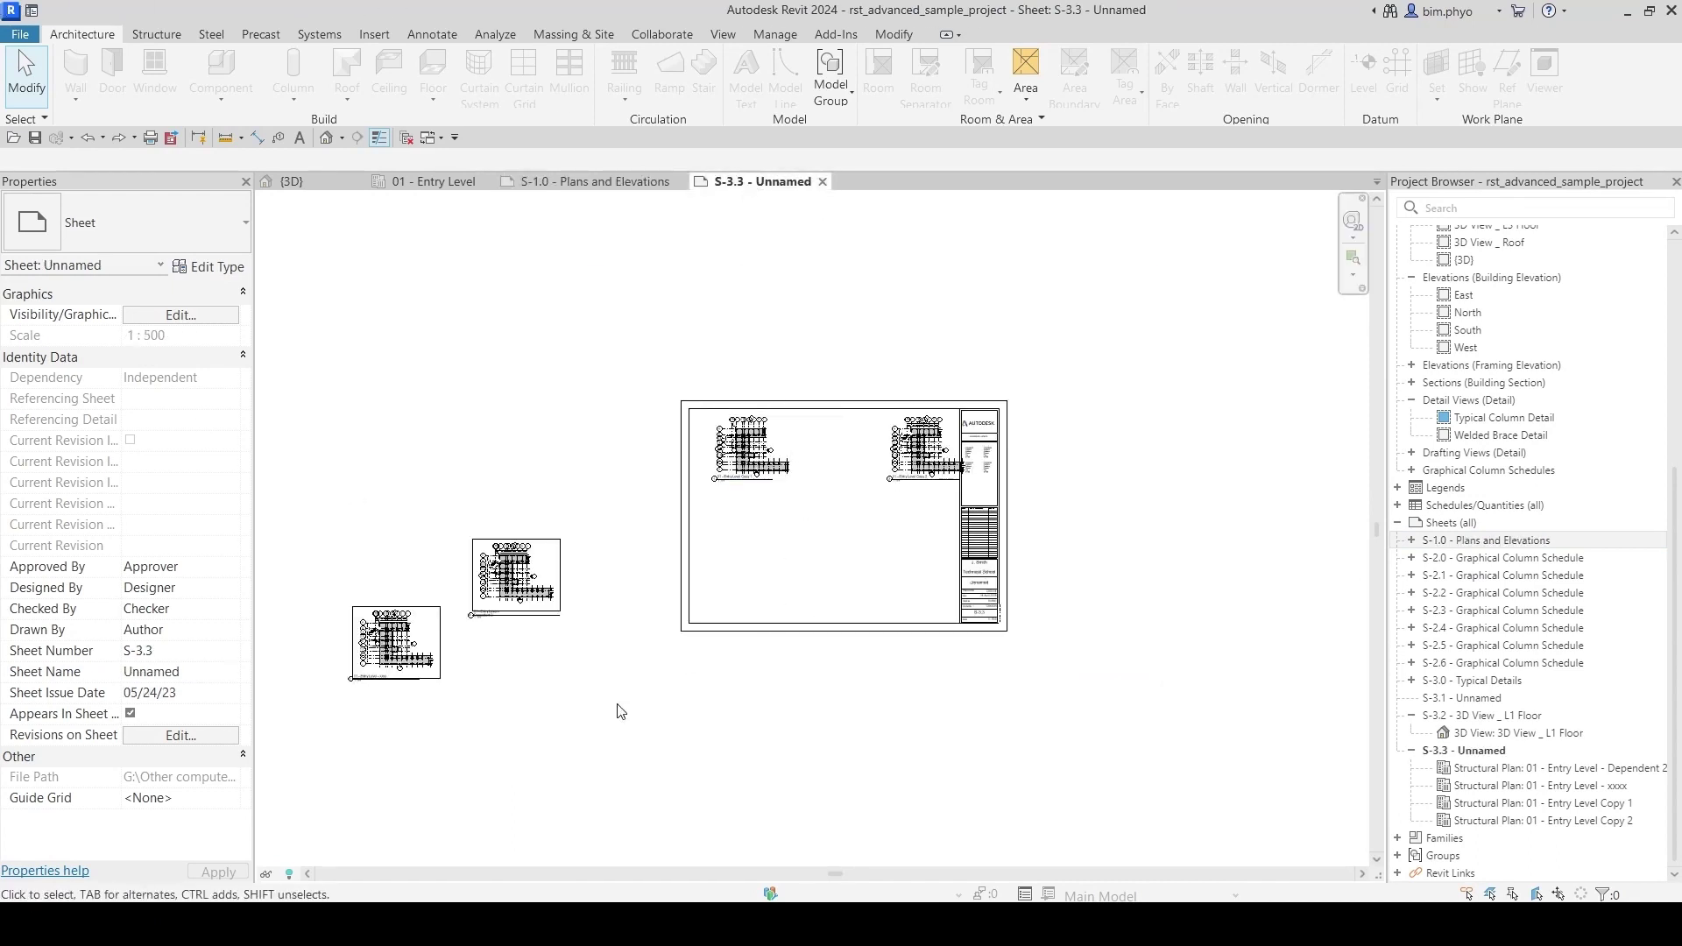
{"action": "left_click", "coordinate": [512, 578]}
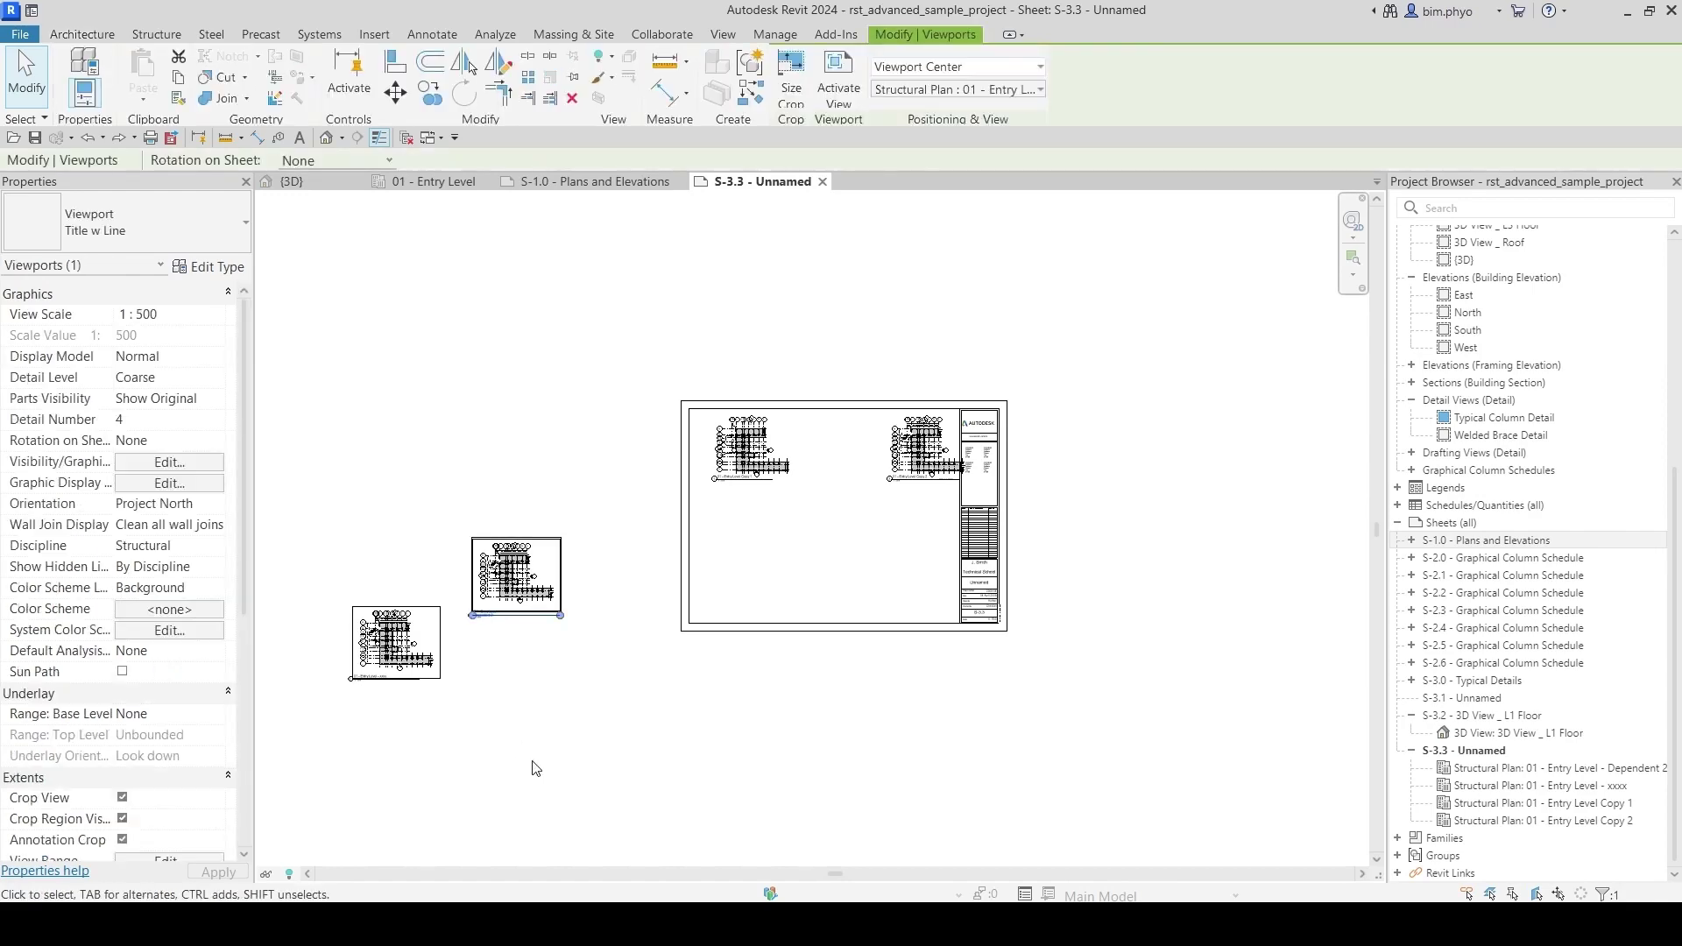
Step: Delete the 01 - Entry Level viewport from sheet S-1.0 - Plans and Elevations
{"action": "left_click", "coordinate": [538, 180]}
{"action": "left_click", "coordinate": [625, 528]}
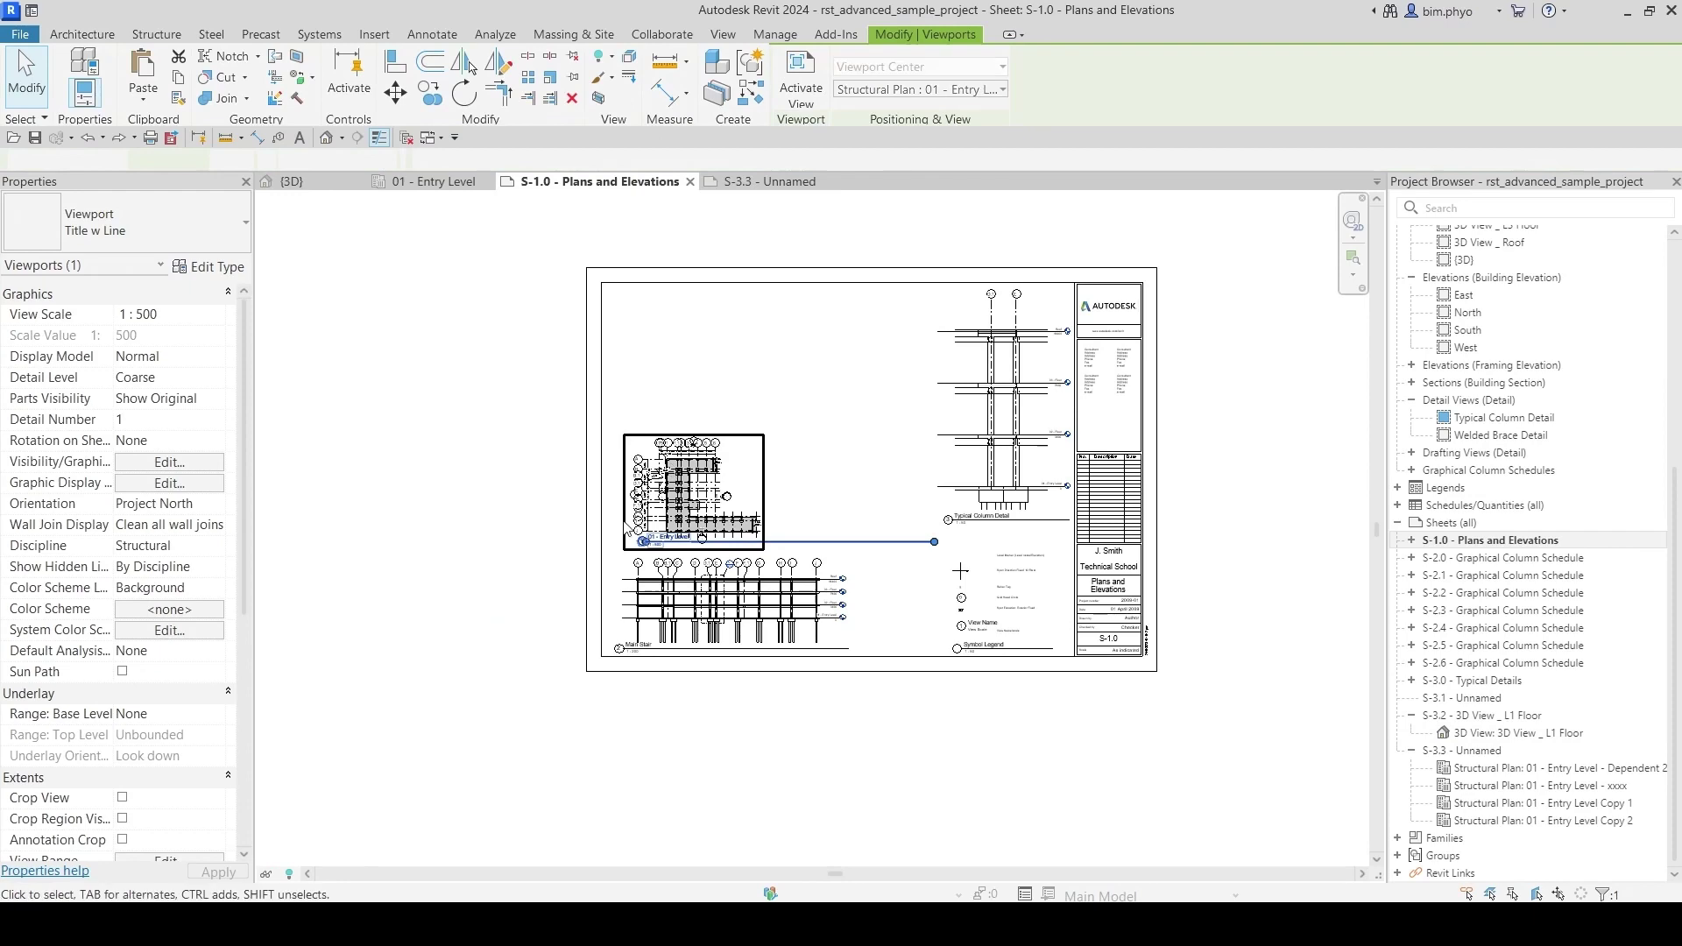
{"action": "left_click", "coordinate": [517, 517]}
Step: Place the parent 01 - Entry Level plan on sheet S-3.3, directly below the Copy 1 viewport
{"action": "left_click", "coordinate": [744, 182]}
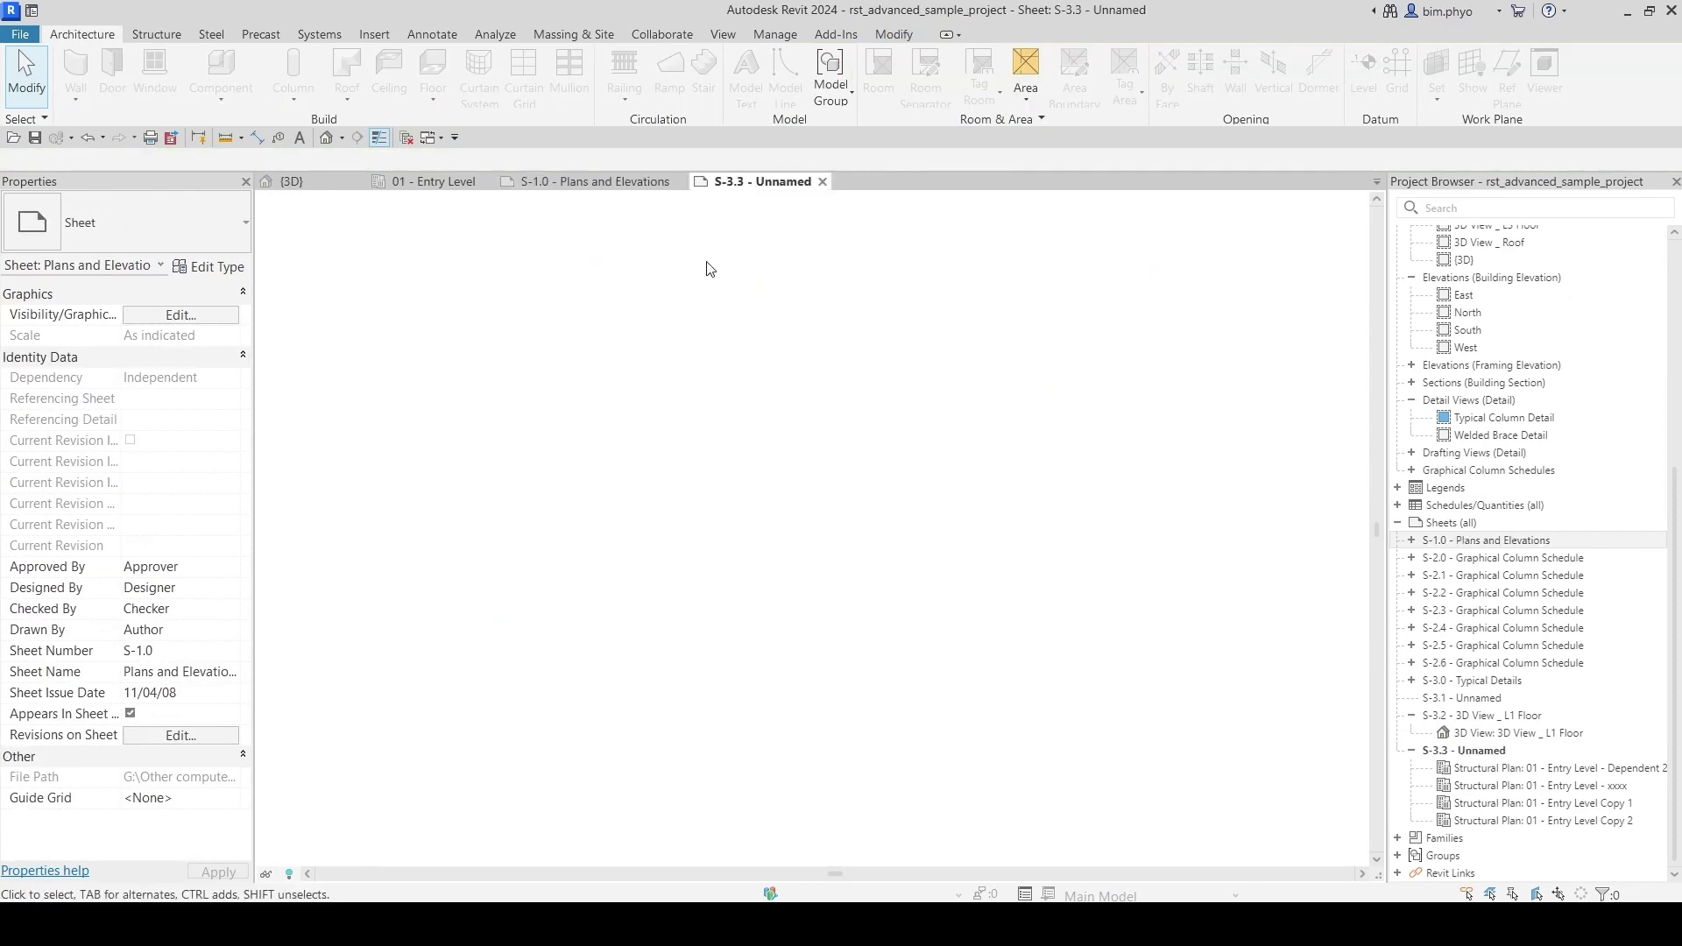
{"action": "scroll", "coordinate": [1621, 359], "scroll_direction": "up", "scroll_amount": 6}
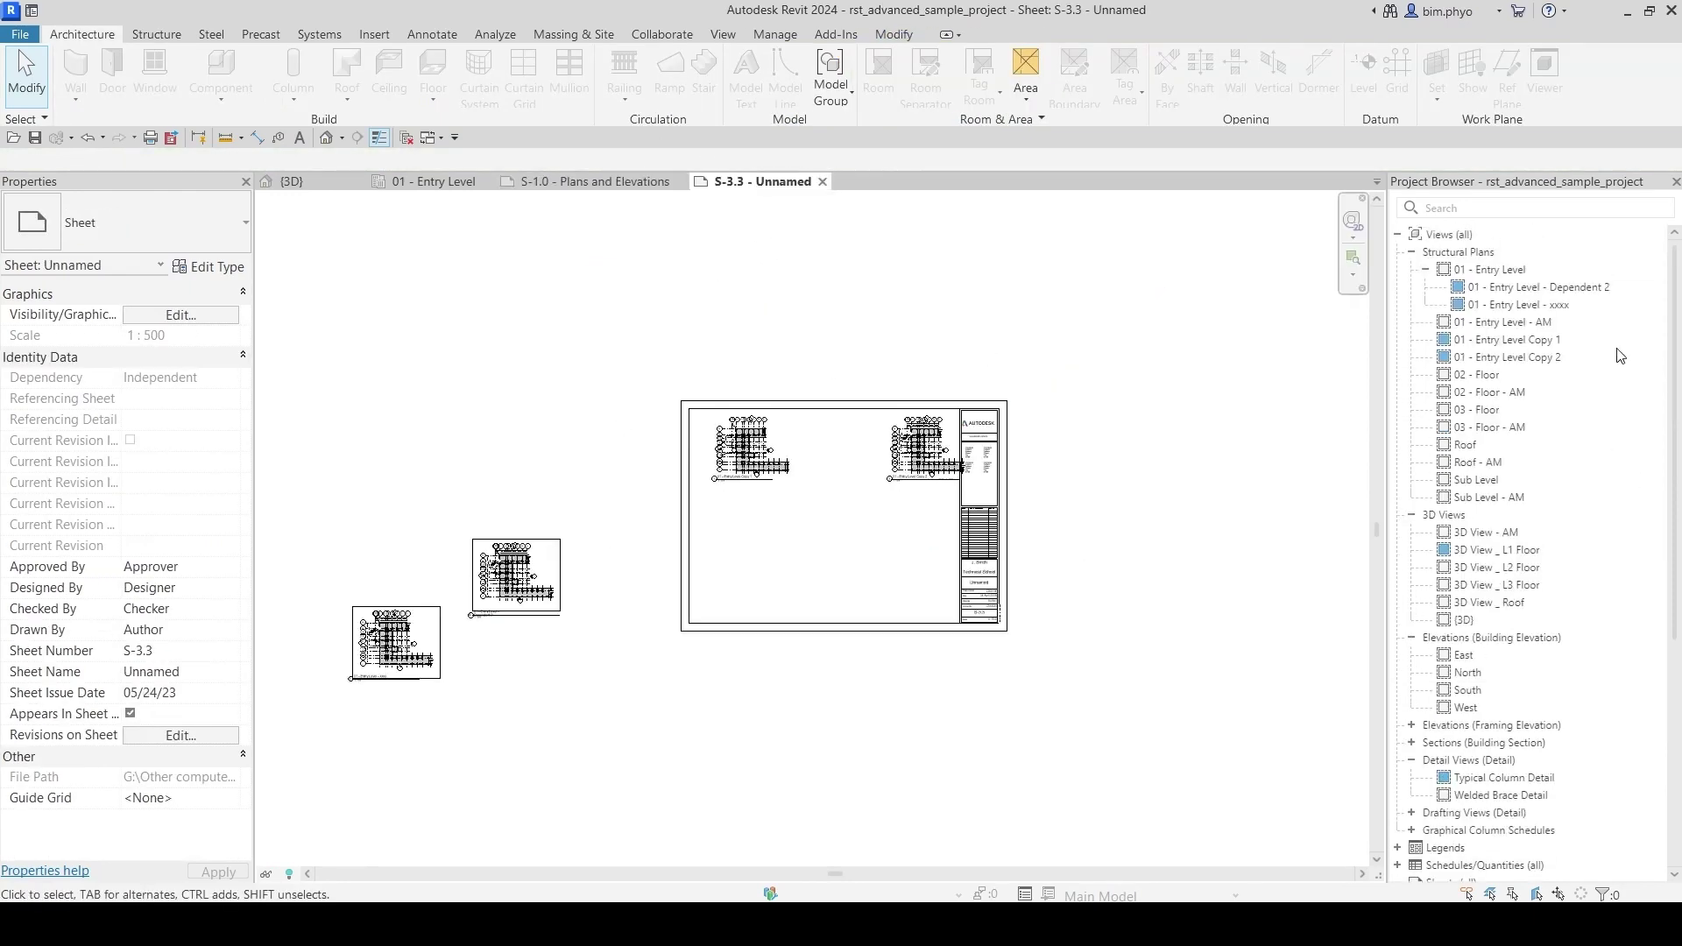
{"action": "left_click", "coordinate": [1496, 272]}
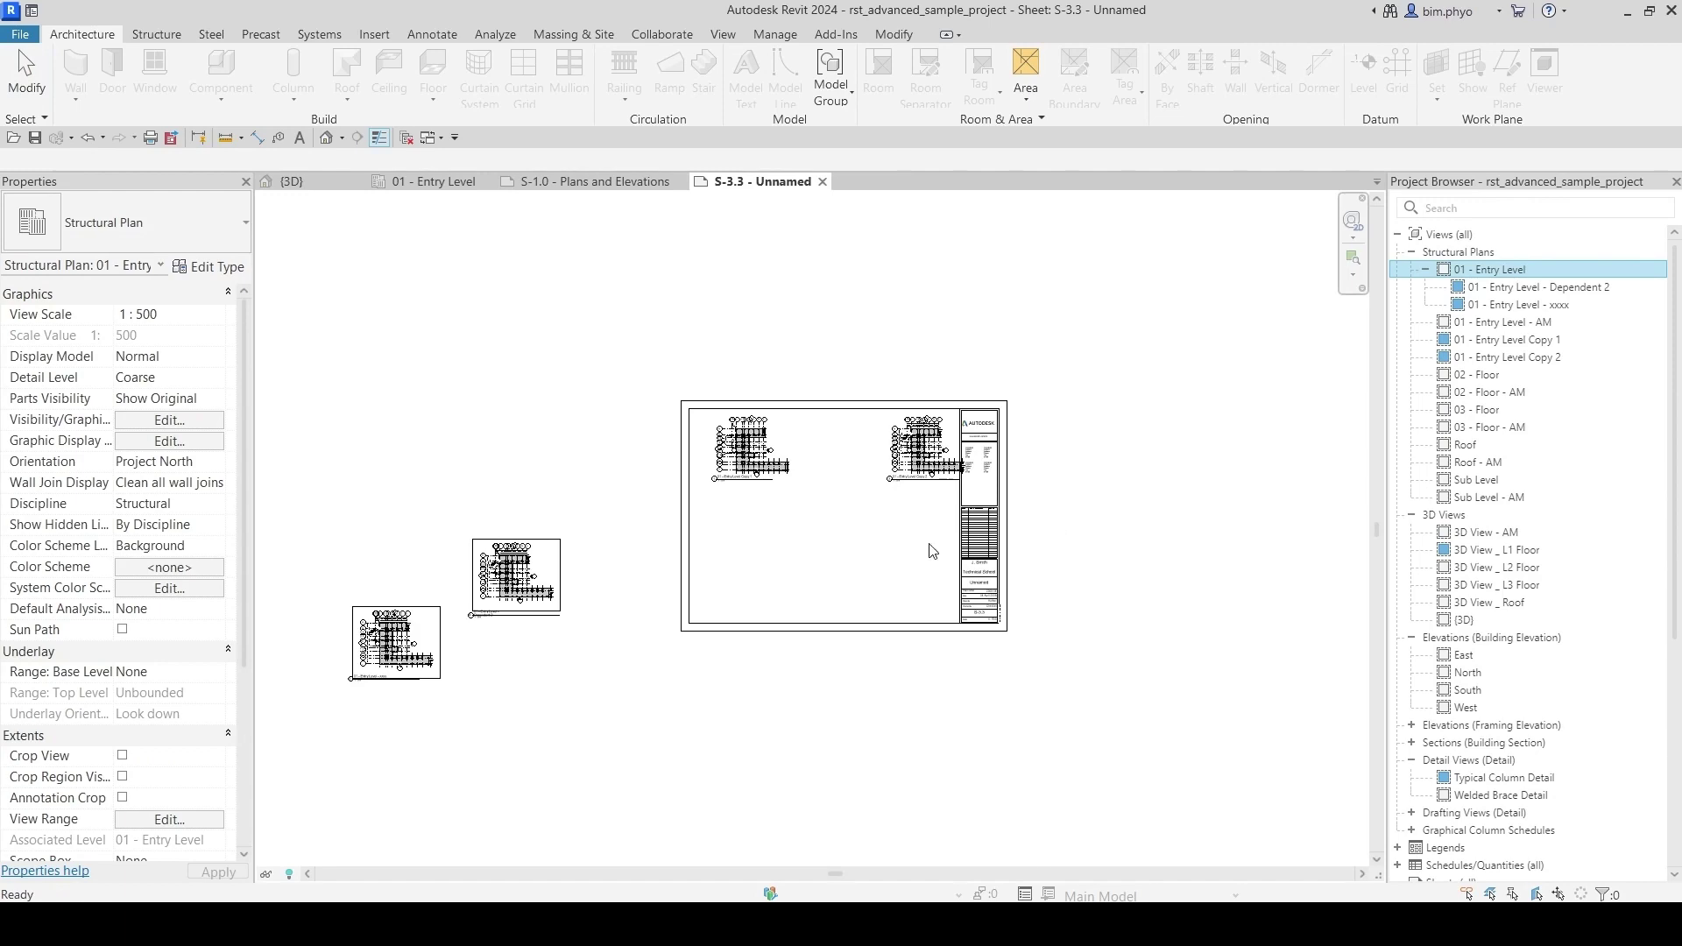
{"action": "left_click_drag", "start_coordinate": [932, 550], "coordinate": [928, 548]}
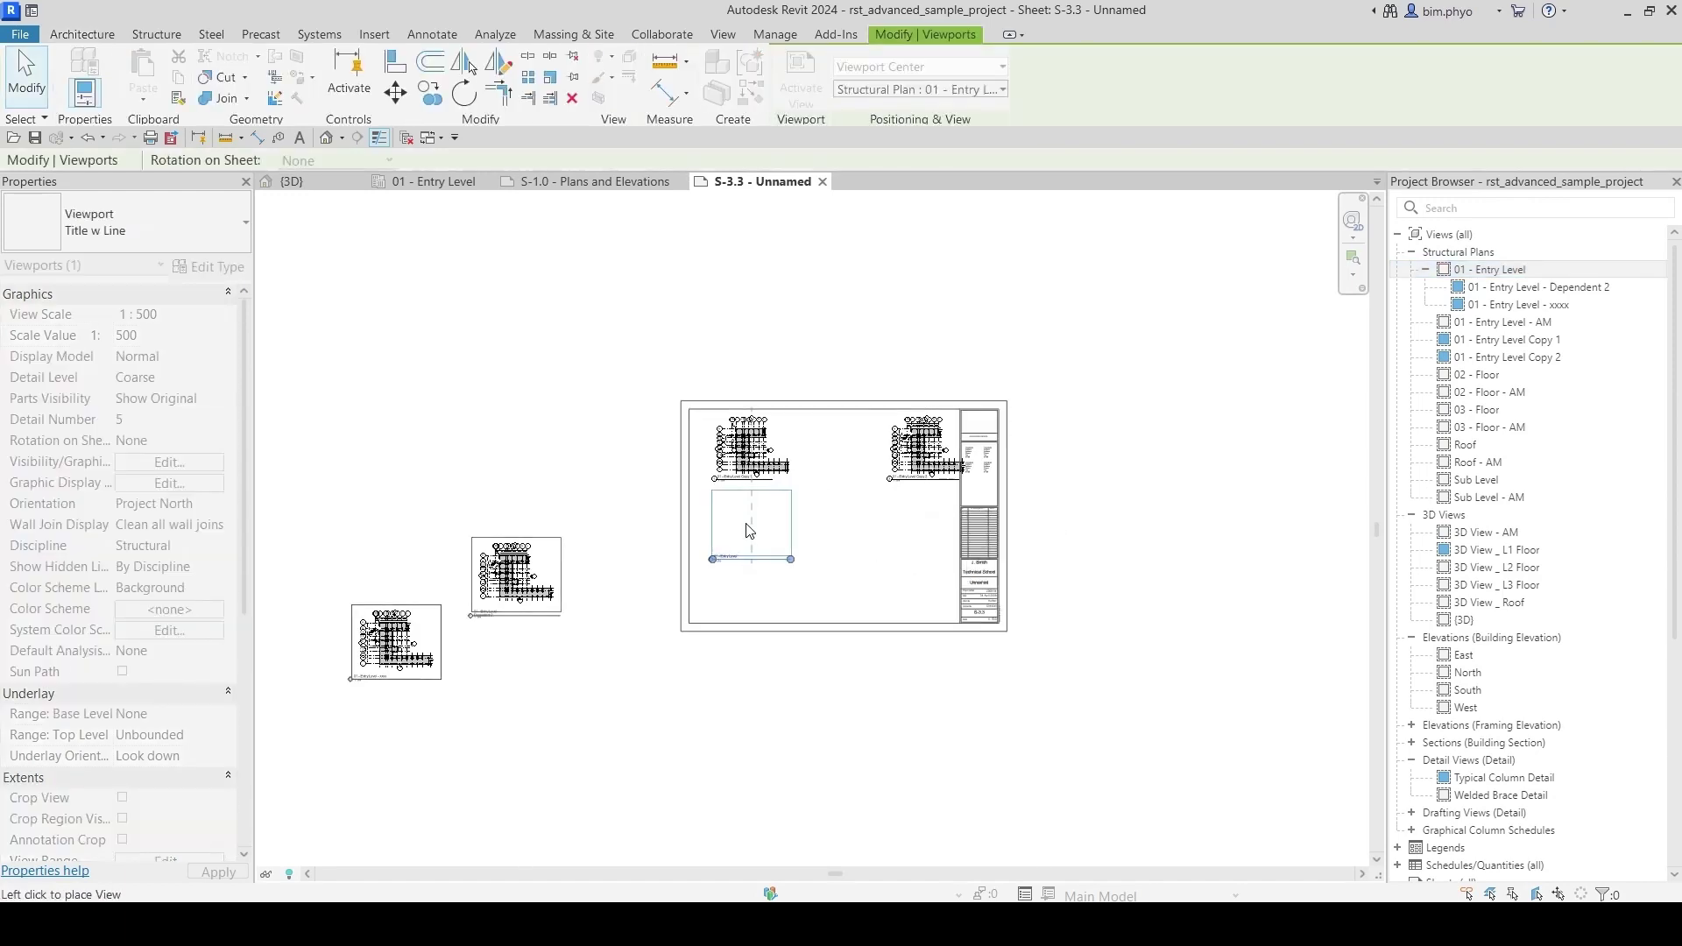
{"action": "left_click", "coordinate": [1189, 680]}
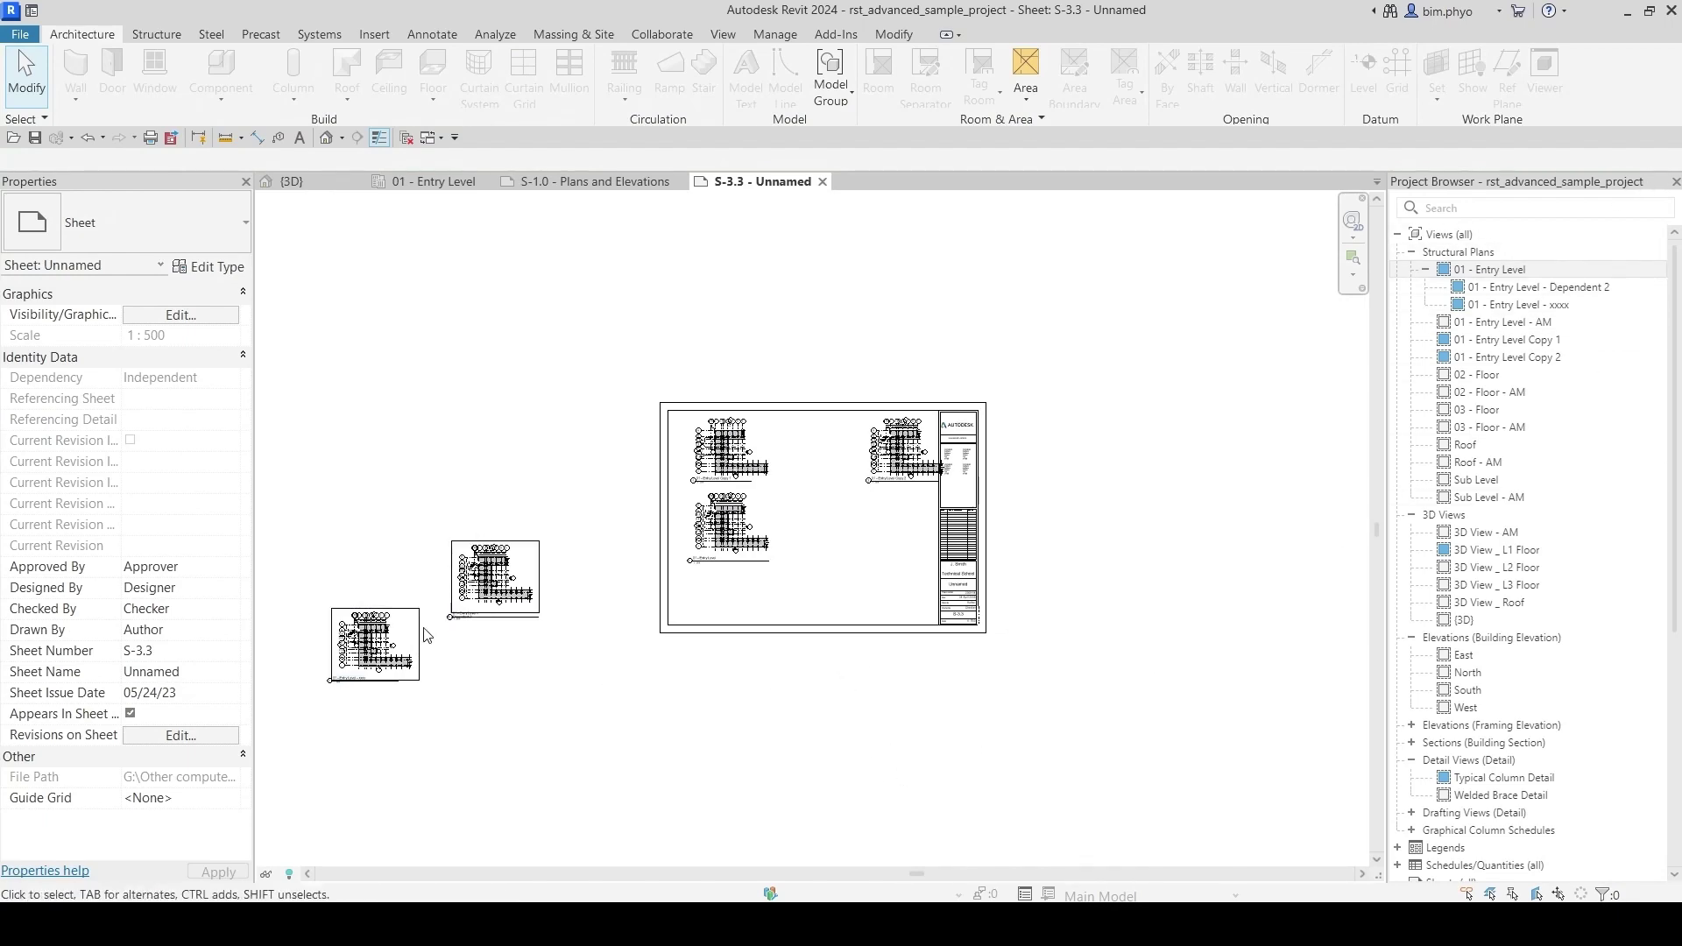
Step: Inspect the two dependent viewports outside the titleblock and activate the Dependent 2 viewport for editing
{"action": "scroll", "coordinate": [464, 635], "scroll_direction": "up", "scroll_amount": 3}
{"action": "left_click_drag", "start_coordinate": [651, 719], "coordinate": [451, 499]}
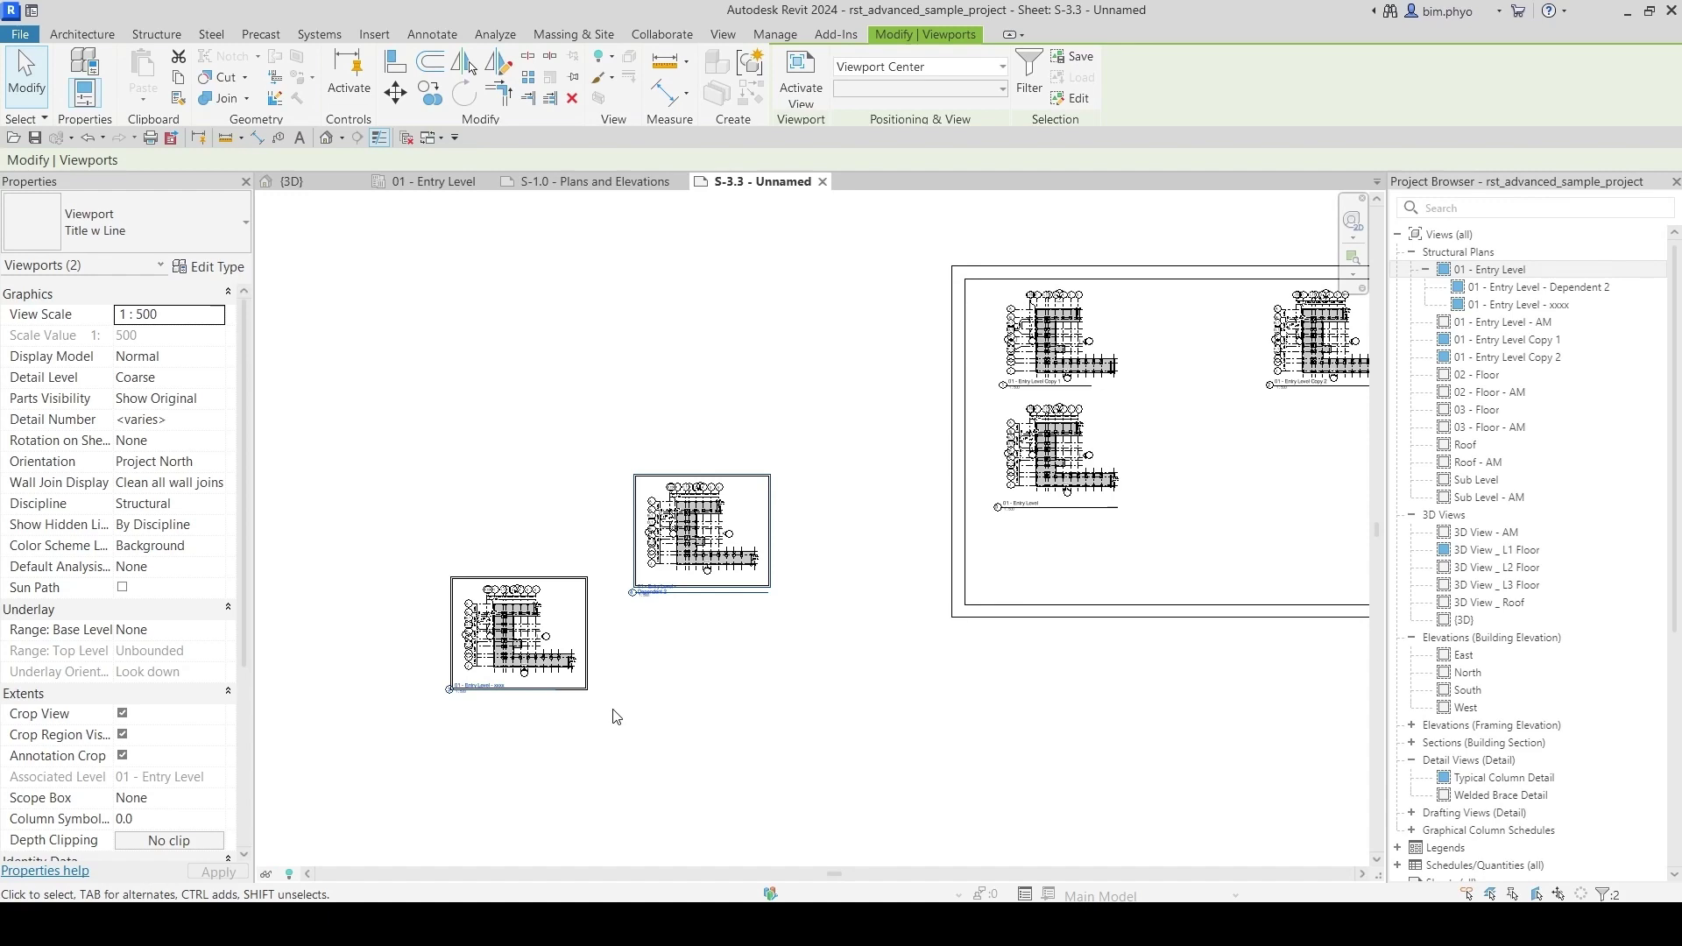
{"action": "left_click", "coordinate": [864, 669]}
{"action": "scroll", "coordinate": [686, 525], "scroll_direction": "up", "scroll_amount": 5}
{"action": "double_click", "coordinate": [686, 525]}
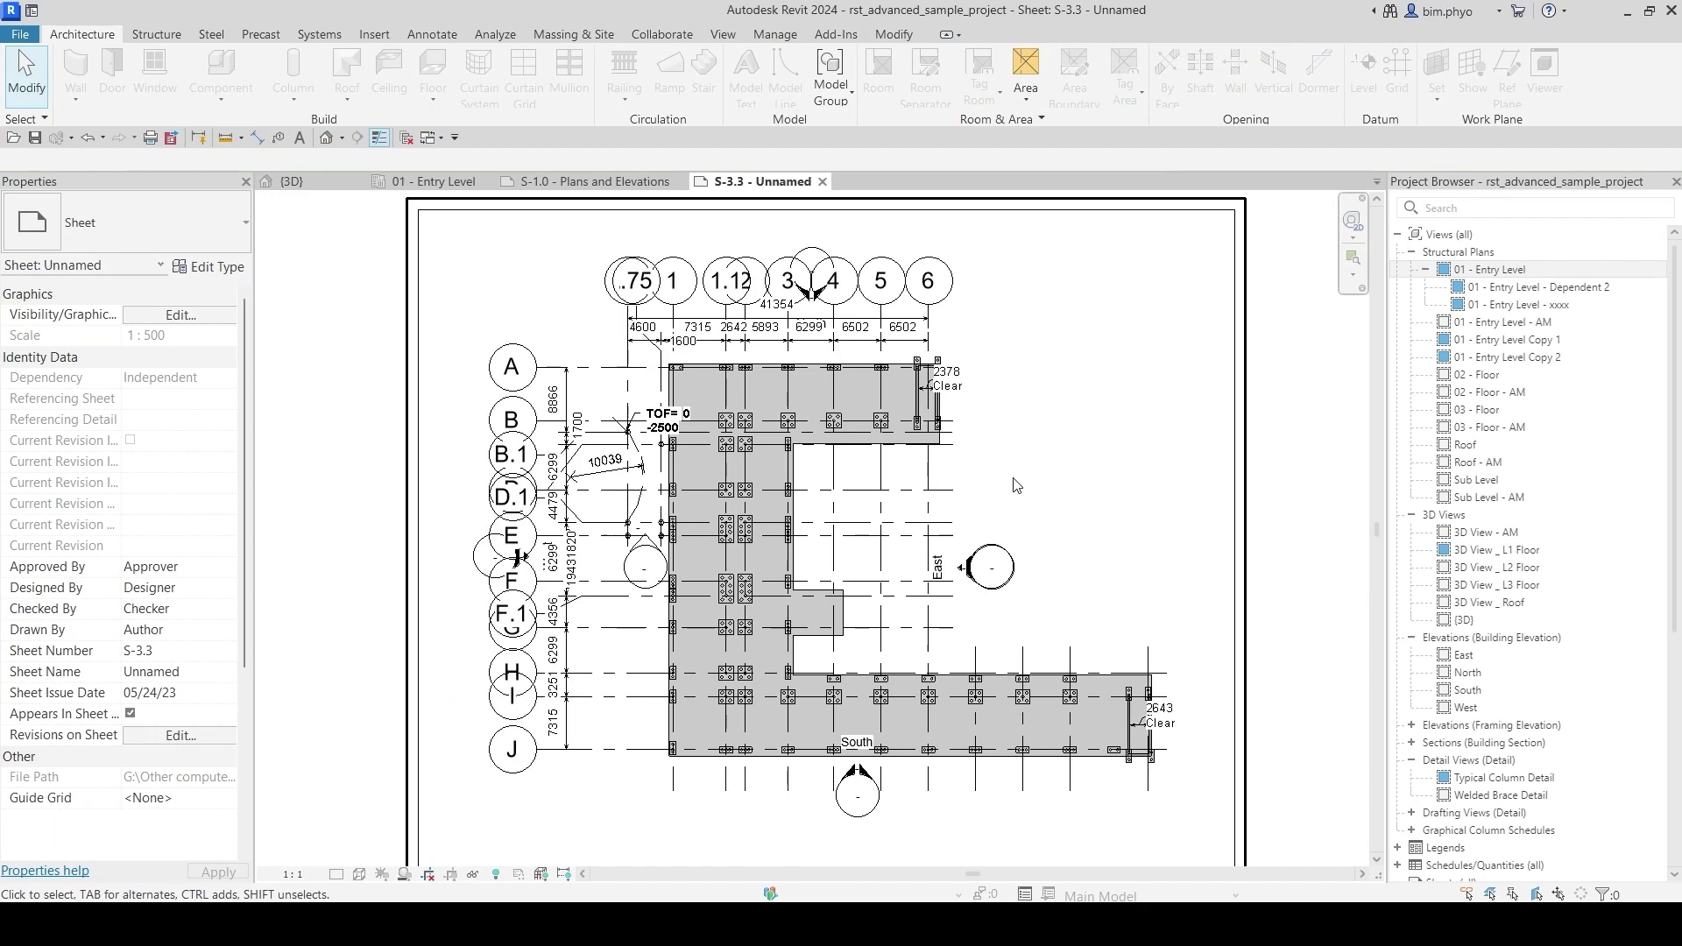
Step: Split the Dependent 2 viewport's crop region vertically into two parts, move the eastern part closer to the western one, and deactivate the view
{"action": "scroll", "coordinate": [971, 341], "scroll_direction": "down", "scroll_amount": 2}
{"action": "left_click", "coordinate": [938, 330]}
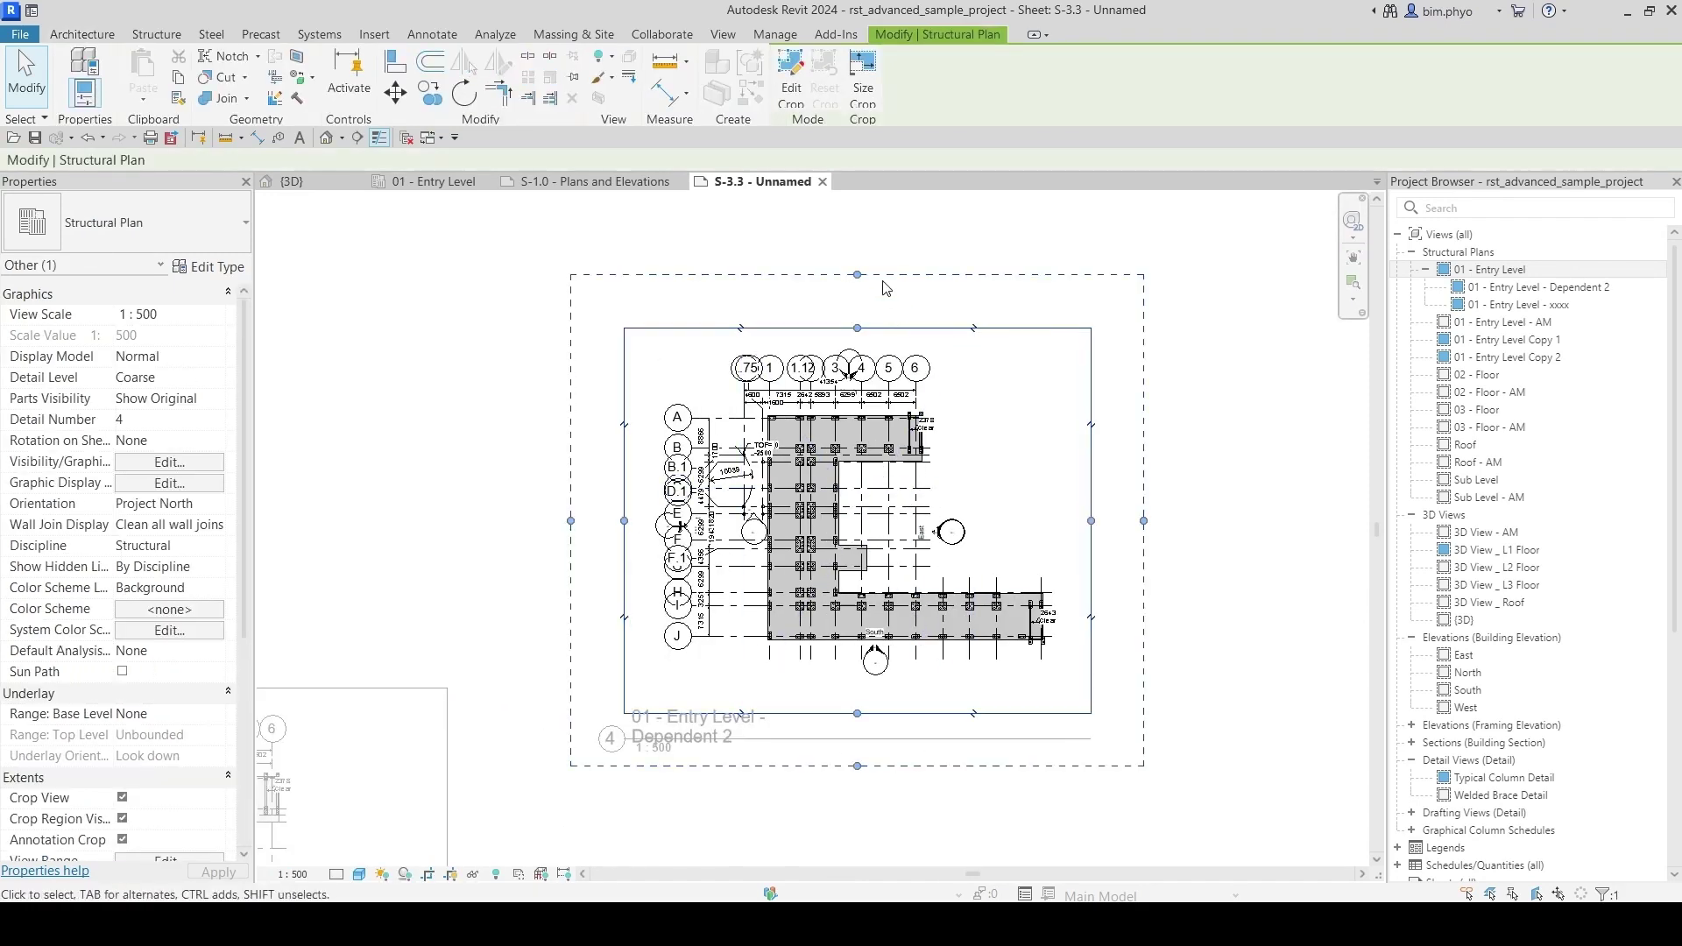
{"action": "left_click", "coordinate": [974, 328]}
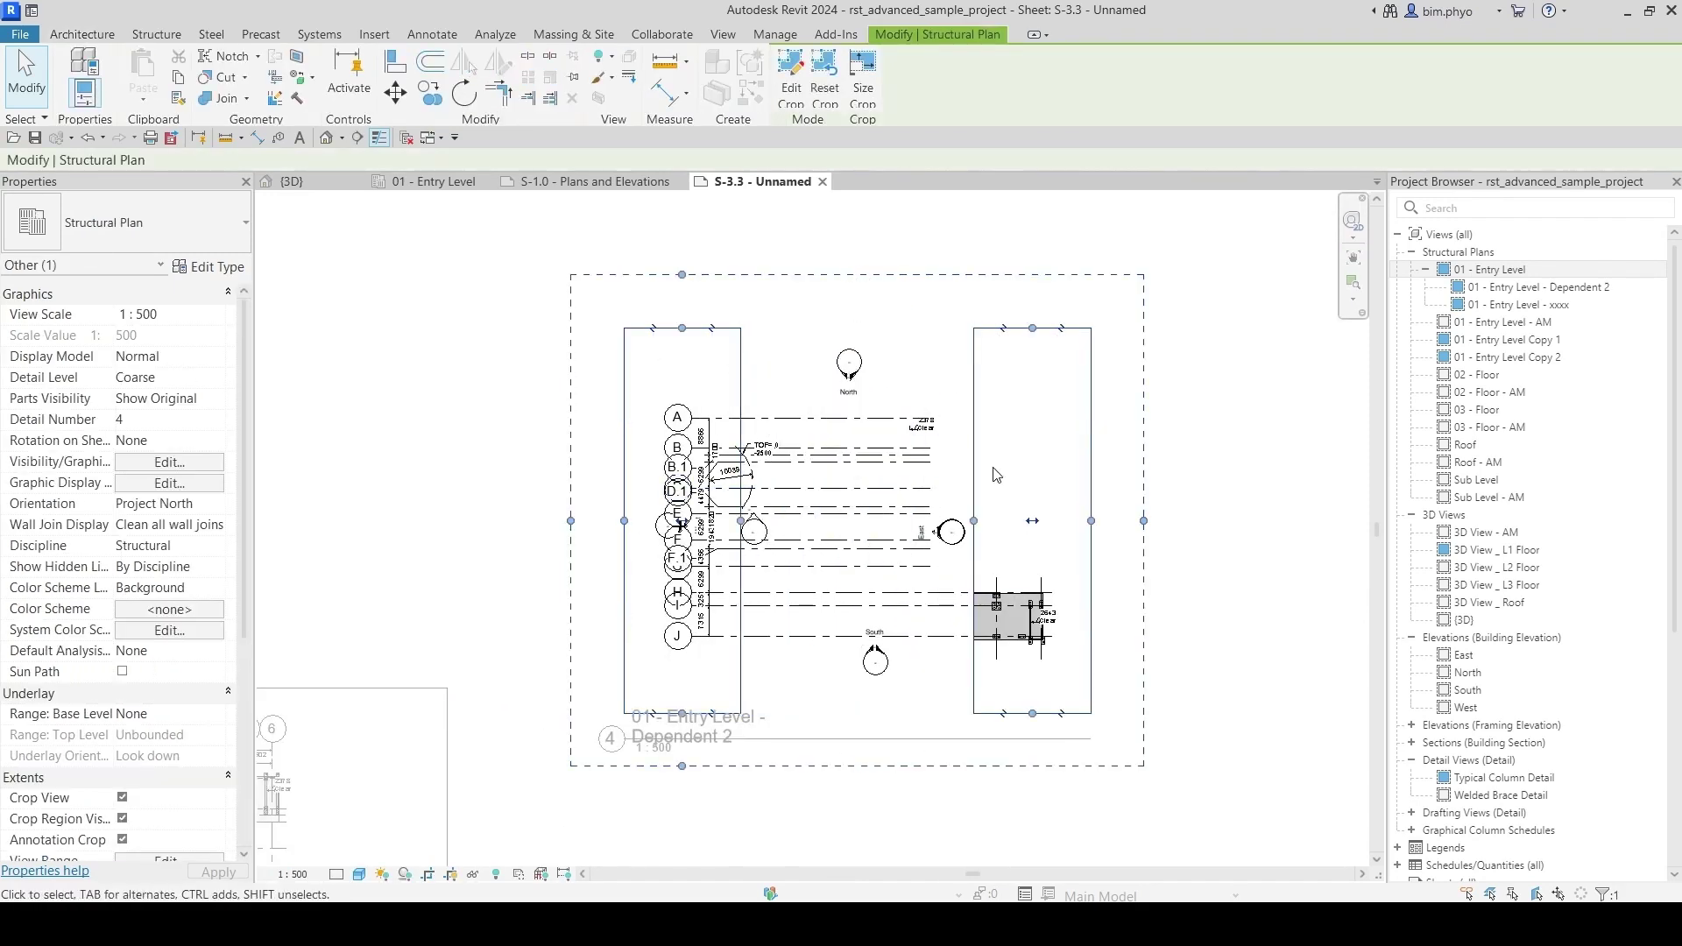
{"action": "left_click_drag", "start_coordinate": [1032, 521], "coordinate": [912, 521]}
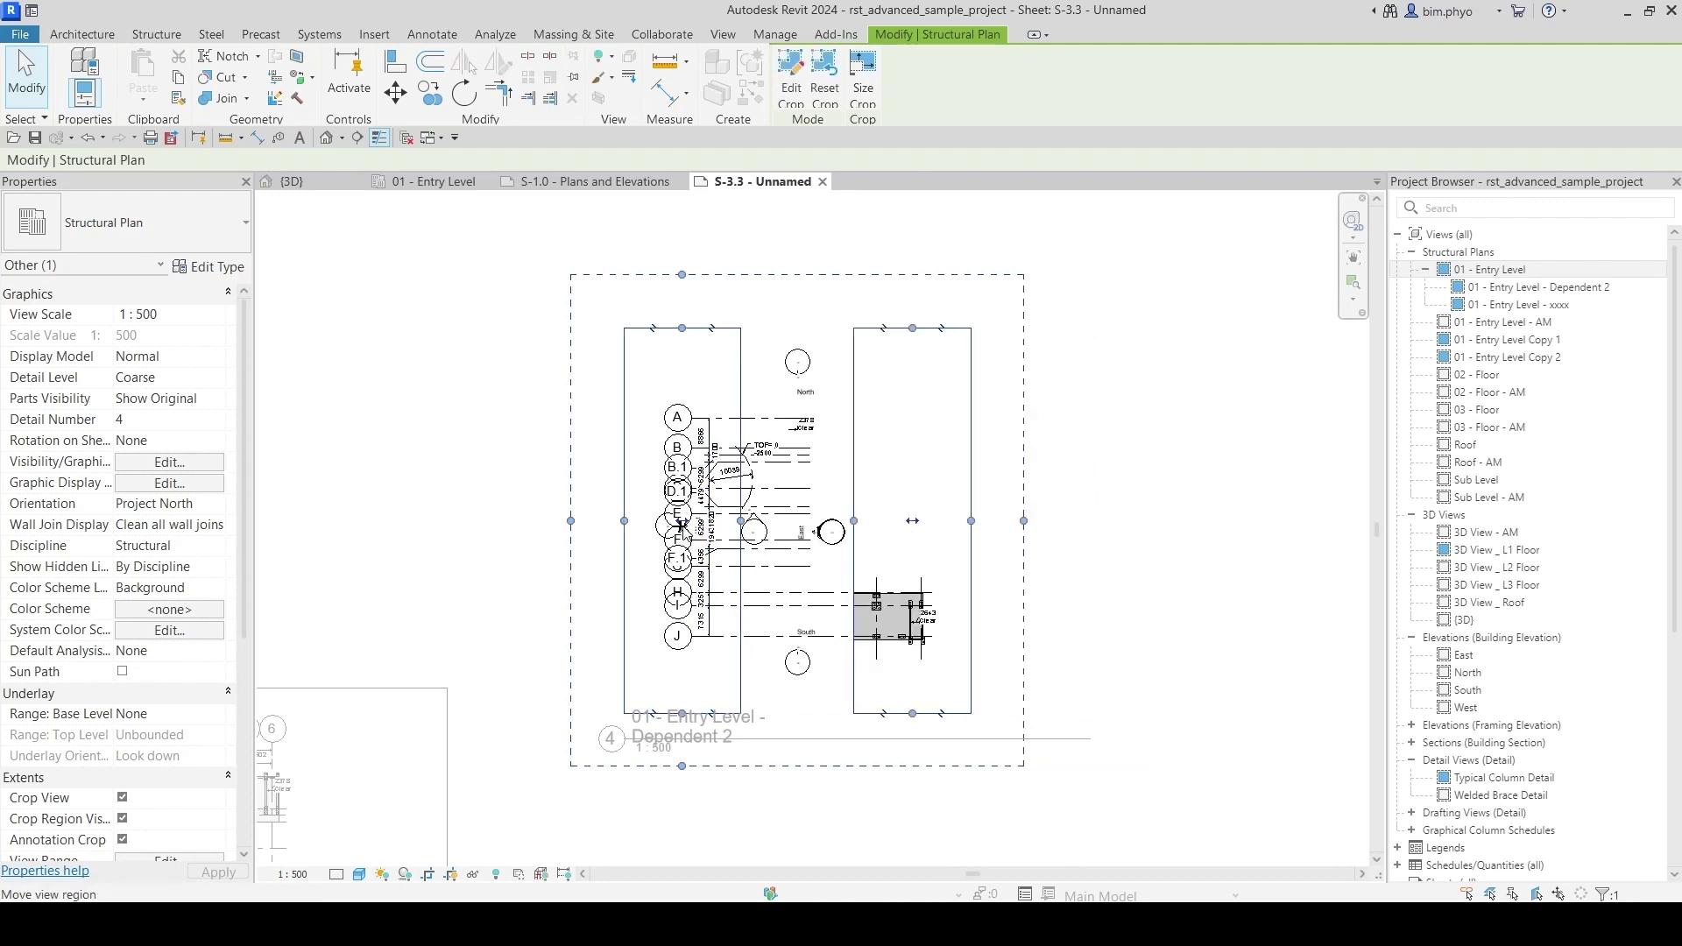
{"action": "left_click", "coordinate": [1168, 595]}
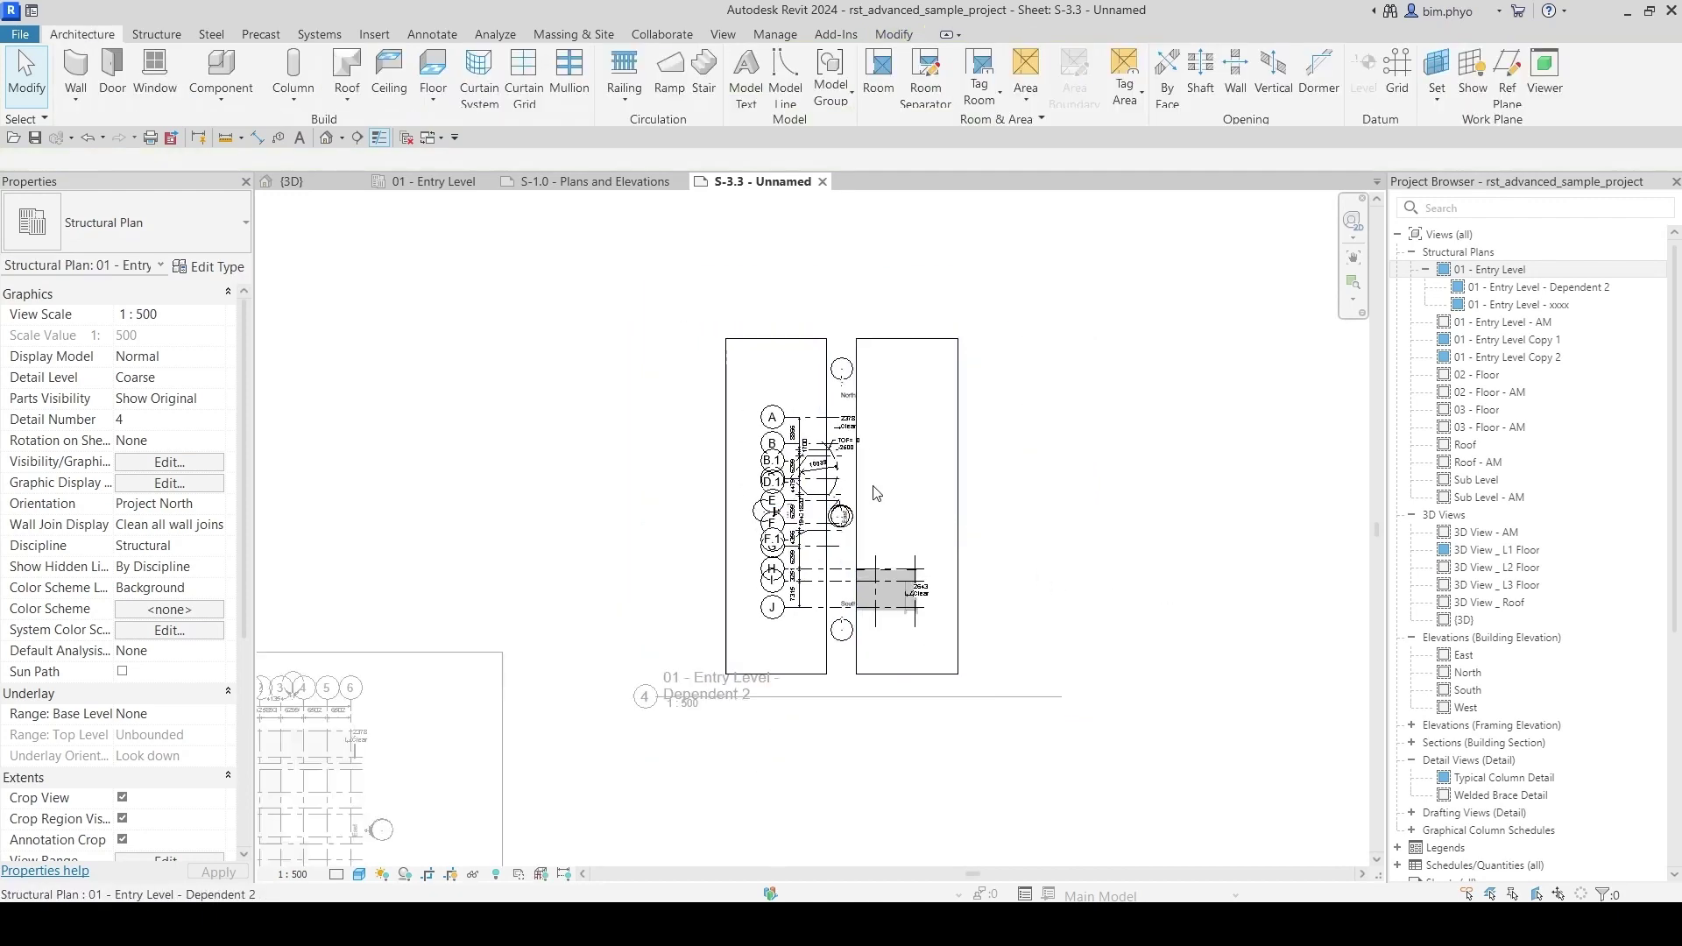
{"action": "scroll", "coordinate": [1021, 616], "scroll_direction": "down", "scroll_amount": 2}
{"action": "scroll", "coordinate": [957, 694], "scroll_direction": "down", "scroll_amount": 4}
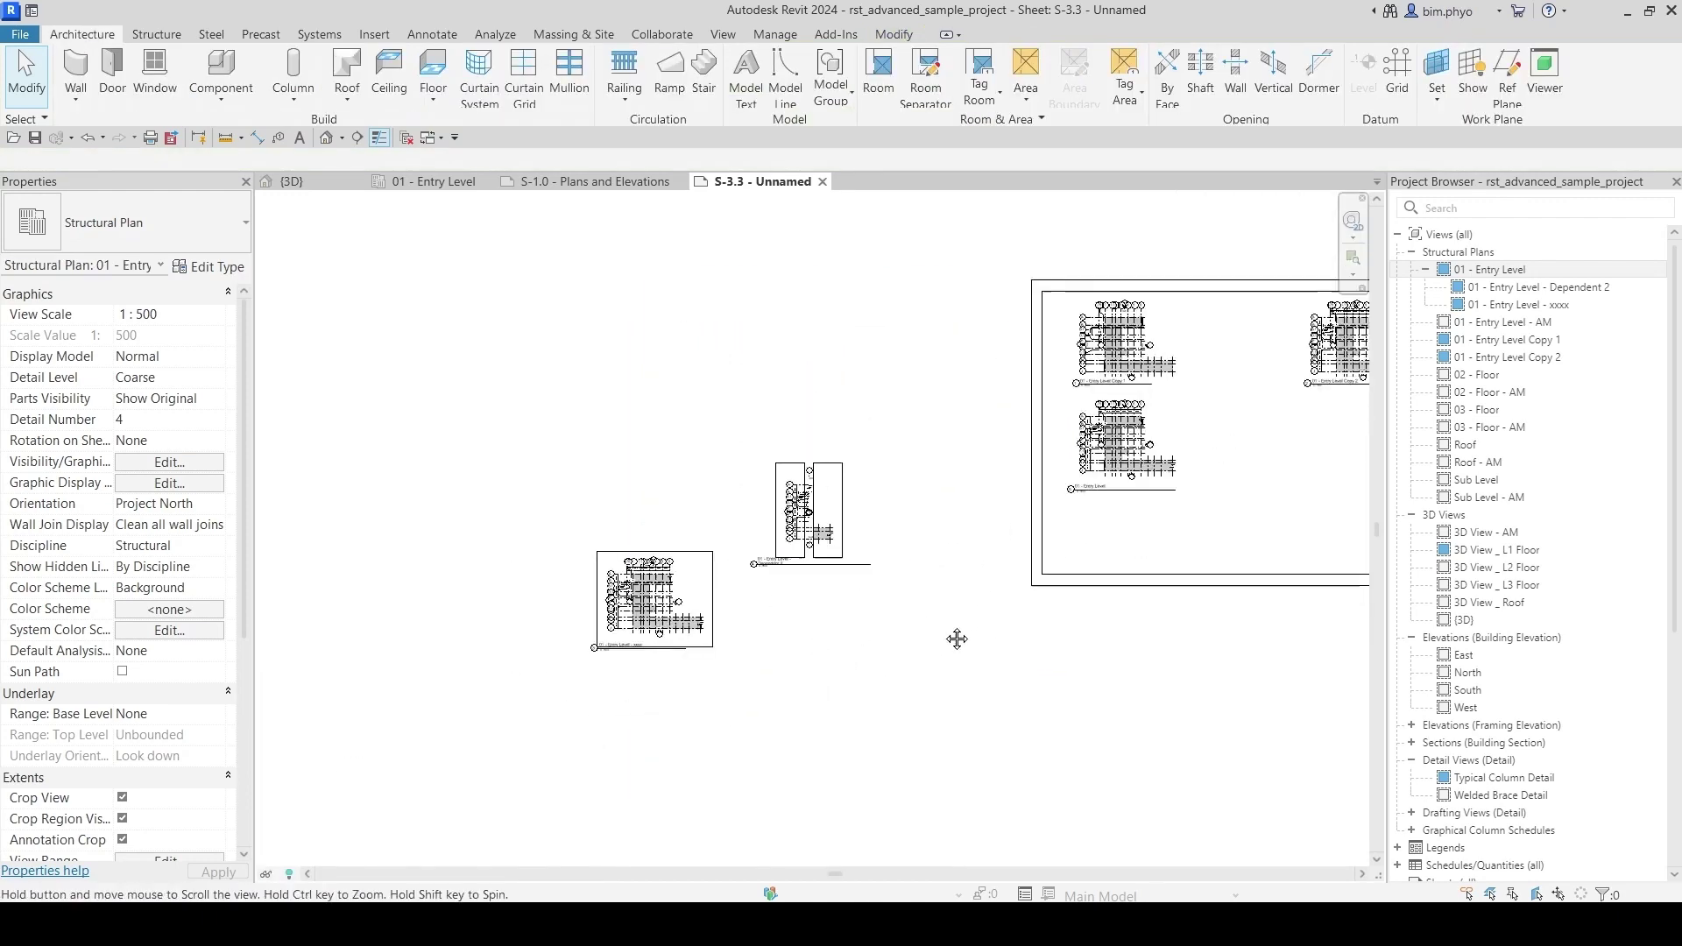
{"action": "double_click", "coordinate": [1032, 466]}
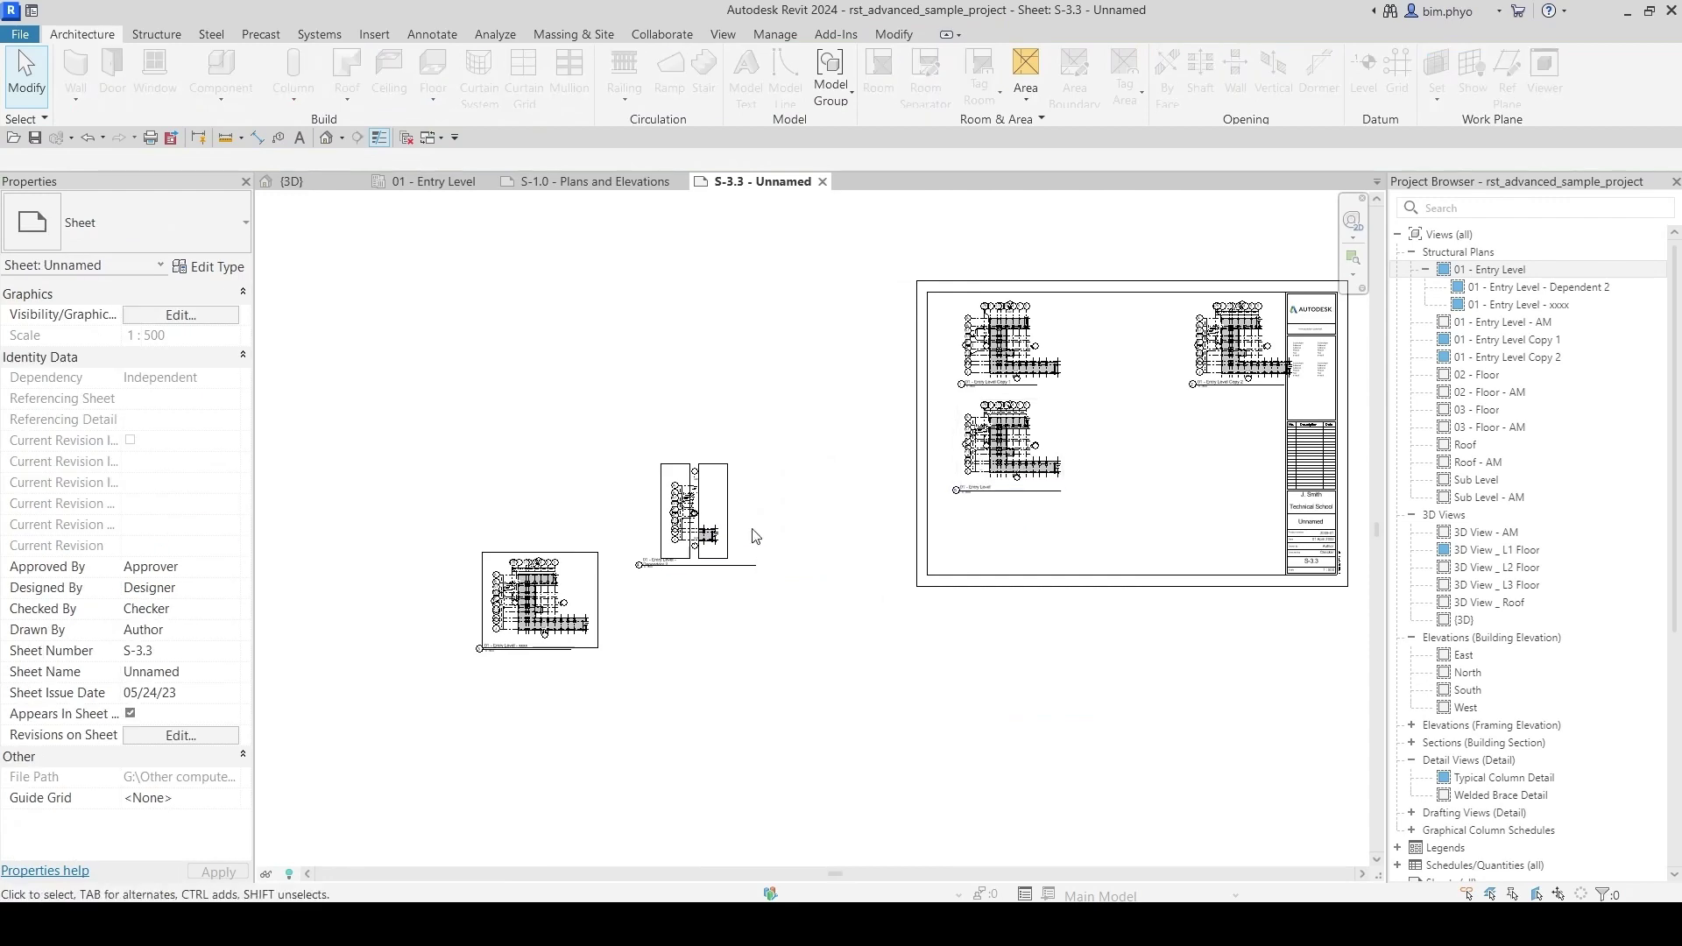
Step: Delete both dependent viewports lying outside the titleblock from sheet S-3.3
{"action": "scroll", "coordinate": [736, 661], "scroll_direction": "up", "scroll_amount": 2}
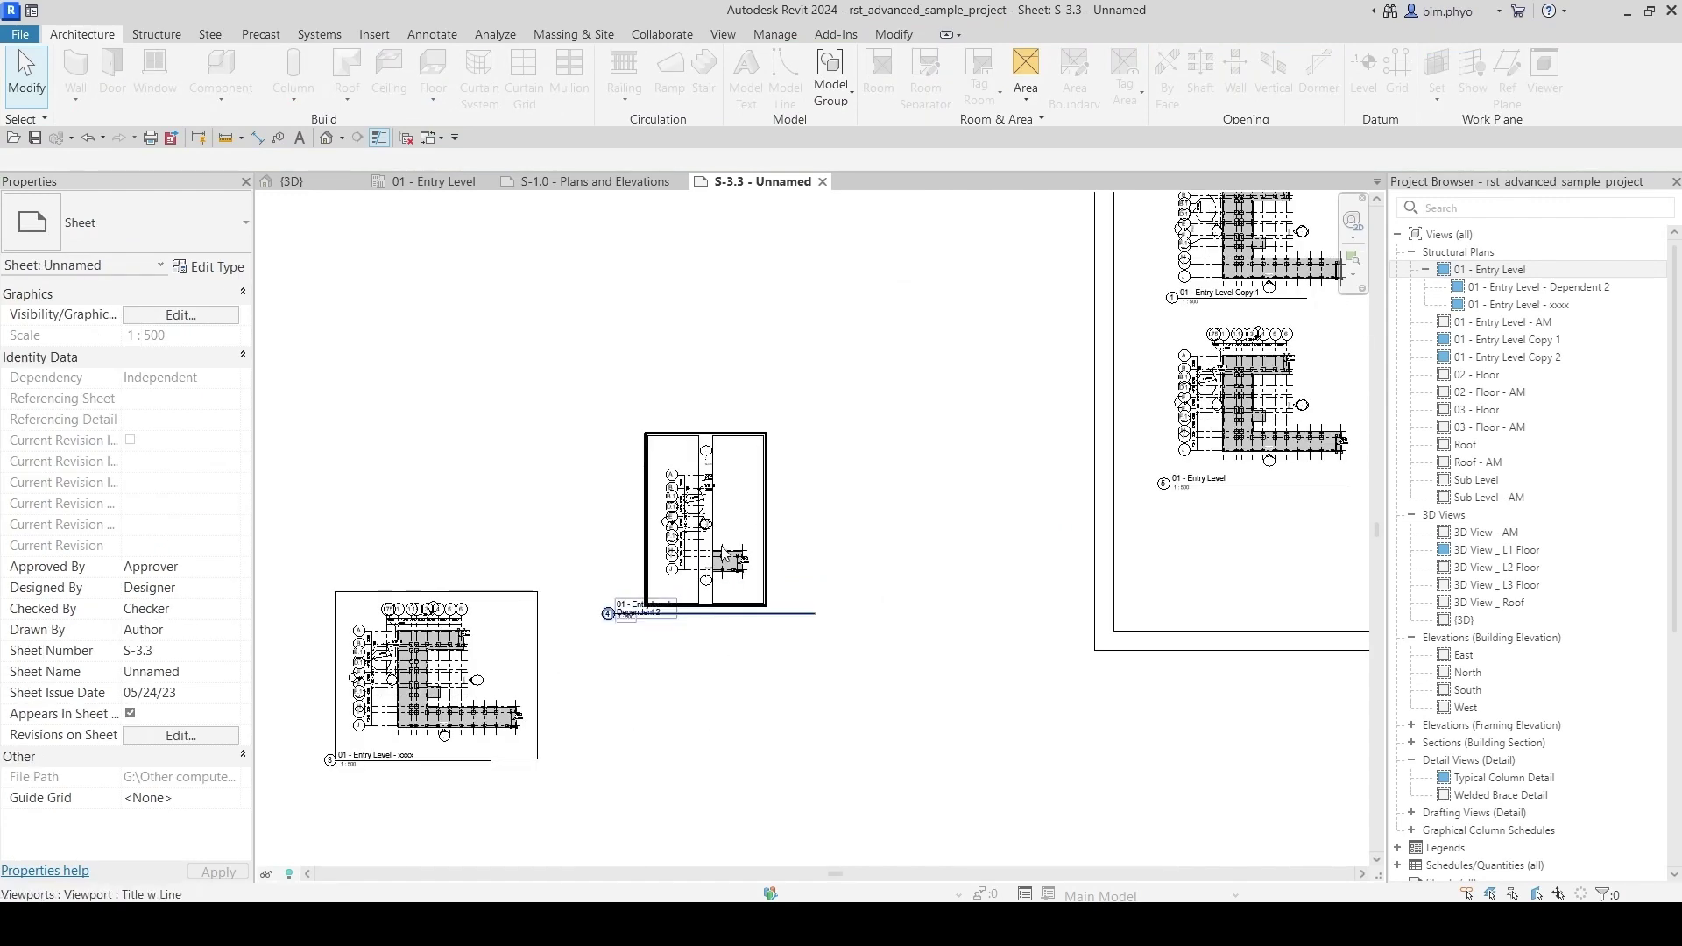
{"action": "scroll", "coordinate": [766, 639], "scroll_direction": "down", "scroll_amount": 2}
{"action": "scroll", "coordinate": [771, 644], "scroll_direction": "up", "scroll_amount": 5}
{"action": "scroll", "coordinate": [833, 715], "scroll_direction": "down", "scroll_amount": 3}
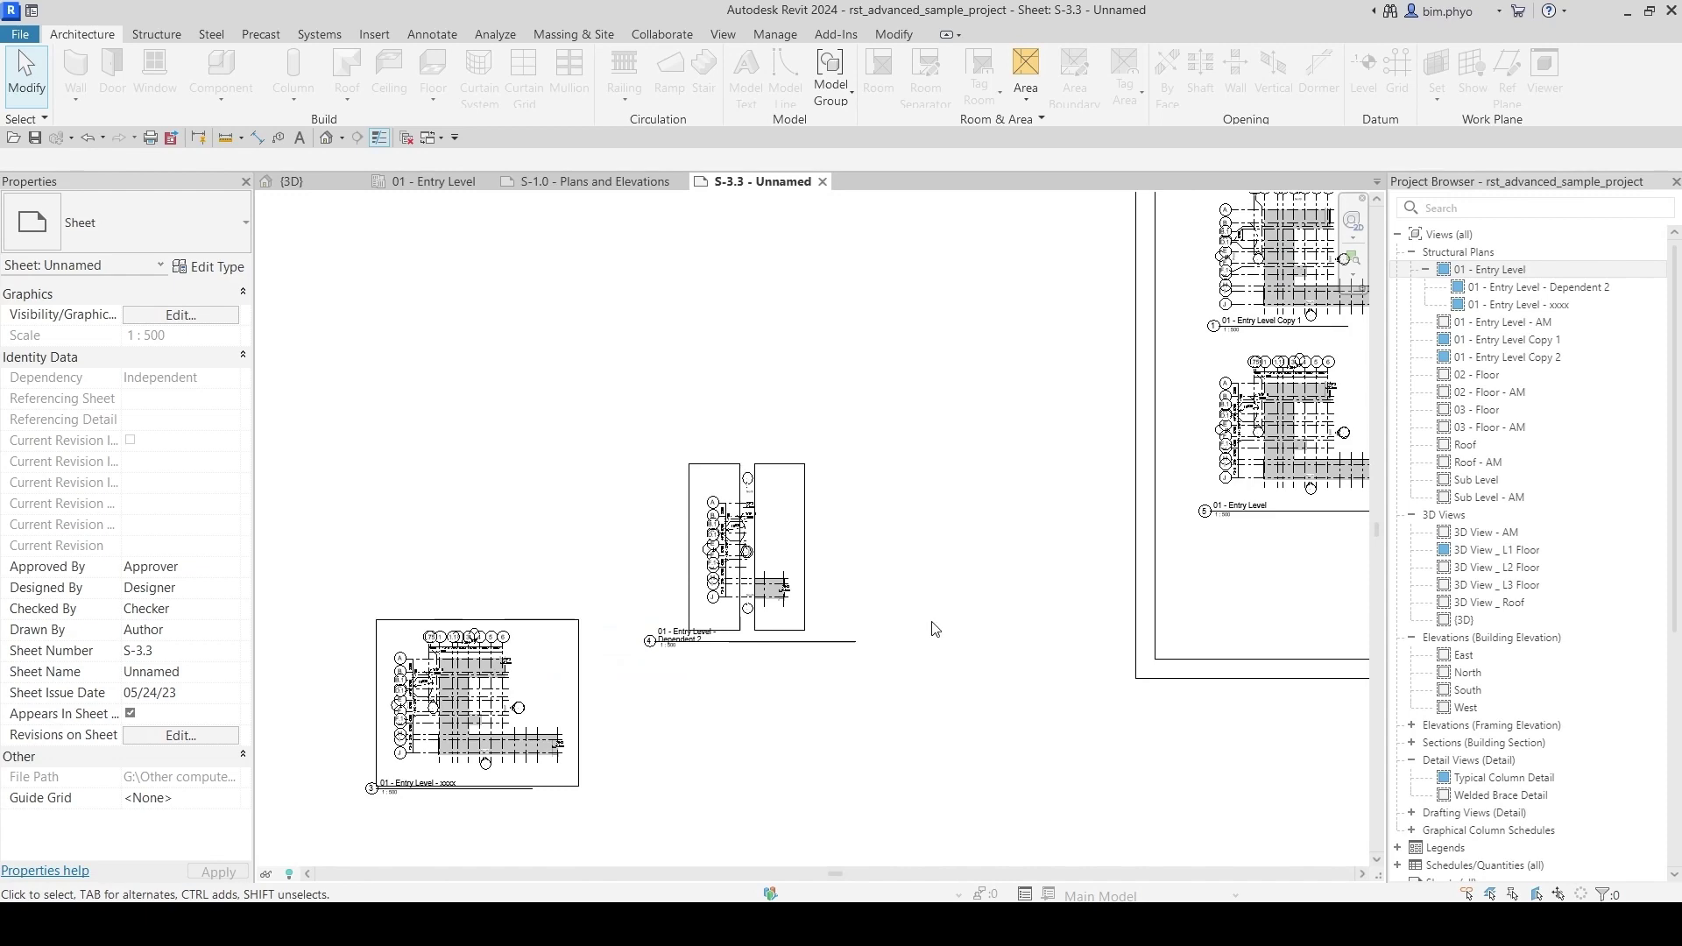
{"action": "scroll", "coordinate": [764, 611], "scroll_direction": "down", "scroll_amount": 3}
{"action": "middle_click_drag", "start_coordinate": [840, 646], "coordinate": [716, 621]}
{"action": "scroll", "coordinate": [716, 621], "scroll_direction": "down", "scroll_amount": 1}
{"action": "left_click_drag", "start_coordinate": [578, 657], "coordinate": [395, 488]}
{"action": "key", "text": "Delete"}
{"action": "middle_click_drag", "start_coordinate": [948, 260], "coordinate": [657, 282]}
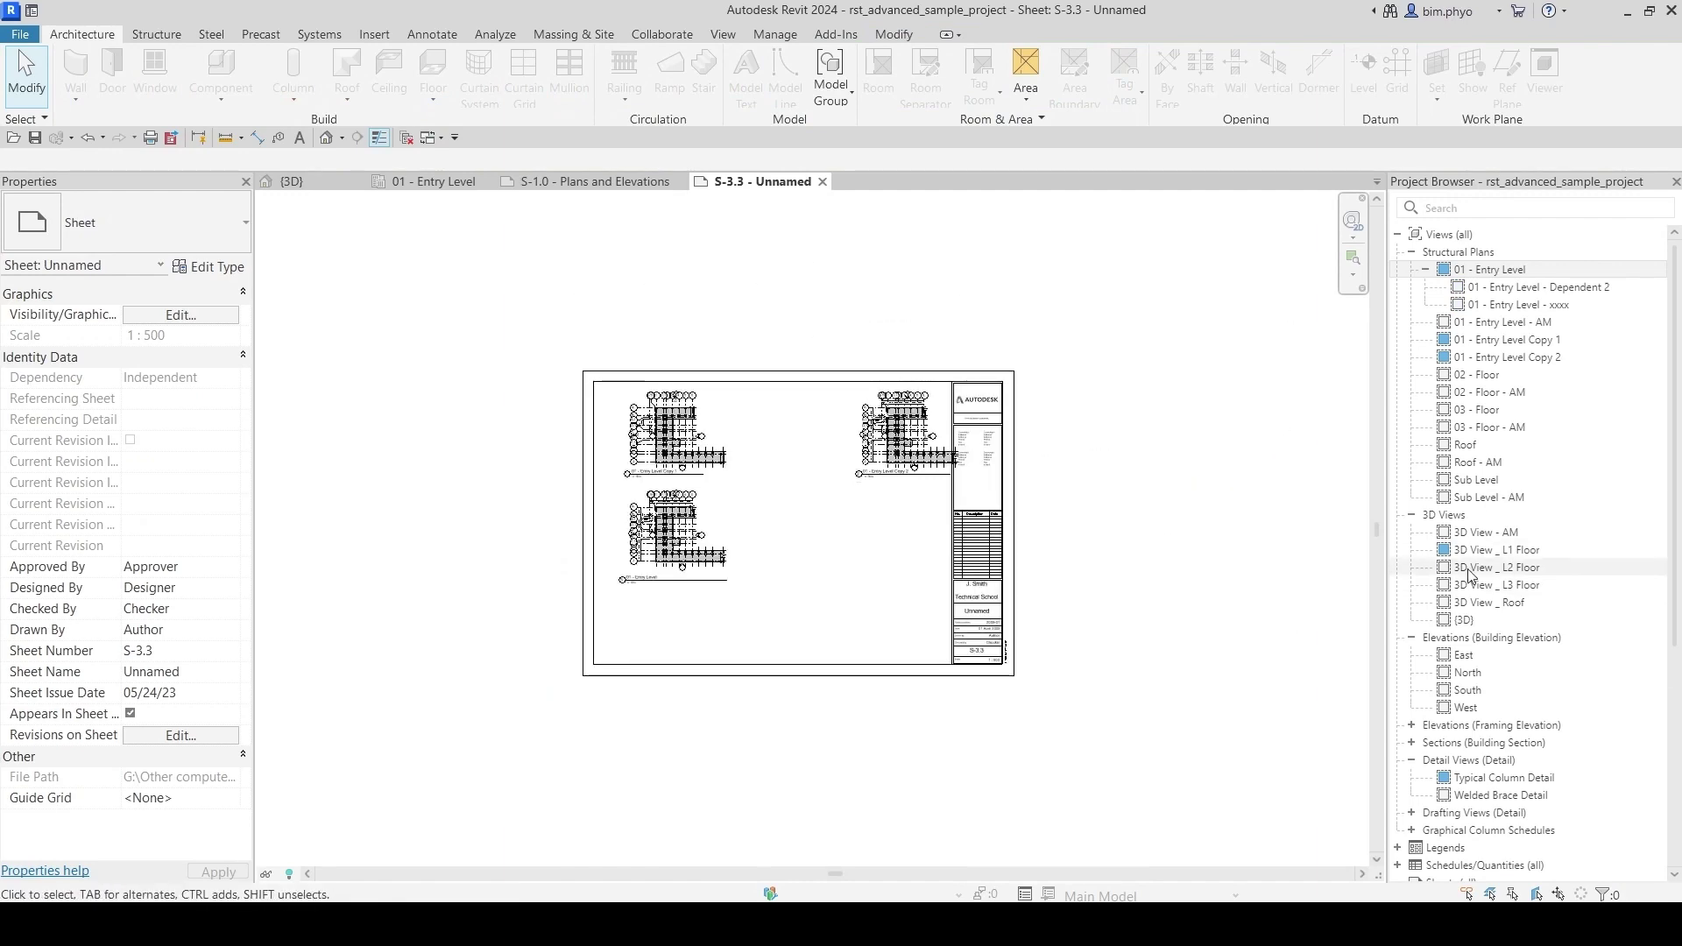
Step: Make two duplicates of 3D View - AM and open the 3D View _ L1 Floor view
{"action": "left_click", "coordinate": [1490, 534]}
{"action": "right_click", "coordinate": [1489, 533]}
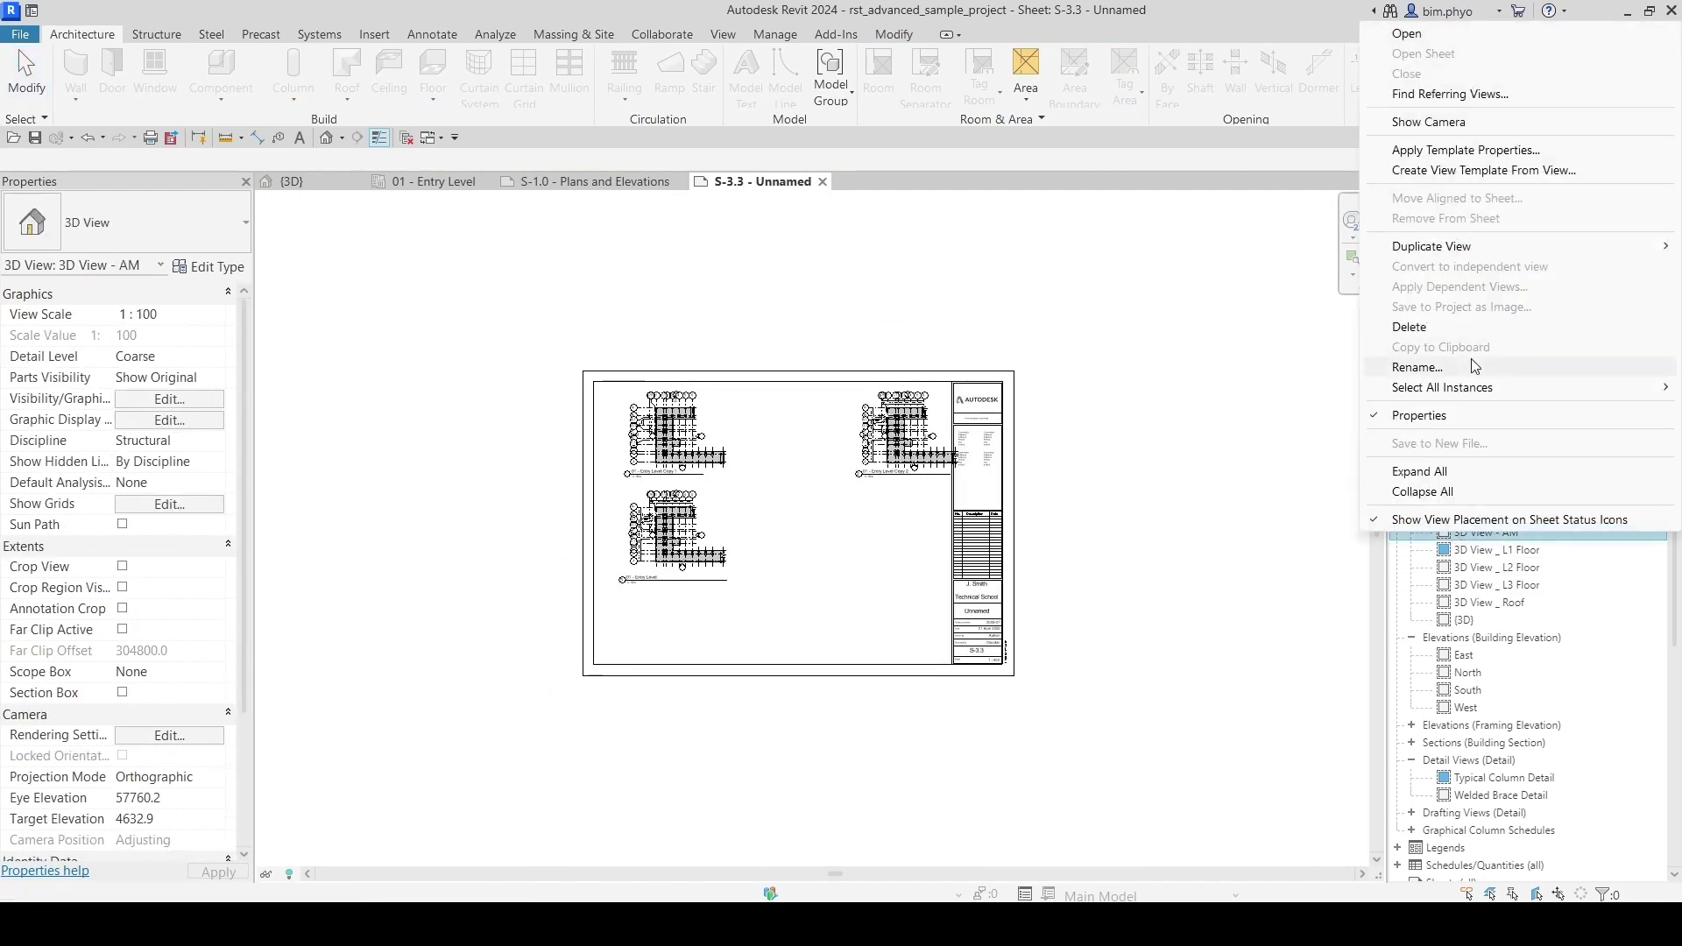
{"action": "mouse_move", "coordinate": [1447, 248]}
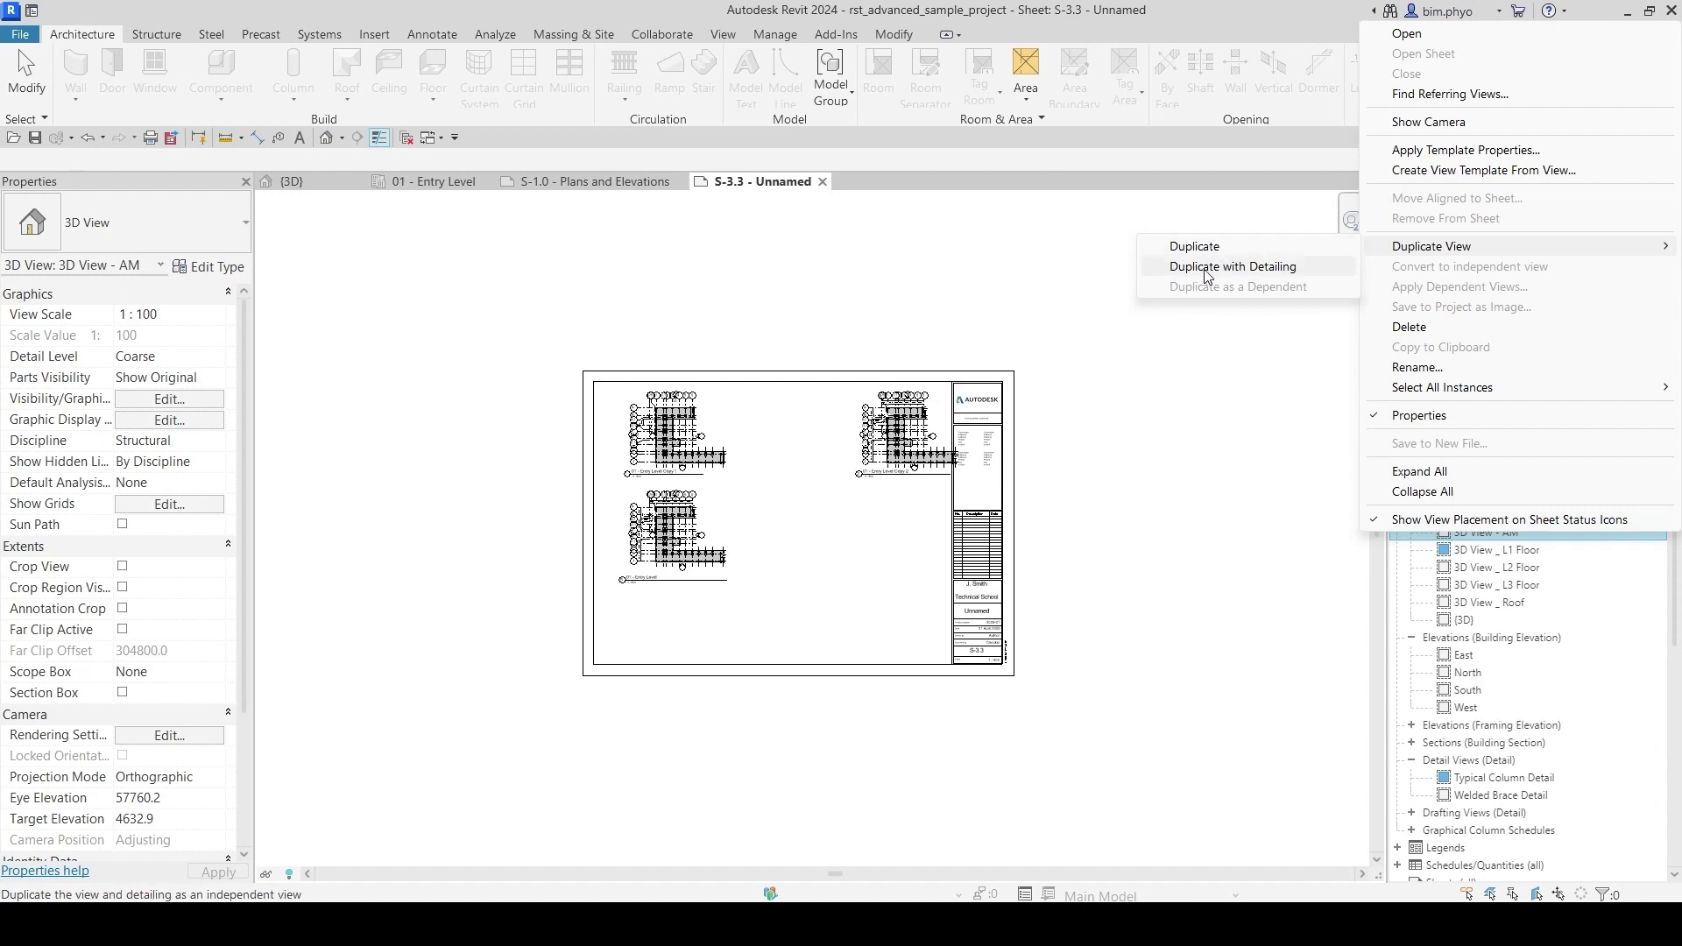
{"action": "left_click", "coordinate": [1201, 432]}
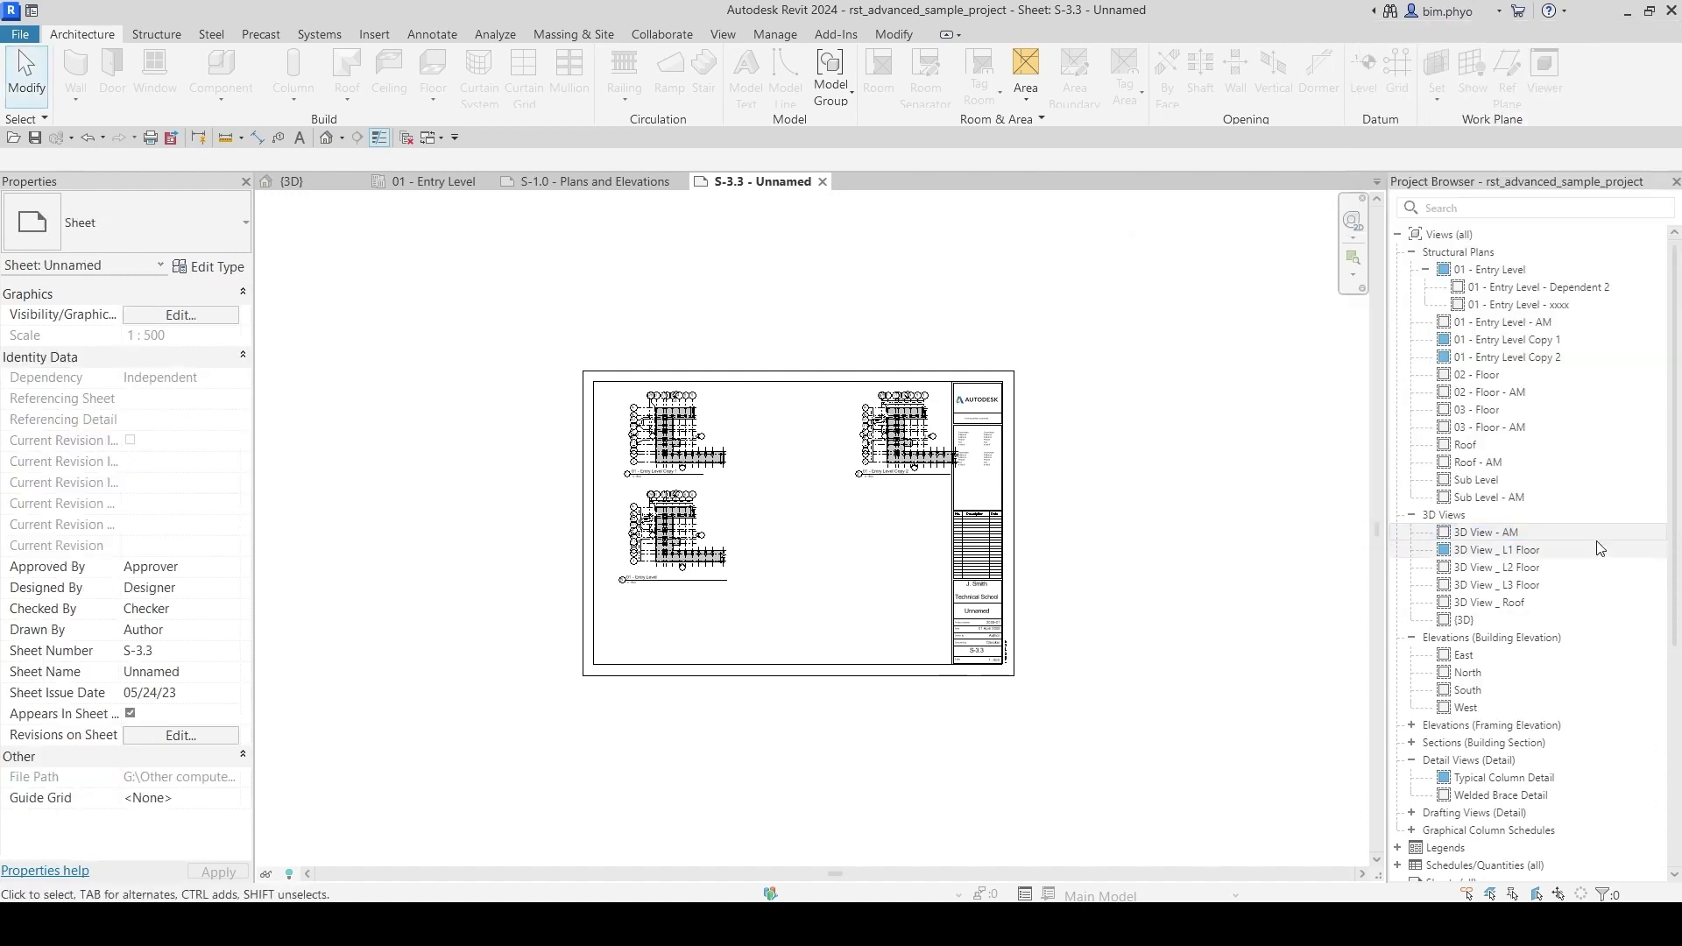
{"action": "left_click", "coordinate": [1492, 536]}
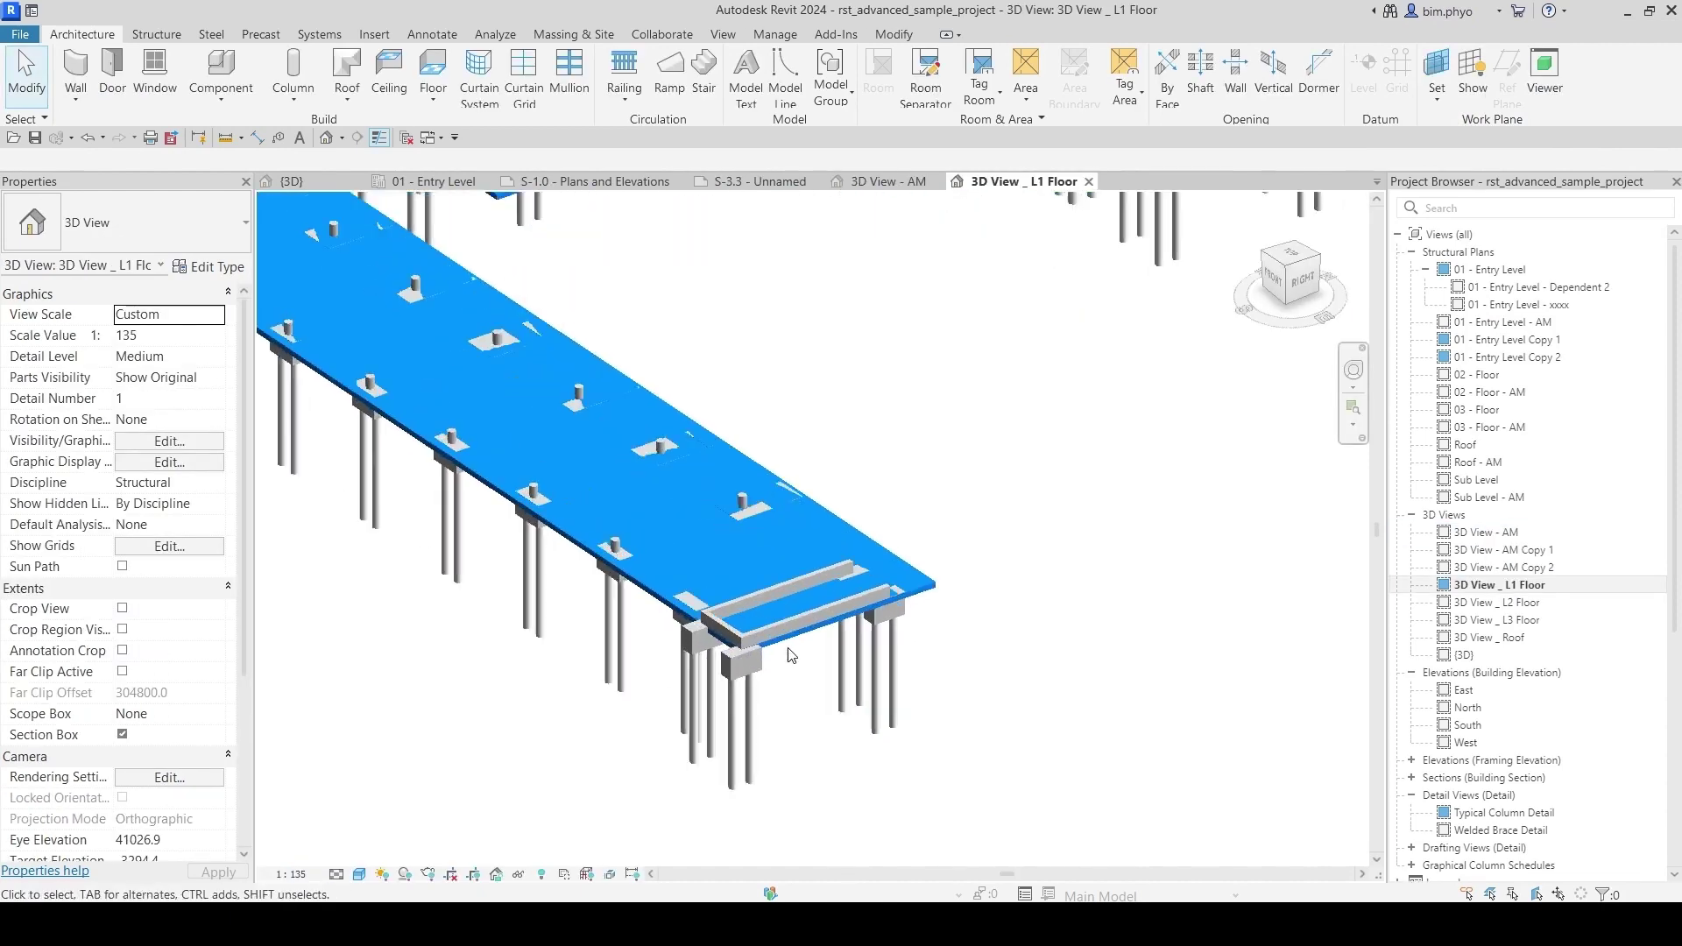
Step: Place two spot elevations with leaders in 3D View _ L1 Floor, one on the corner pile cap and one on the slab nearby
{"action": "scroll", "coordinate": [716, 633], "scroll_direction": "up", "scroll_amount": 5}
{"action": "key", "text": "l"}
{"action": "scroll", "coordinate": [679, 675], "scroll_direction": "up", "scroll_amount": 4}
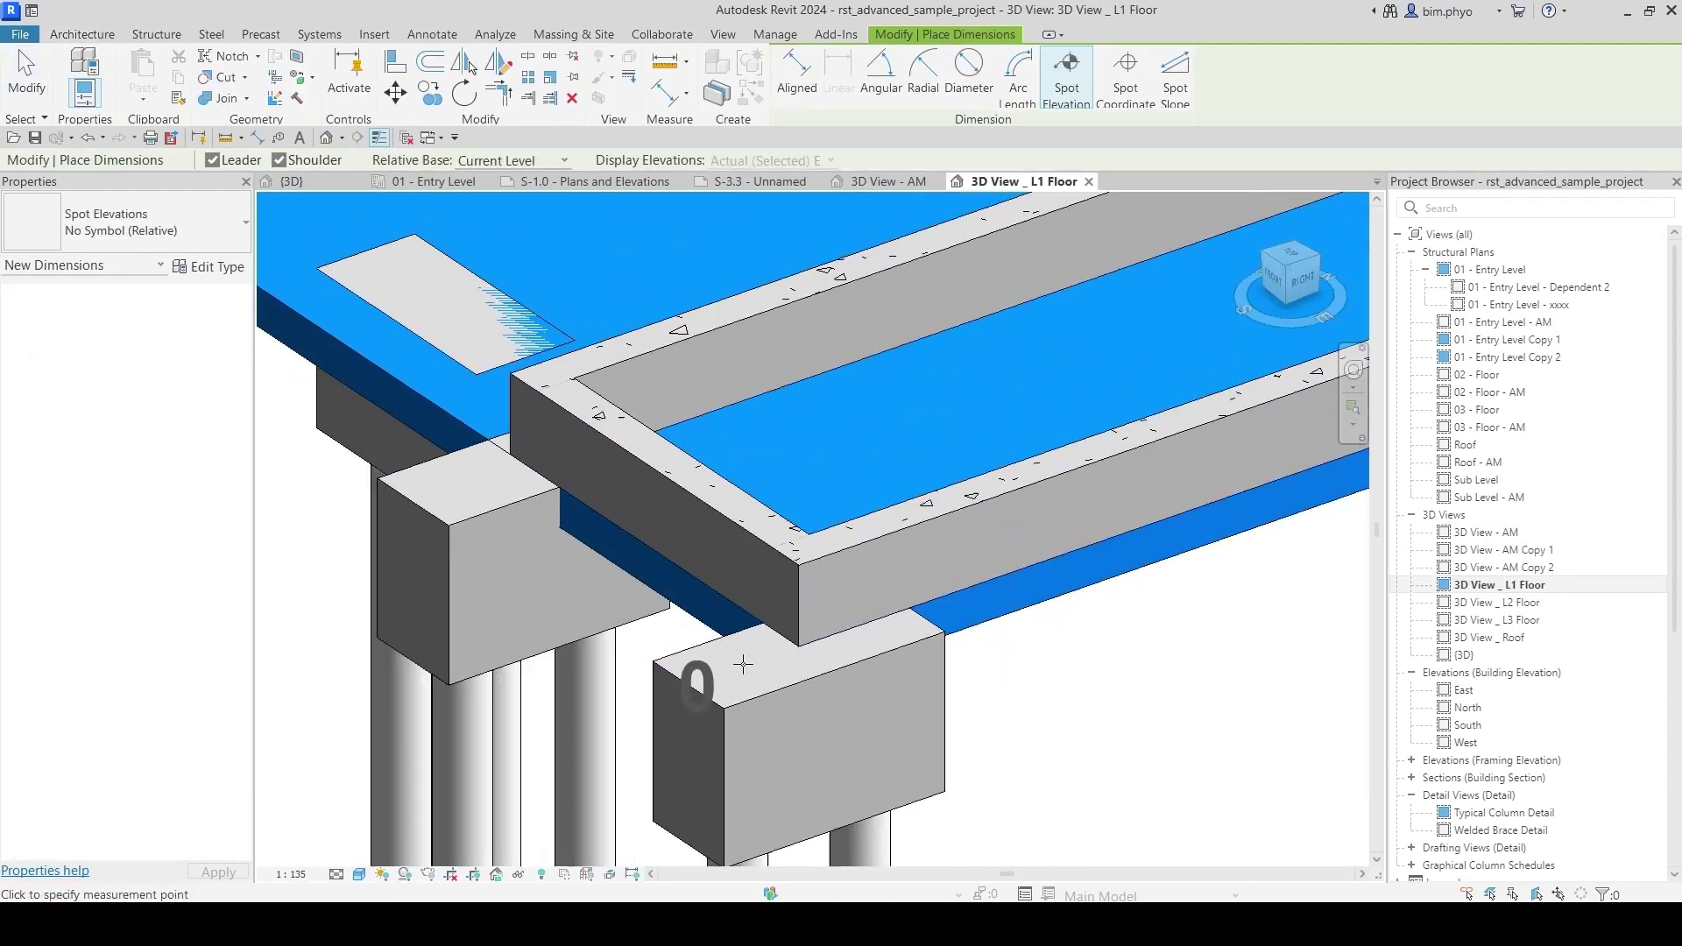
{"action": "left_click", "coordinate": [438, 484]}
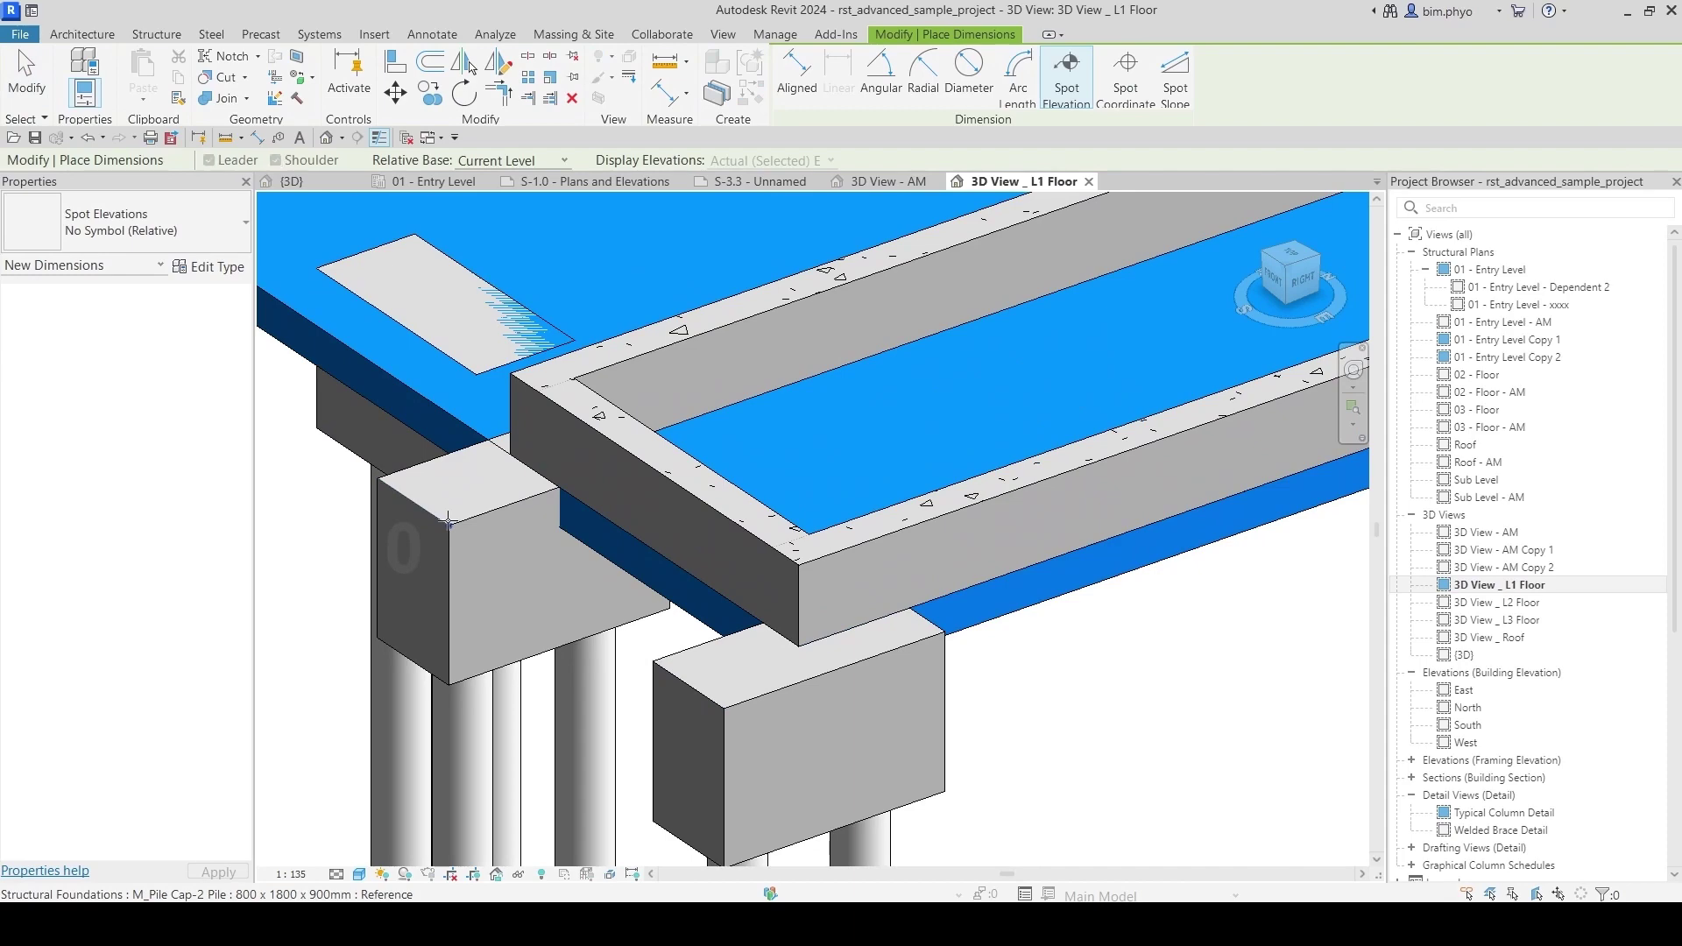
{"action": "left_click", "coordinate": [359, 539]}
{"action": "middle_click_drag", "start_coordinate": [326, 386], "coordinate": [722, 594]}
{"action": "left_click", "coordinate": [756, 506]}
{"action": "left_click", "coordinate": [742, 451]}
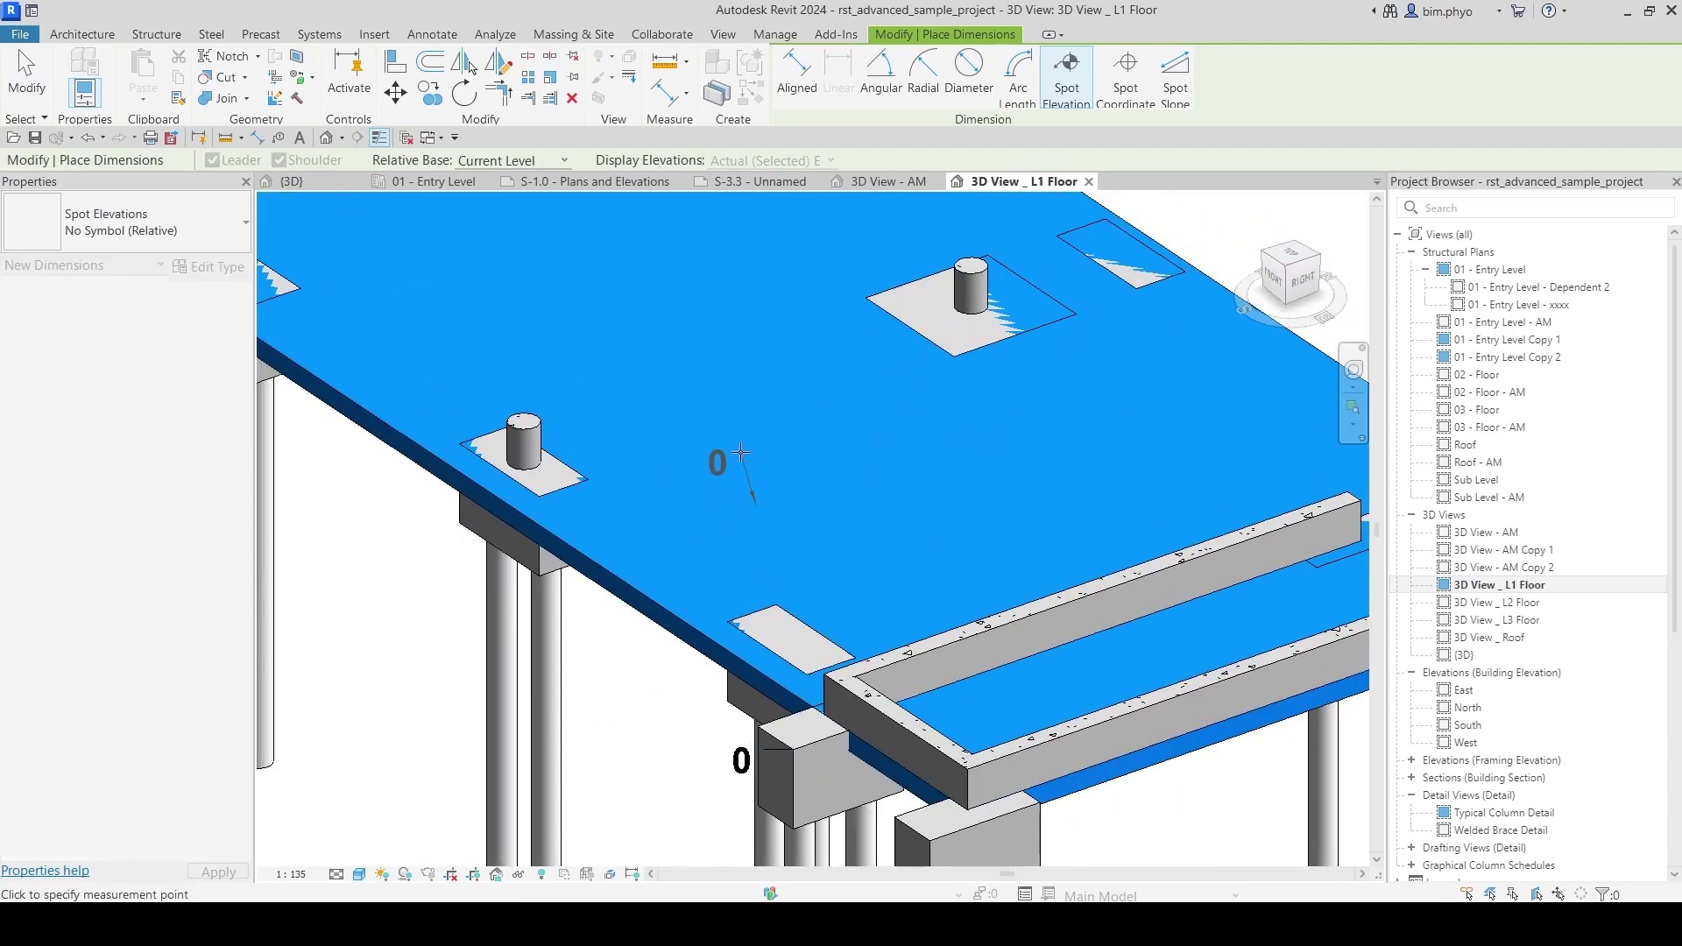
{"action": "left_click", "coordinate": [657, 452]}
{"action": "key", "text": "Escape"}
{"action": "key", "text": "Escape"}
Step: Duplicate 3D View _ L1 Floor once with the plain Duplicate option and once with Duplicate with Detailing
{"action": "right_click", "coordinate": [1490, 585]}
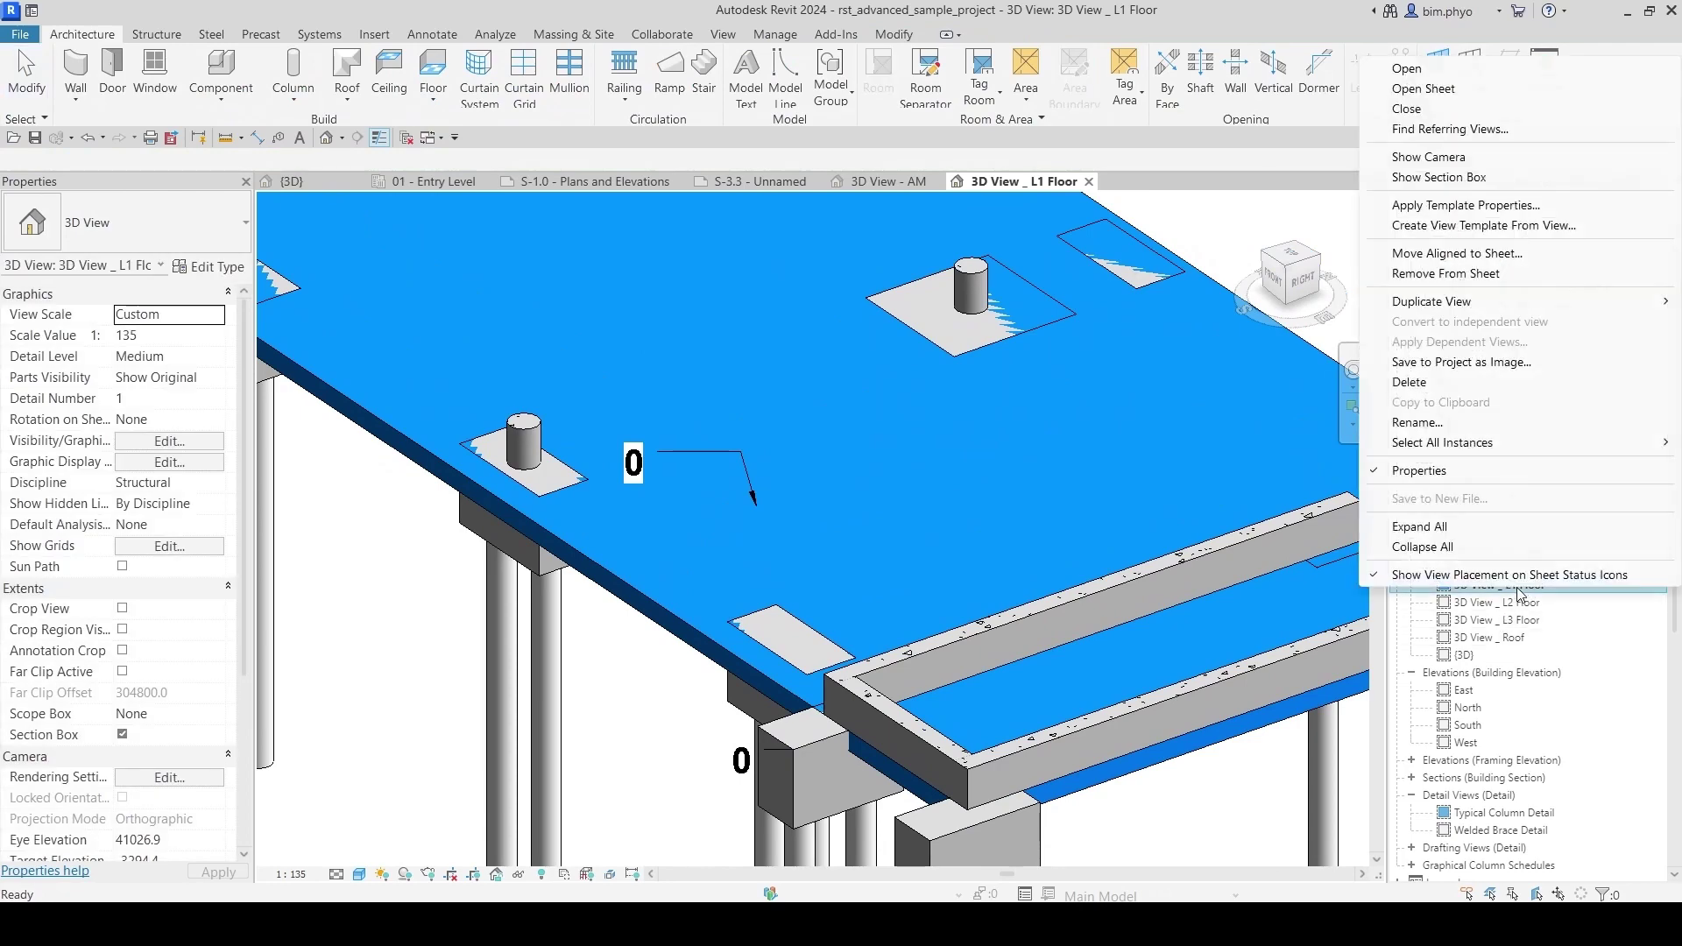
{"action": "mouse_move", "coordinate": [1440, 302]}
{"action": "left_click", "coordinate": [1195, 301]}
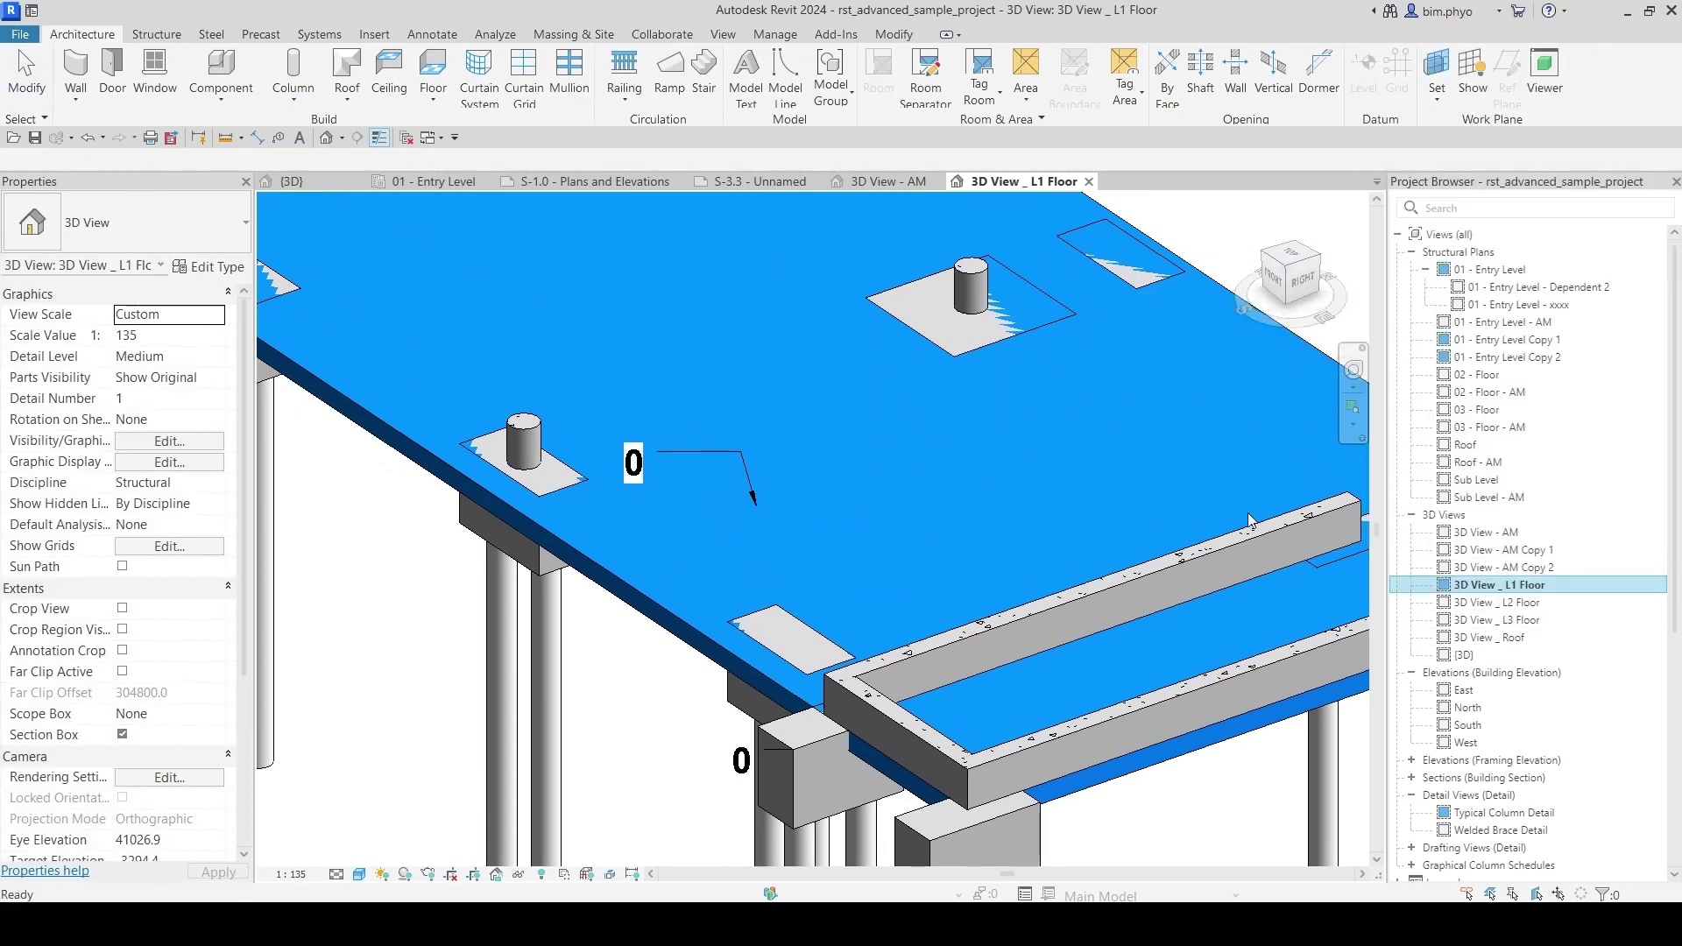
{"action": "right_click", "coordinate": [1518, 603]}
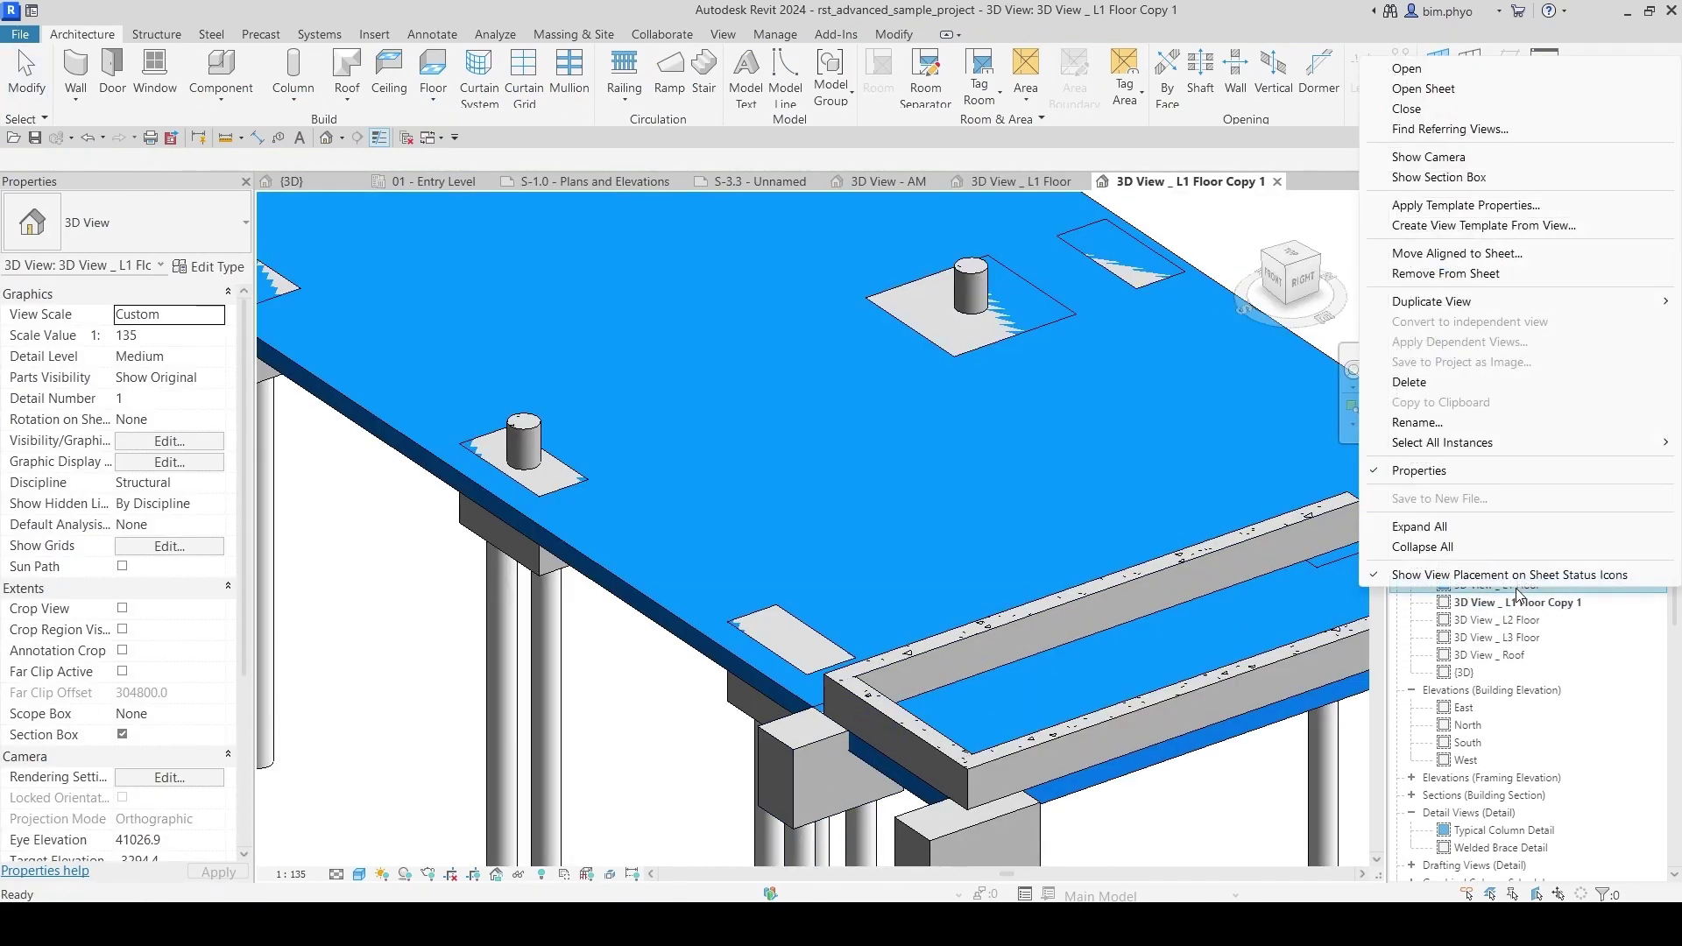
{"action": "mouse_move", "coordinate": [1439, 314]}
{"action": "left_click", "coordinate": [1214, 323]}
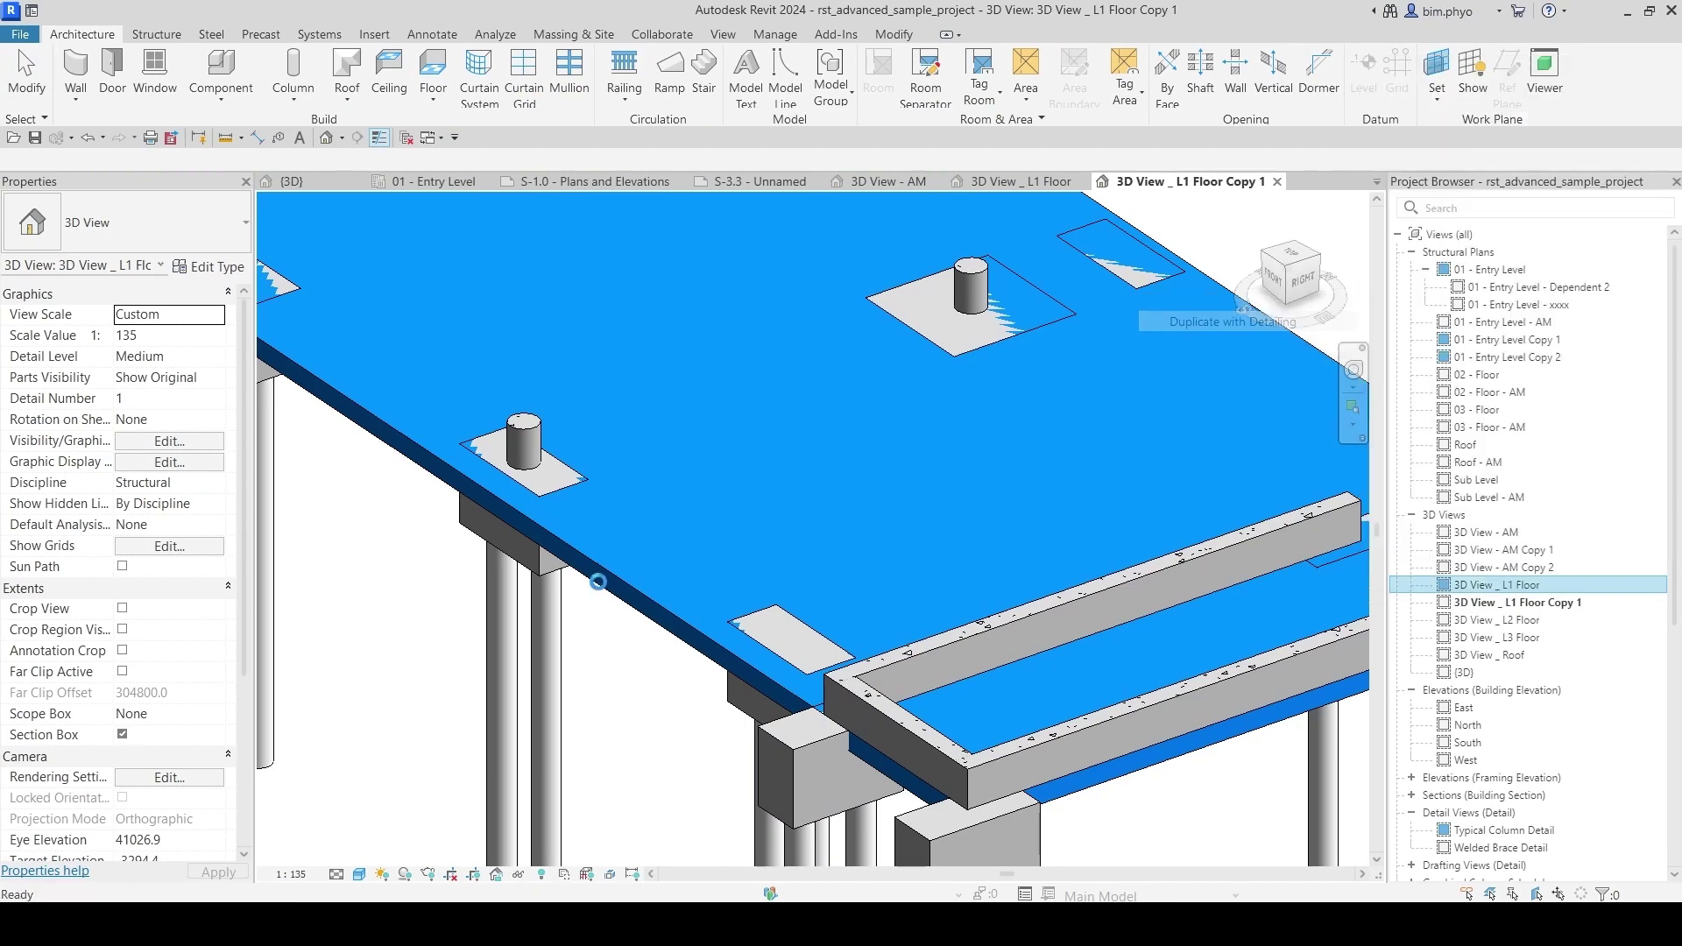
Step: Examine the spot elevations in 3D View _ L1 Floor Copy 2
{"action": "scroll", "coordinate": [657, 495], "scroll_direction": "down", "scroll_amount": 8}
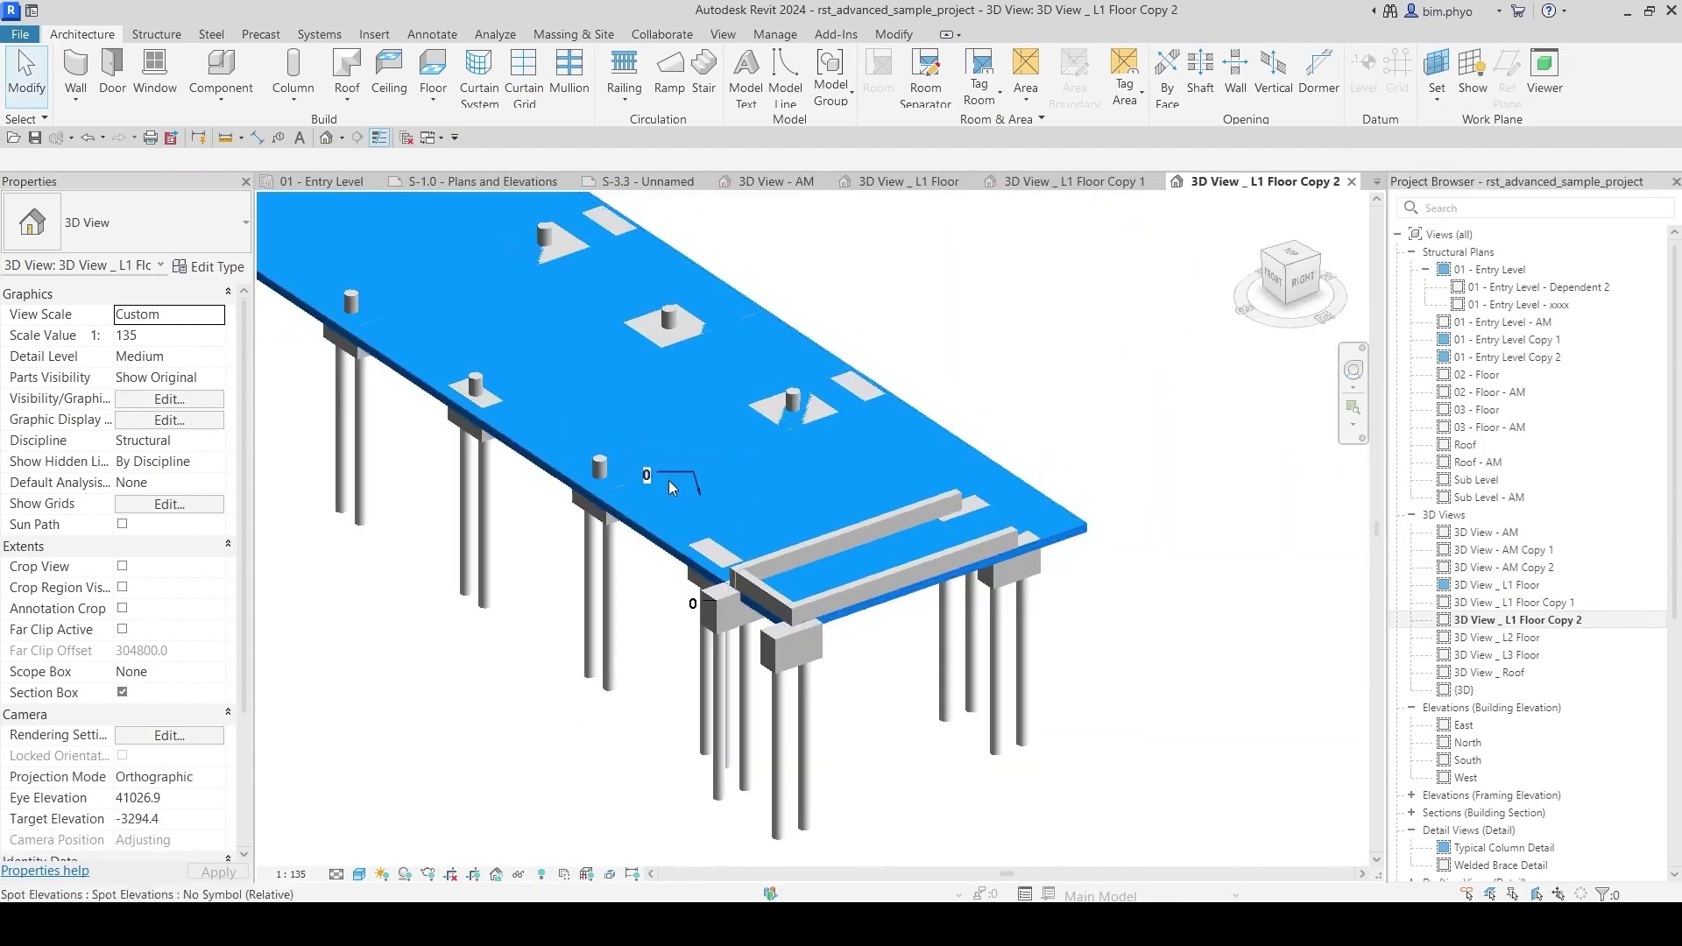
{"action": "scroll", "coordinate": [744, 666], "scroll_direction": "up", "scroll_amount": 3}
{"action": "scroll", "coordinate": [744, 670], "scroll_direction": "down", "scroll_amount": 3}
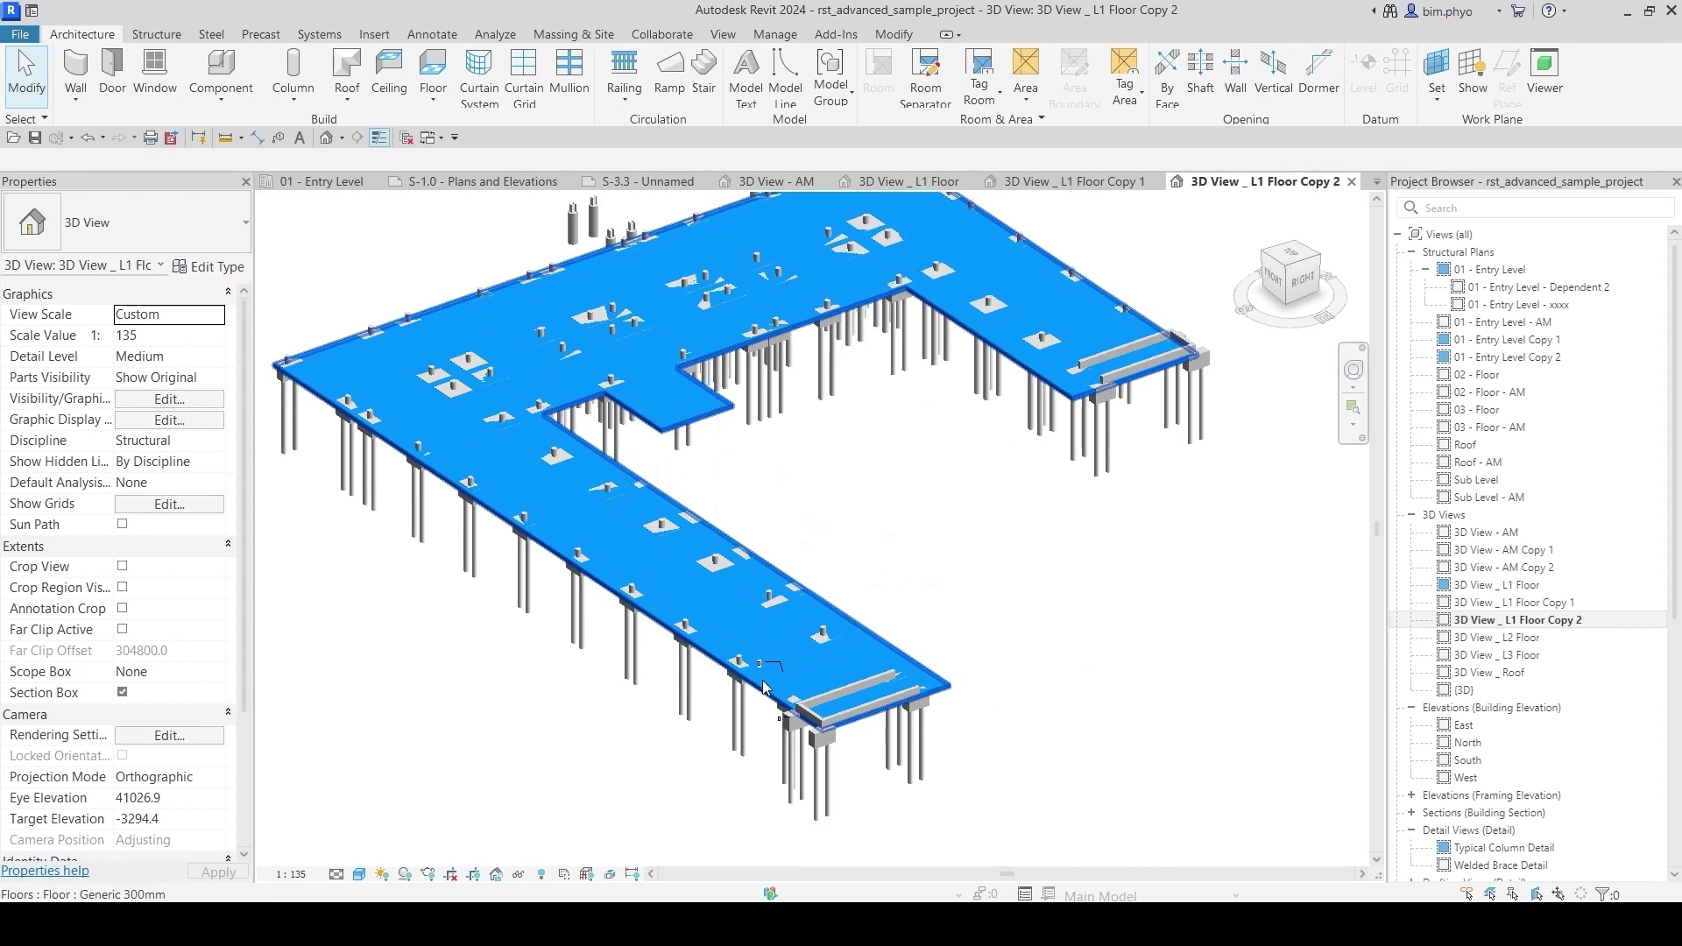
{"action": "scroll", "coordinate": [787, 659], "scroll_direction": "up", "scroll_amount": 6}
{"action": "scroll", "coordinate": [786, 652], "scroll_direction": "down", "scroll_amount": 4}
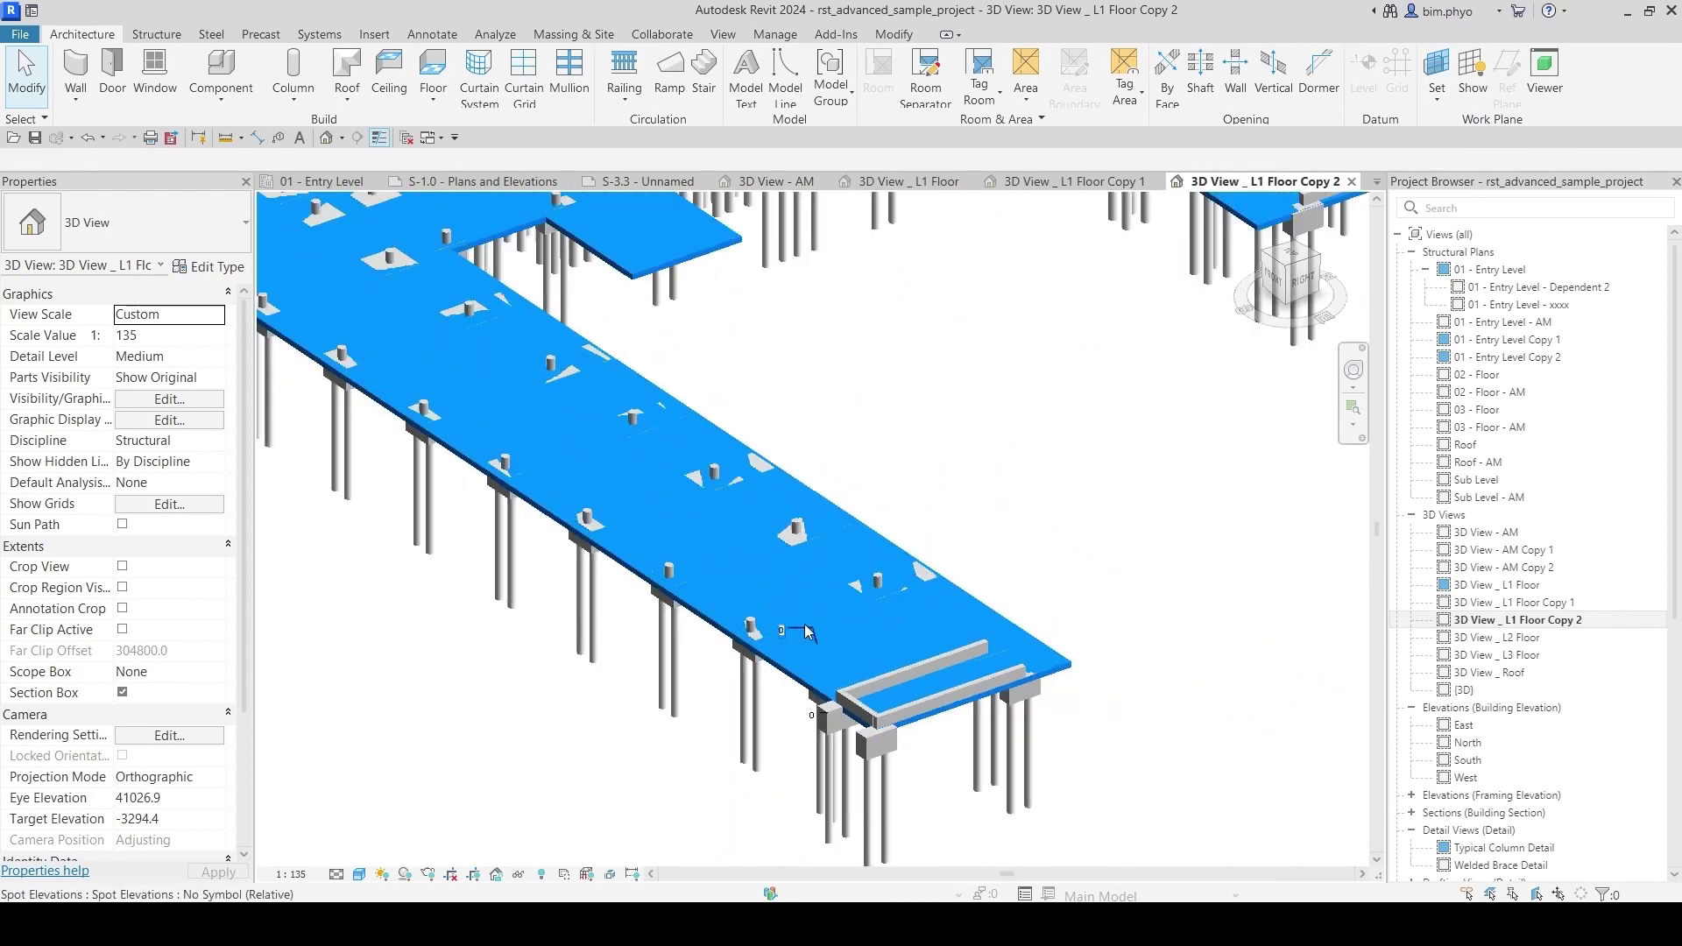
{"action": "scroll", "coordinate": [787, 670], "scroll_direction": "up", "scroll_amount": 2}
{"action": "scroll", "coordinate": [813, 666], "scroll_direction": "down", "scroll_amount": 5}
{"action": "middle_click_drag", "start_coordinate": [774, 554], "coordinate": [474, 553]}
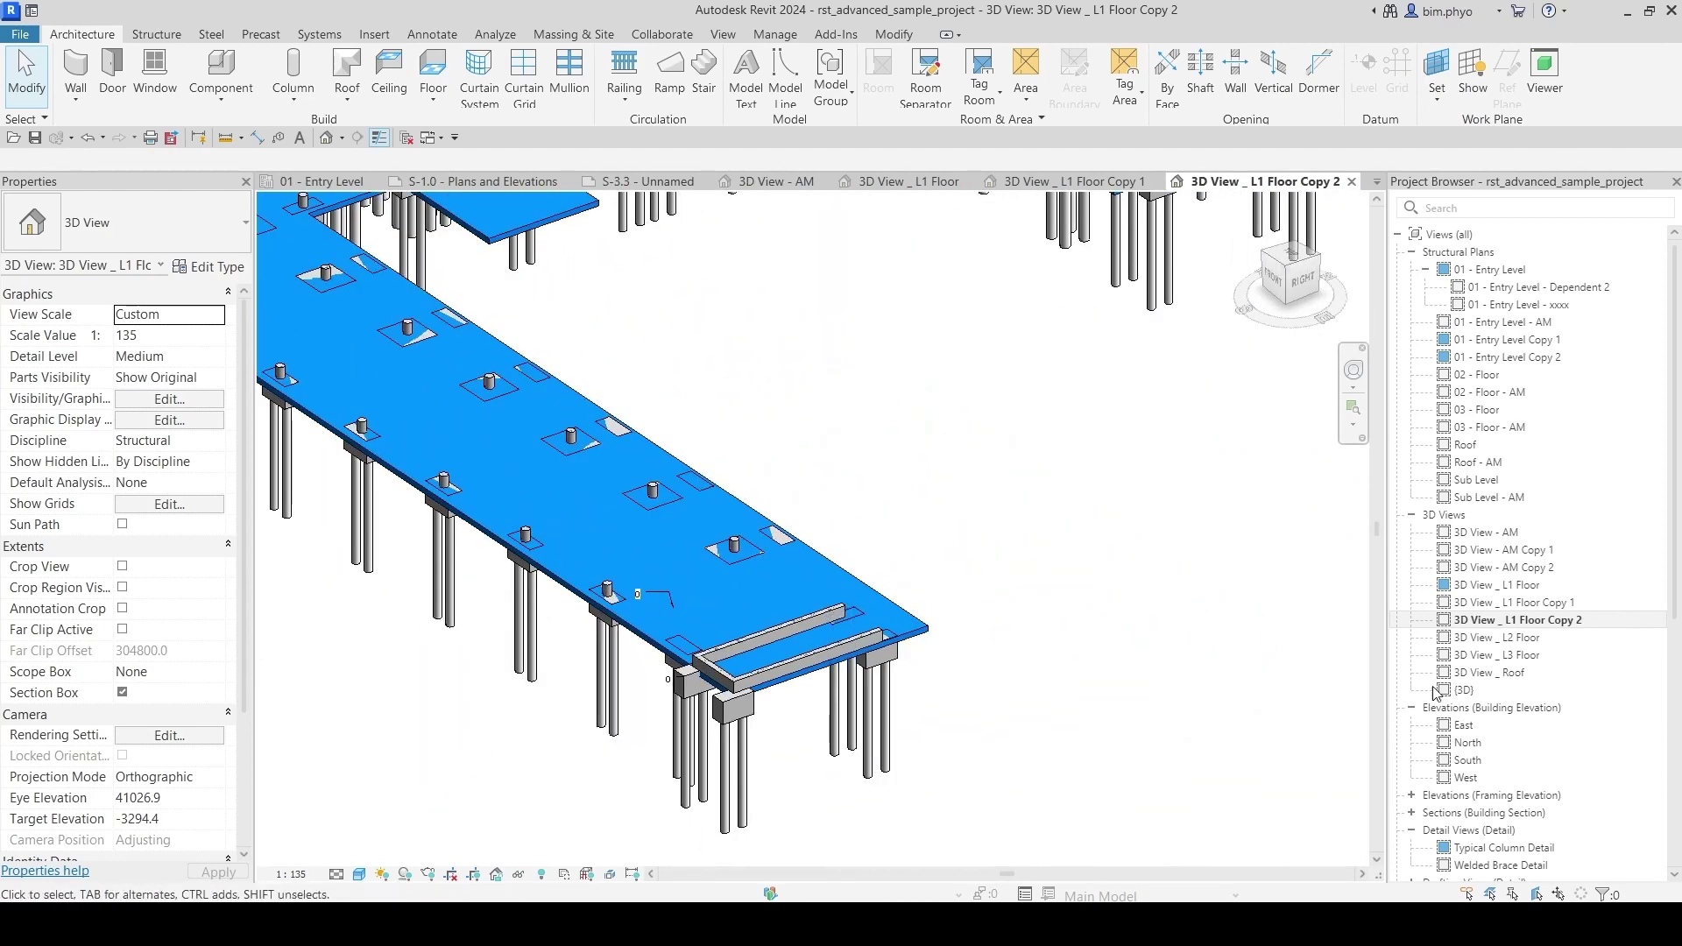
Step: Check the identity data of 3D View _ L1 Floor Copy 2, compare it with Copy 1, and review the sheet list
{"action": "left_click", "coordinate": [1519, 627]}
{"action": "scroll", "coordinate": [129, 751], "scroll_direction": "down", "scroll_amount": 3}
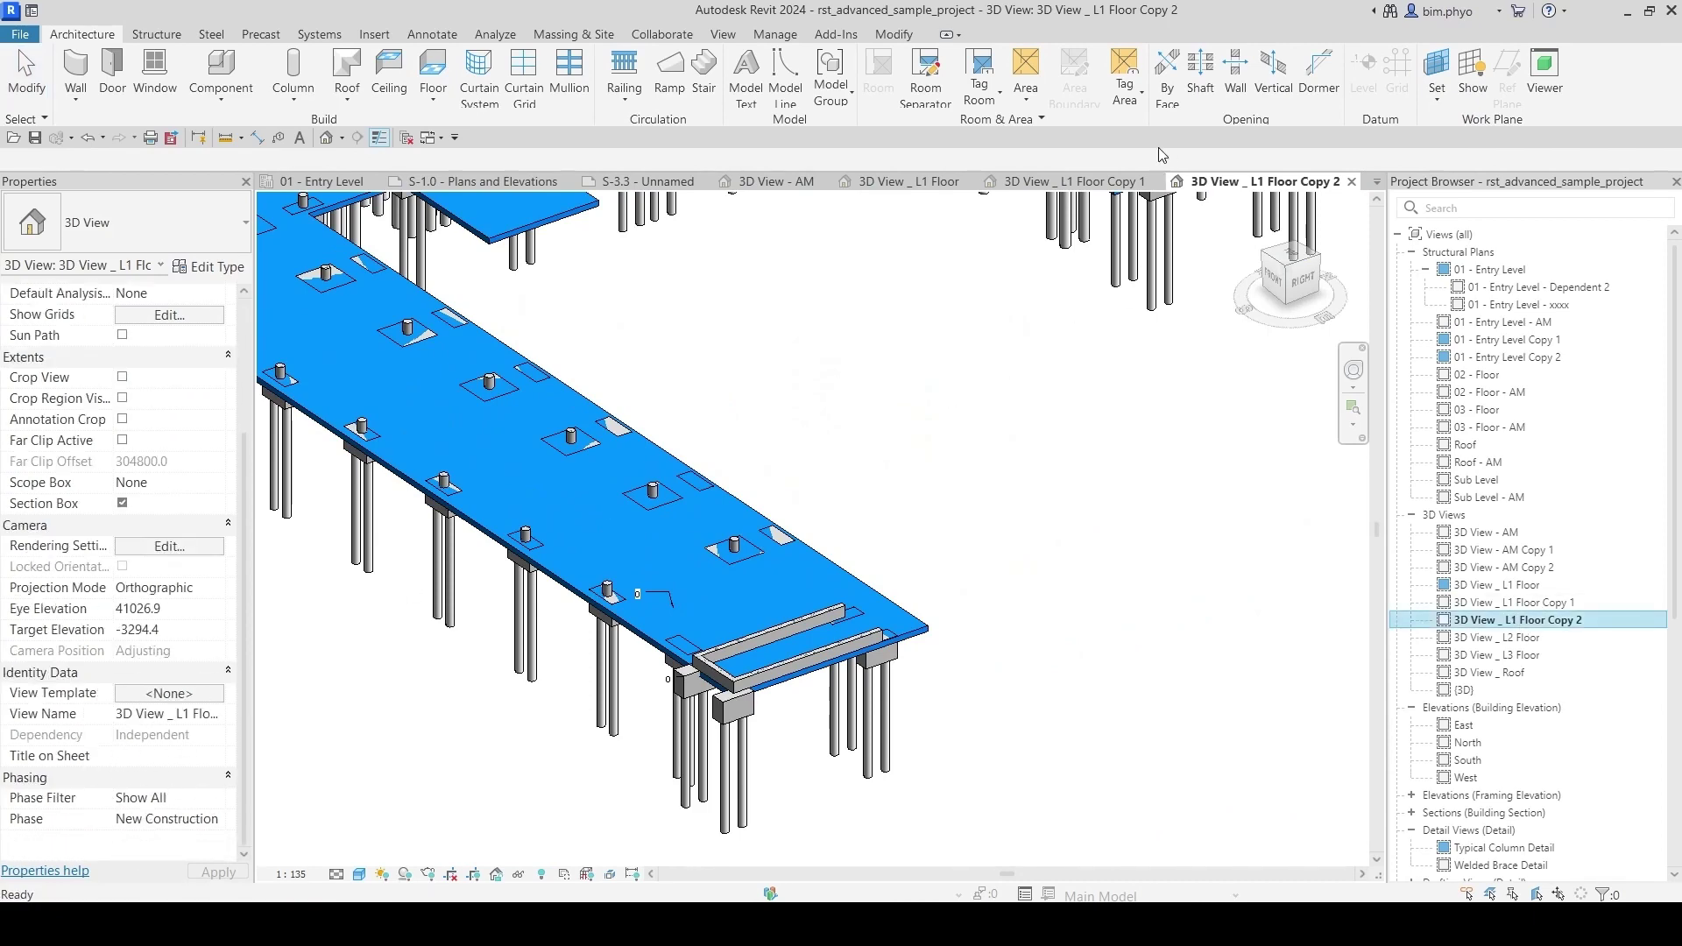
{"action": "left_click", "coordinate": [1074, 181]}
{"action": "scroll", "coordinate": [869, 543], "scroll_direction": "down", "scroll_amount": 5}
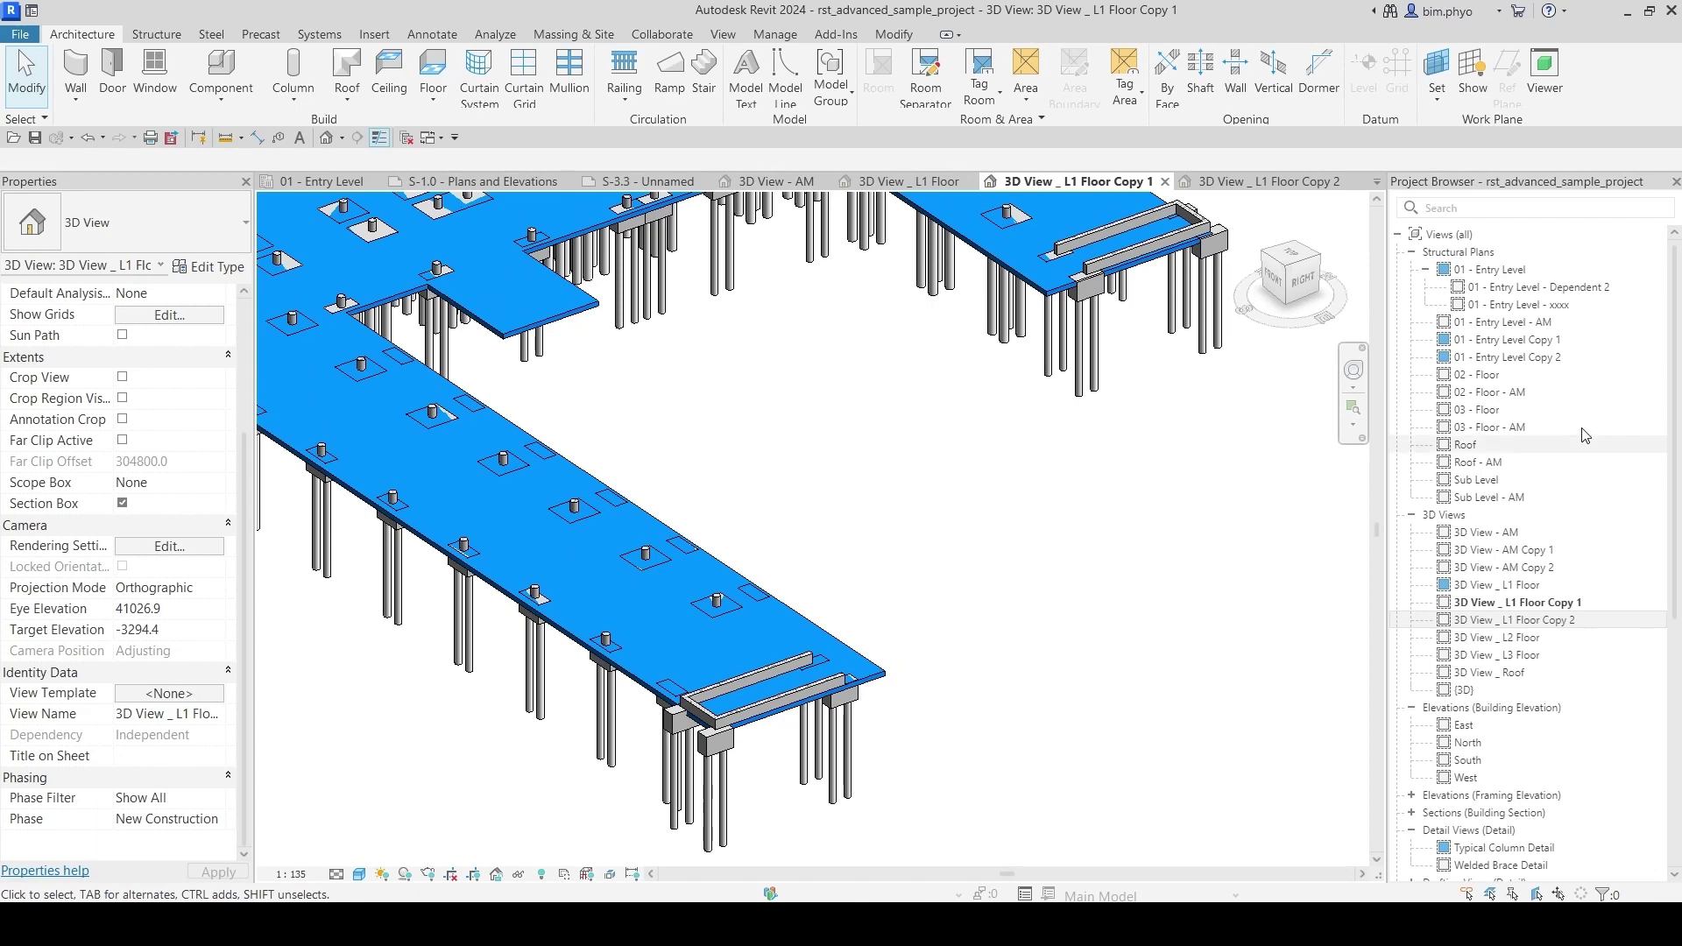
{"action": "scroll", "coordinate": [1419, 430], "scroll_direction": "down", "scroll_amount": 8}
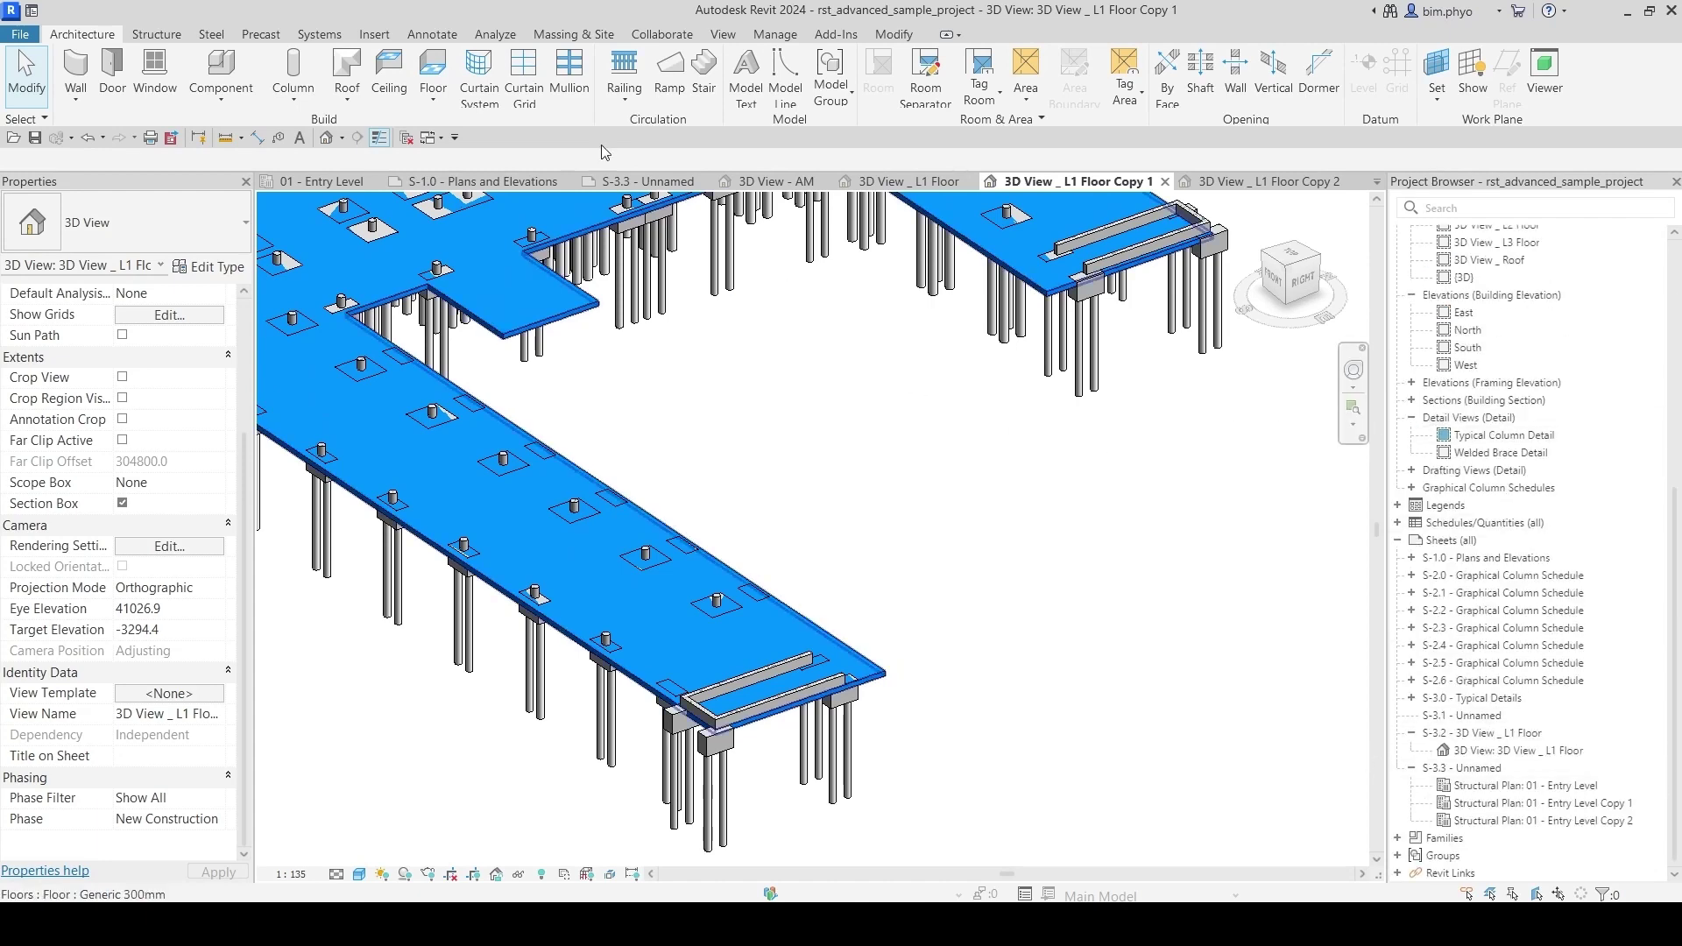
Step: Close all open views and sheets except the {3D} view
{"action": "left_click", "coordinate": [568, 181]}
{"action": "left_click", "coordinate": [620, 181]}
{"action": "left_click", "coordinate": [486, 181]}
{"action": "left_click", "coordinate": [488, 181]}
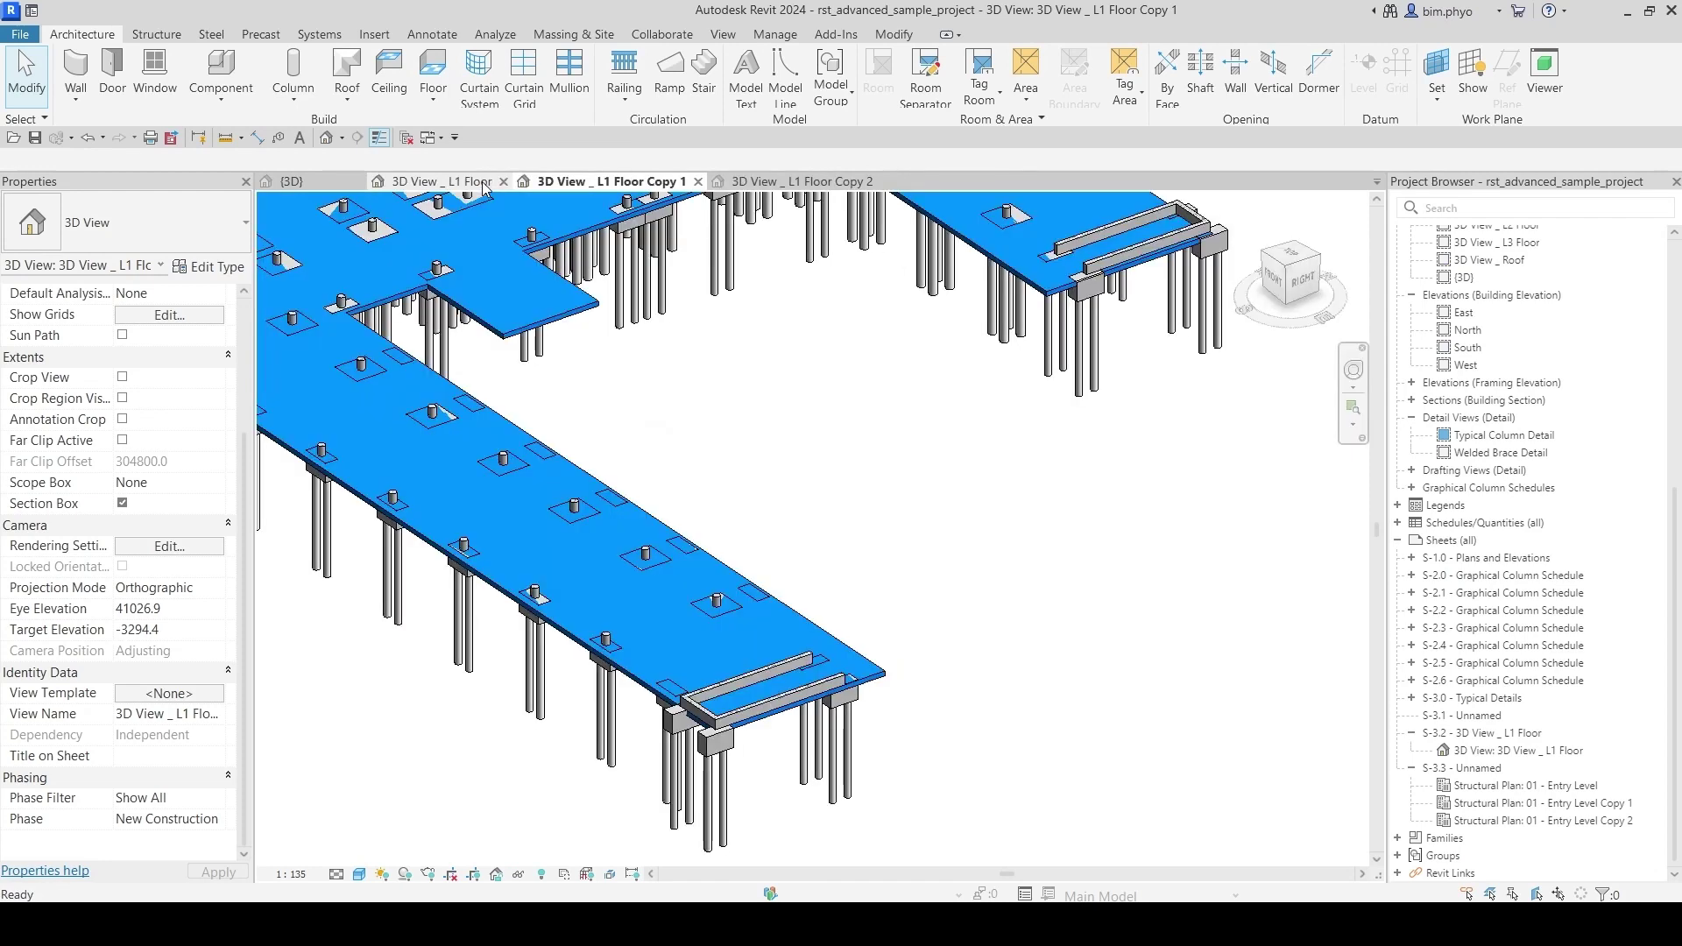
{"action": "left_click", "coordinate": [505, 182]}
{"action": "left_click", "coordinate": [552, 182]}
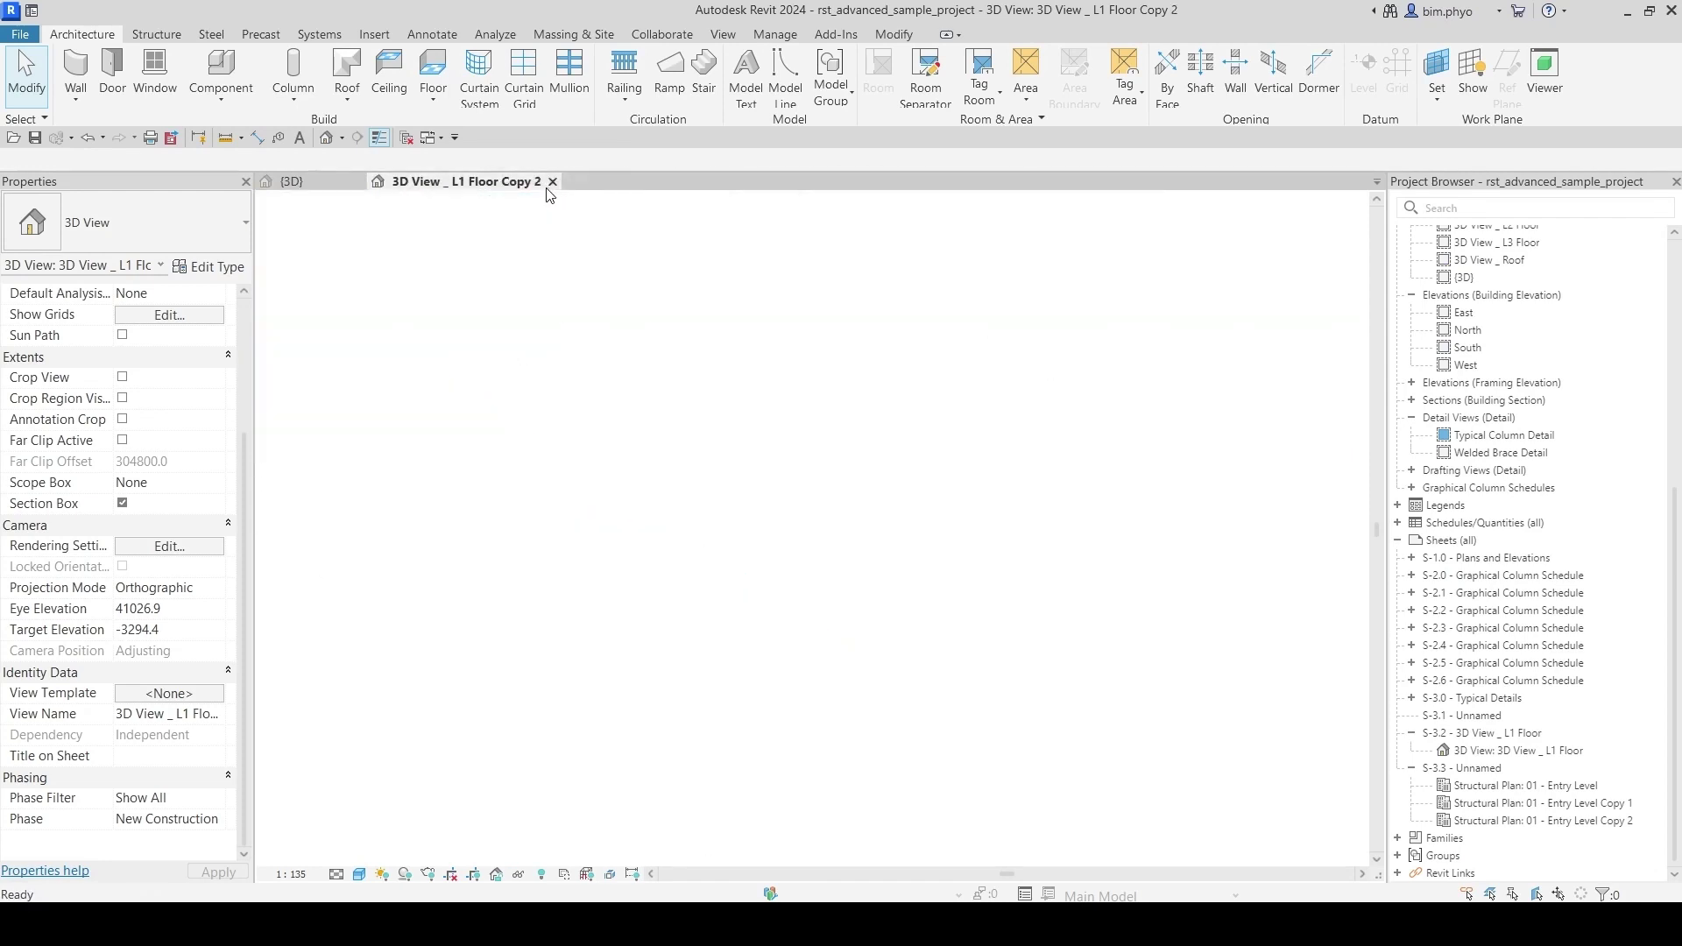
{"action": "left_click", "coordinate": [551, 181]}
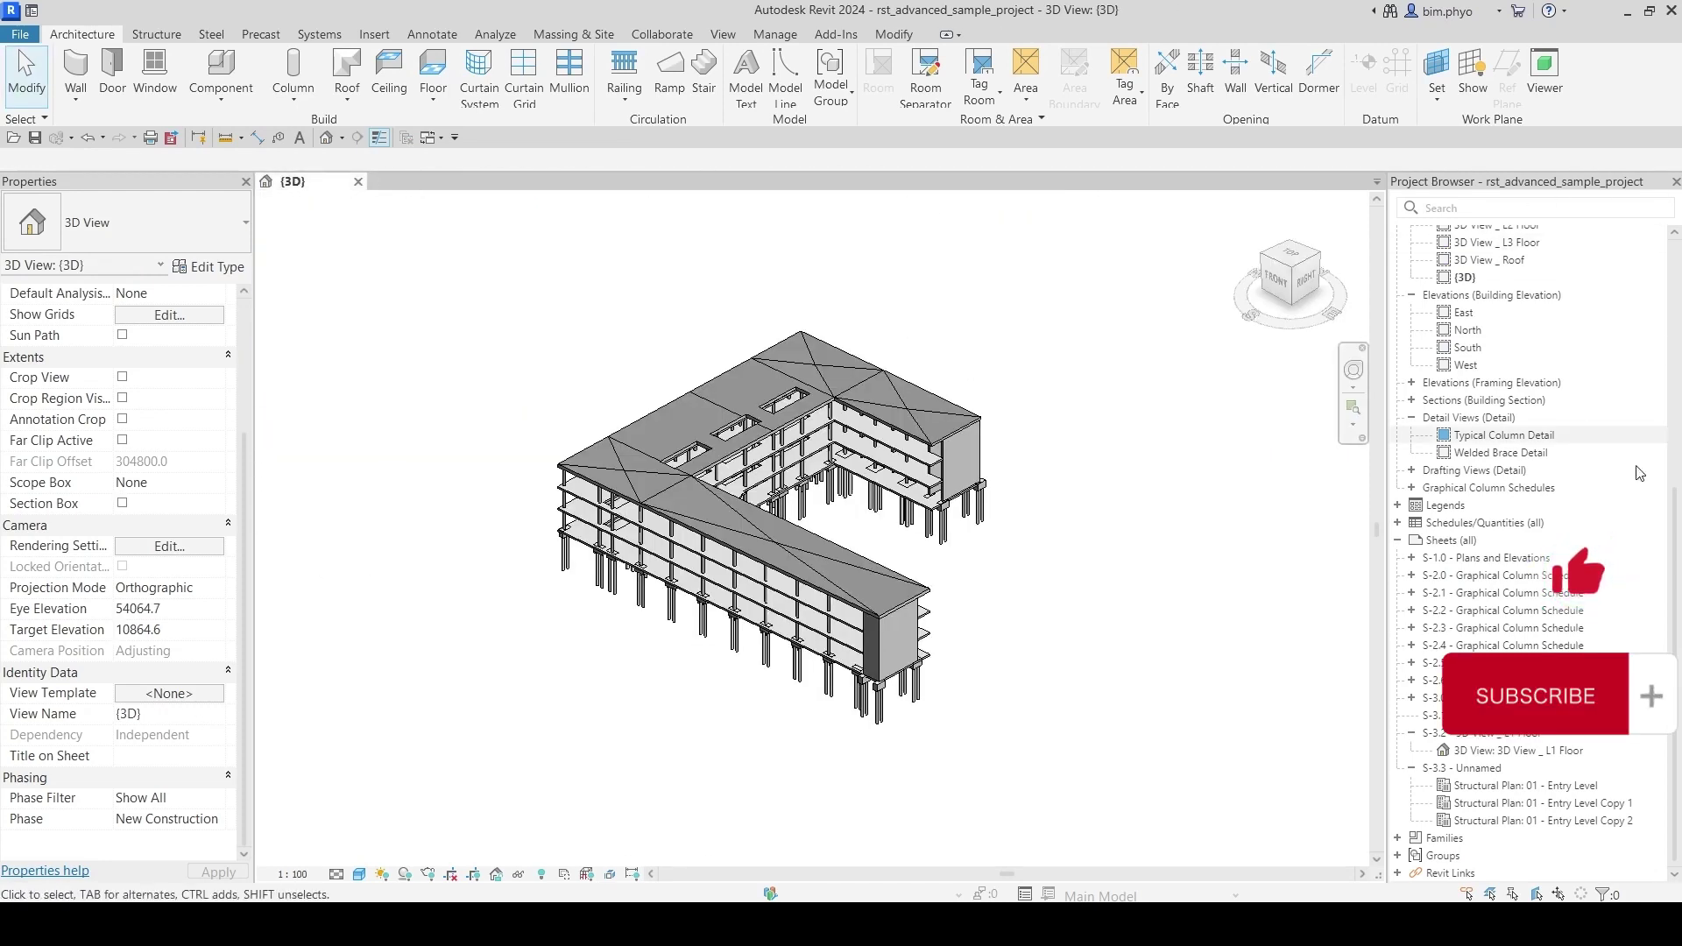
Step: Open the 01 - Entry Level structural plan and set its view scale to 1 : 100
{"action": "scroll", "coordinate": [1490, 429], "scroll_direction": "up", "scroll_amount": 8}
{"action": "left_click", "coordinate": [1492, 270]}
{"action": "double_click", "coordinate": [1492, 270]}
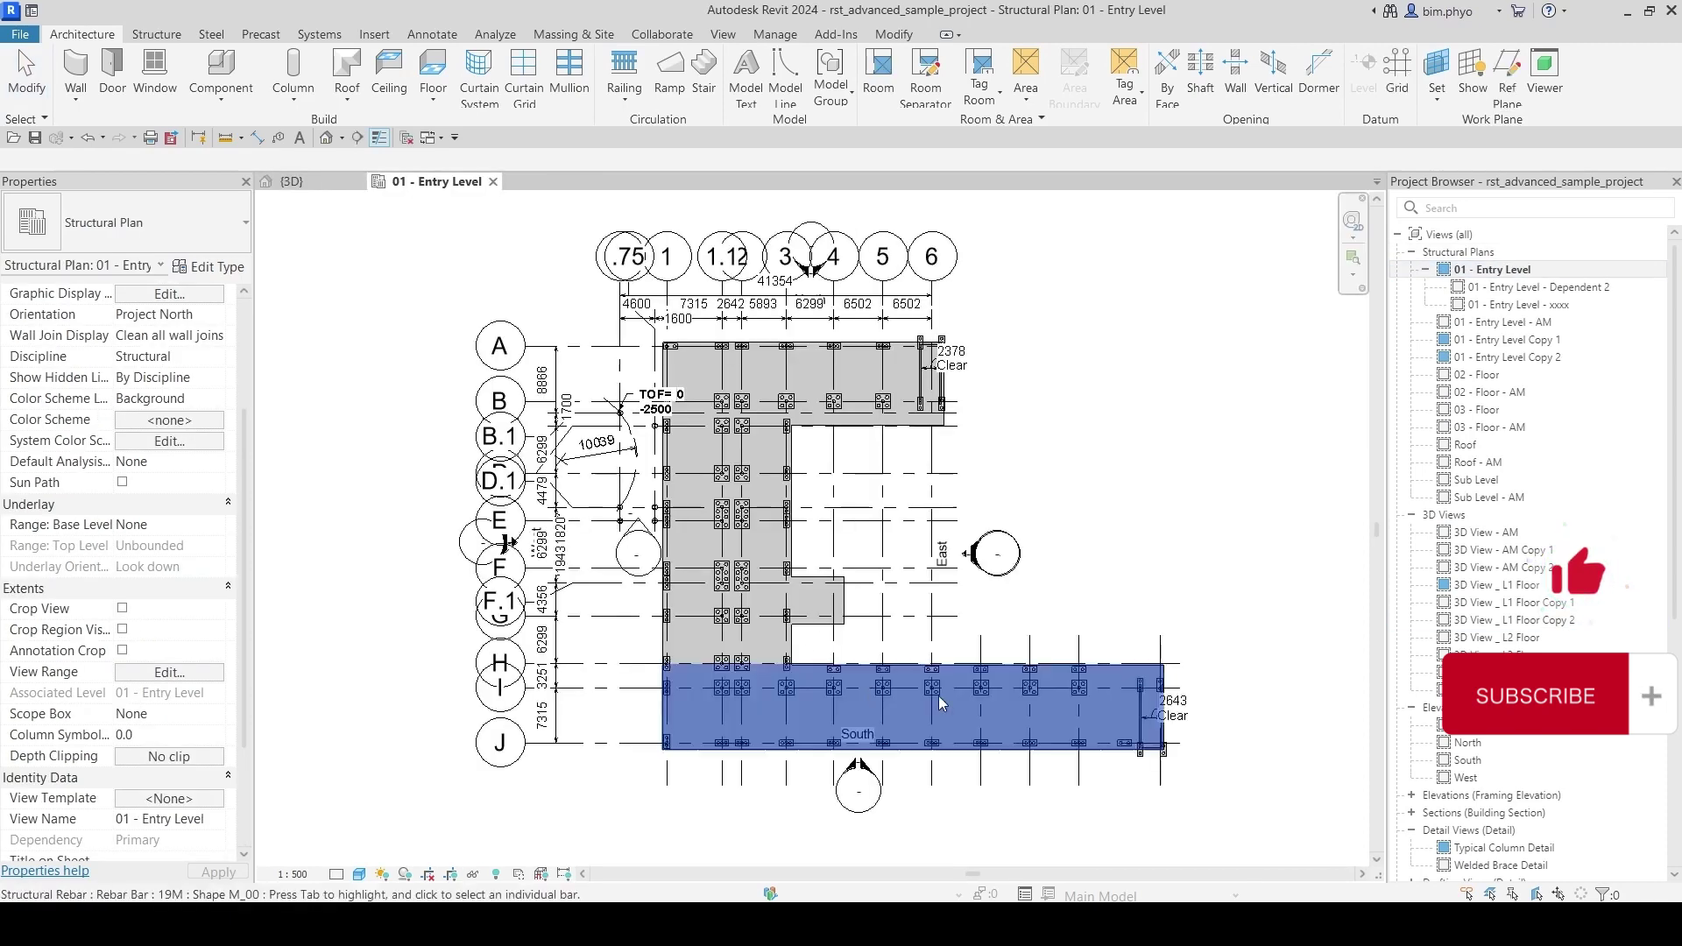
{"action": "middle_click_drag", "start_coordinate": [853, 755], "coordinate": [864, 716]}
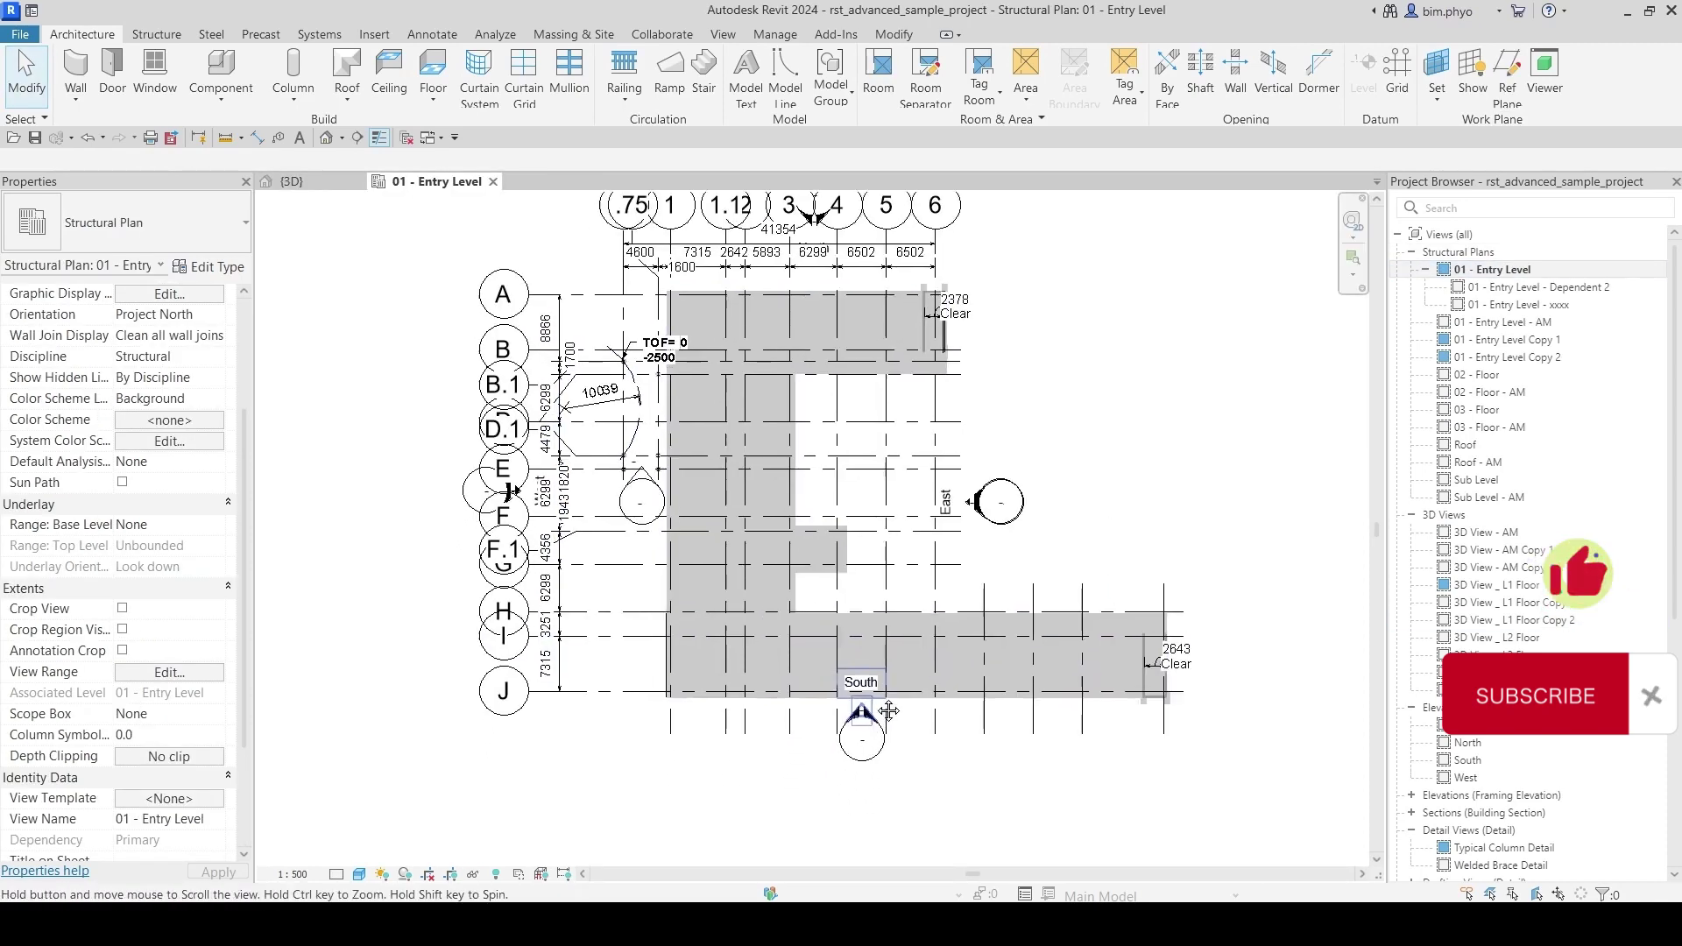
{"action": "left_click", "coordinate": [289, 874]}
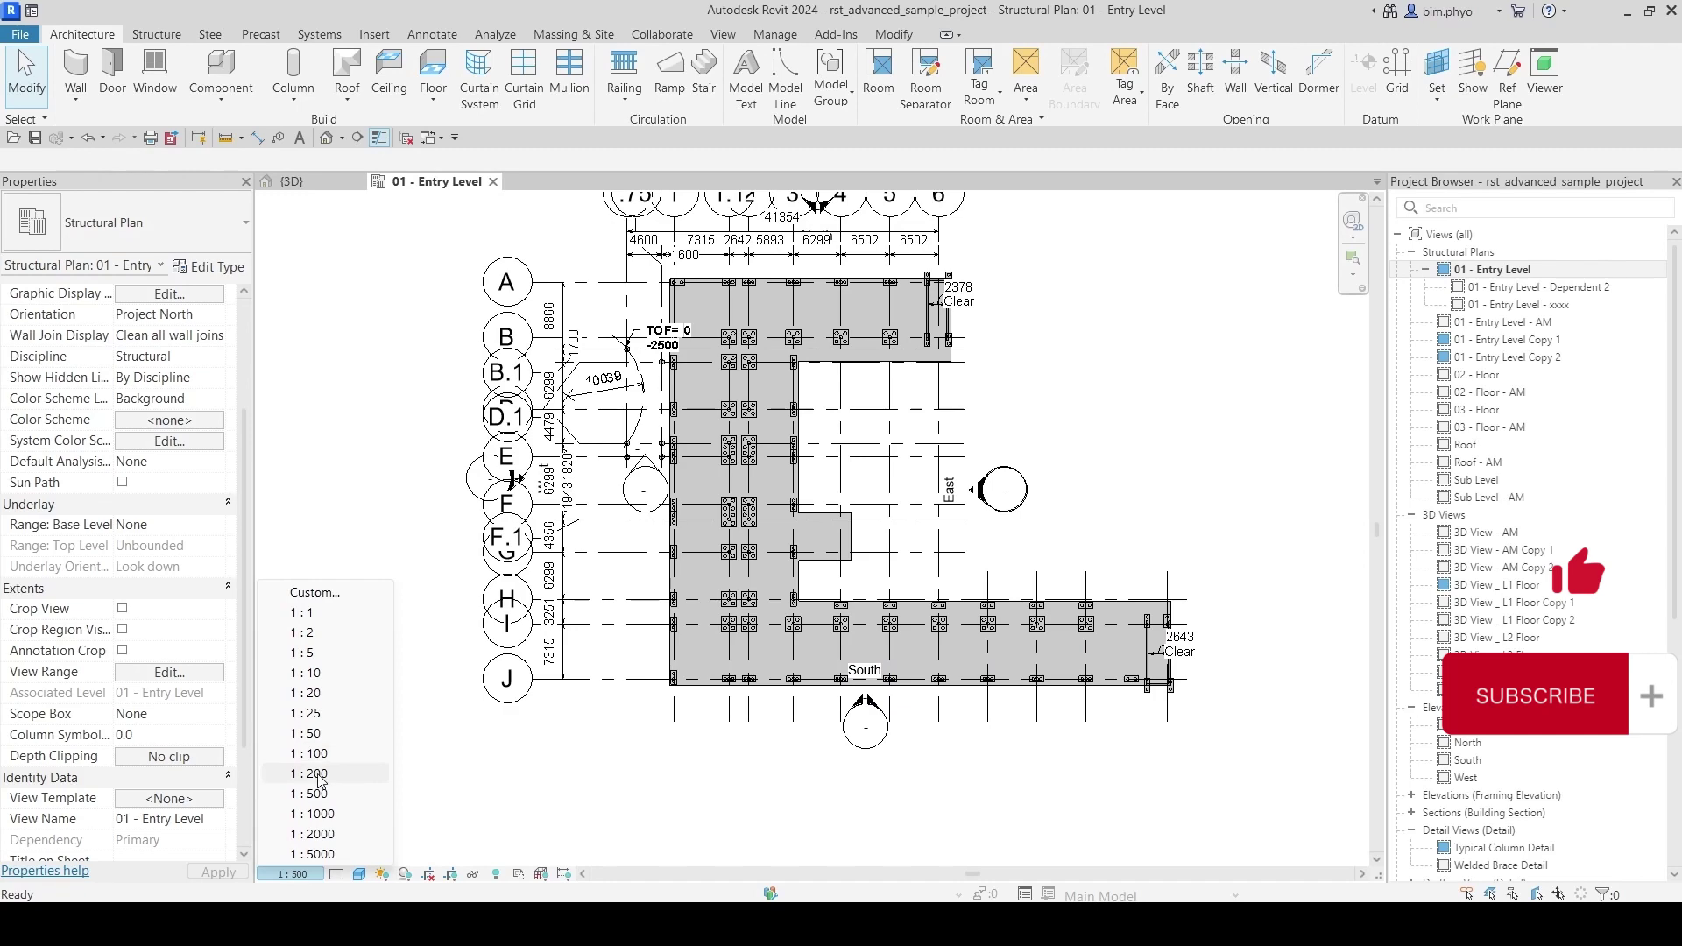
{"action": "scroll", "coordinate": [711, 659], "scroll_direction": "up", "scroll_amount": 4}
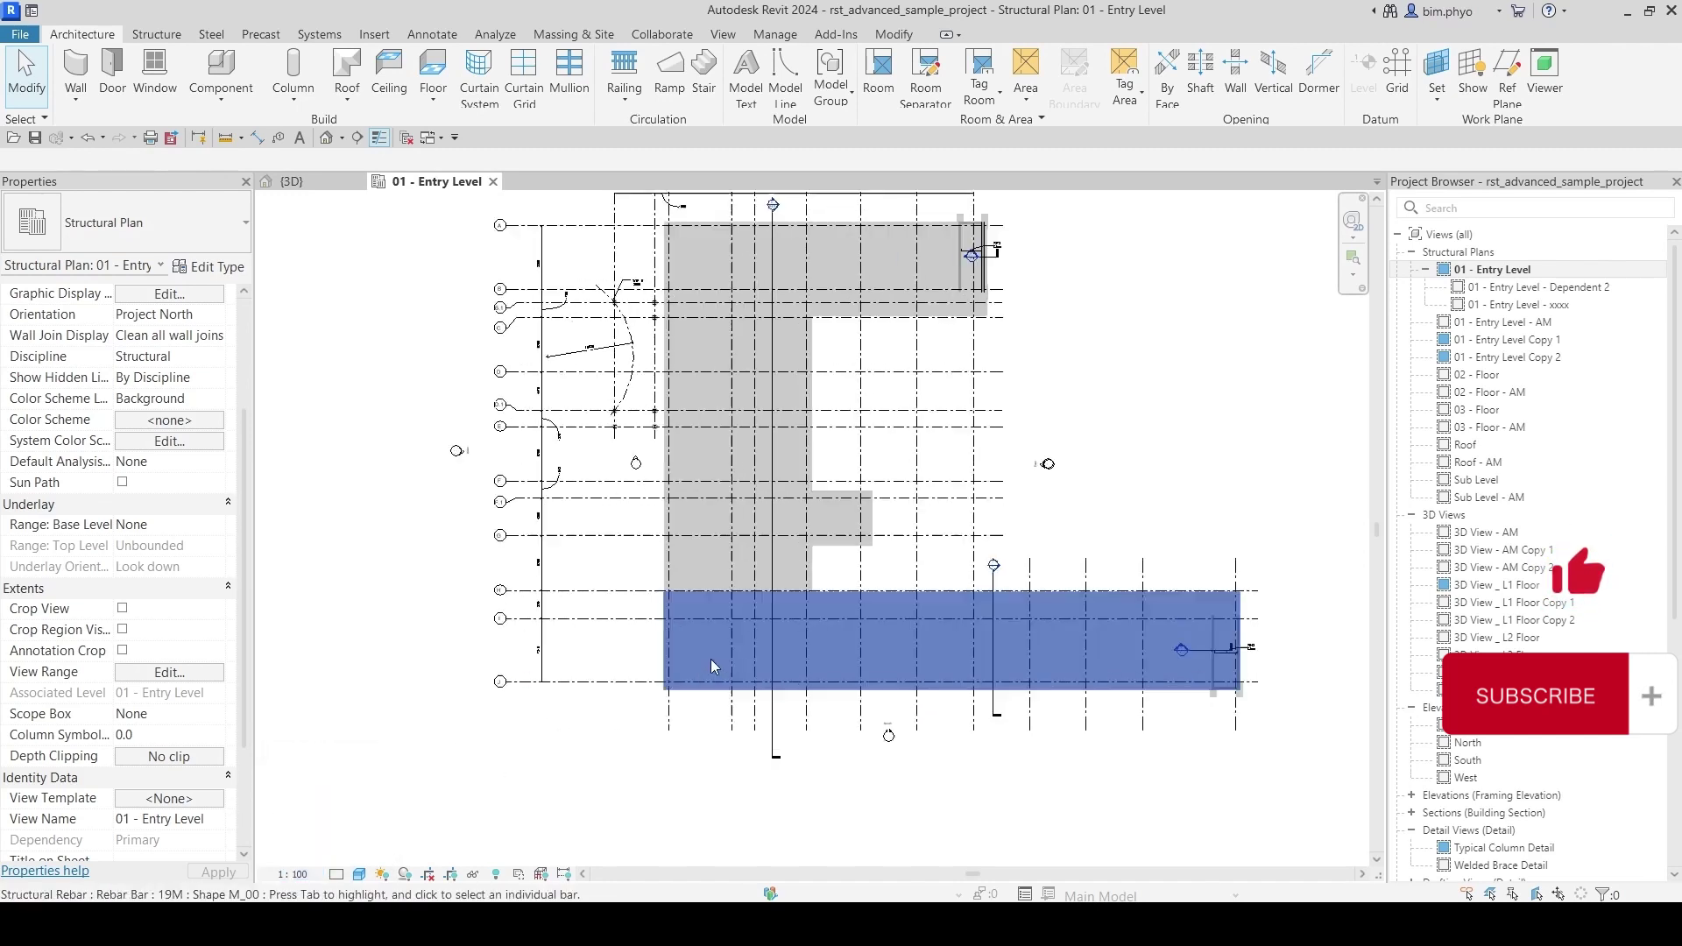
Step: Open the Main Stair section view from its section line in the 01 - Entry Level plan and check its identity data
{"action": "left_click", "coordinate": [795, 770]}
{"action": "right_click", "coordinate": [806, 215]}
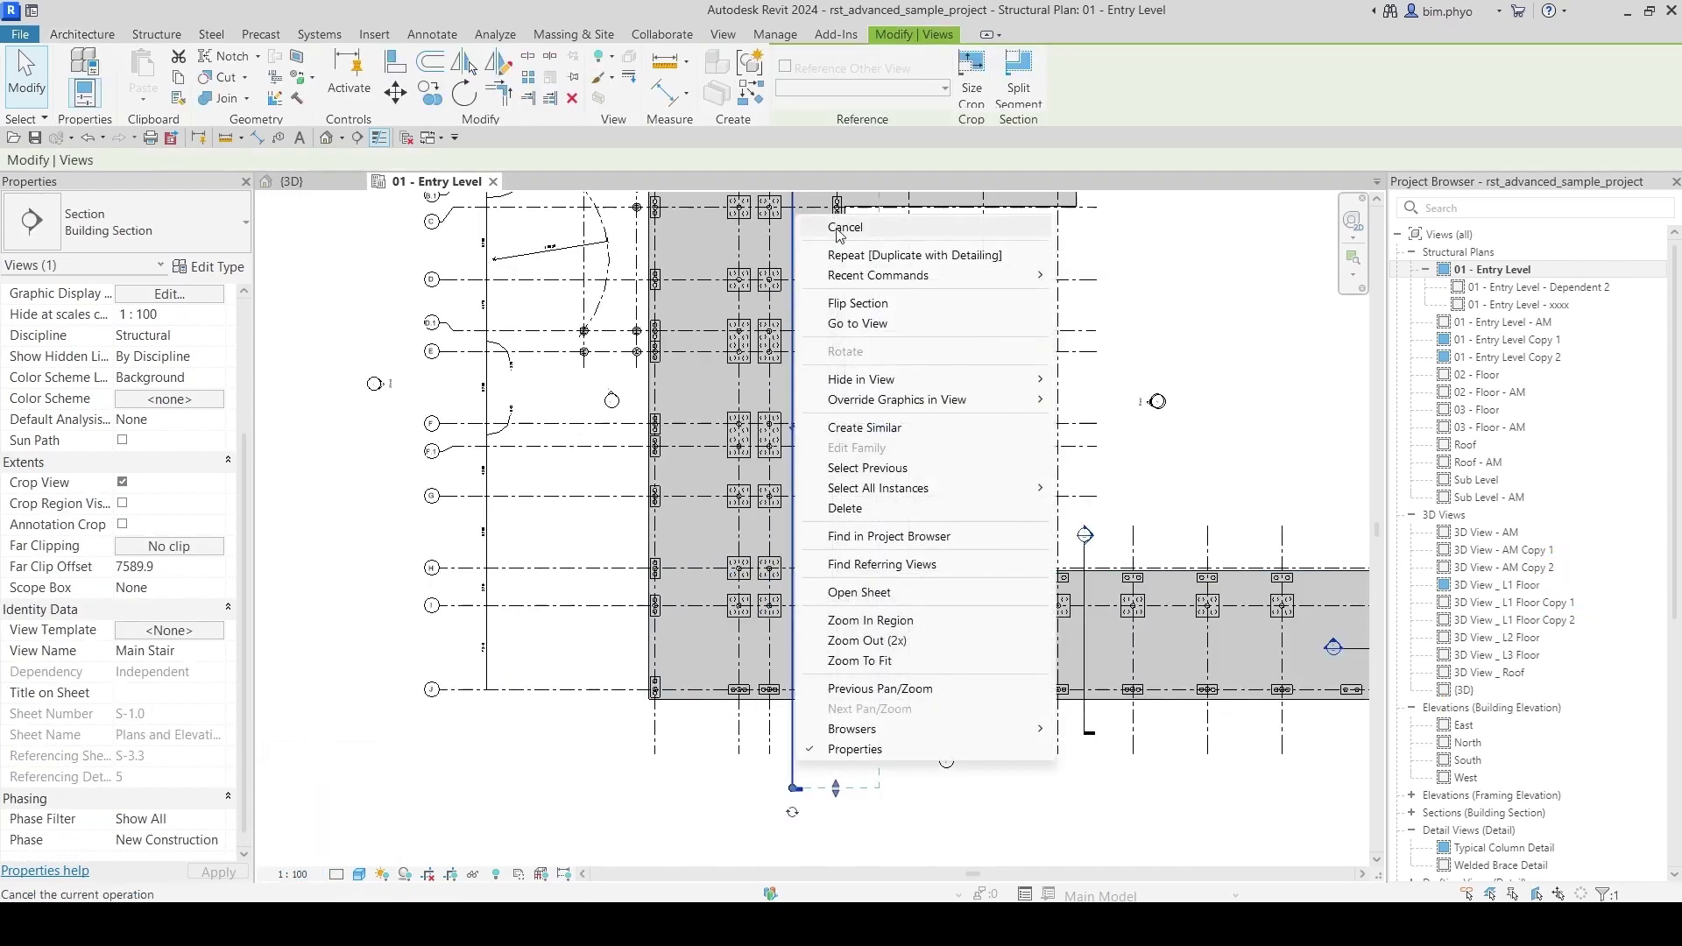
{"action": "left_click", "coordinate": [841, 319]}
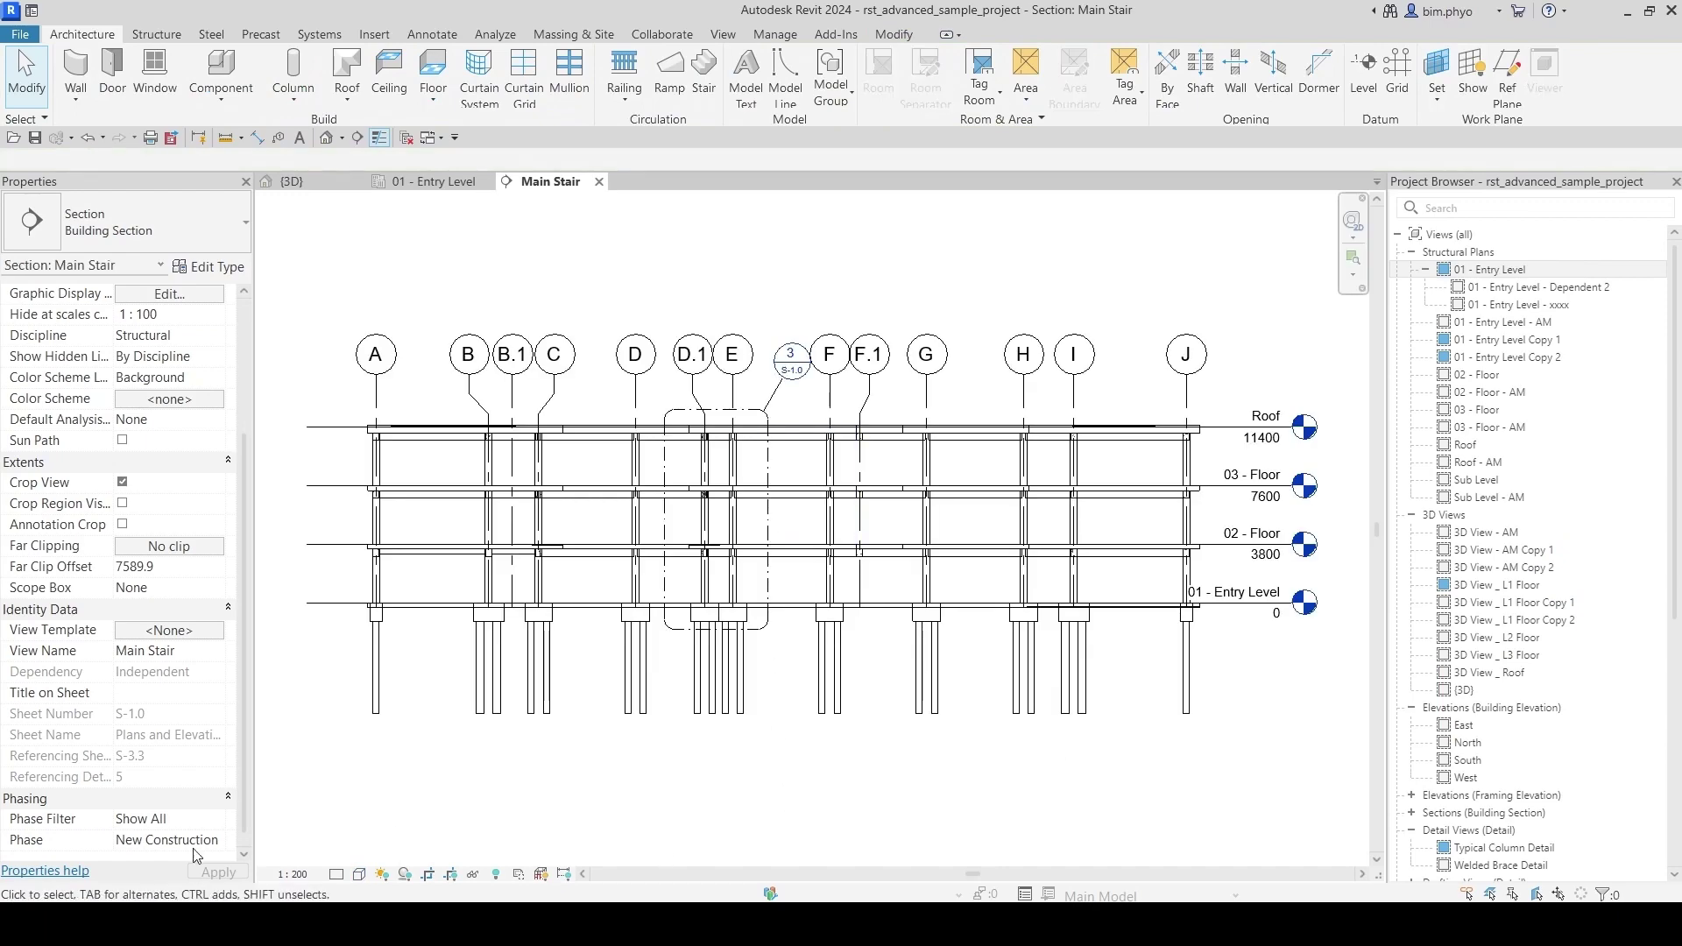
{"action": "scroll", "coordinate": [132, 613], "scroll_direction": "down", "scroll_amount": 1}
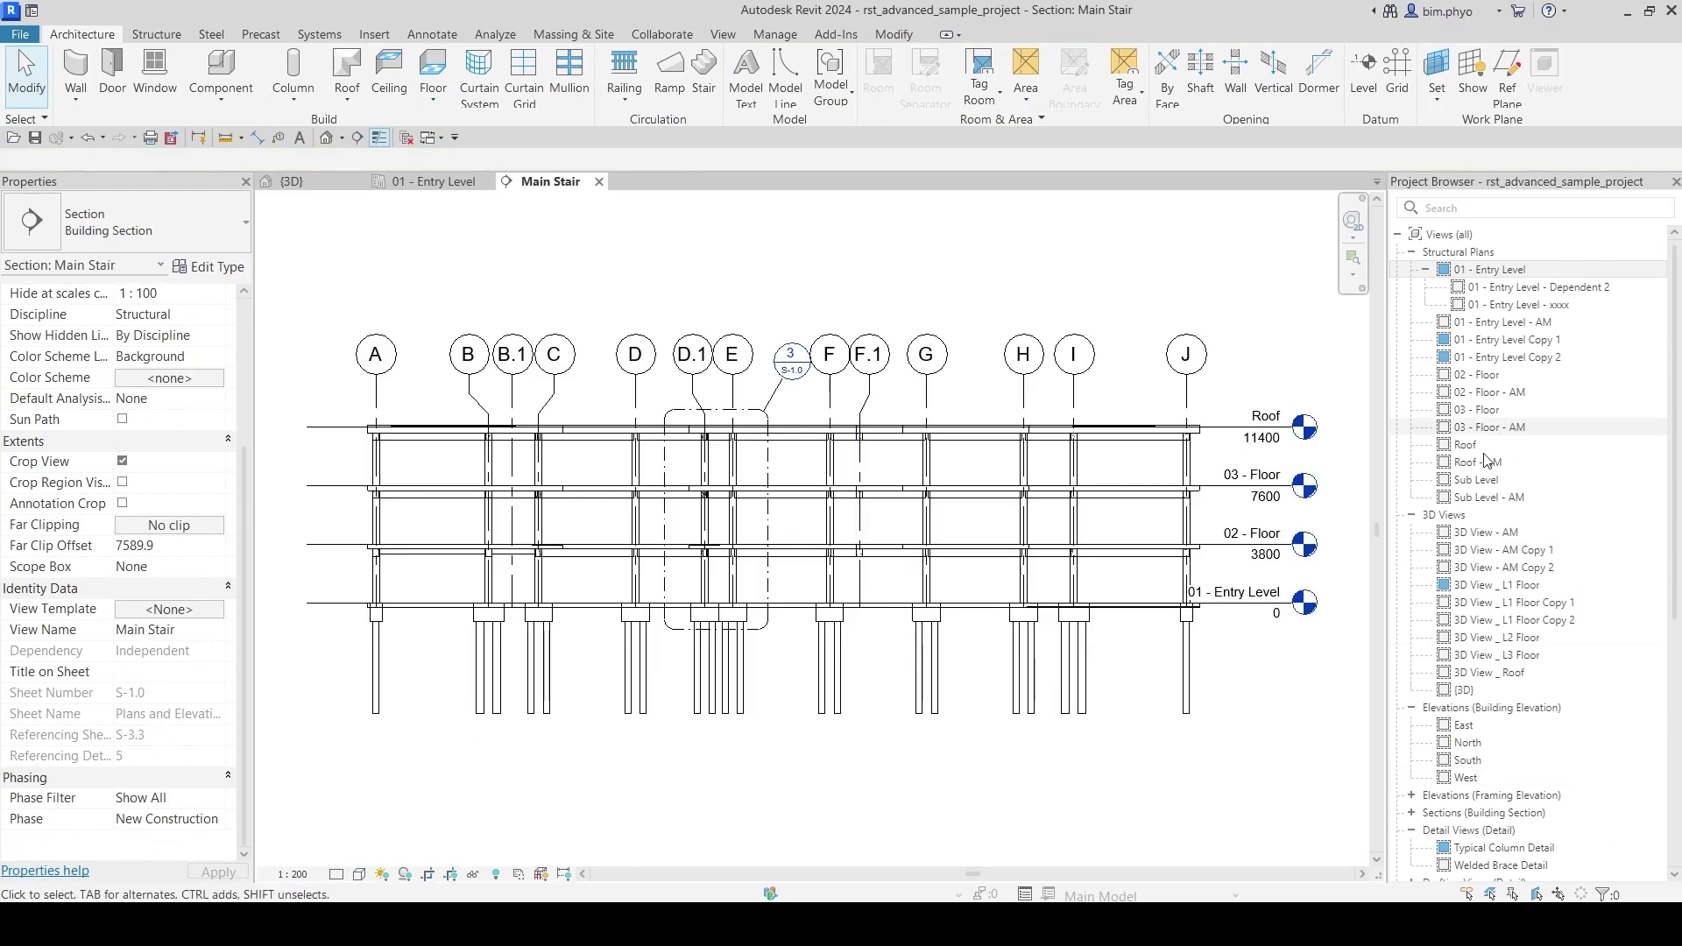
Step: Find Main Stair among the building sections and duplicate the view without detailing
{"action": "scroll", "coordinate": [1487, 460], "scroll_direction": "down", "scroll_amount": 5}
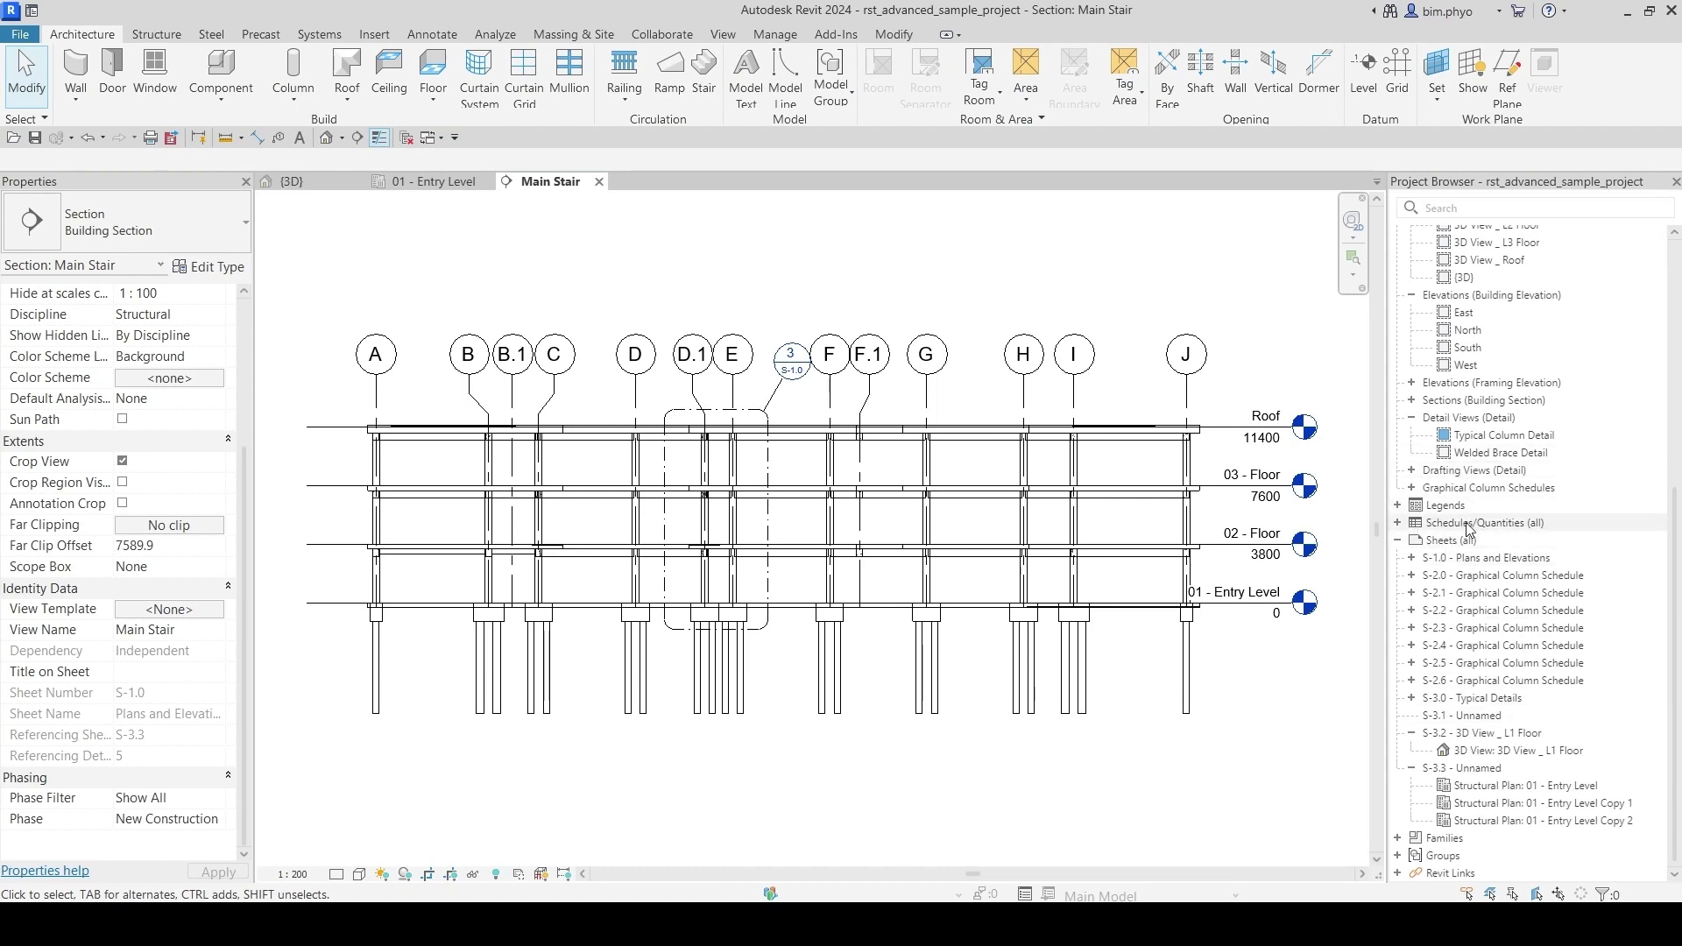
{"action": "scroll", "coordinate": [1468, 527], "scroll_direction": "up", "scroll_amount": 5}
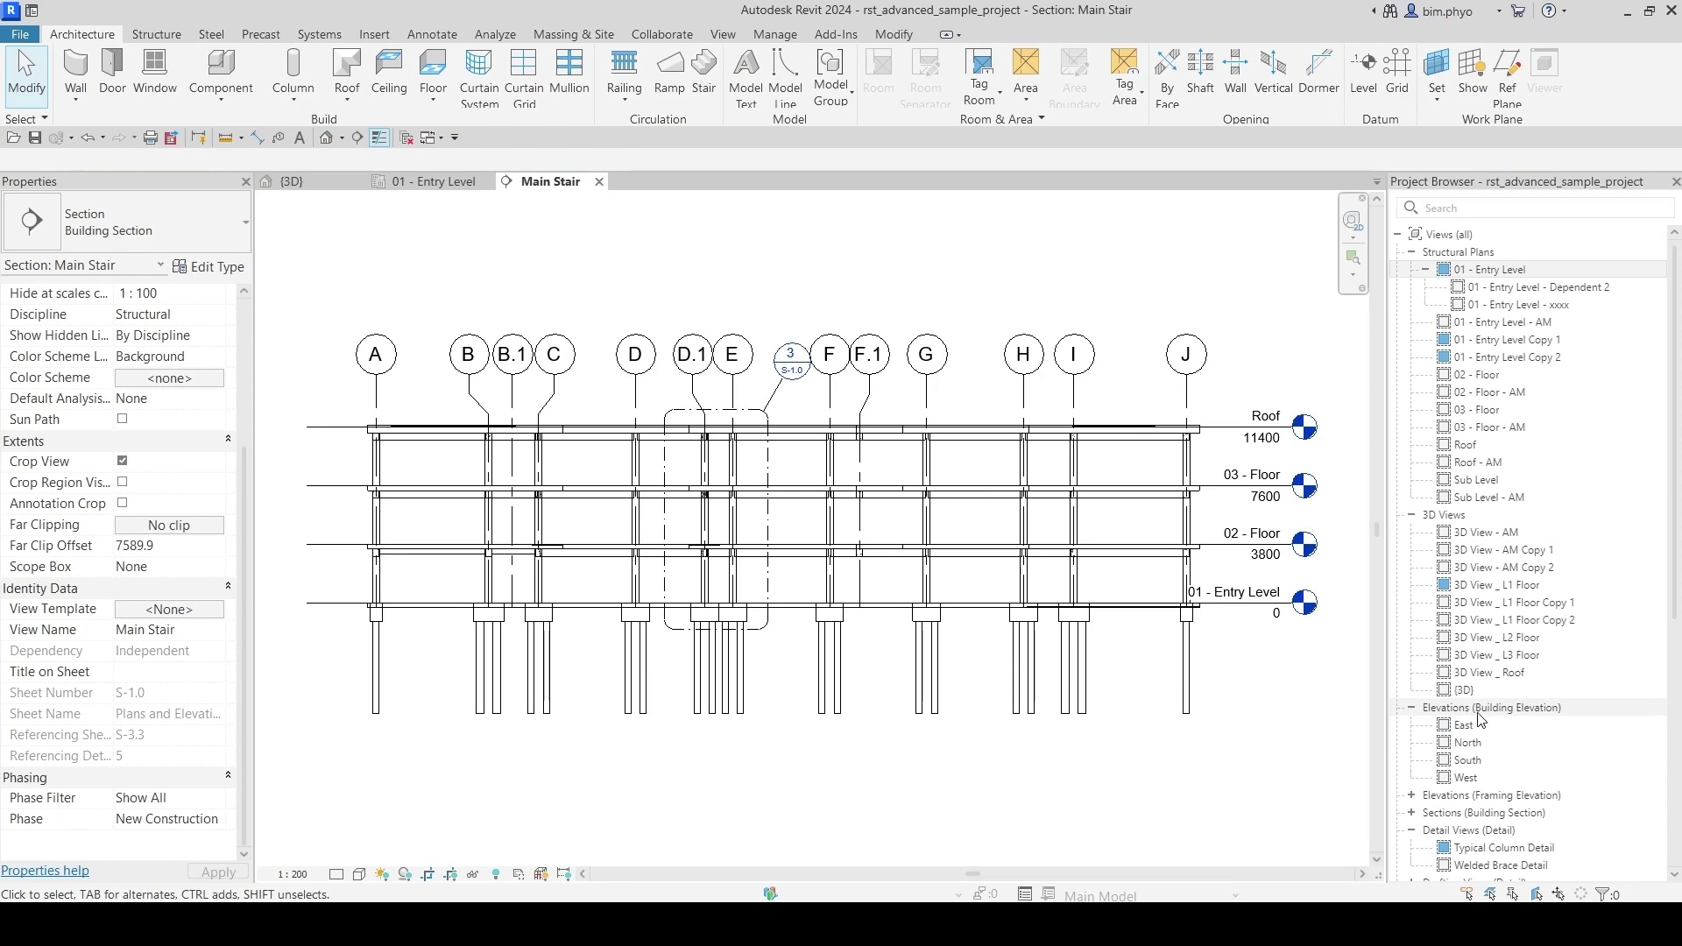
{"action": "double_click", "coordinate": [1490, 813]}
{"action": "scroll", "coordinate": [1475, 650], "scroll_direction": "down", "scroll_amount": 5}
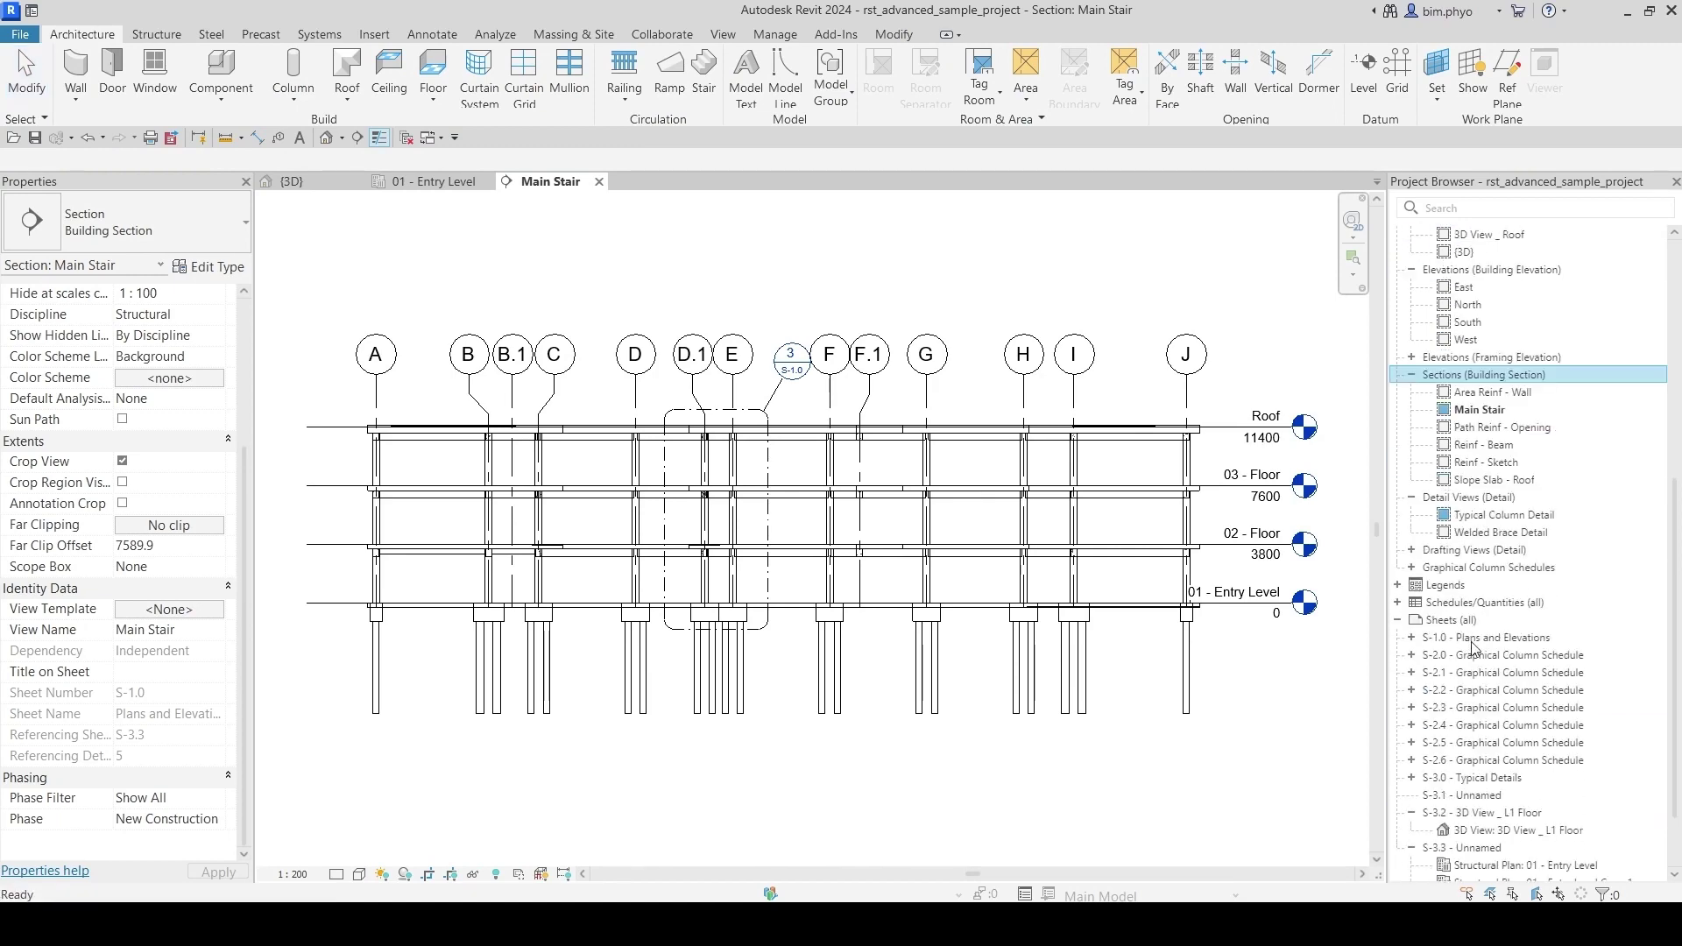
{"action": "right_click", "coordinate": [1487, 412]}
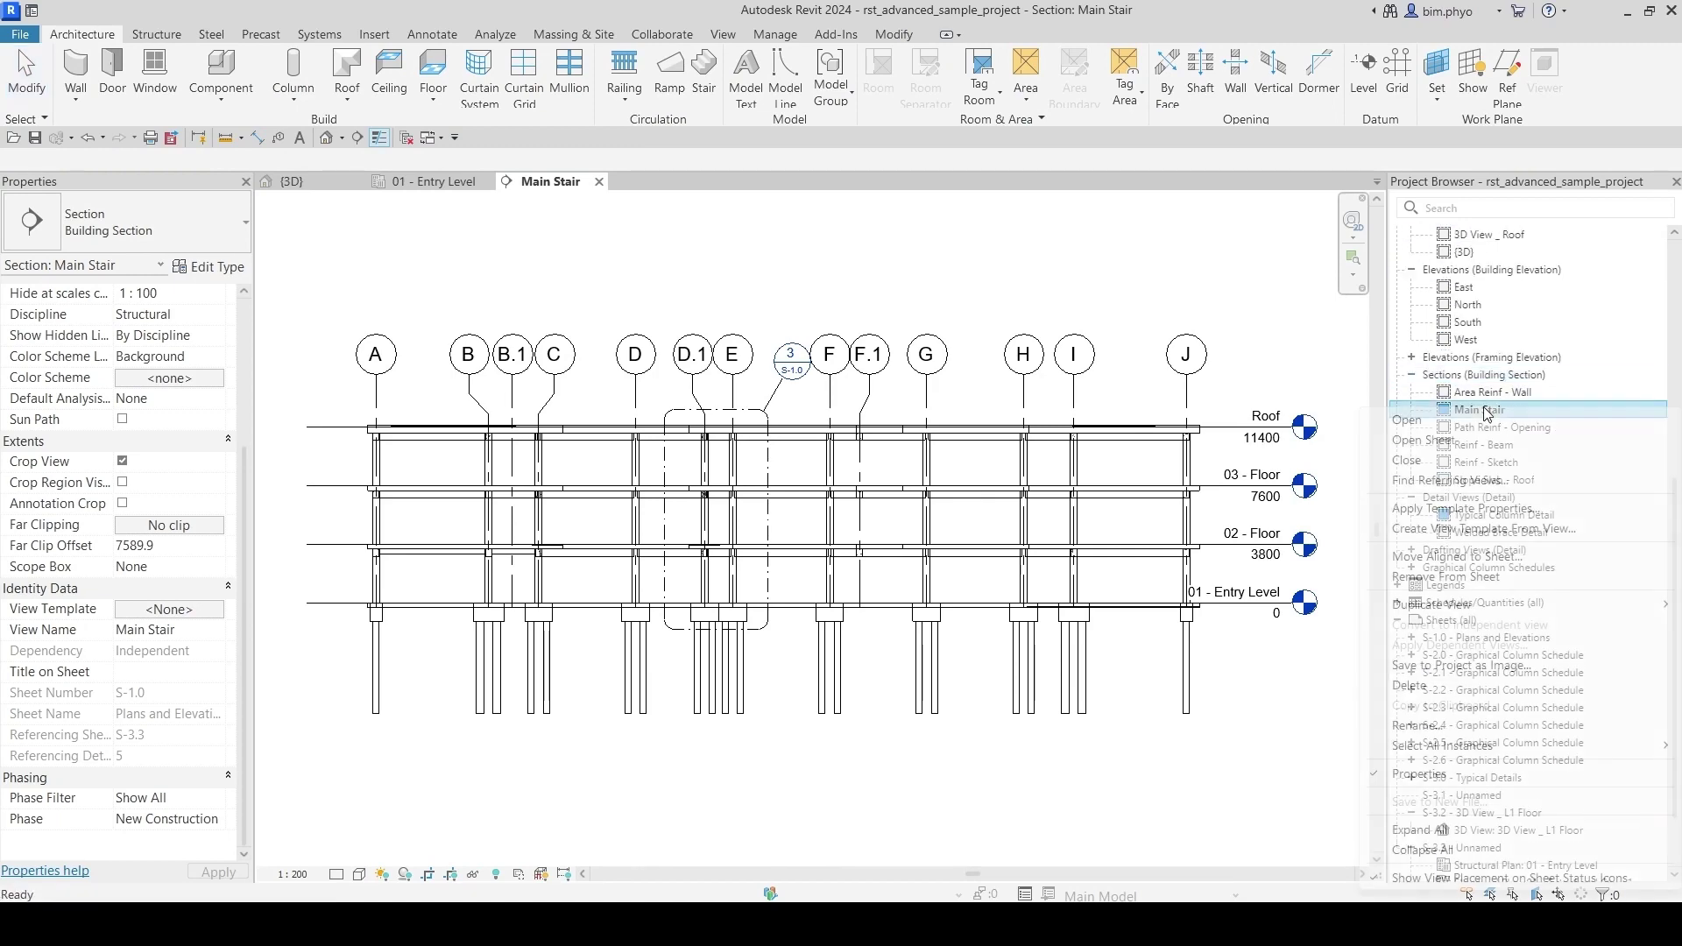
{"action": "mouse_move", "coordinate": [1450, 607]}
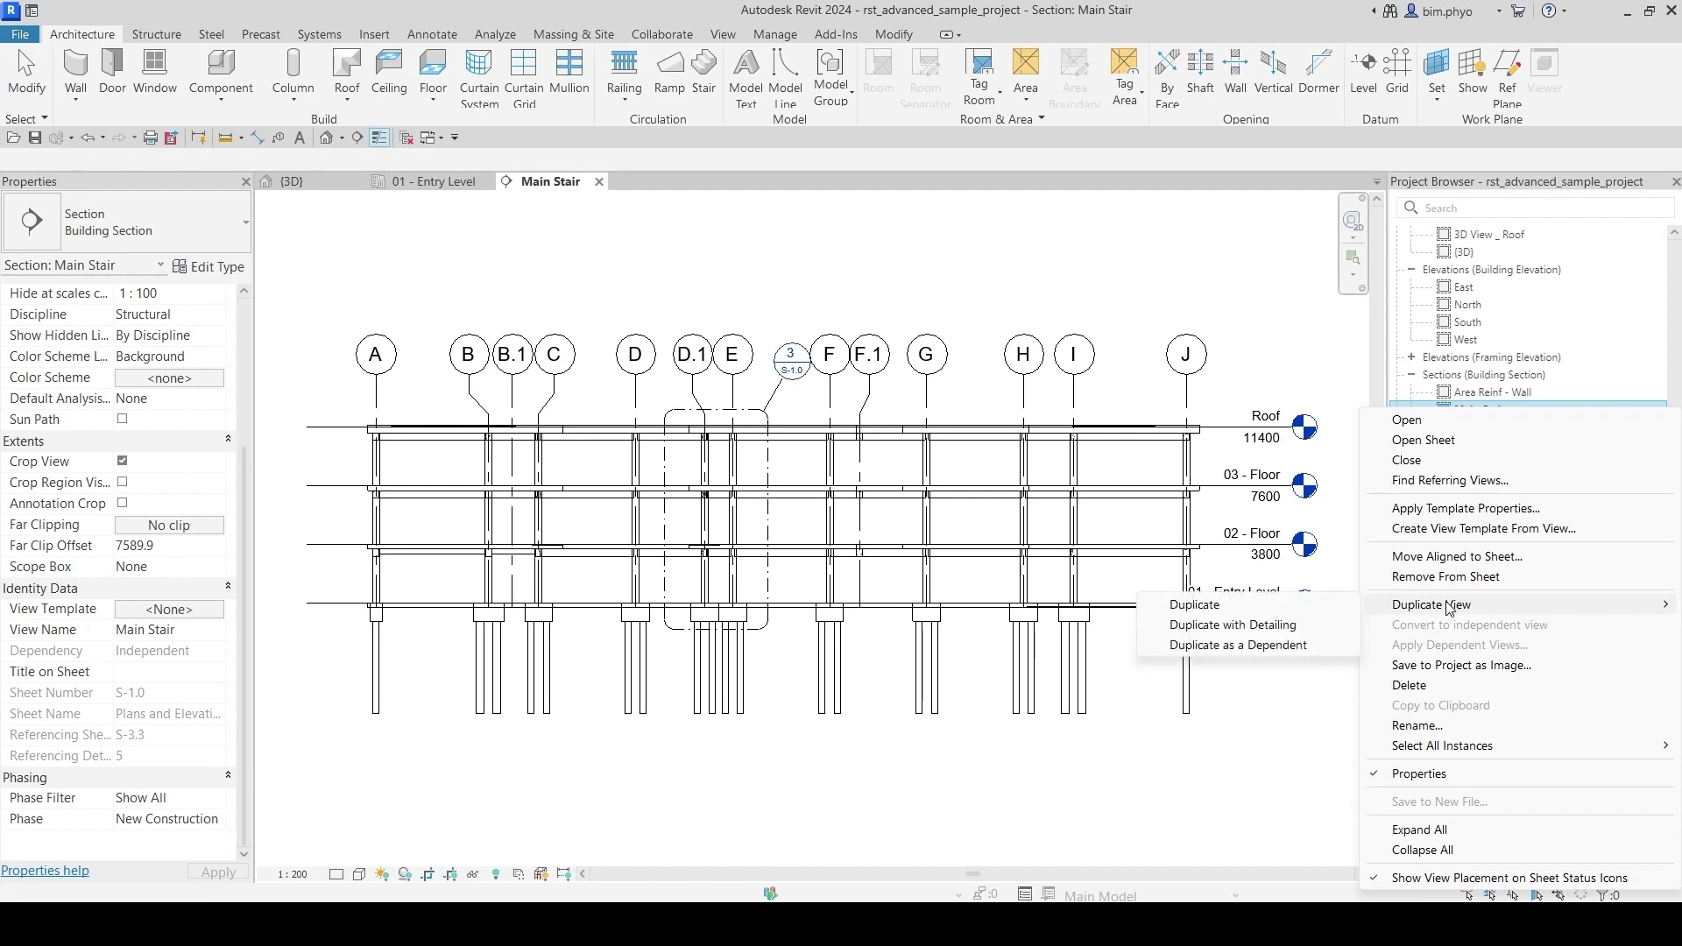
{"action": "left_click", "coordinate": [1230, 608]}
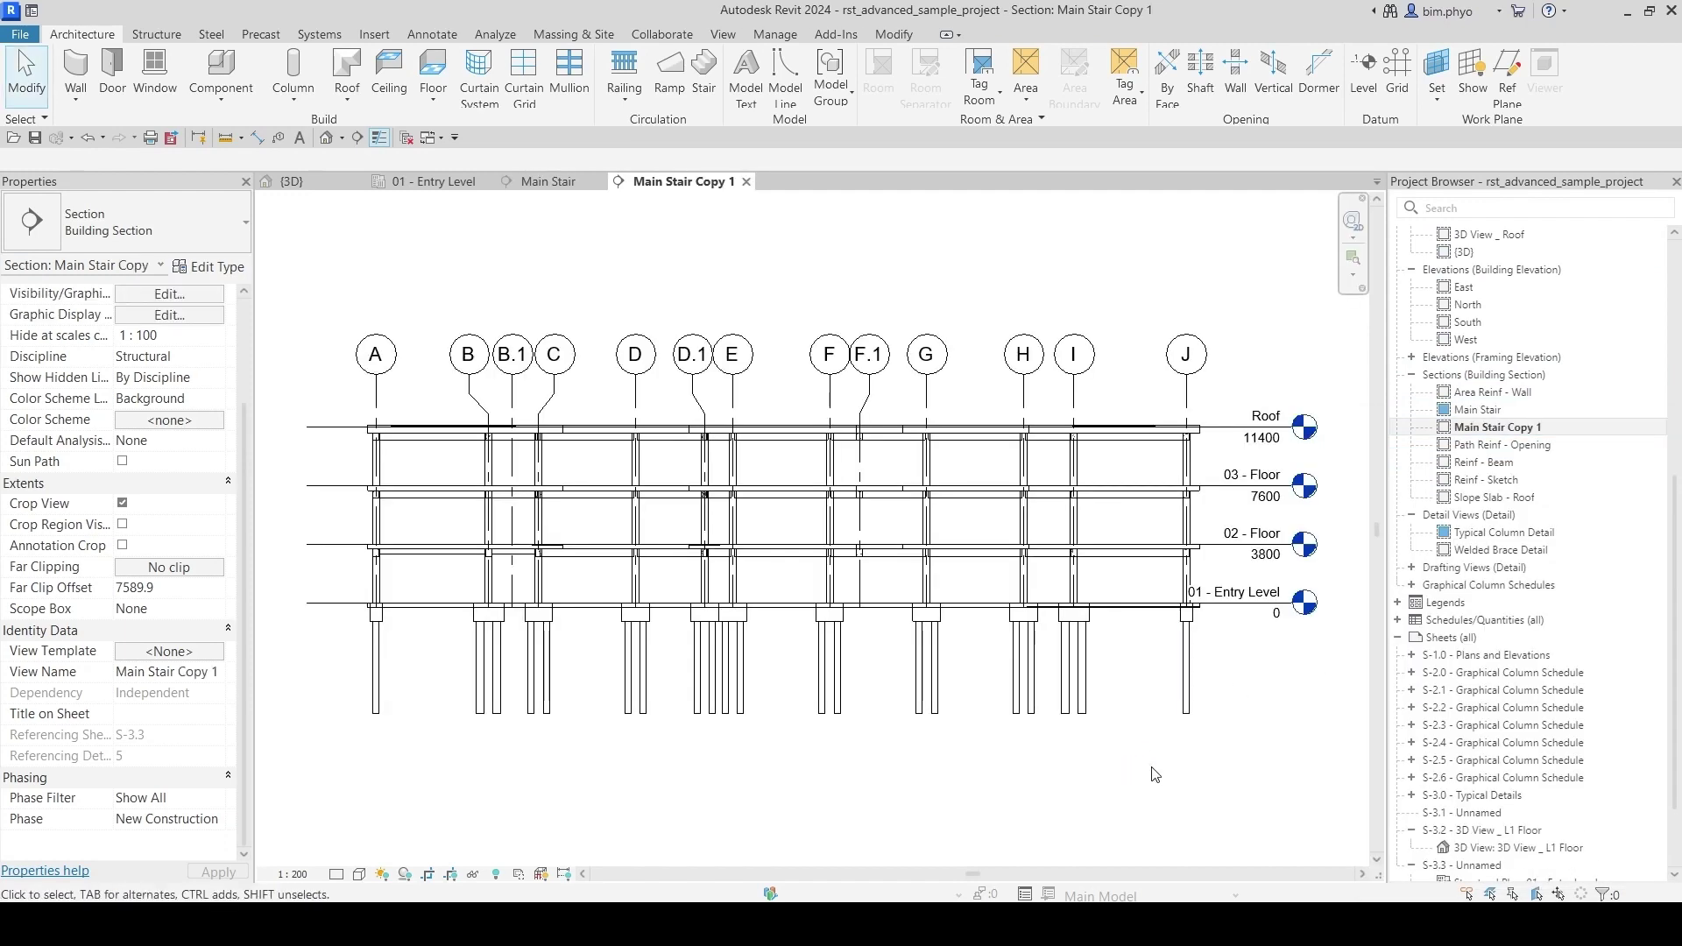
Step: Compare the 01 - Entry Level plan with the Main Stair Copy 1 section, looking for the copy's section line
{"action": "left_click", "coordinate": [425, 180]}
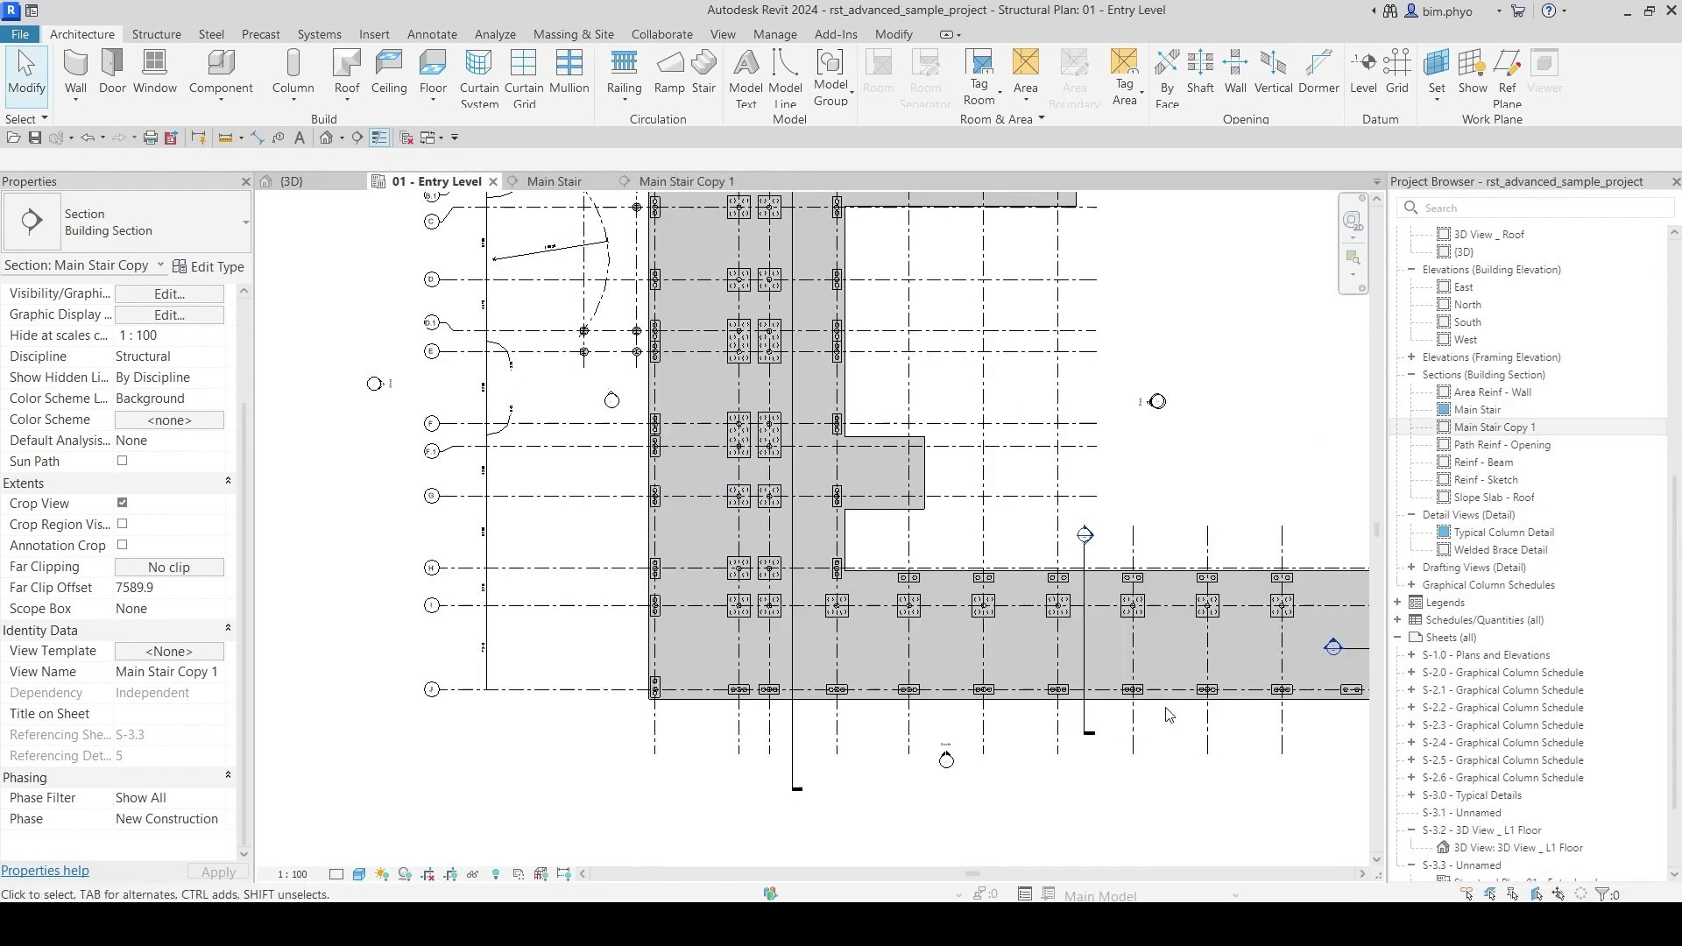
{"action": "scroll", "coordinate": [936, 706], "scroll_direction": "up", "scroll_amount": 4}
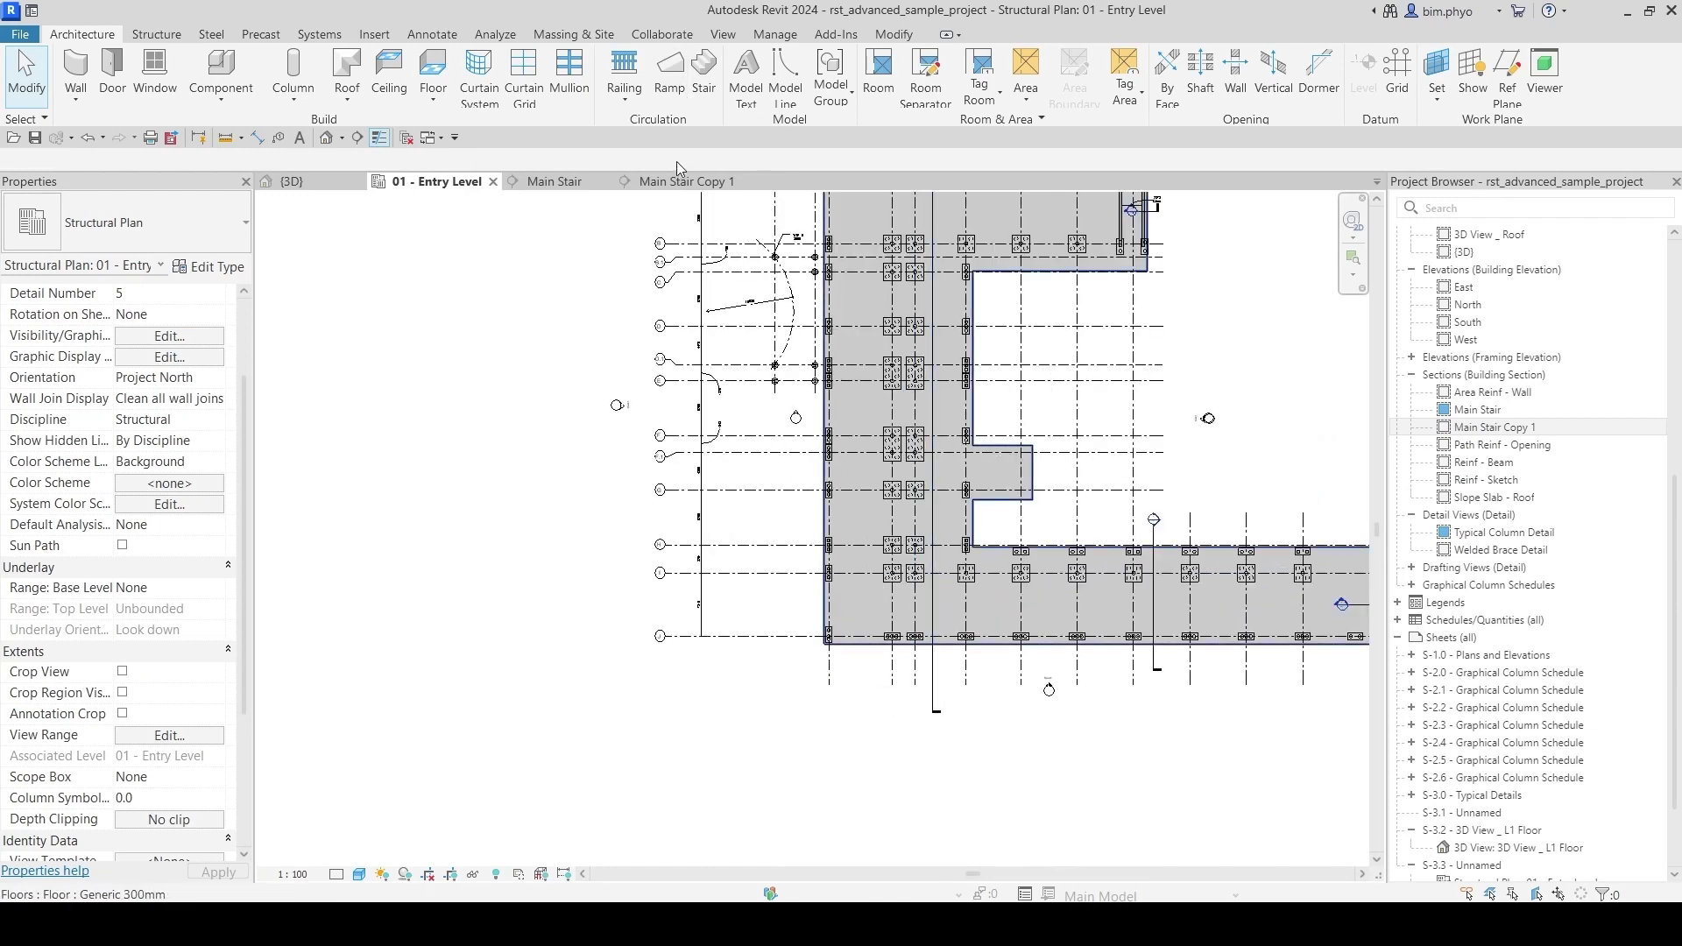
{"action": "left_click", "coordinate": [676, 180]}
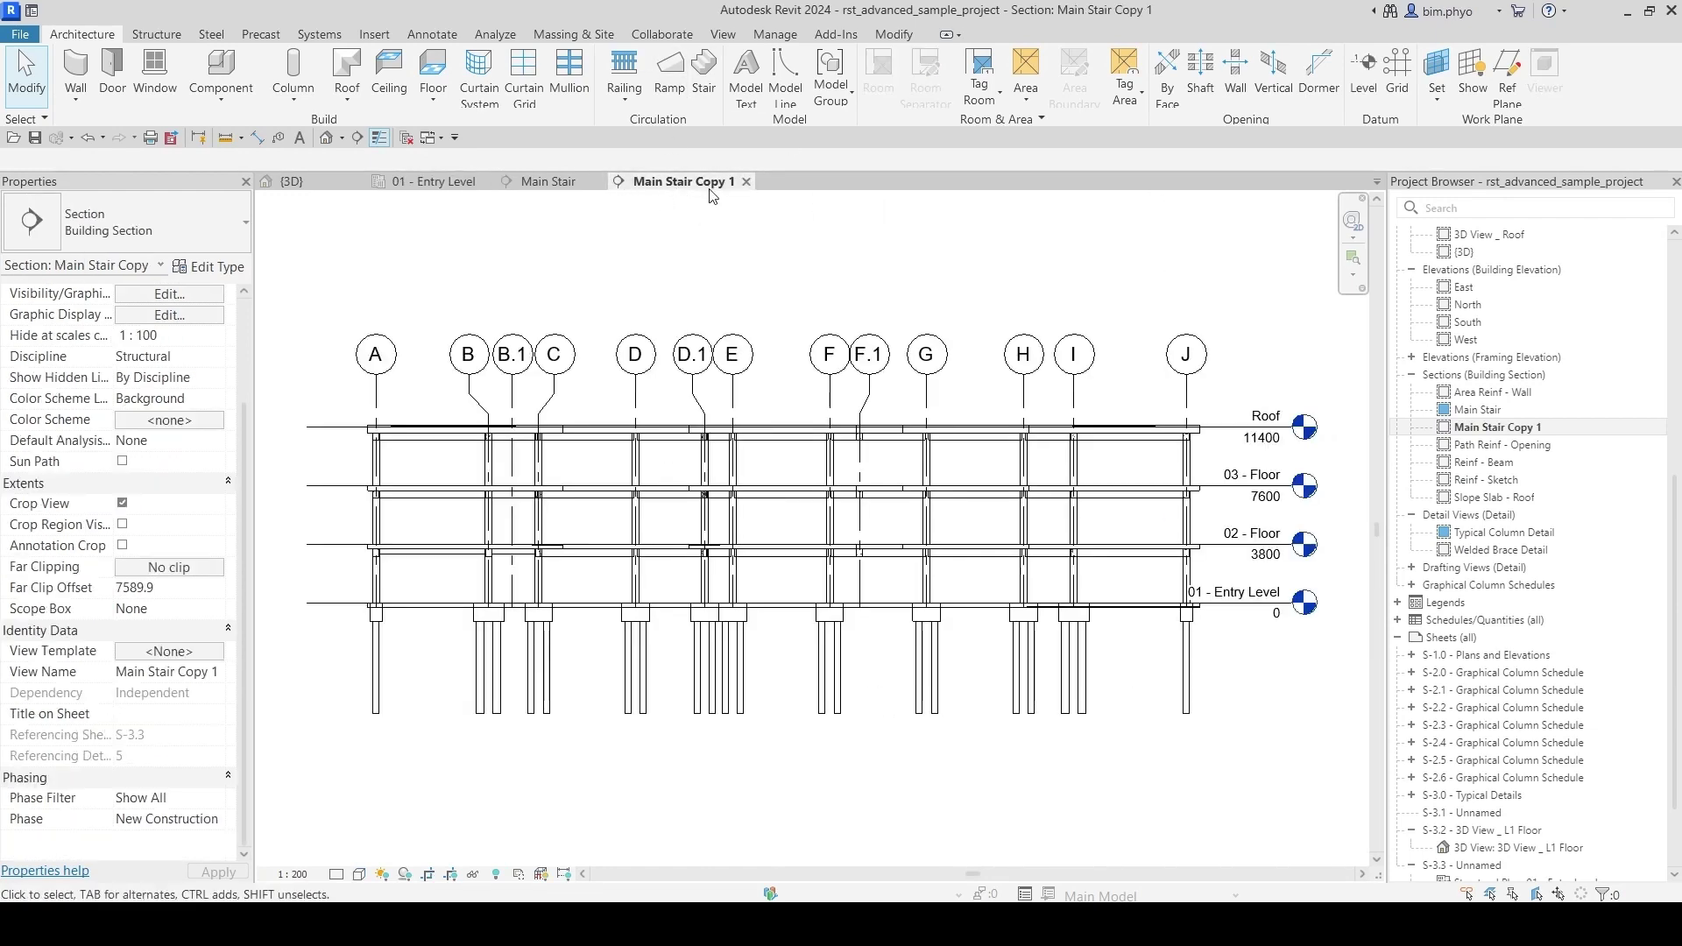
{"action": "left_click", "coordinate": [436, 181]}
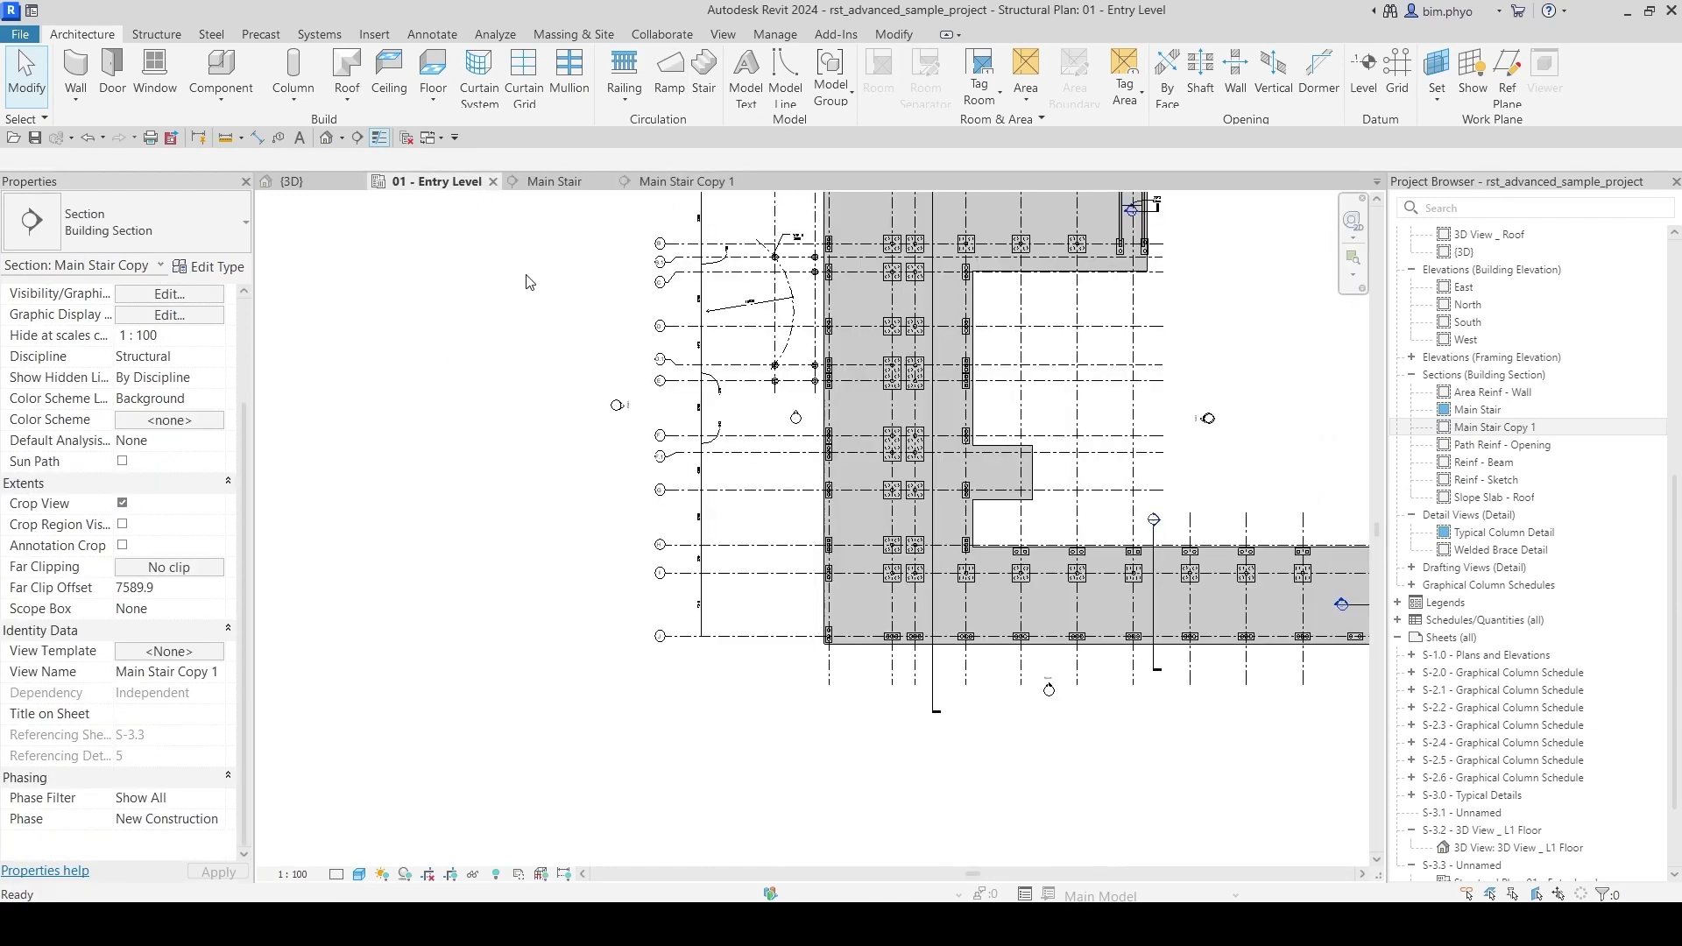
Step: Temporarily hide the Main Stair Copy 1 section line in the Entry Level plan and check the section line beneath it
{"action": "left_click", "coordinate": [934, 706]}
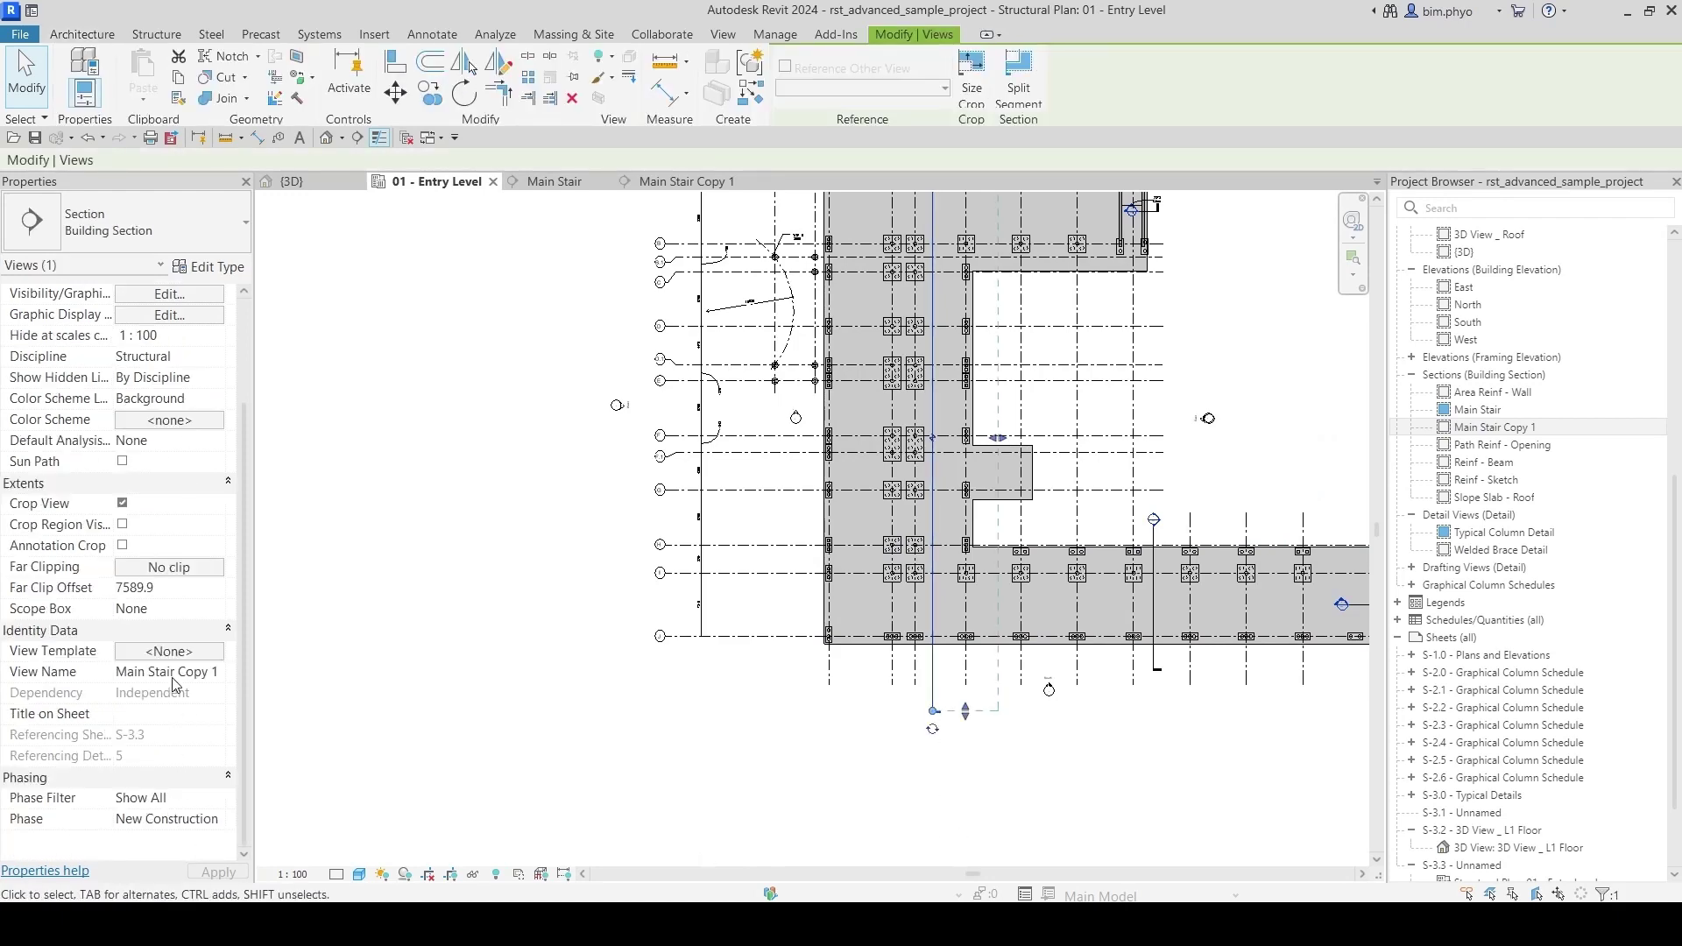
{"action": "scroll", "coordinate": [690, 732], "scroll_direction": "down", "scroll_amount": 3}
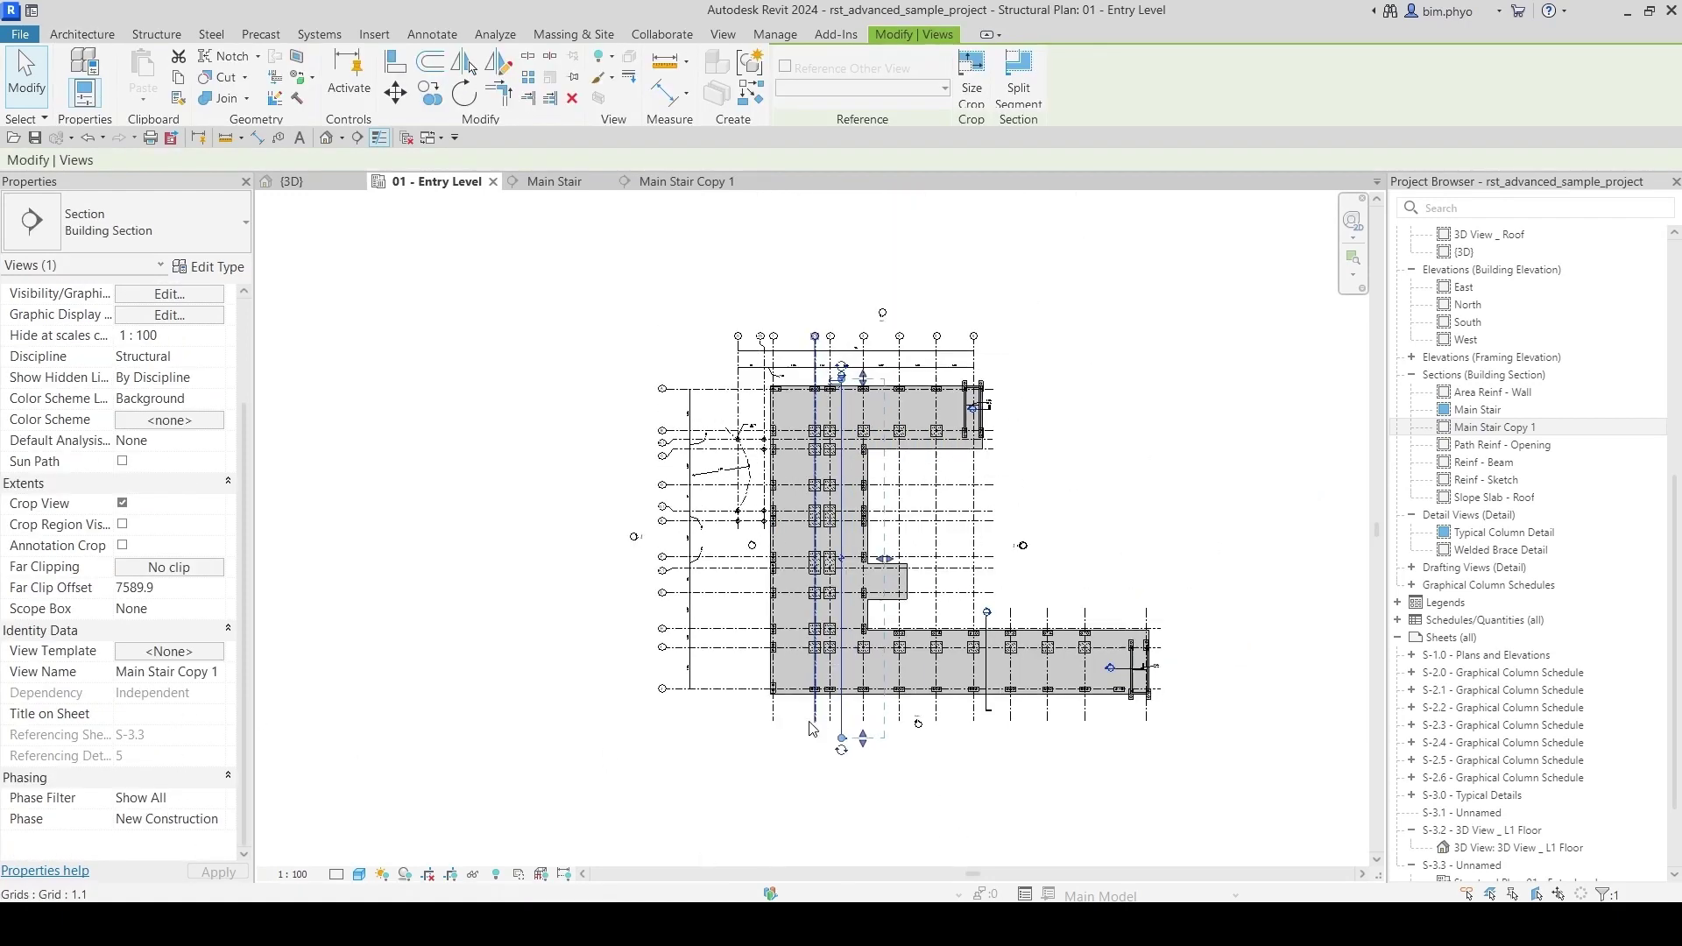
{"action": "key", "text": "h"}
{"action": "scroll", "coordinate": [813, 729], "scroll_direction": "up", "scroll_amount": 2}
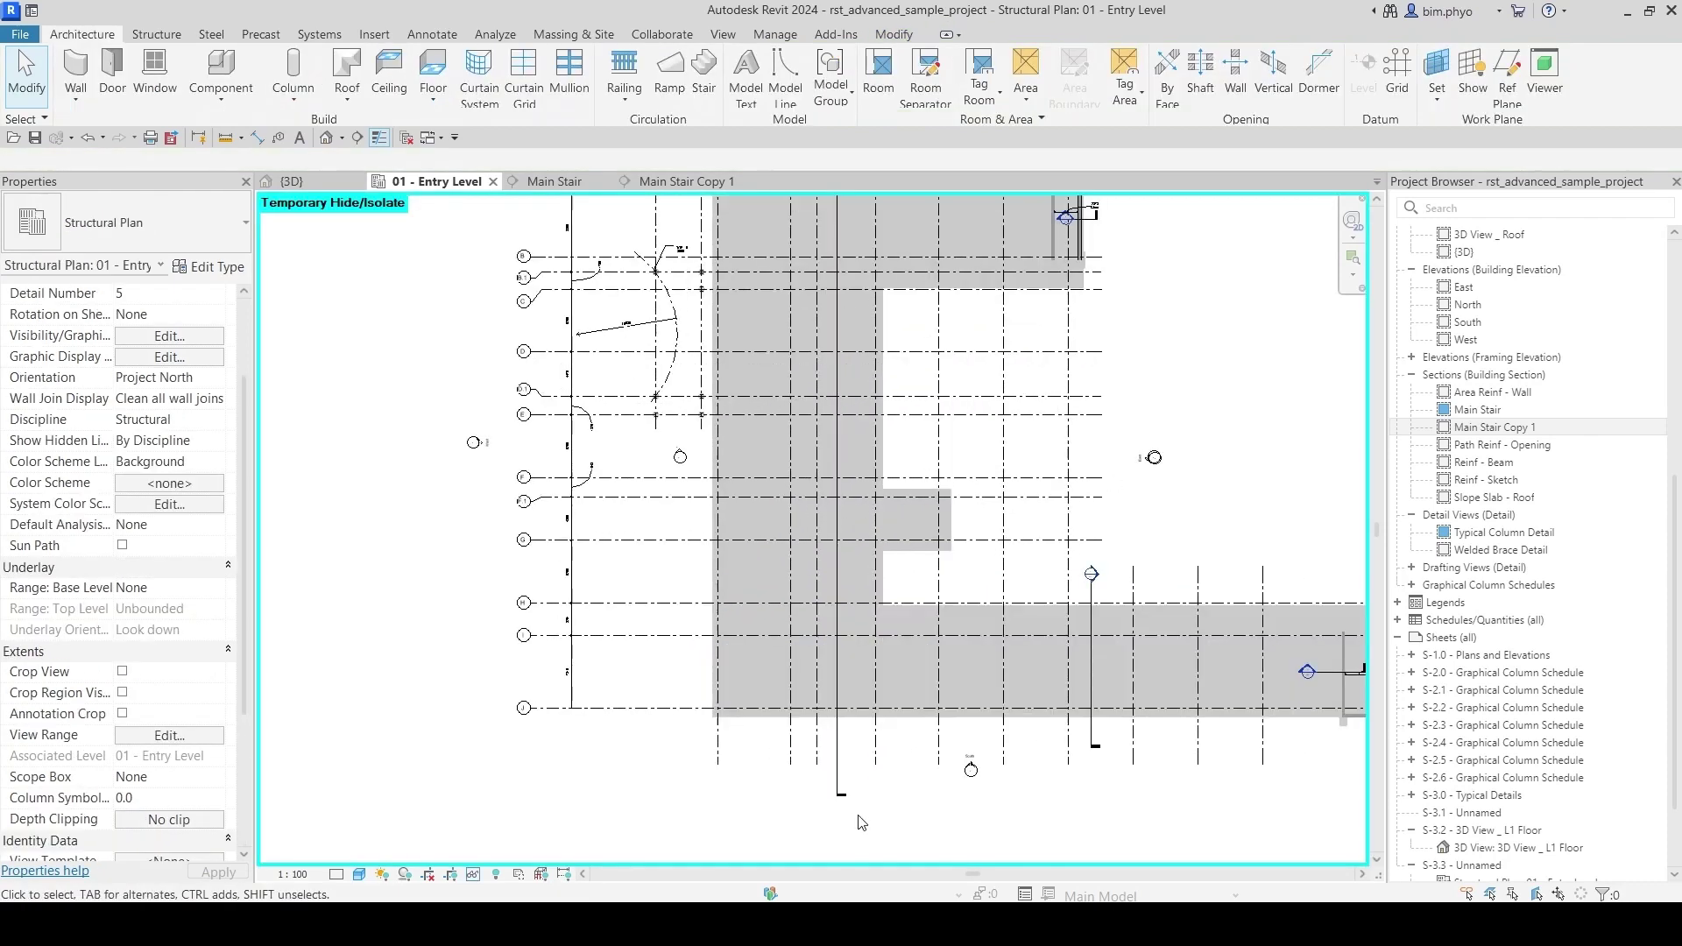
{"action": "left_click", "coordinate": [839, 762]}
{"action": "scroll", "coordinate": [718, 714], "scroll_direction": "down", "scroll_amount": 2}
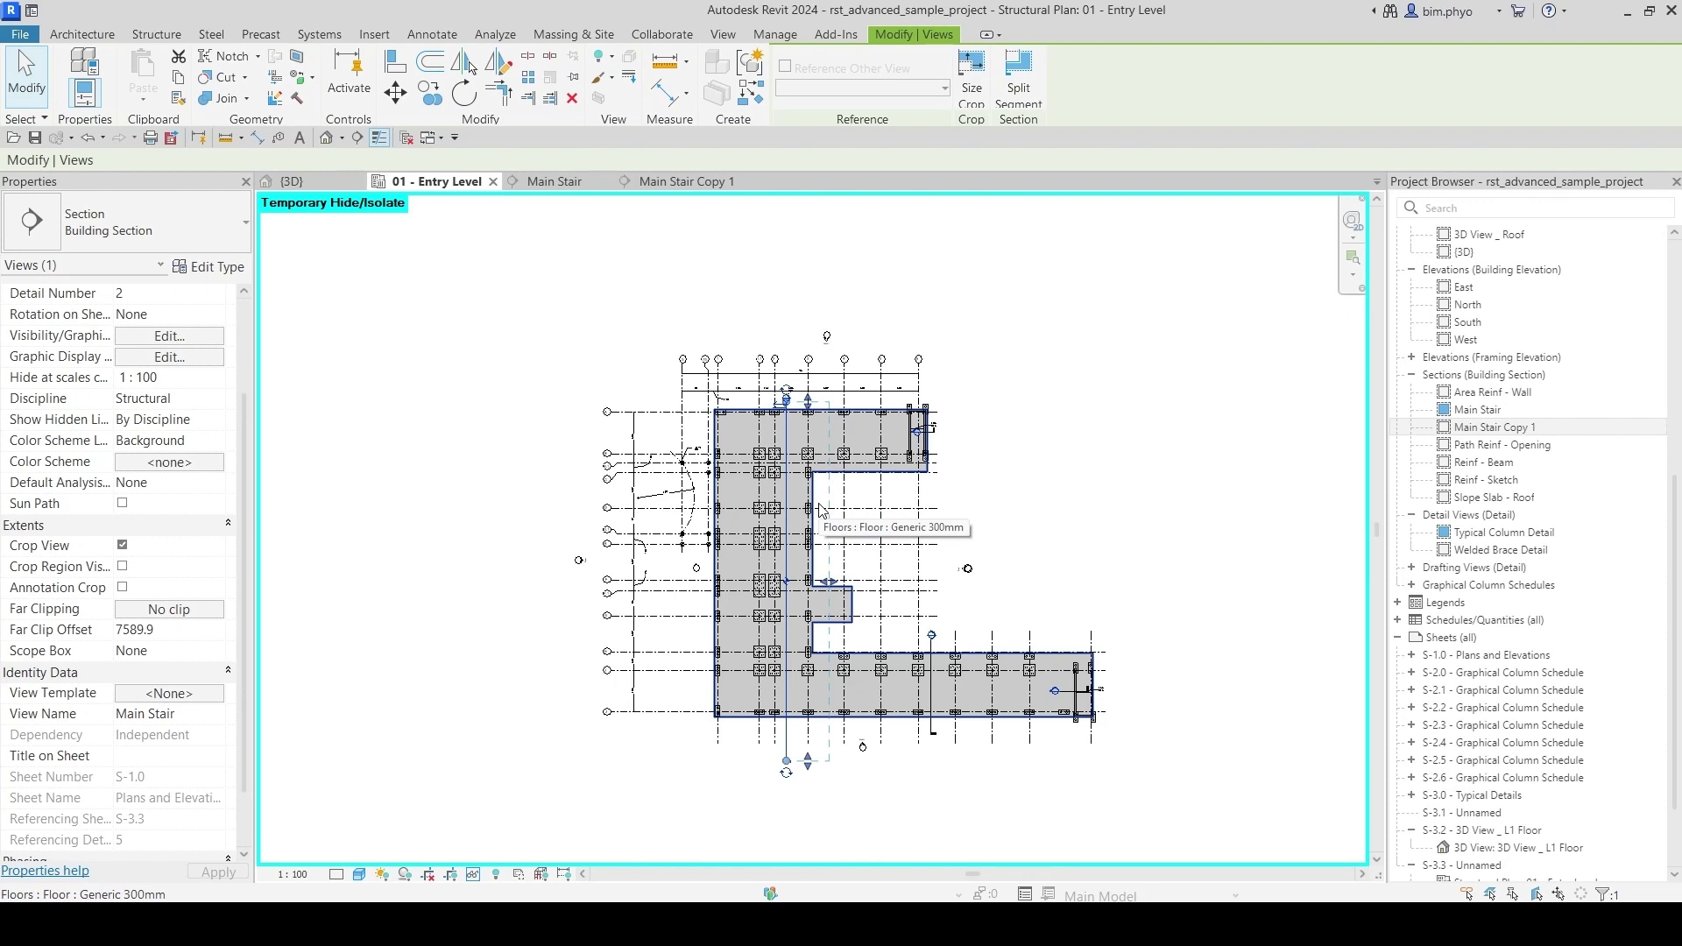
{"action": "left_click", "coordinate": [1111, 443]}
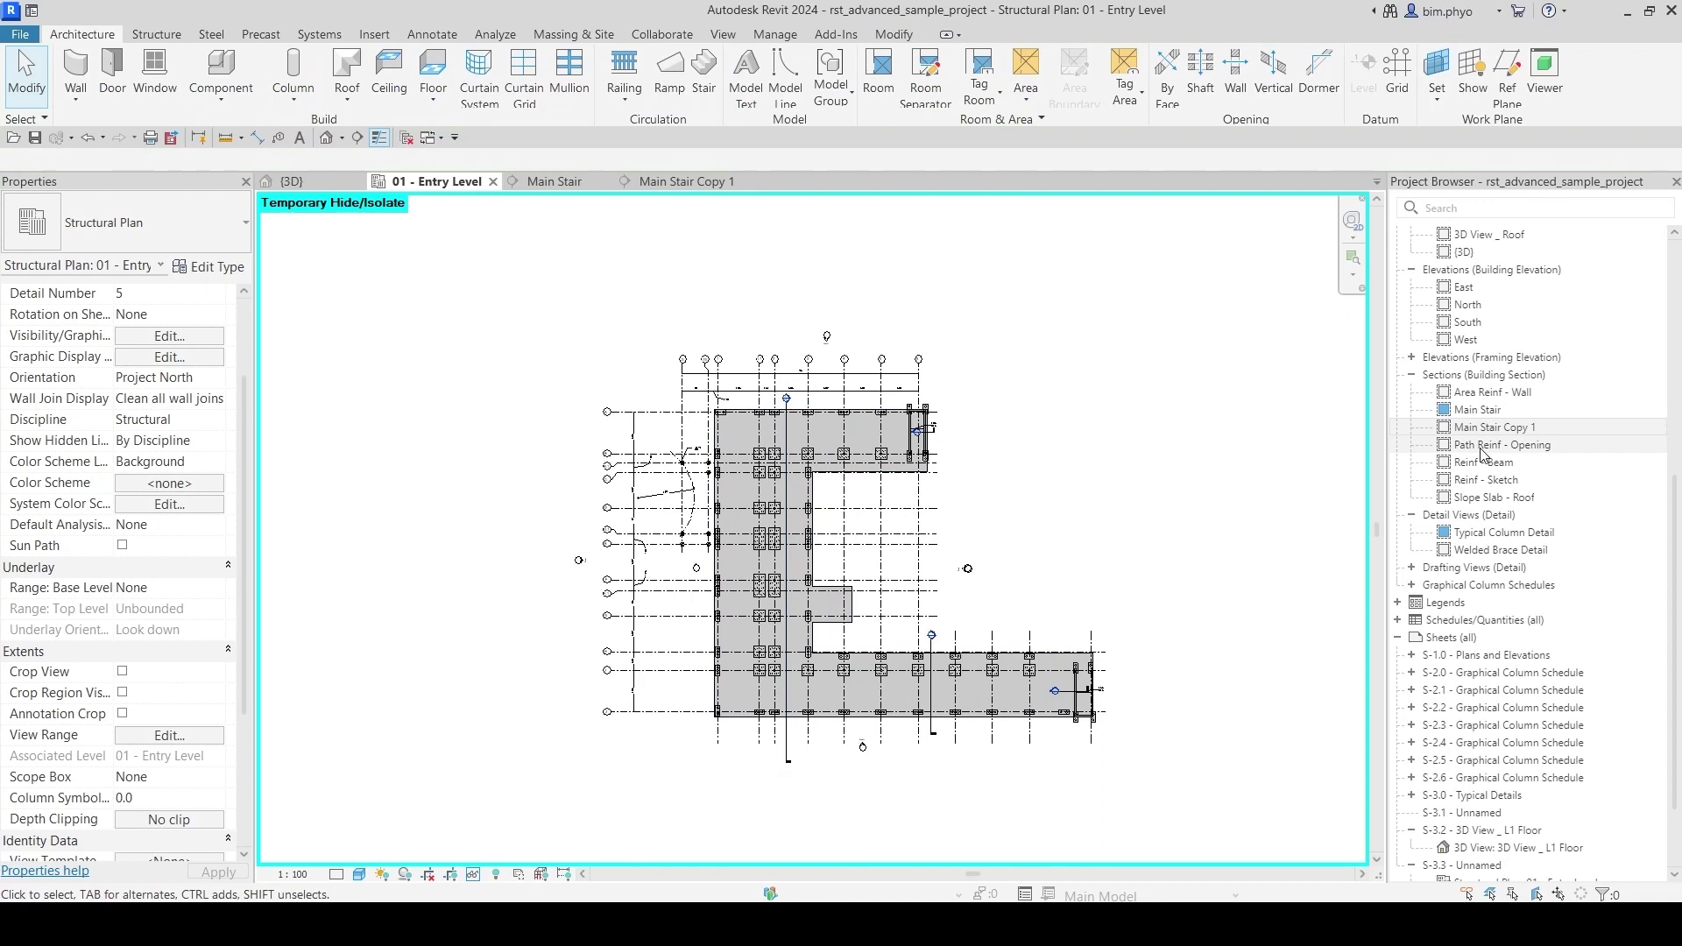
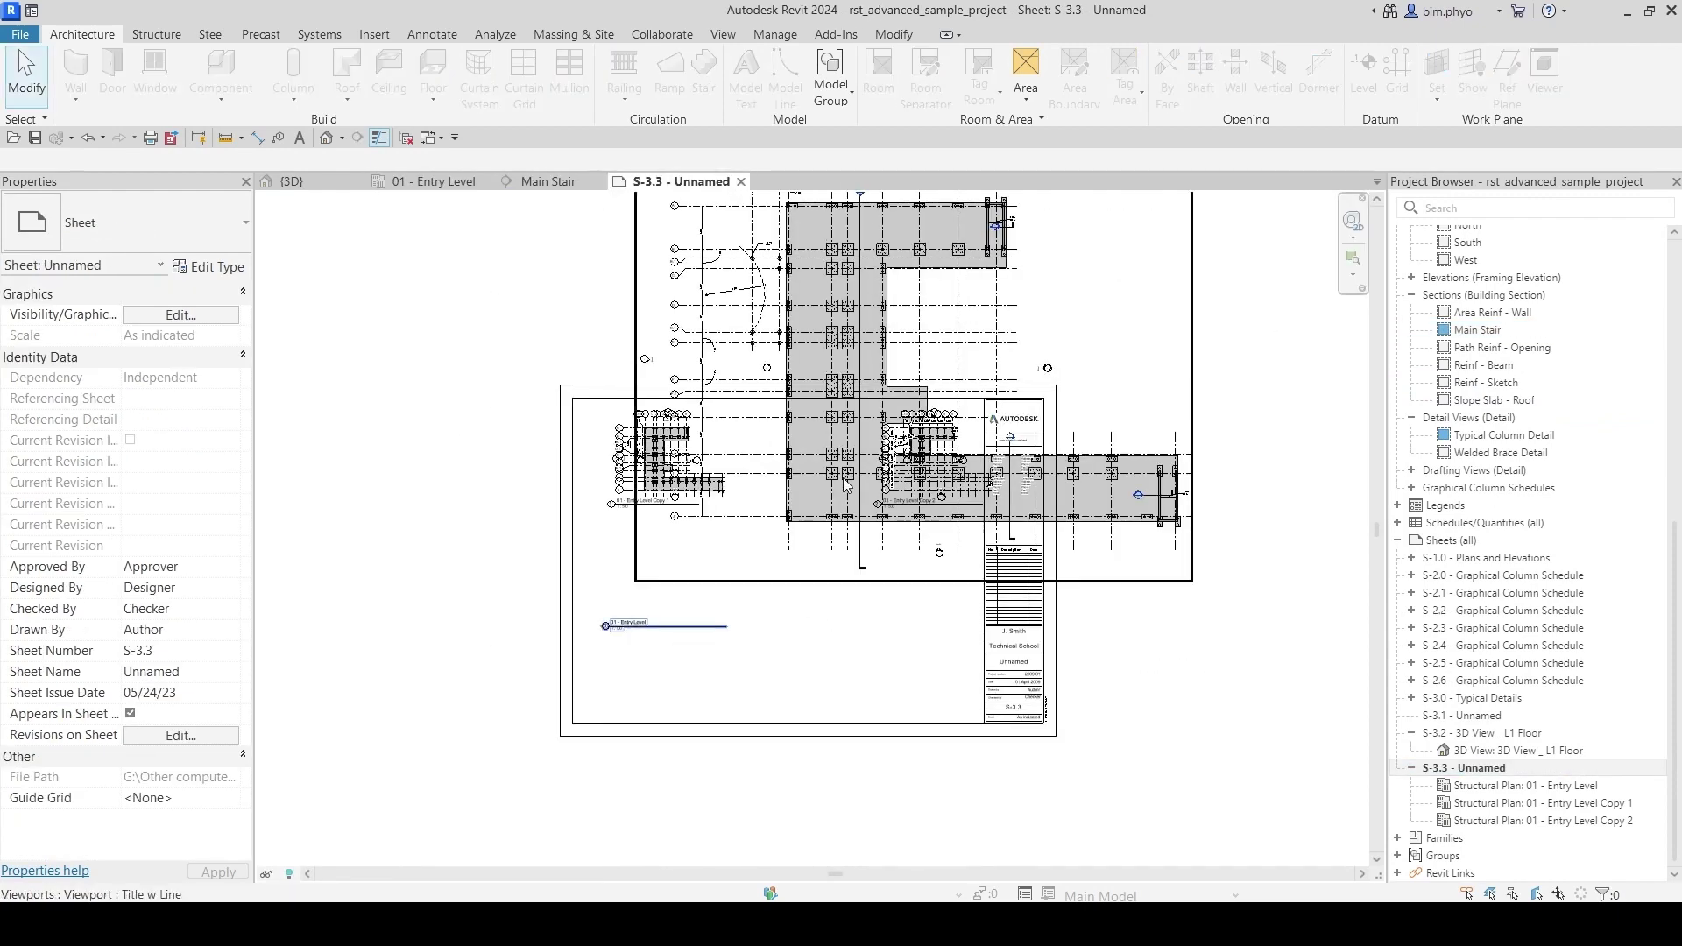
Step: Undo the placement of the three Entry Level plans on sheet S-3.3 and try to place the Main Stair section there
{"action": "key", "text": "ctrl+z"}
{"action": "key", "text": "ctrl+z"}
{"action": "key", "text": "ctrl+z"}
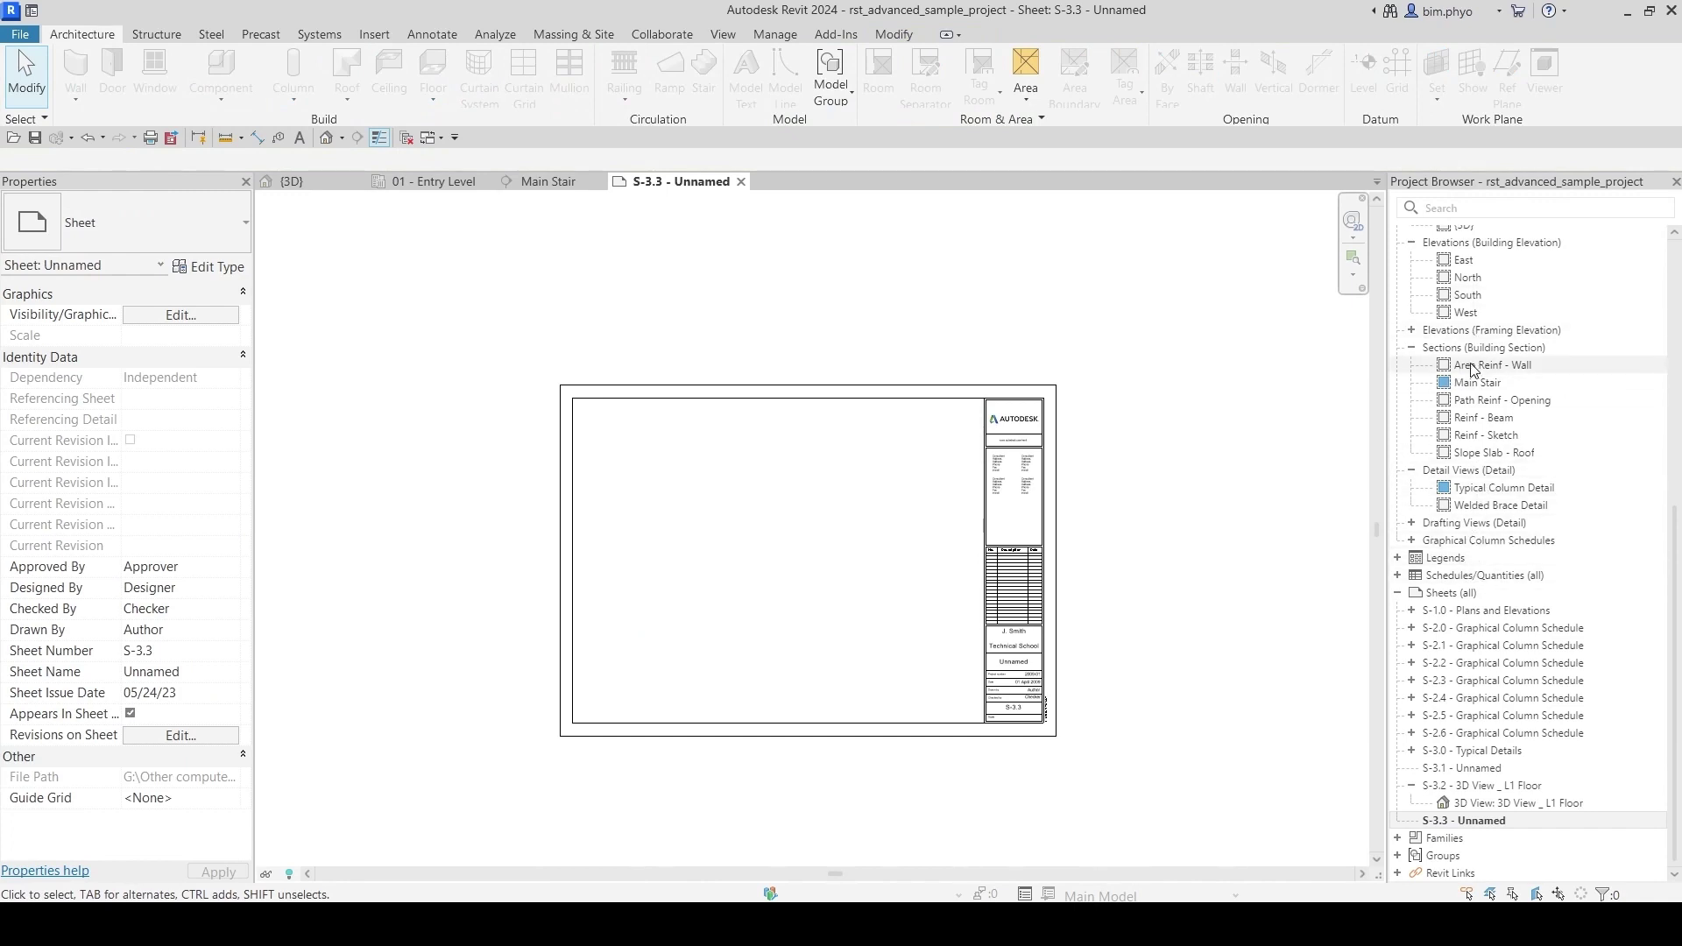
{"action": "left_click_drag", "start_coordinate": [1477, 382], "coordinate": [776, 546]}
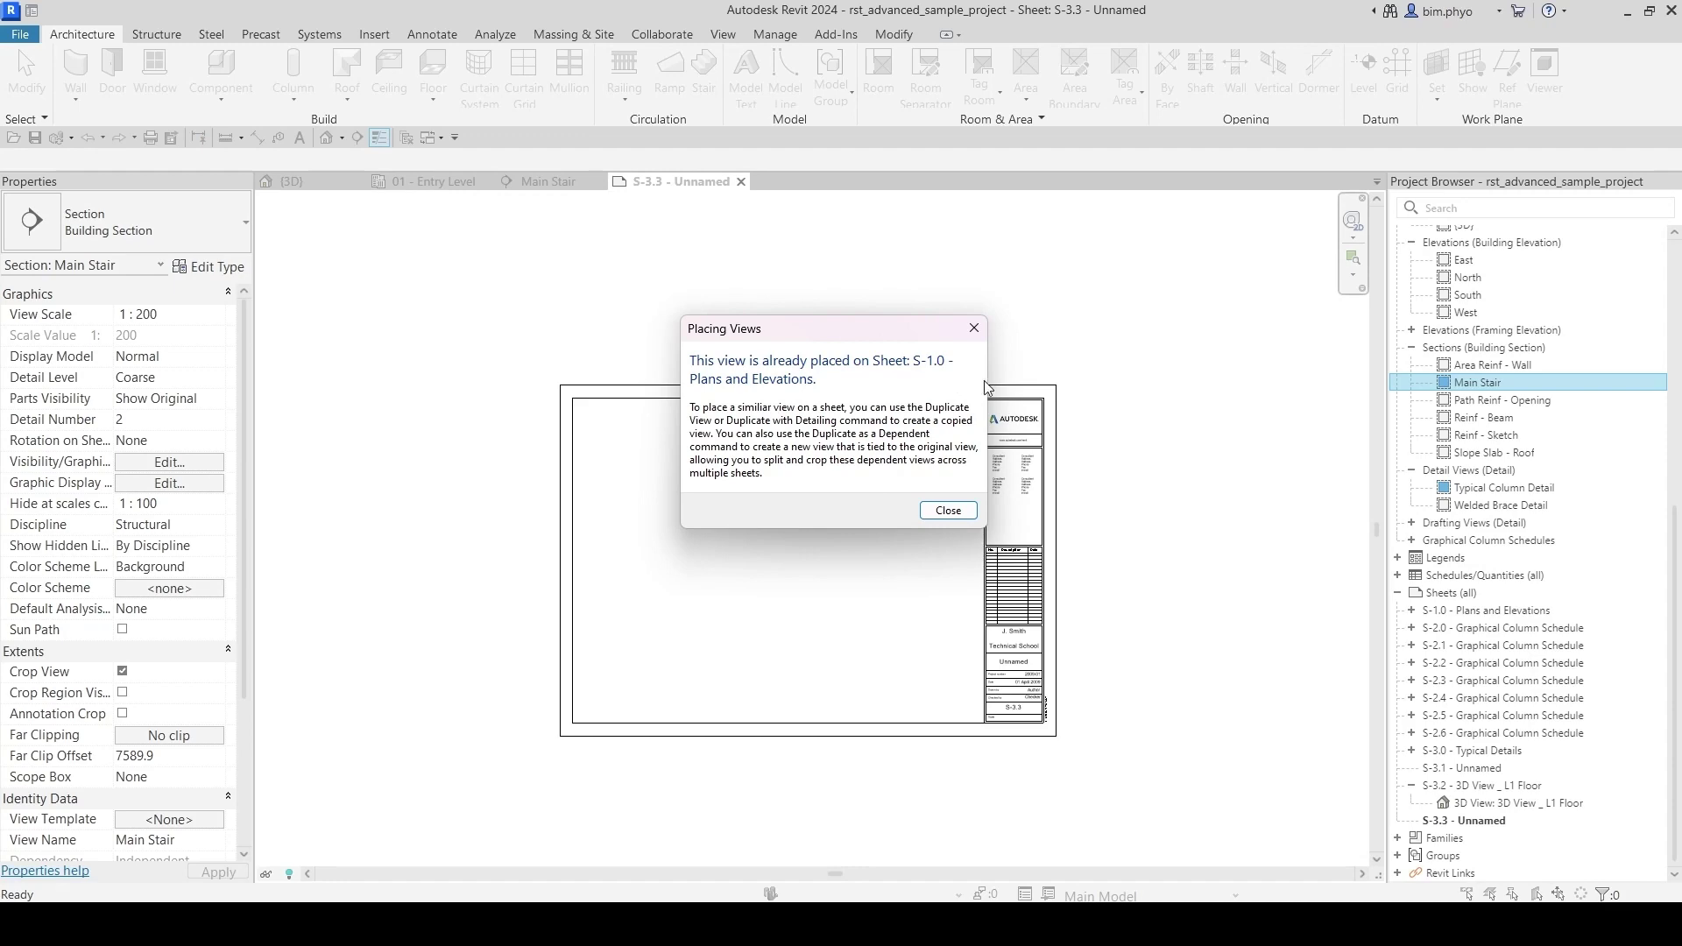
{"action": "key", "text": "Escape"}
Step: Duplicate the Main Stair section again without detailing and compare the callout display in the original and the copy
{"action": "right_click", "coordinate": [1498, 382]}
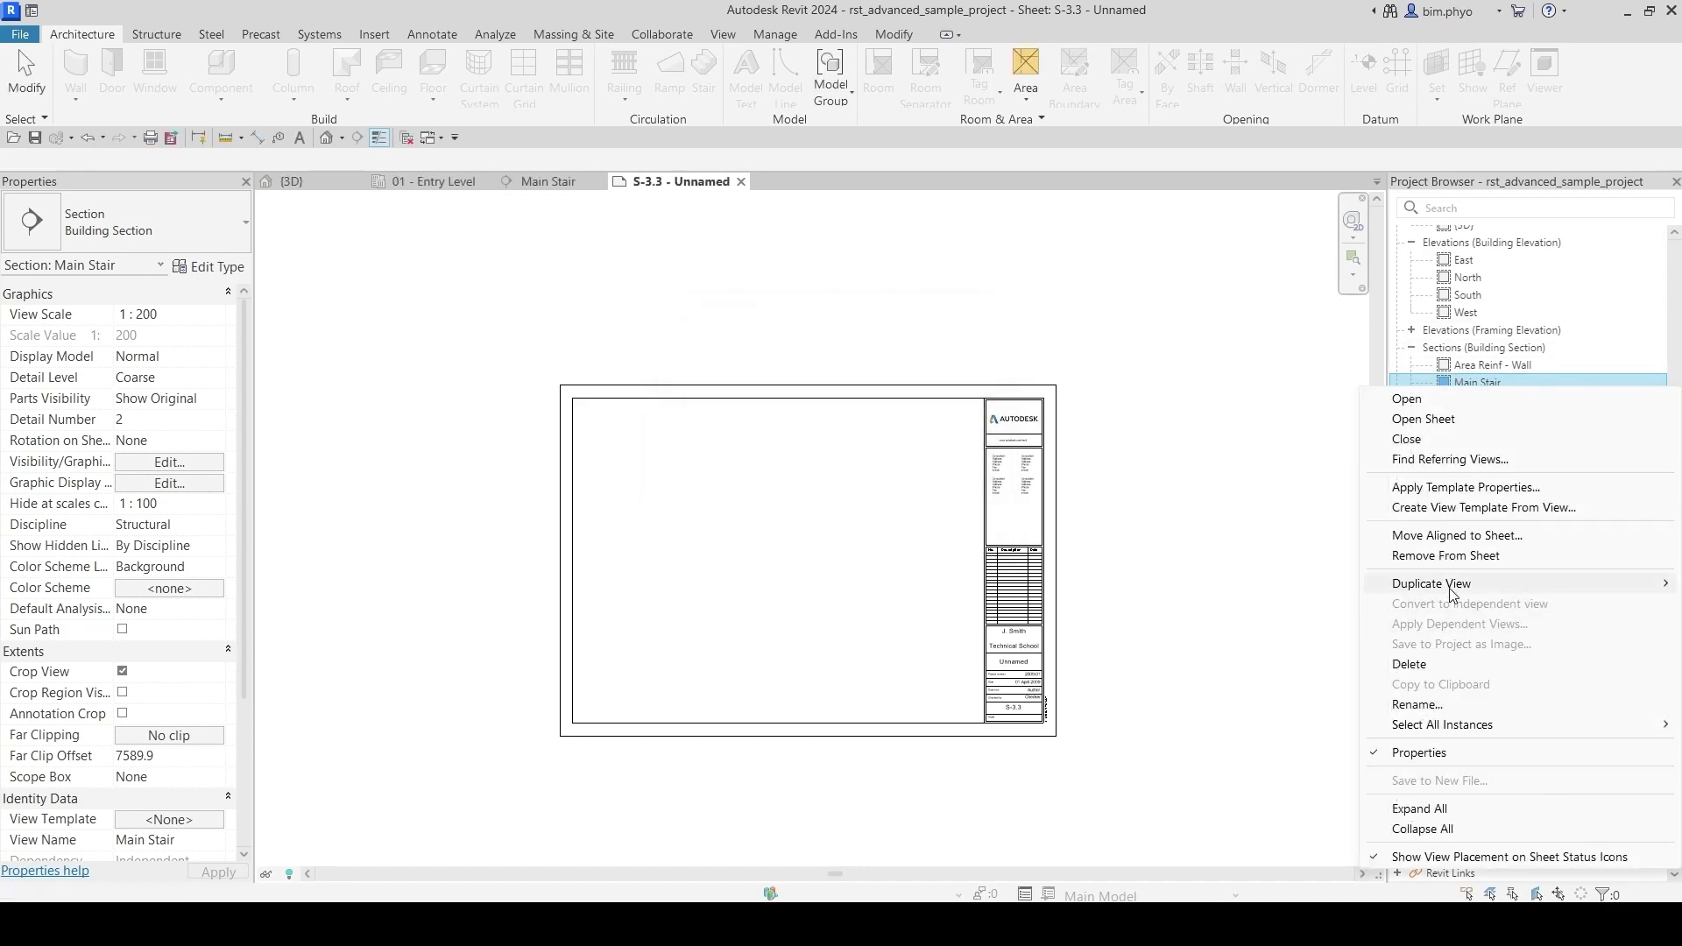
{"action": "mouse_move", "coordinate": [1489, 584]}
{"action": "left_click", "coordinate": [1200, 583]}
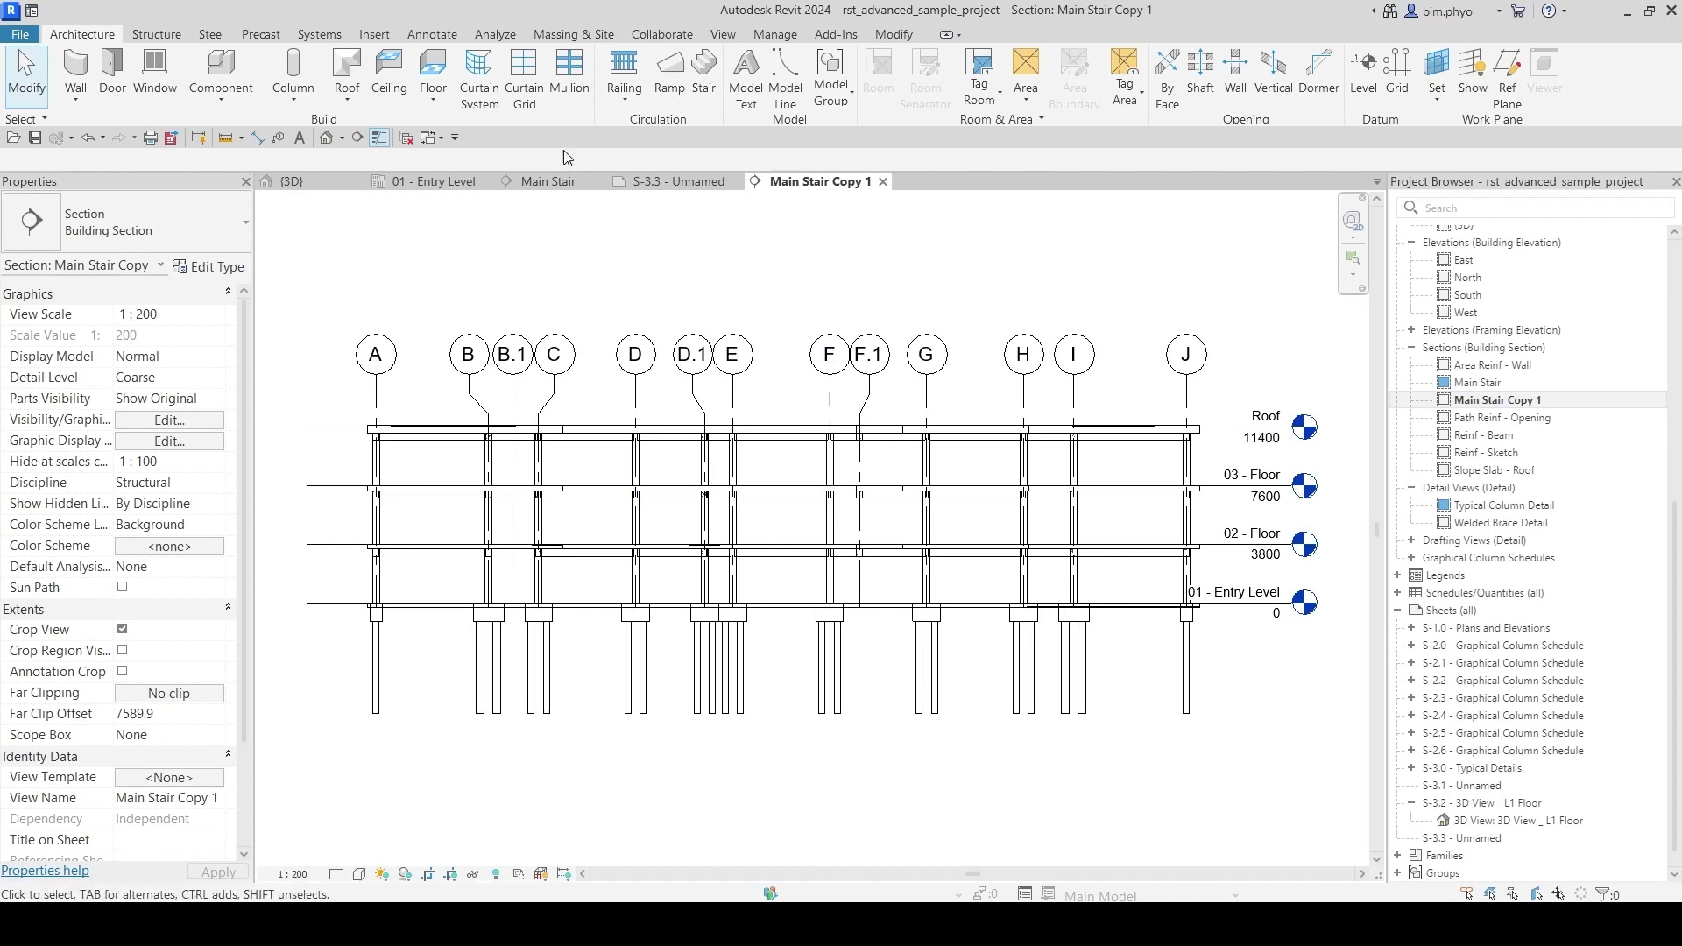
{"action": "left_click", "coordinate": [550, 181]}
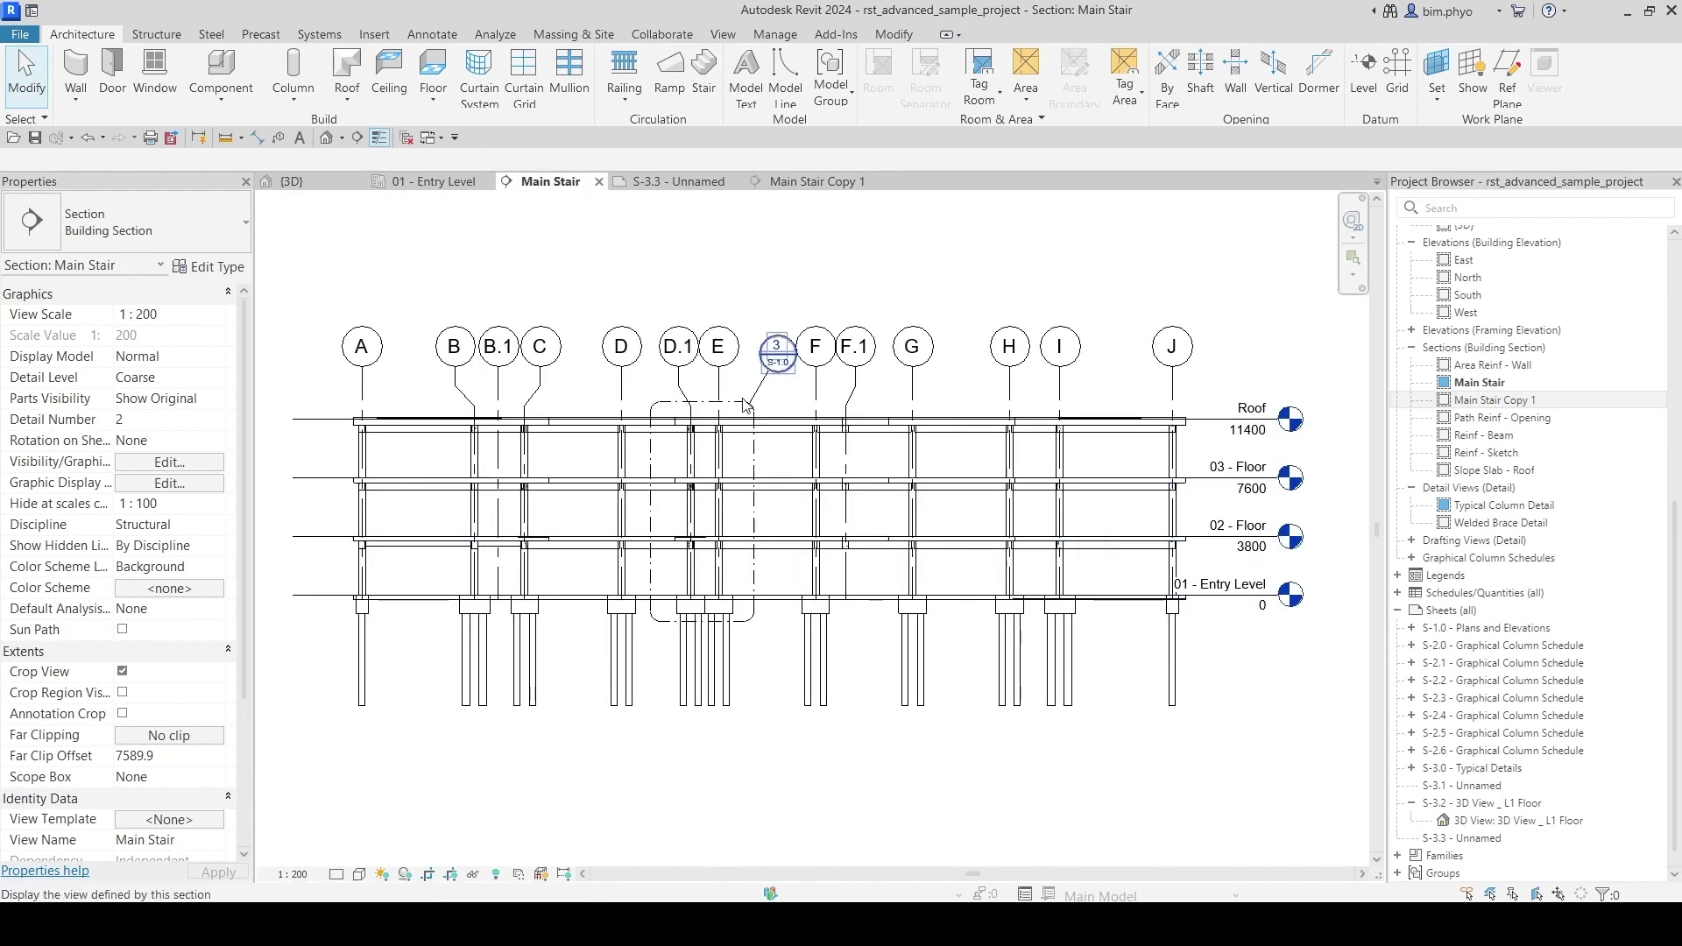
{"action": "left_click", "coordinate": [811, 182]}
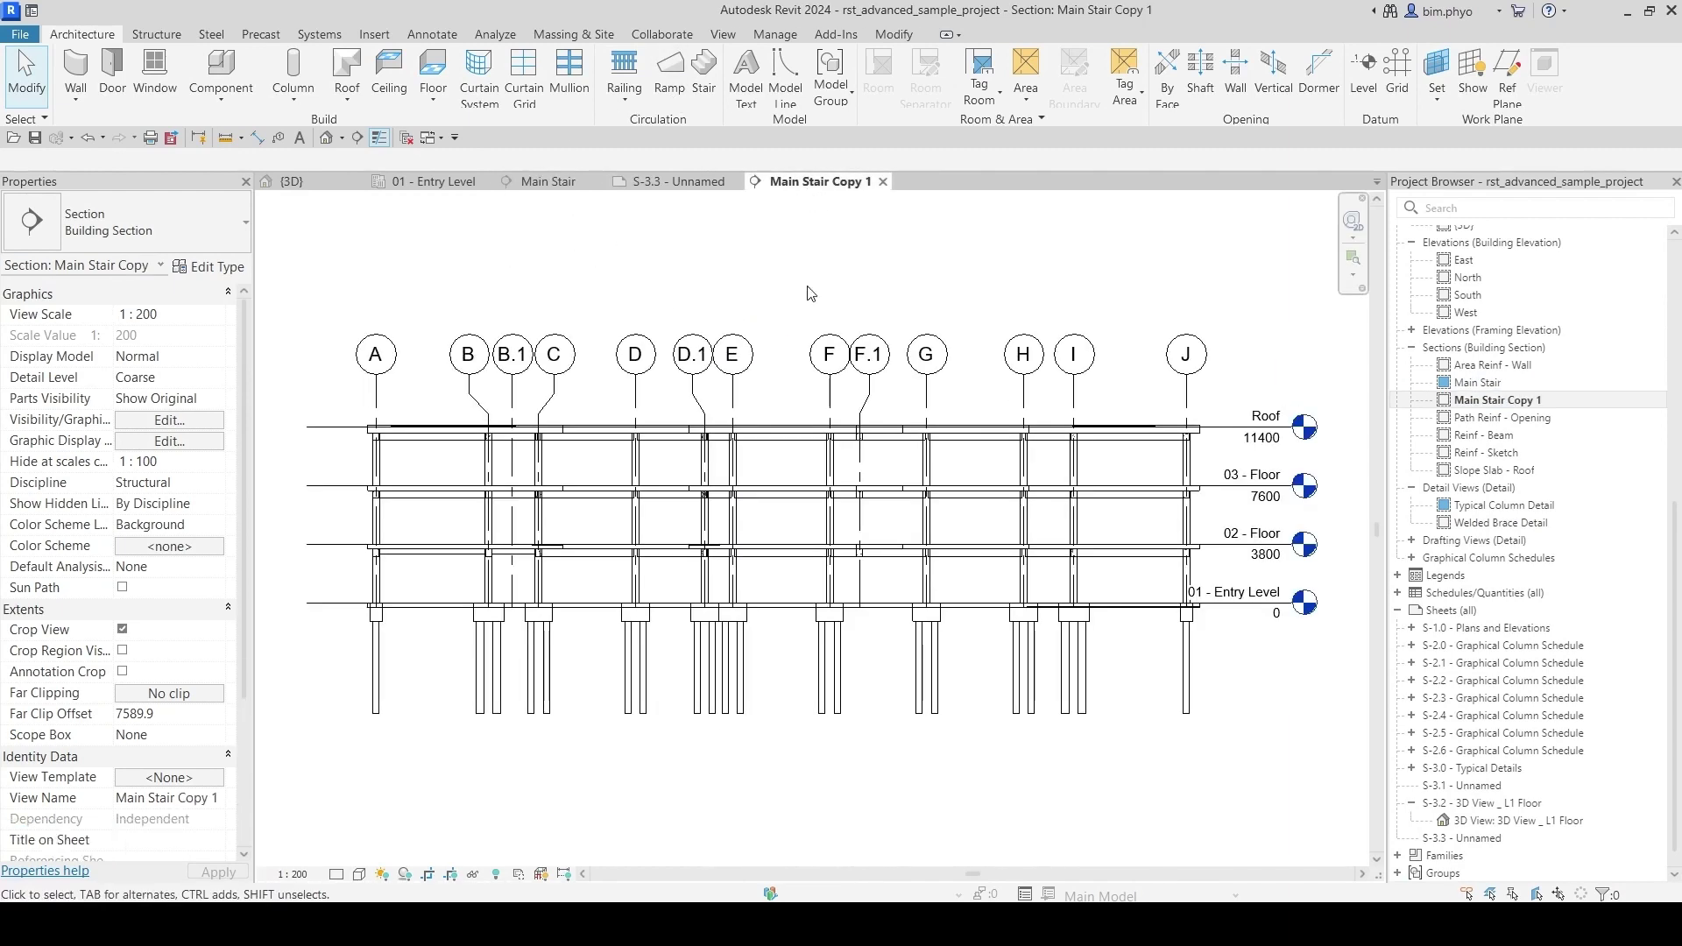
Step: Duplicate the Main Stair section with detailing and check the copy for the detail callout
{"action": "right_click", "coordinate": [1481, 383]}
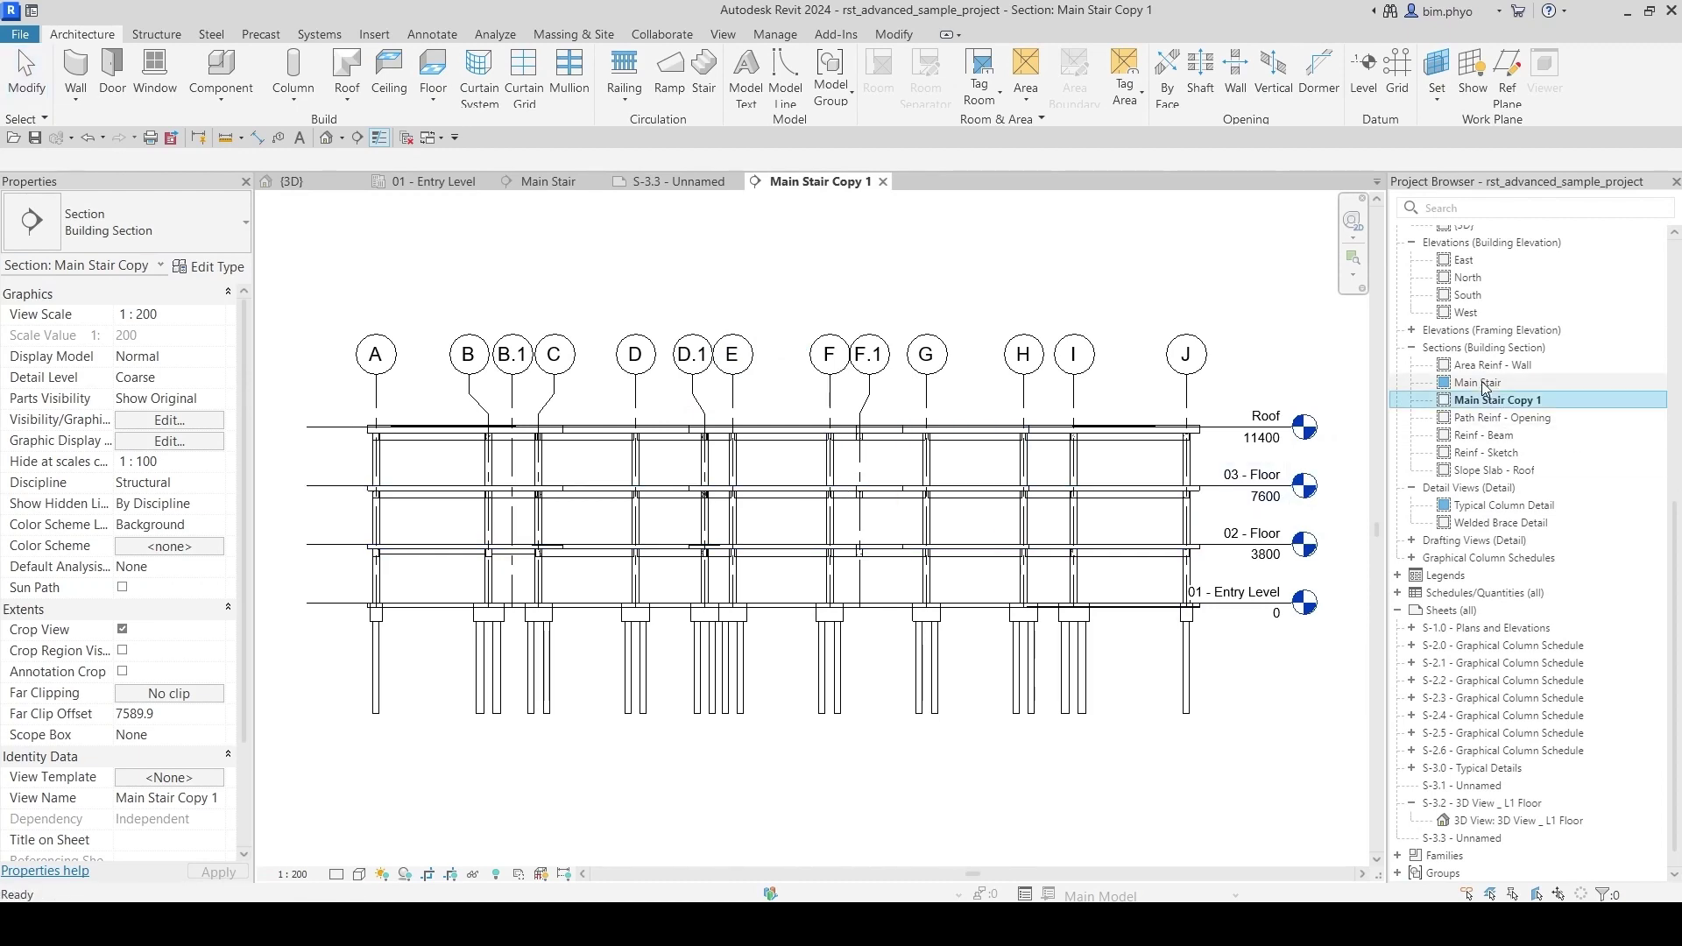
{"action": "mouse_move", "coordinate": [1437, 579]}
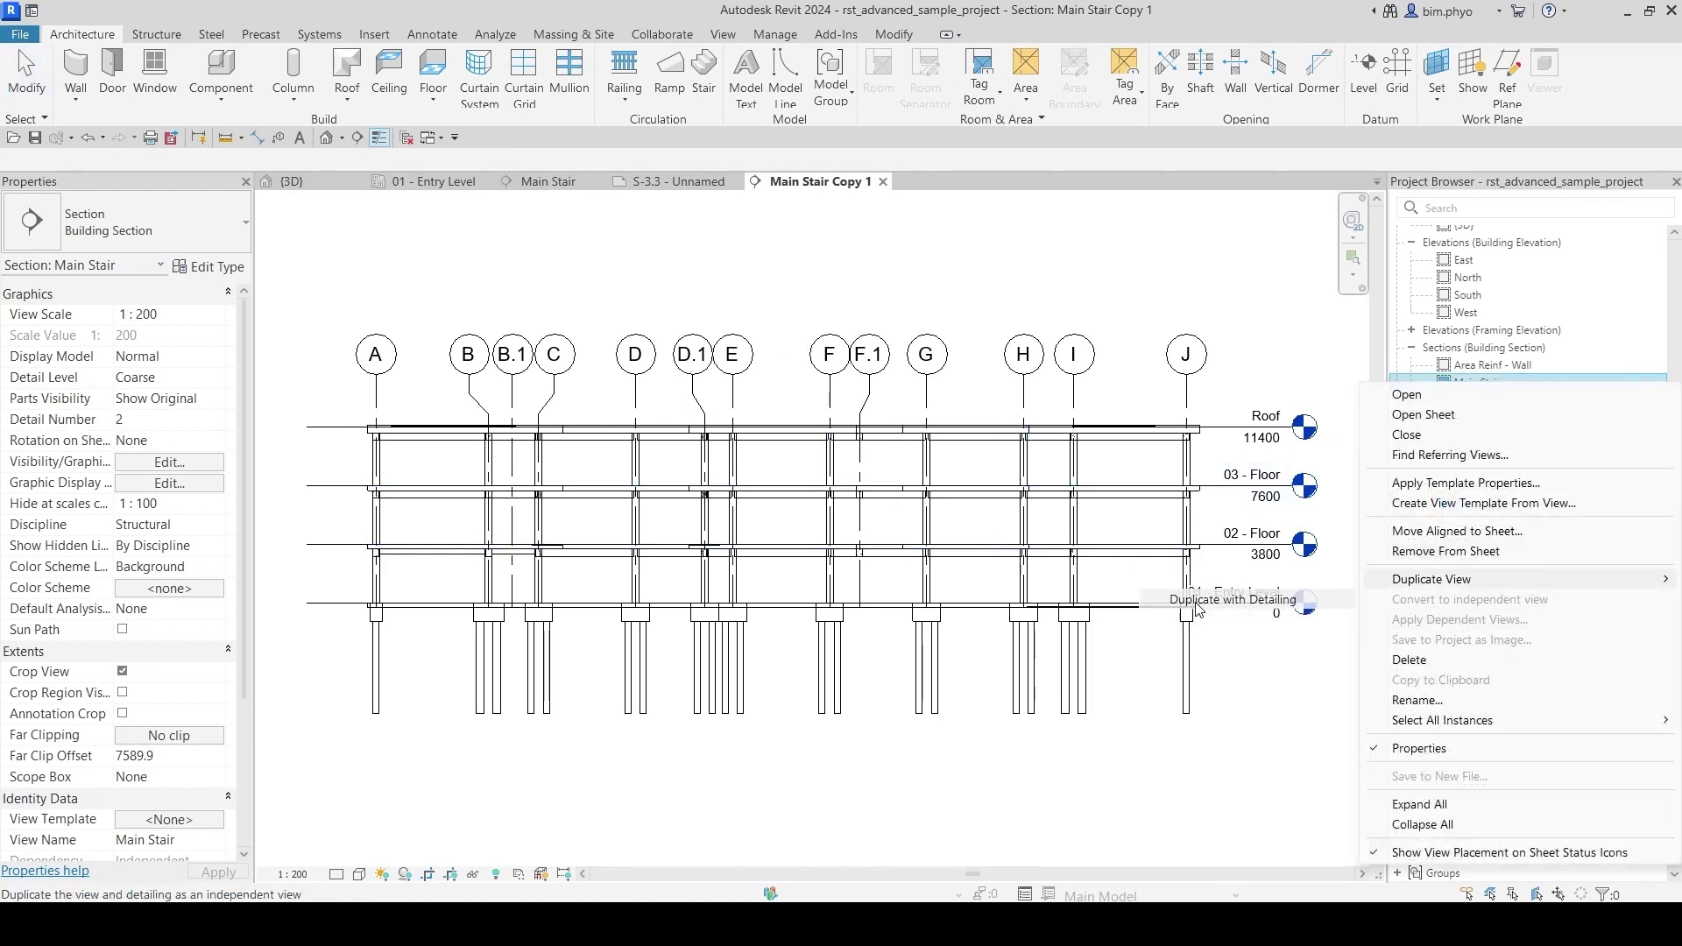
{"action": "left_click", "coordinate": [1231, 599]}
{"action": "scroll", "coordinate": [684, 411], "scroll_direction": "down", "scroll_amount": 2}
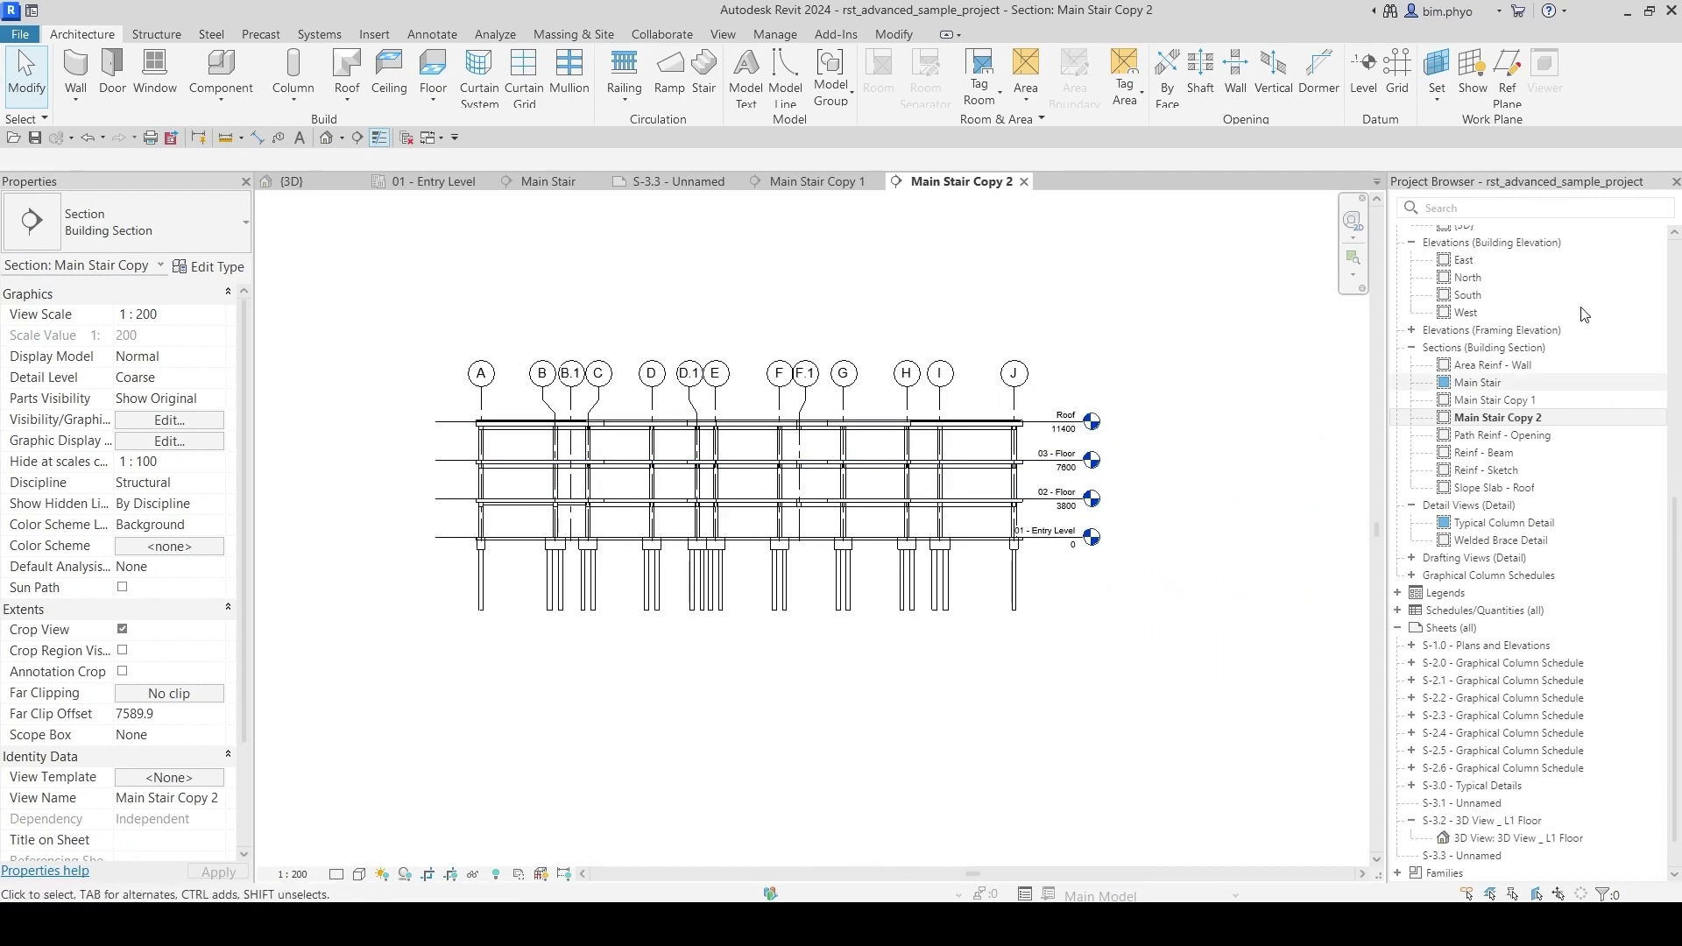
Step: Duplicate the Main Stair section as a dependent view
{"action": "right_click", "coordinate": [1608, 386]}
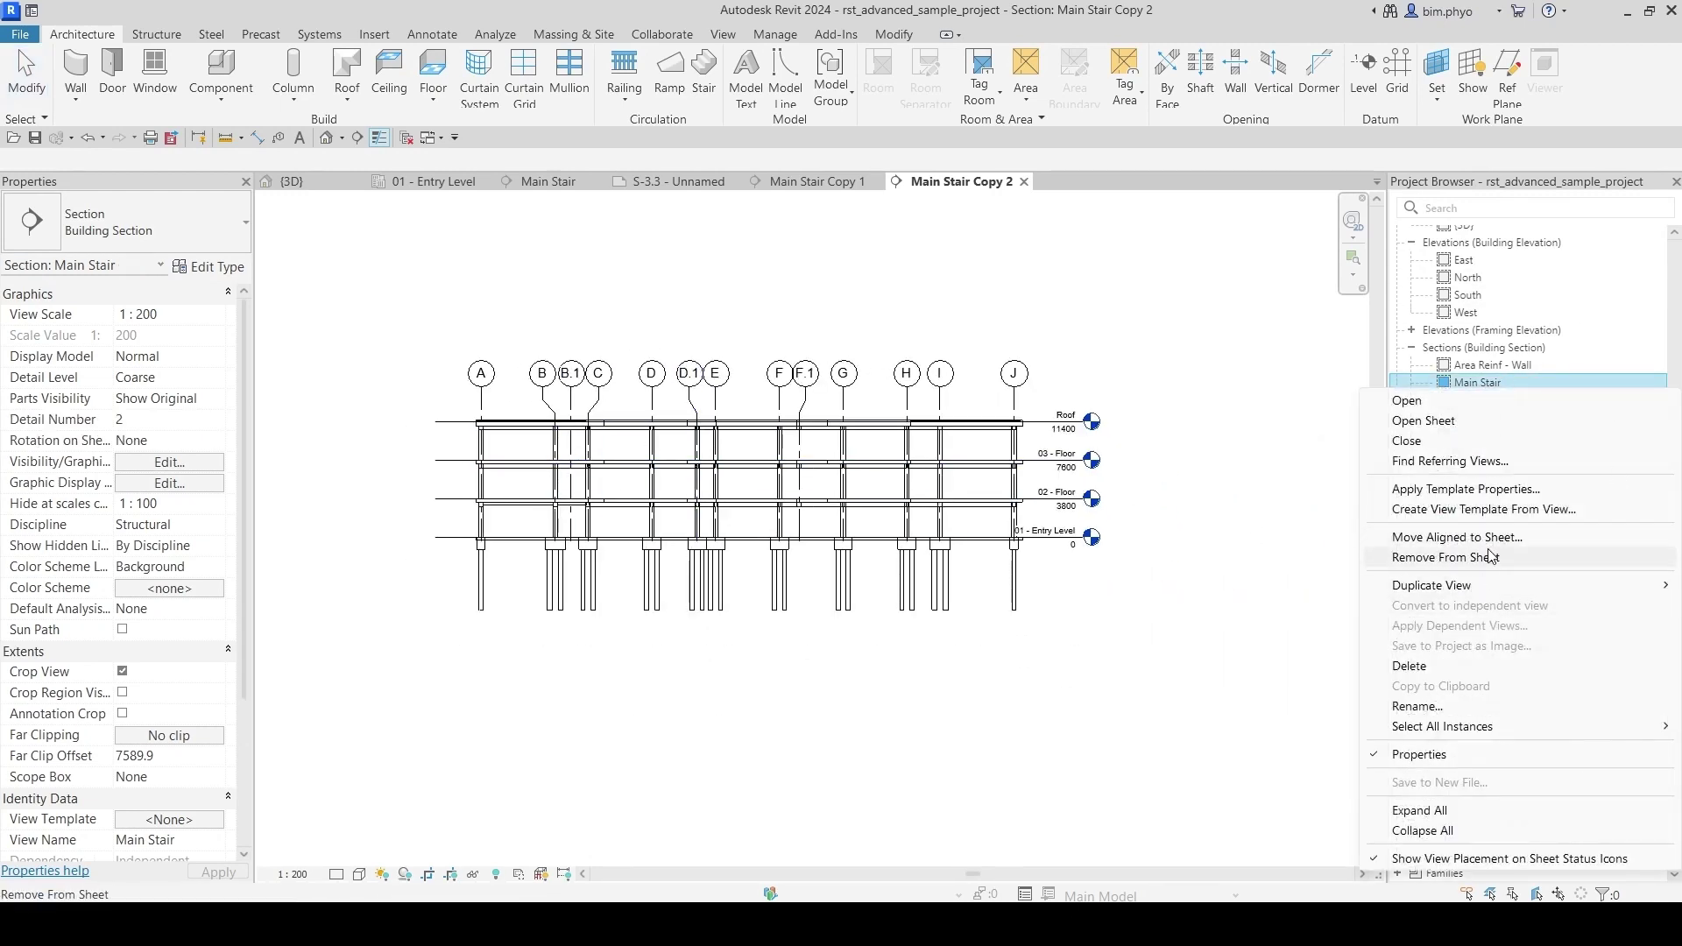
{"action": "left_click", "coordinate": [1236, 628]}
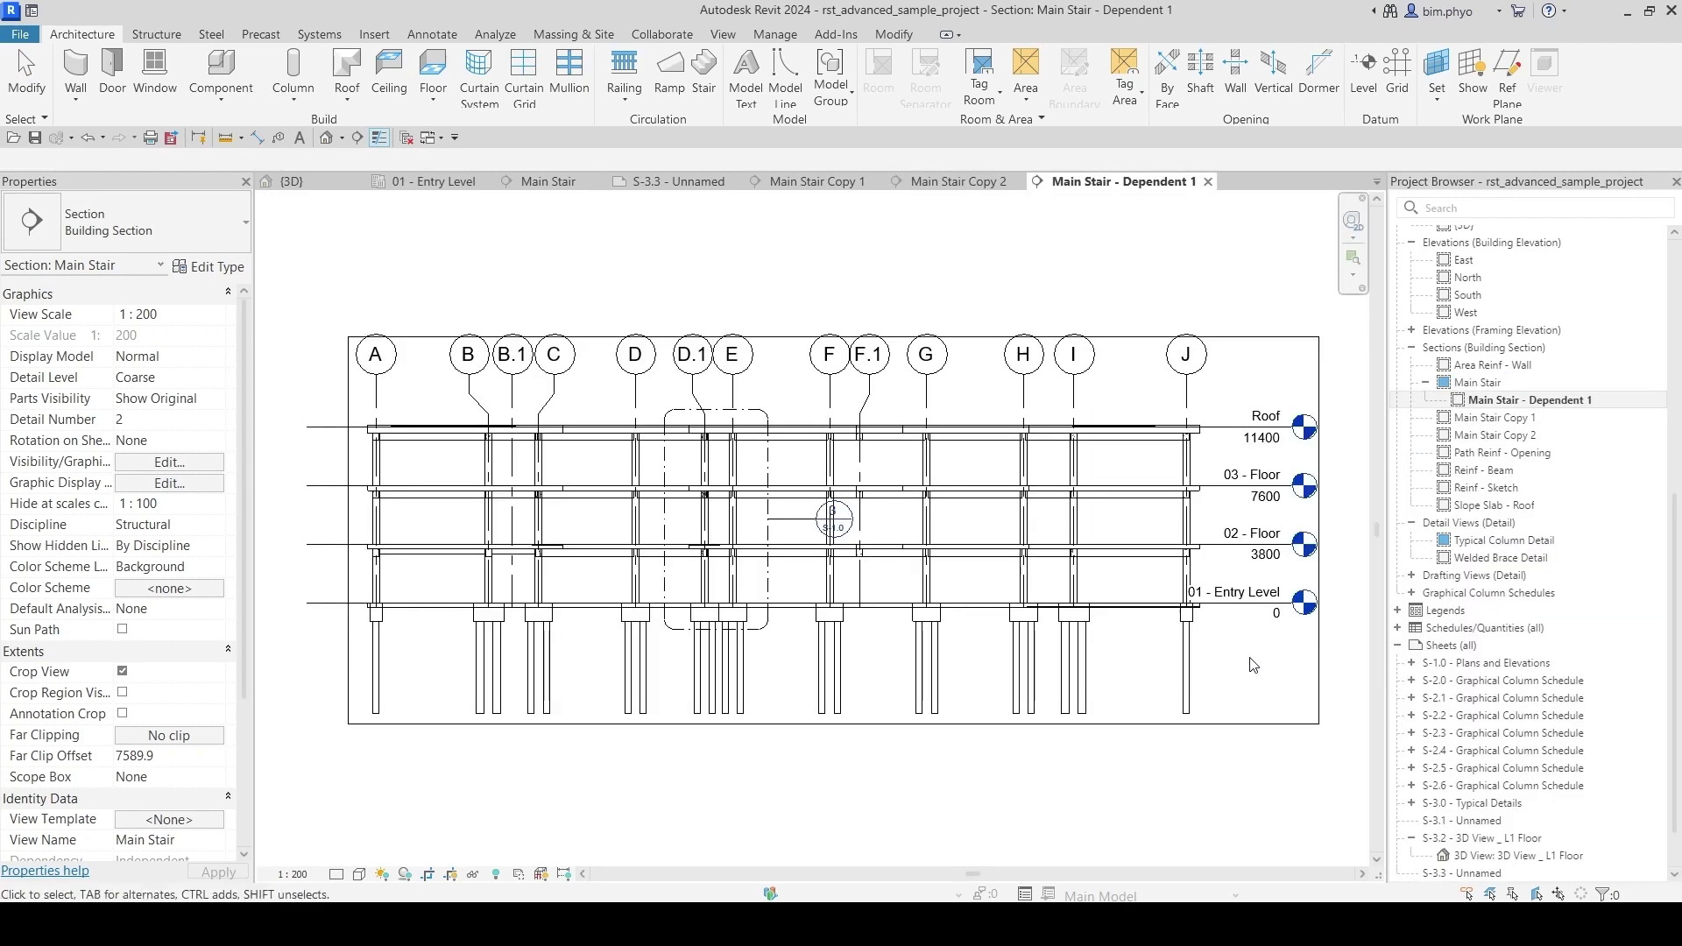
{"action": "scroll", "coordinate": [778, 550], "scroll_direction": "up", "scroll_amount": 2}
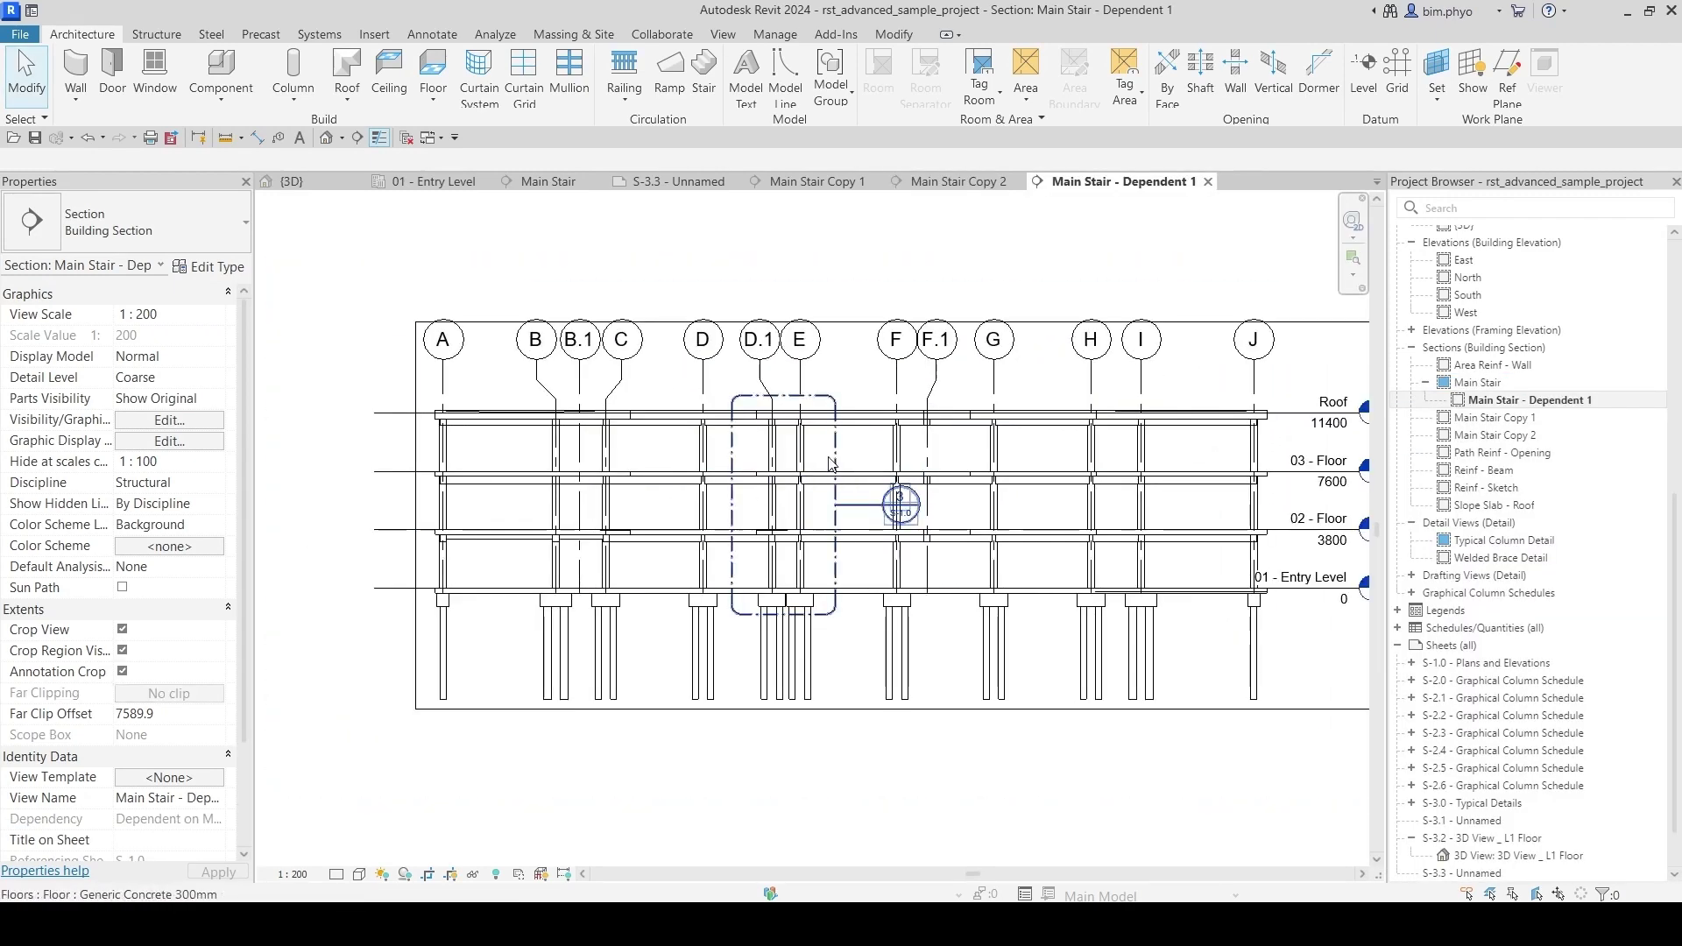
Step: Select the detail callout around grids D.1 and E in Main Stair - Dependent 1 and examine its boundary and properties
{"action": "left_click", "coordinate": [793, 496]}
{"action": "scroll", "coordinate": [845, 572], "scroll_direction": "down", "scroll_amount": 3}
{"action": "middle_click_drag", "start_coordinate": [1071, 615], "coordinate": [1019, 615]}
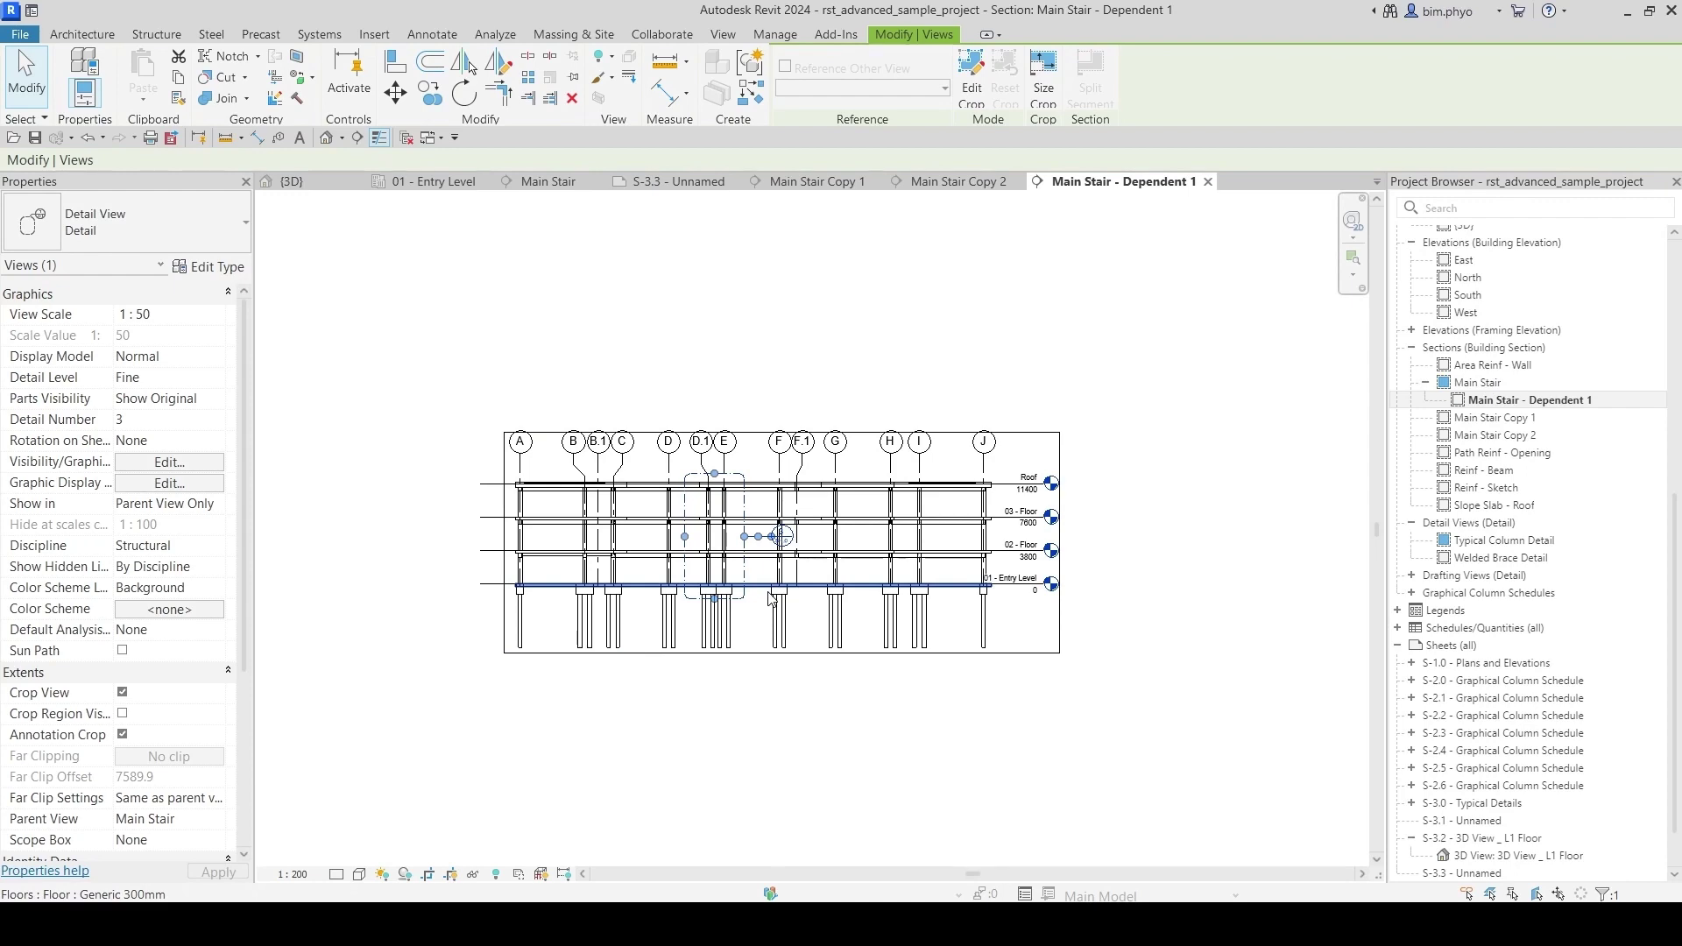
{"action": "scroll", "coordinate": [762, 570], "scroll_direction": "up", "scroll_amount": 4}
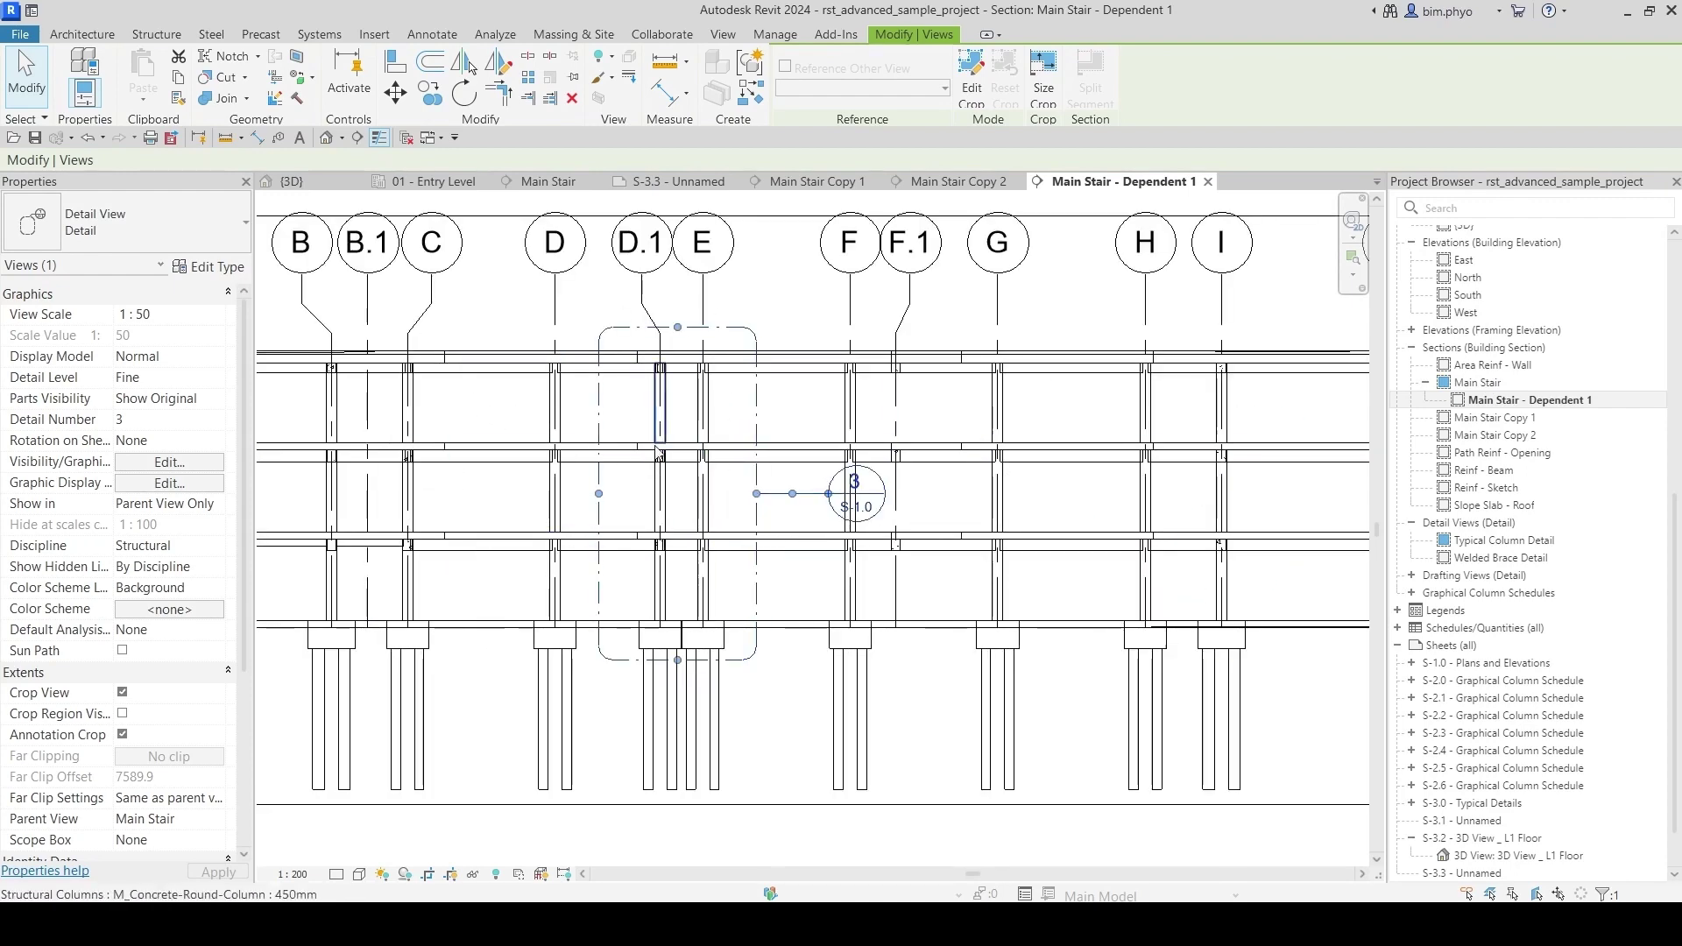
{"action": "scroll", "coordinate": [797, 539], "scroll_direction": "down", "scroll_amount": 3}
{"action": "scroll", "coordinate": [856, 523], "scroll_direction": "up", "scroll_amount": 5}
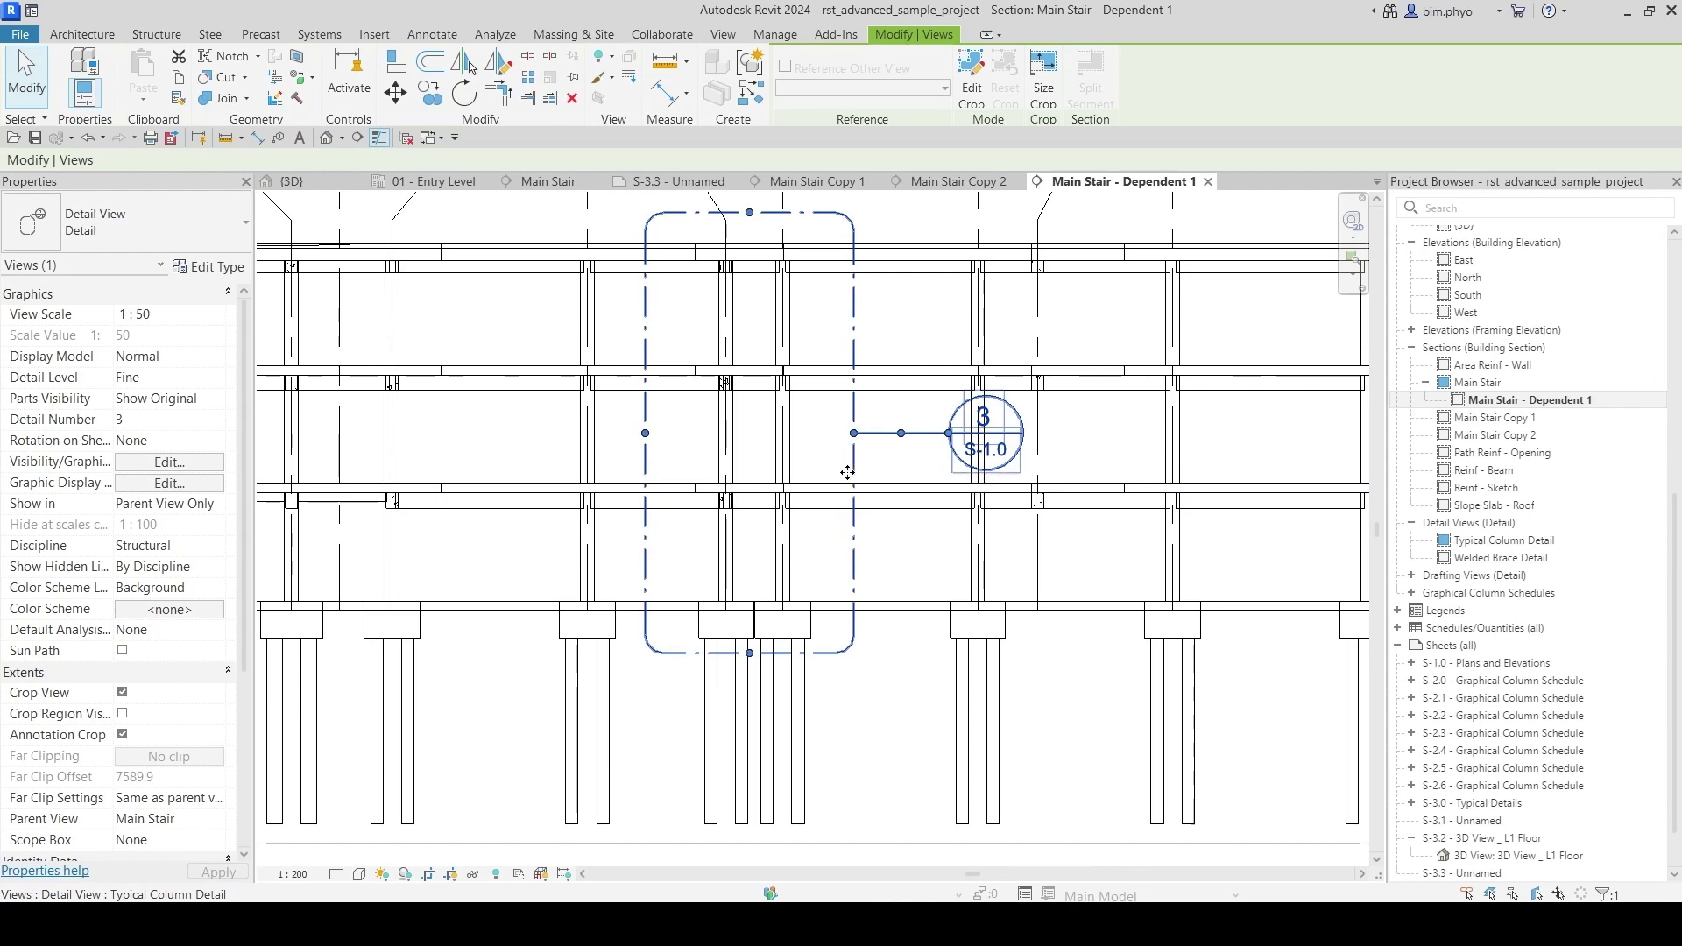
{"action": "scroll", "coordinate": [848, 472], "scroll_direction": "down", "scroll_amount": 4}
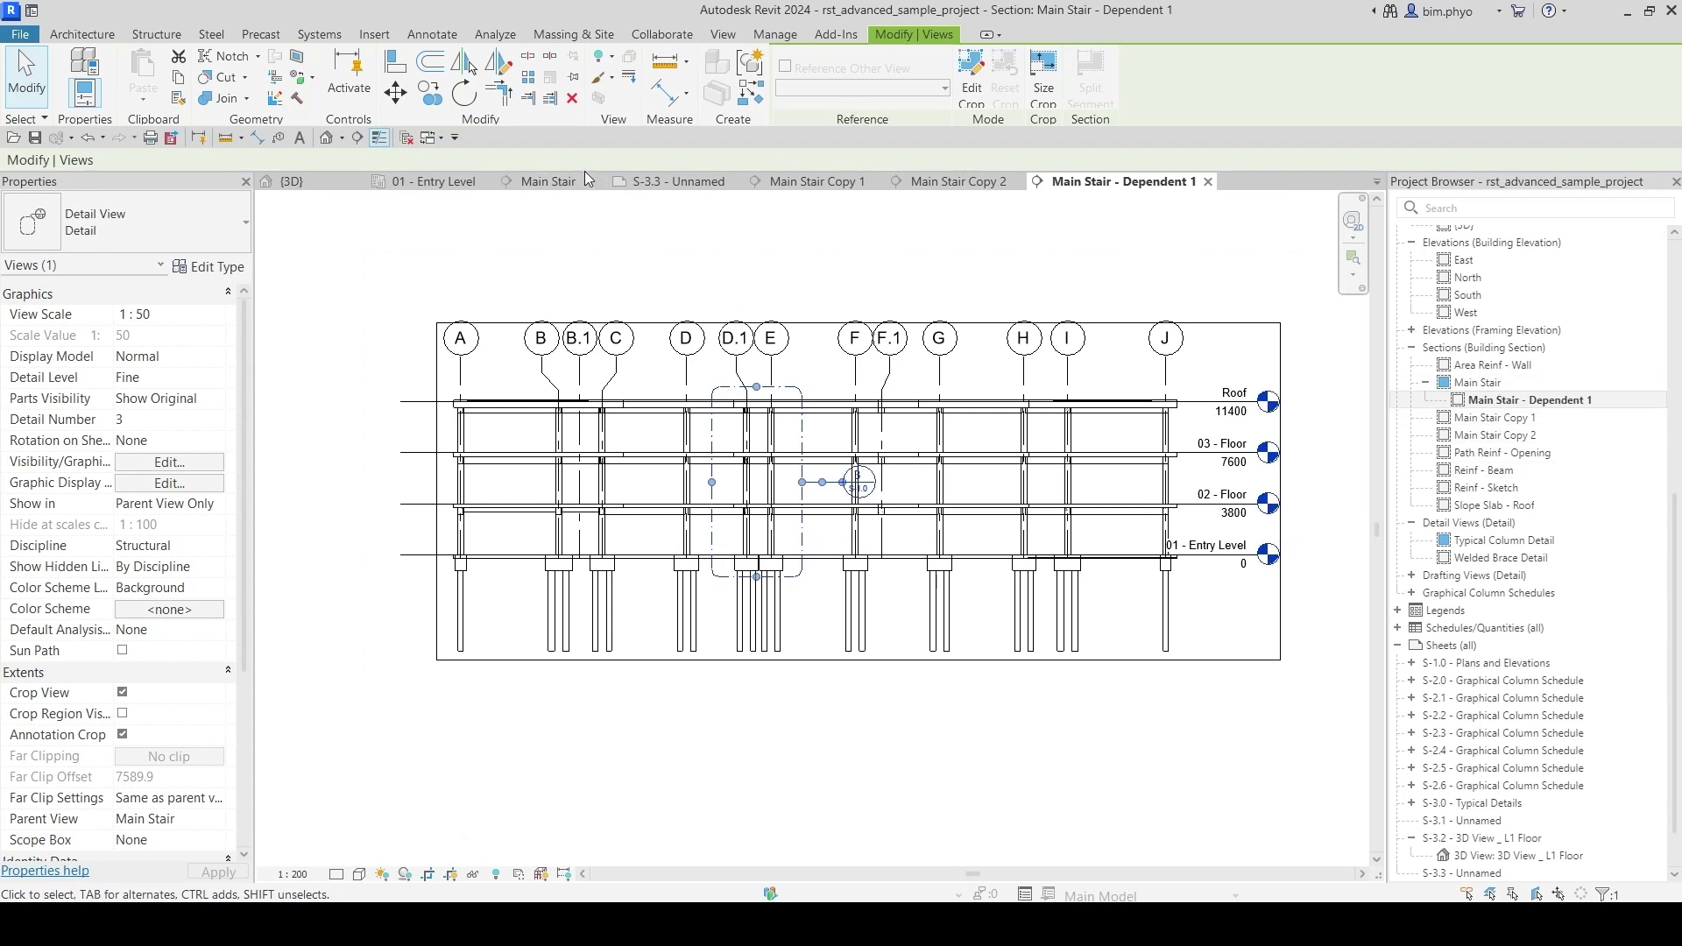
Step: Open sheet S-3.3 and place the Main Stair - Dependent 1 section in its upper-left area
{"action": "left_click", "coordinate": [670, 182]}
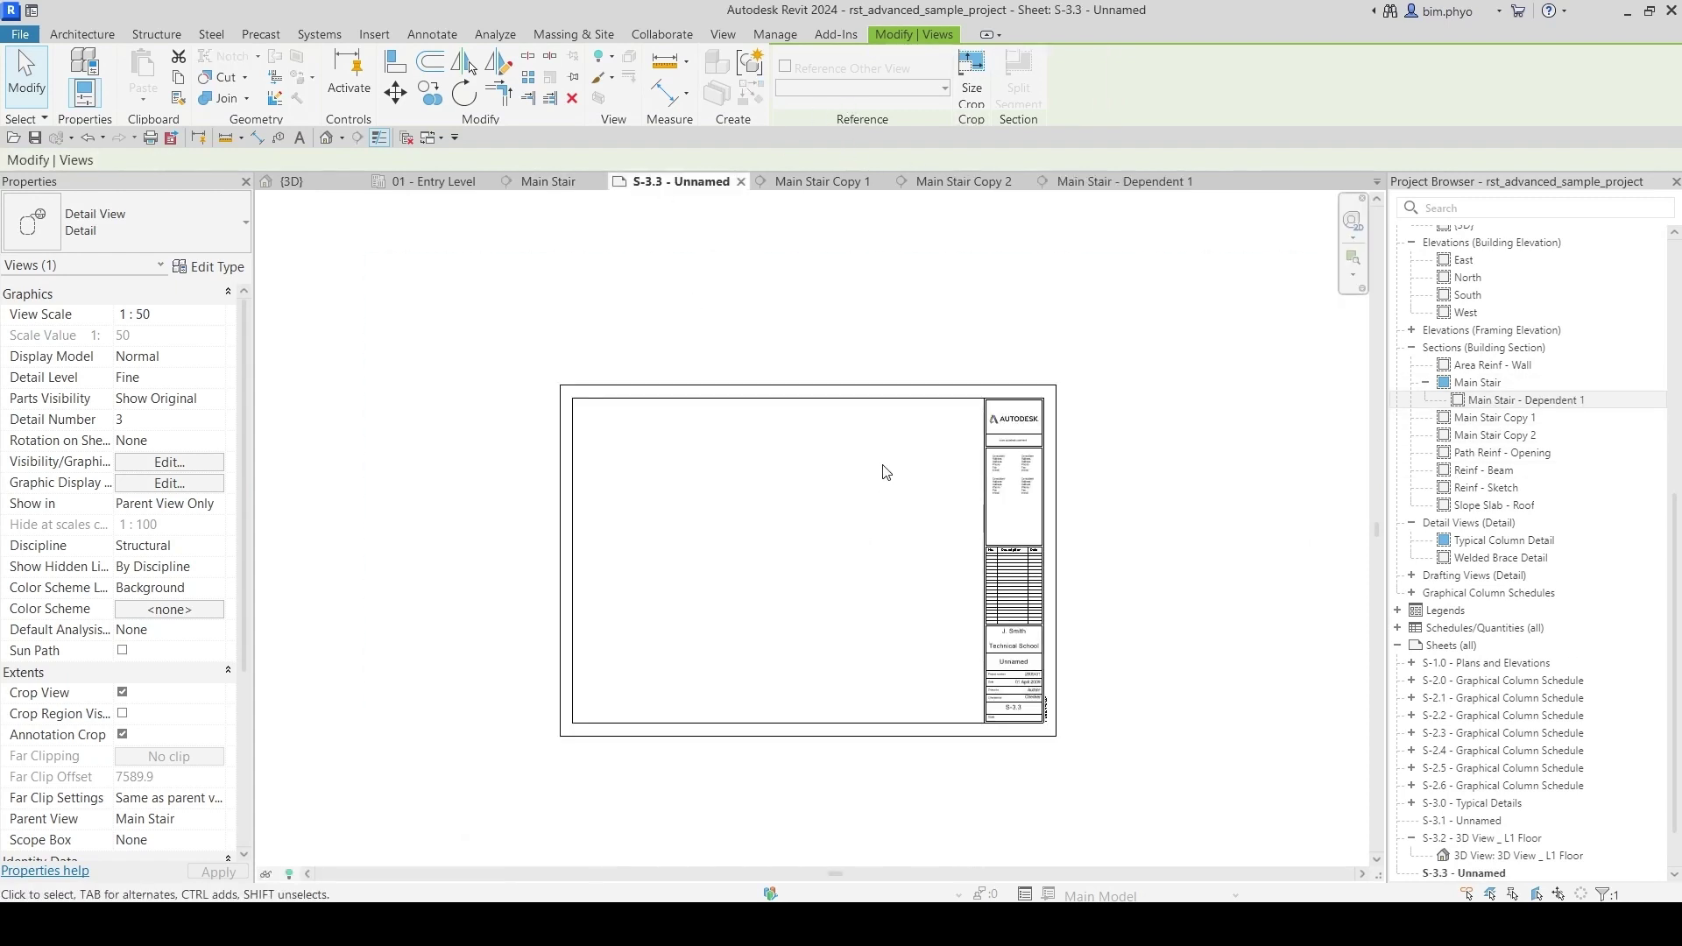
{"action": "left_click", "coordinate": [1516, 402]}
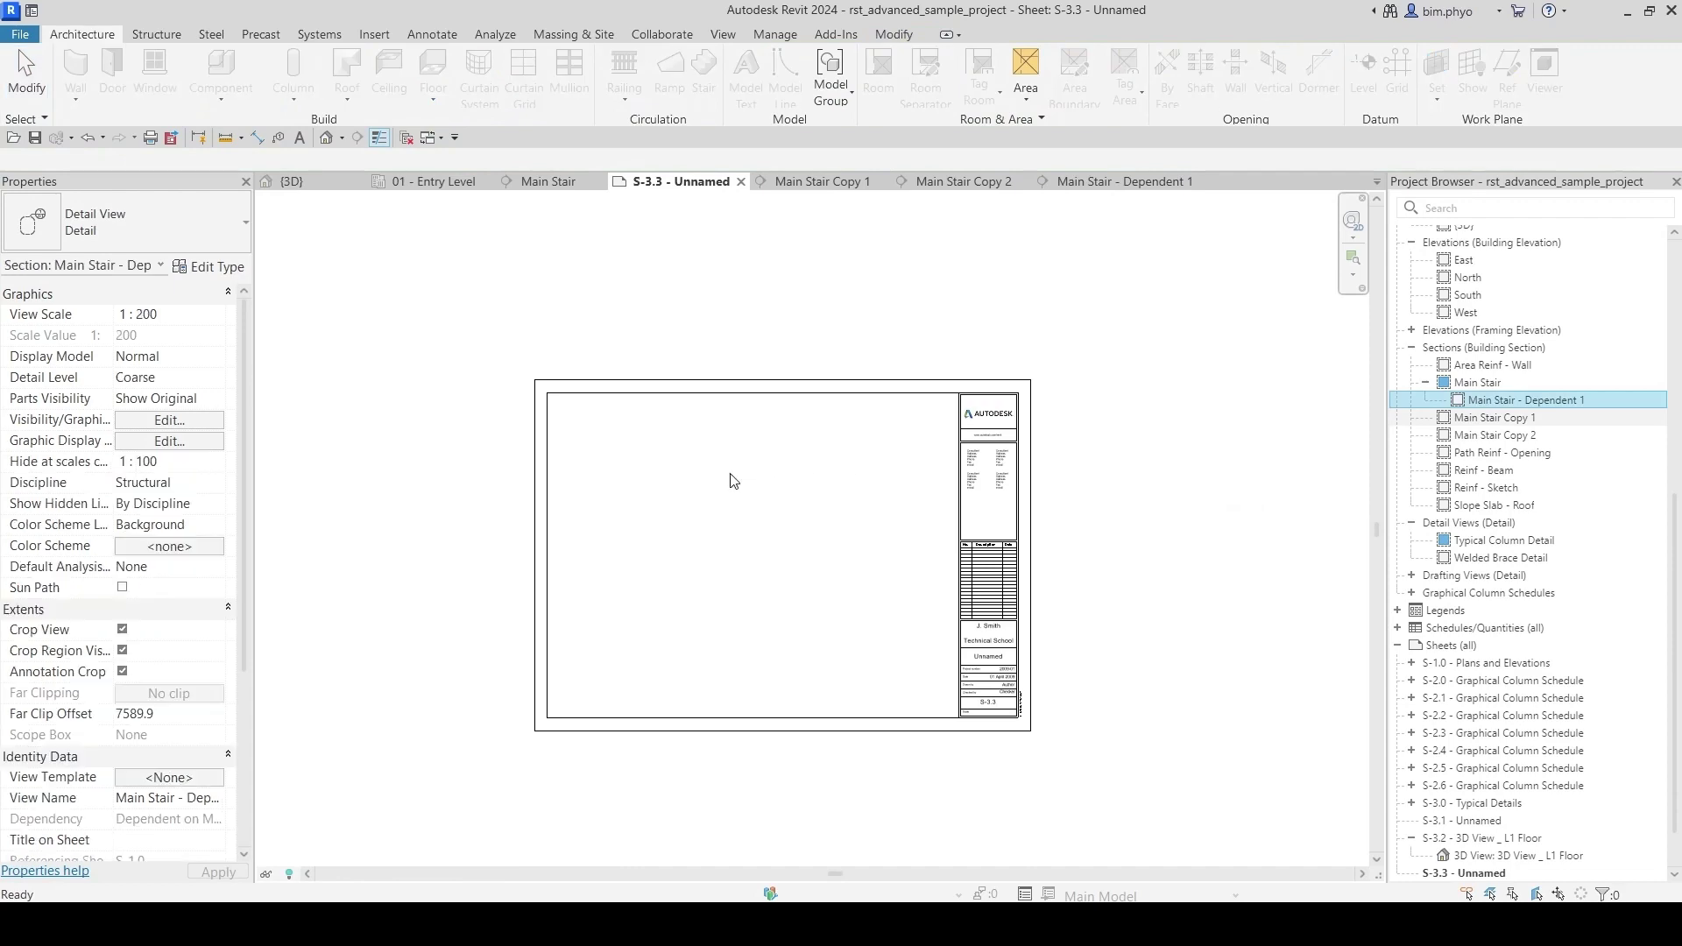
{"action": "left_click_drag", "start_coordinate": [735, 481], "coordinate": [658, 452]}
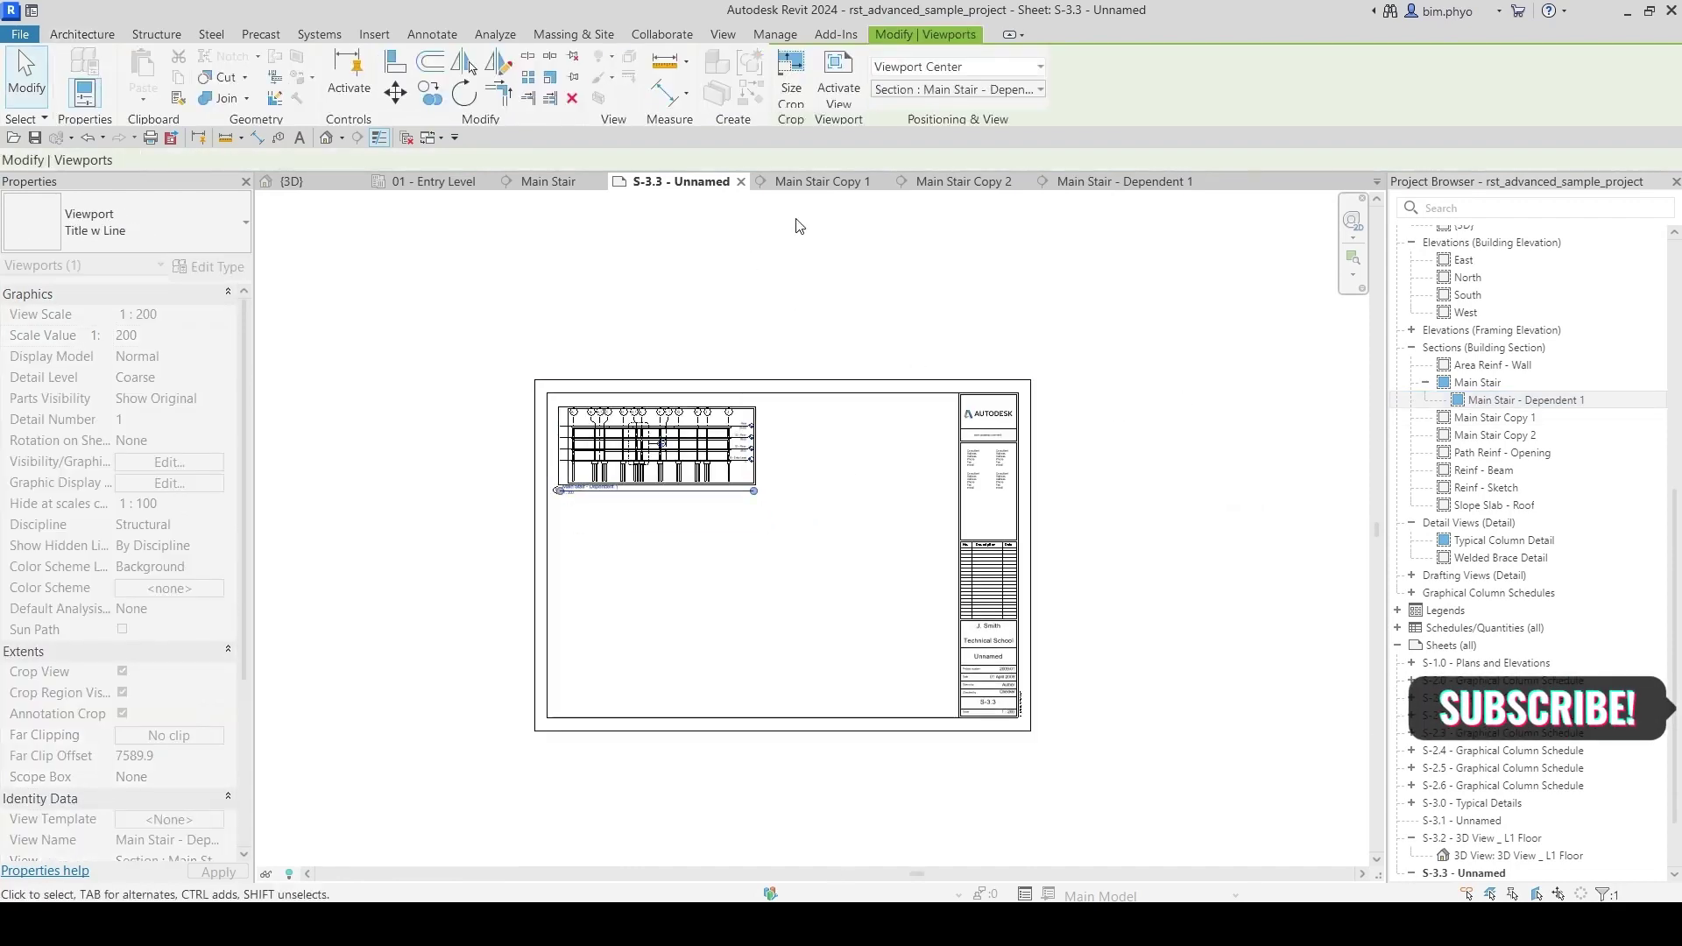
Step: Place the Main Stair Copy 1 section on the sheet below the dependent view
{"action": "left_click", "coordinate": [1496, 420]}
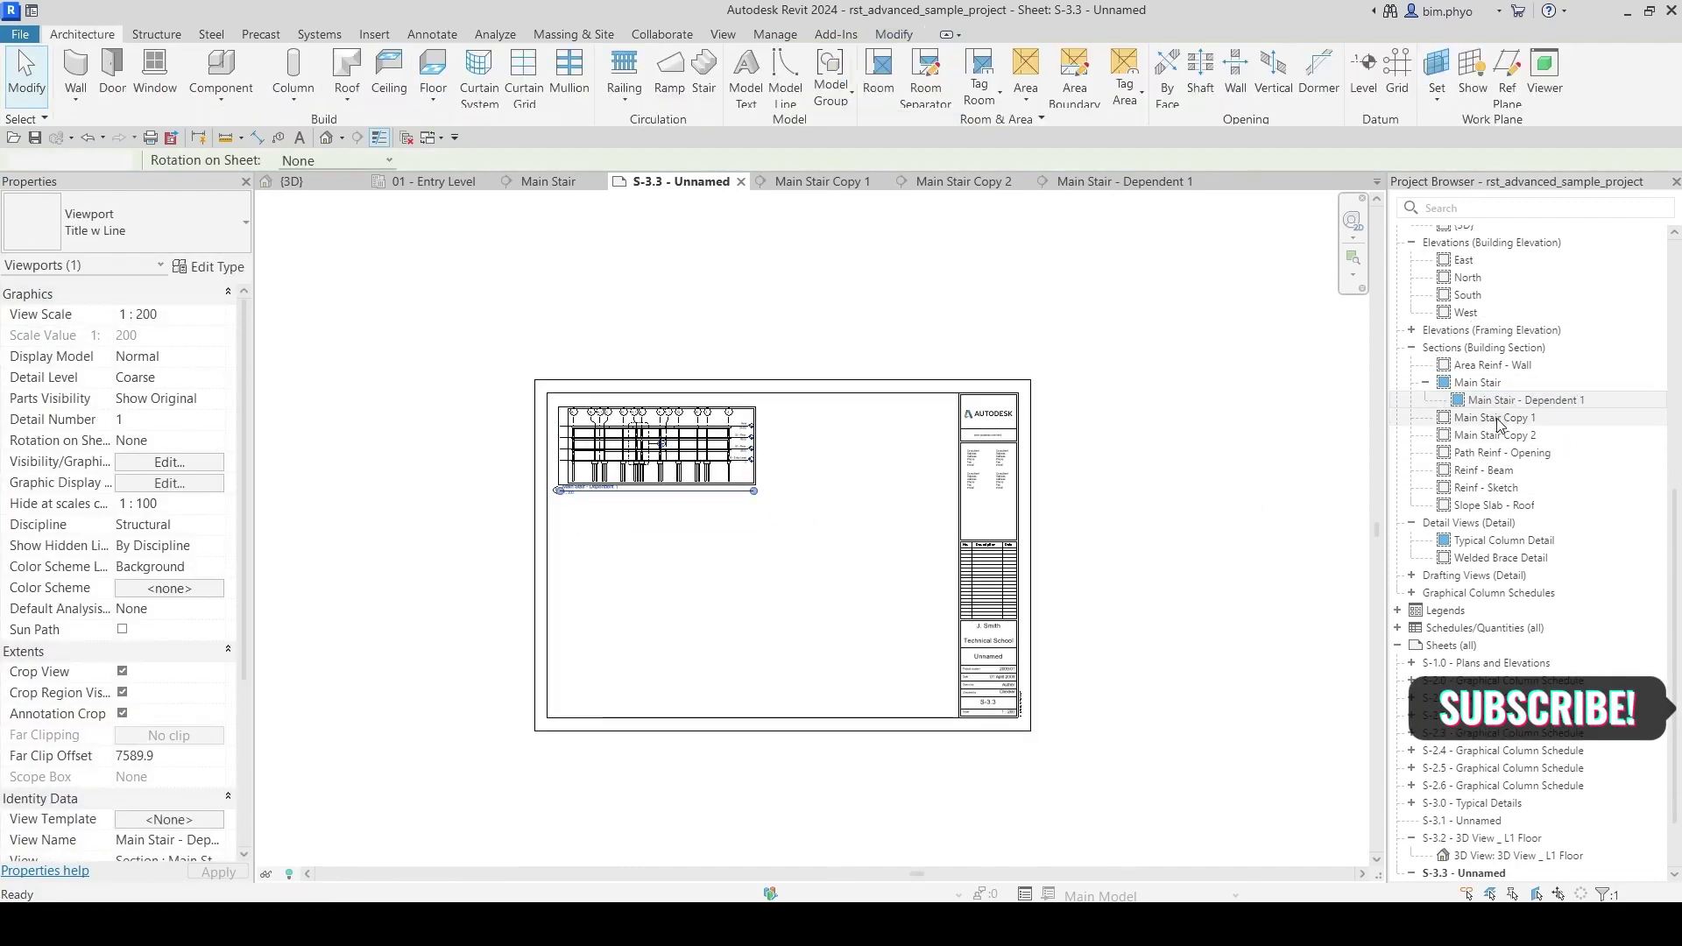
{"action": "left_click_drag", "start_coordinate": [1498, 424], "coordinate": [671, 581]}
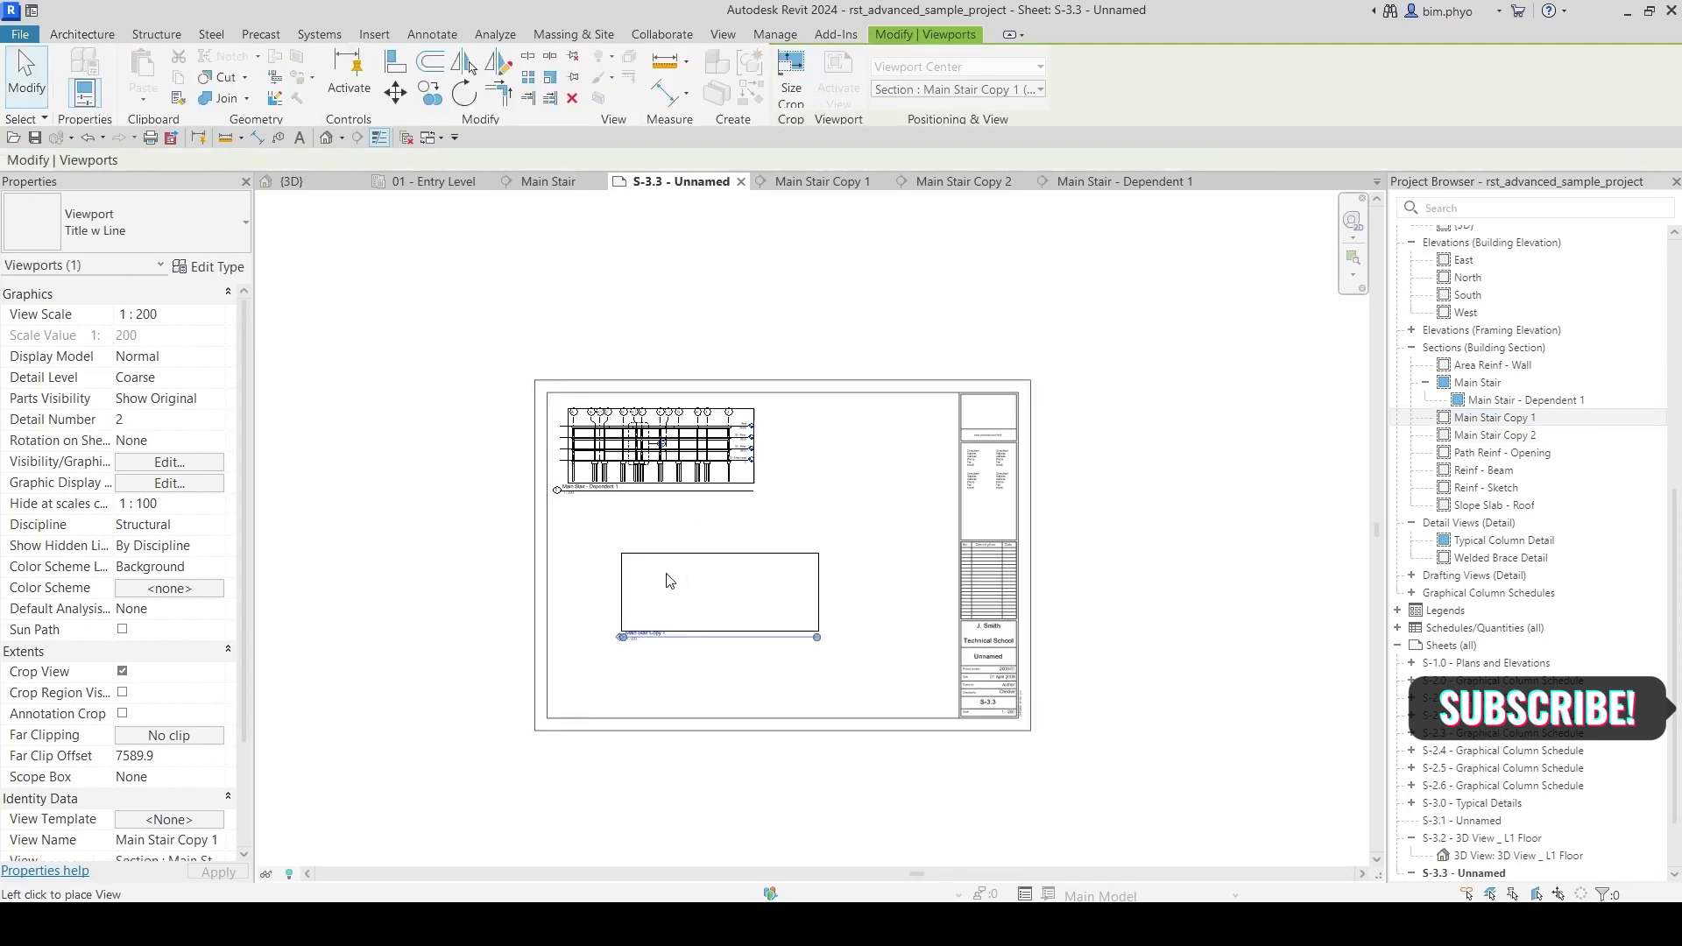
{"action": "left_click", "coordinate": [671, 581]}
Step: Place the Main Stair Copy 2 section below Main Stair Copy 1 and compare the three section viewports on the sheet
{"action": "left_click", "coordinate": [1495, 436]}
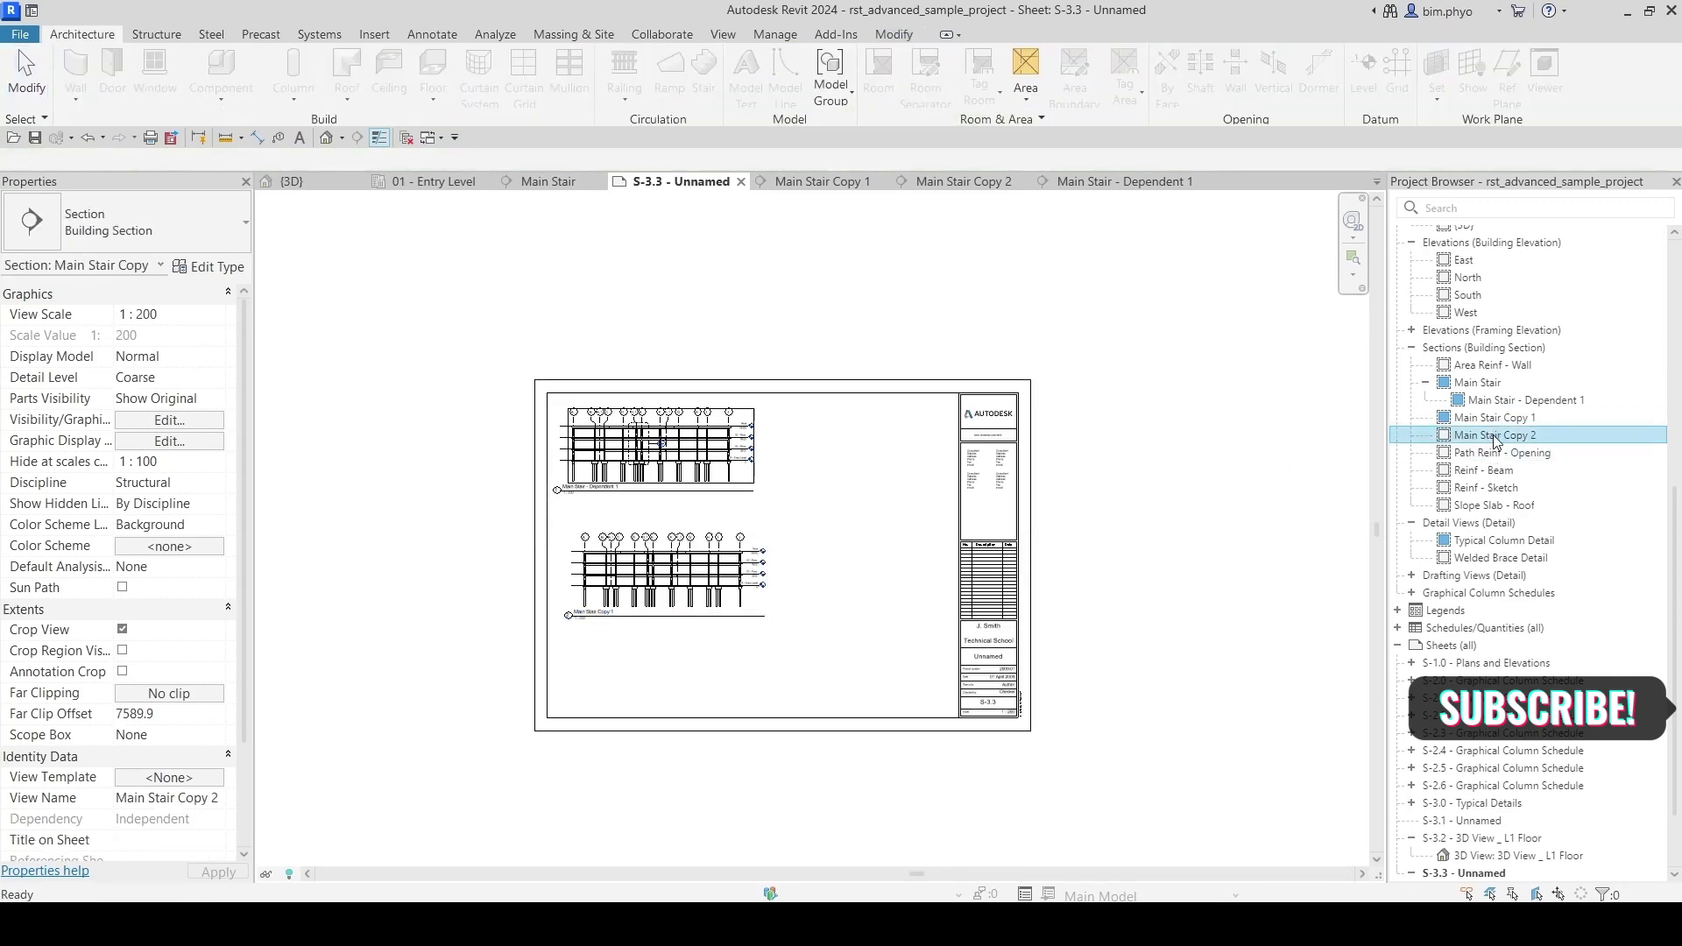
{"action": "left_click_drag", "start_coordinate": [1495, 438], "coordinate": [706, 692]}
{"action": "left_click", "coordinate": [690, 689]}
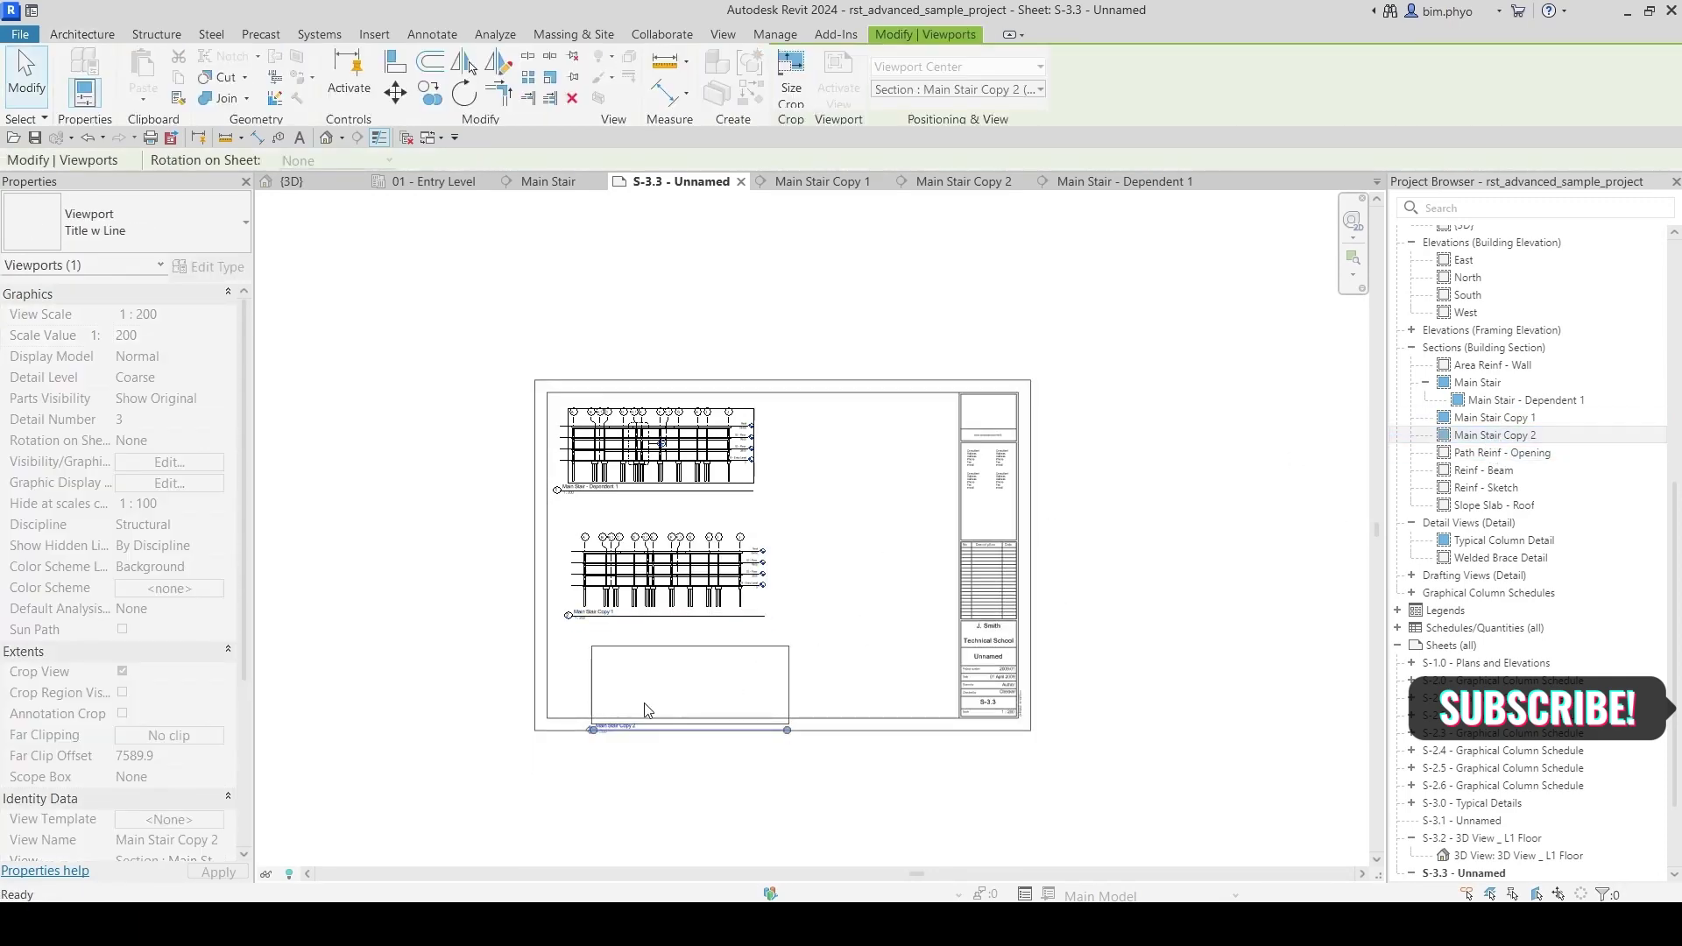
{"action": "scroll", "coordinate": [646, 710], "scroll_direction": "up", "scroll_amount": 5}
{"action": "scroll", "coordinate": [935, 649], "scroll_direction": "down", "scroll_amount": 3}
{"action": "key", "text": "Escape"}
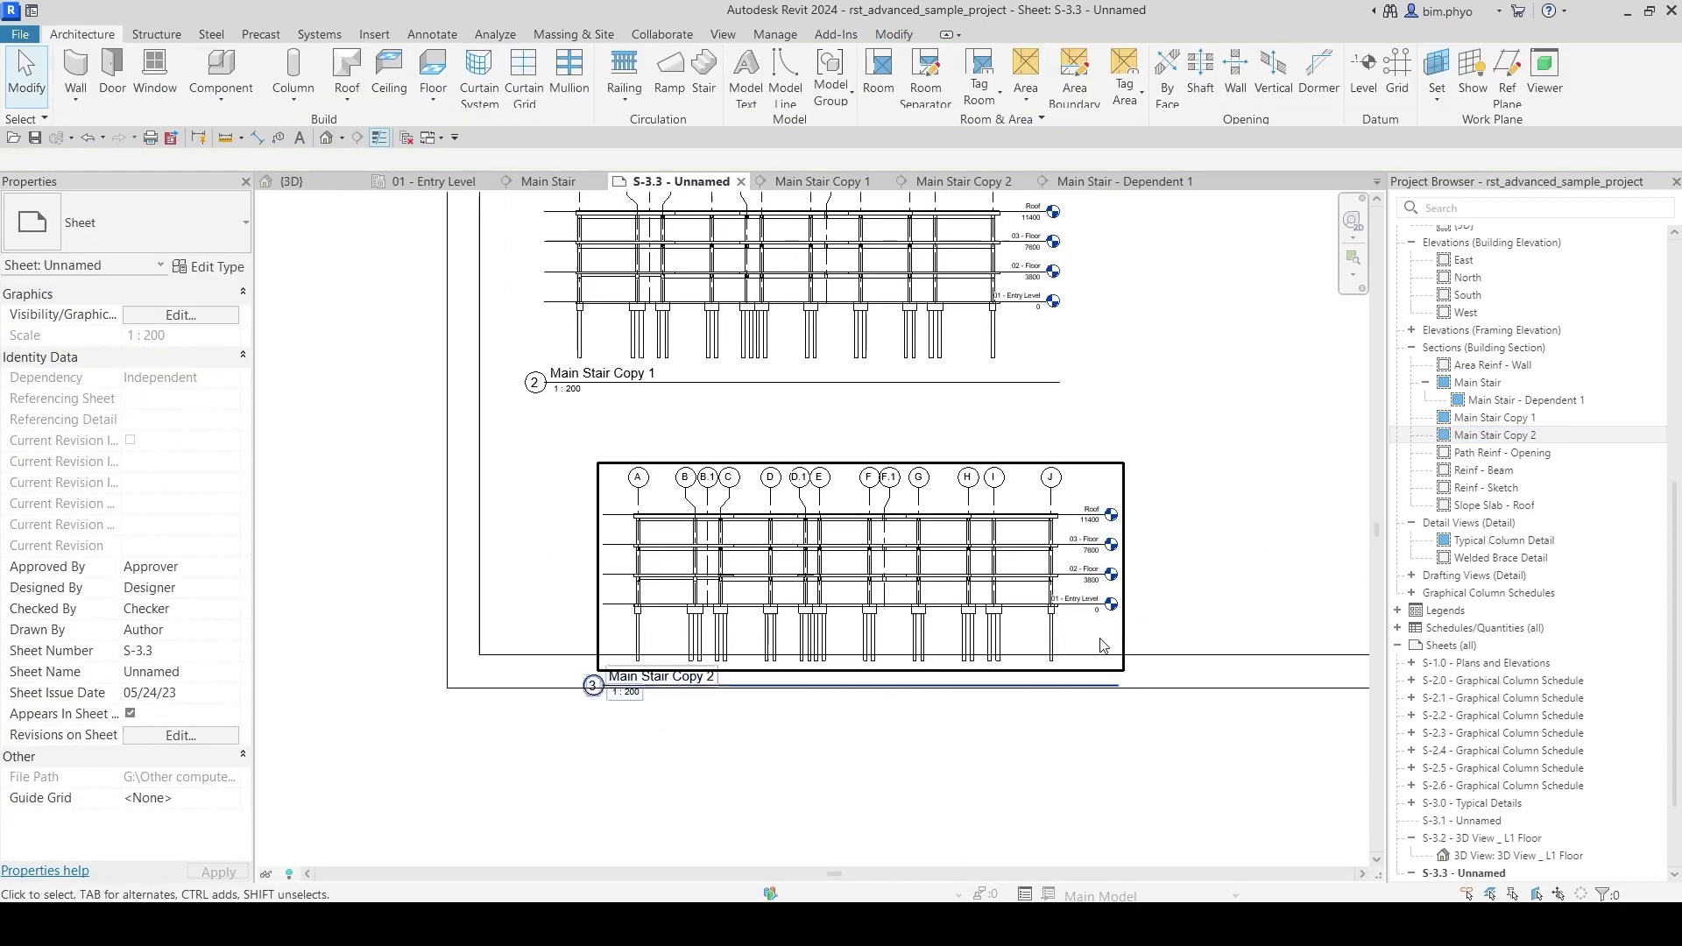
{"action": "middle_click_drag", "start_coordinate": [1103, 253], "coordinate": [1026, 645]}
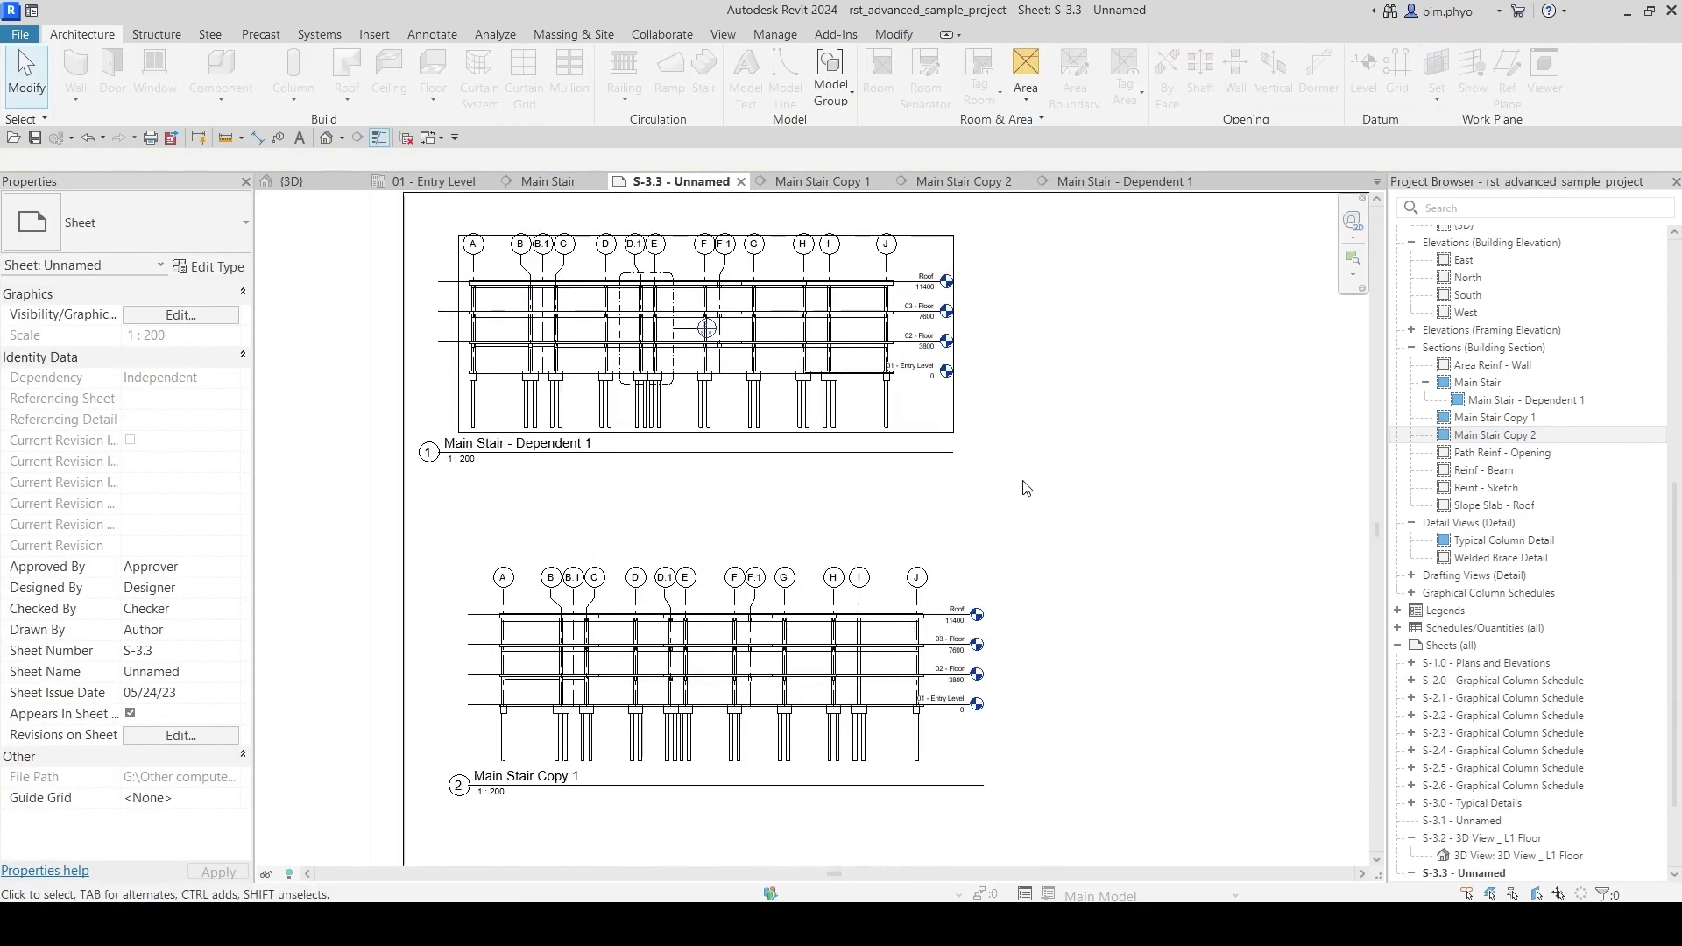
{"action": "scroll", "coordinate": [1026, 489], "scroll_direction": "down", "scroll_amount": 2}
{"action": "scroll", "coordinate": [1179, 582], "scroll_direction": "up", "scroll_amount": 1}
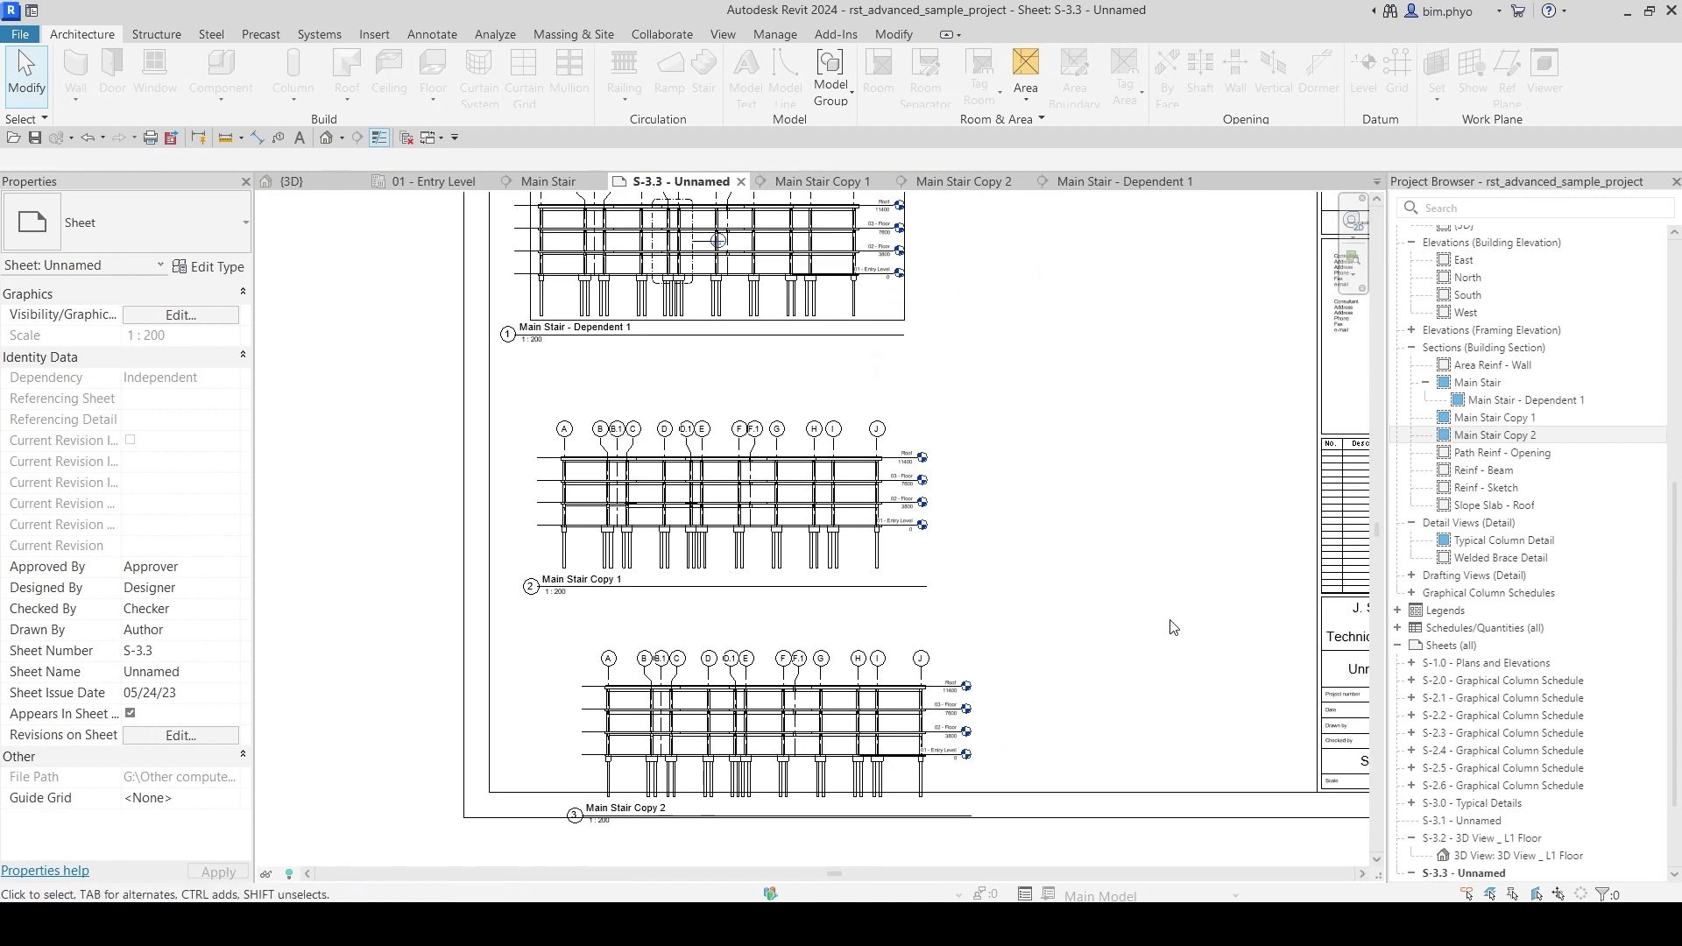
Step: Switch to the Notepad notes on duplicating views and add '(Copy)' after 'Duplicate' in item 1
{"action": "key", "text": "alt+Tab"}
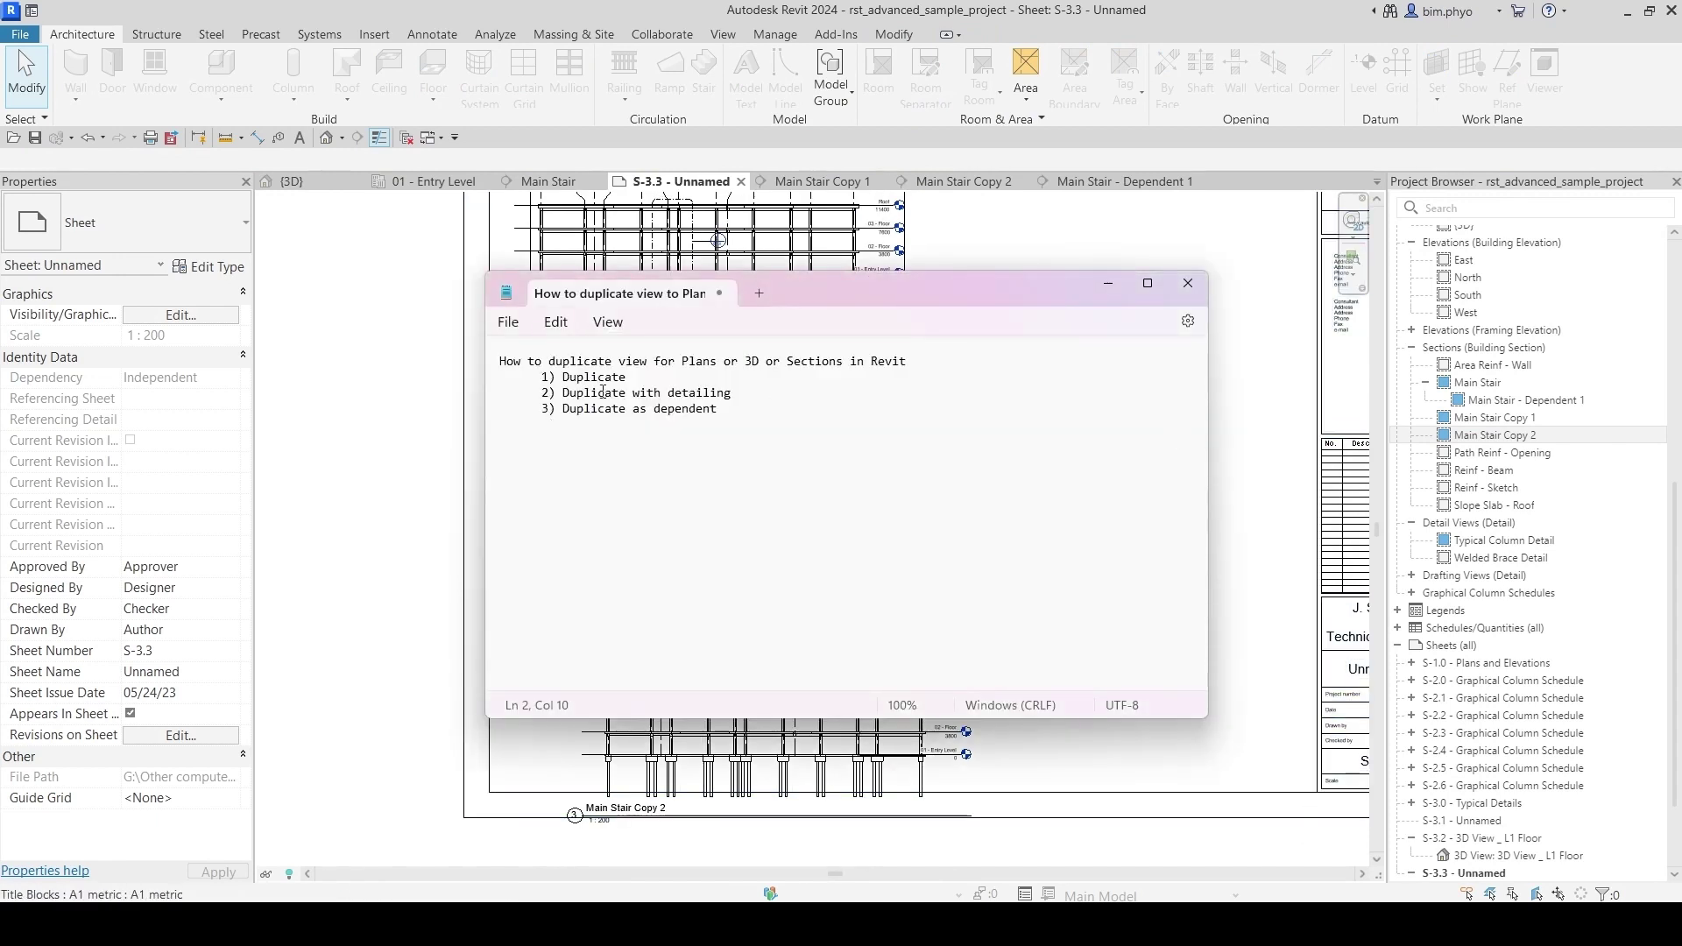
{"action": "left_click_drag", "start_coordinate": [550, 361], "coordinate": [843, 362]}
{"action": "left_click", "coordinate": [695, 361]}
{"action": "left_click_drag", "start_coordinate": [626, 377], "coordinate": [565, 384]}
{"action": "left_click", "coordinate": [665, 383]}
{"action": "type", "text": "("}
{"action": "type", "text": "Copy"}
Step: Add '(annotation from primary view)' after 'Duplicate with detailing' in item 2 of the notes
{"action": "type", "text": "an"}
{"action": "type", "text": "notation from primary"}
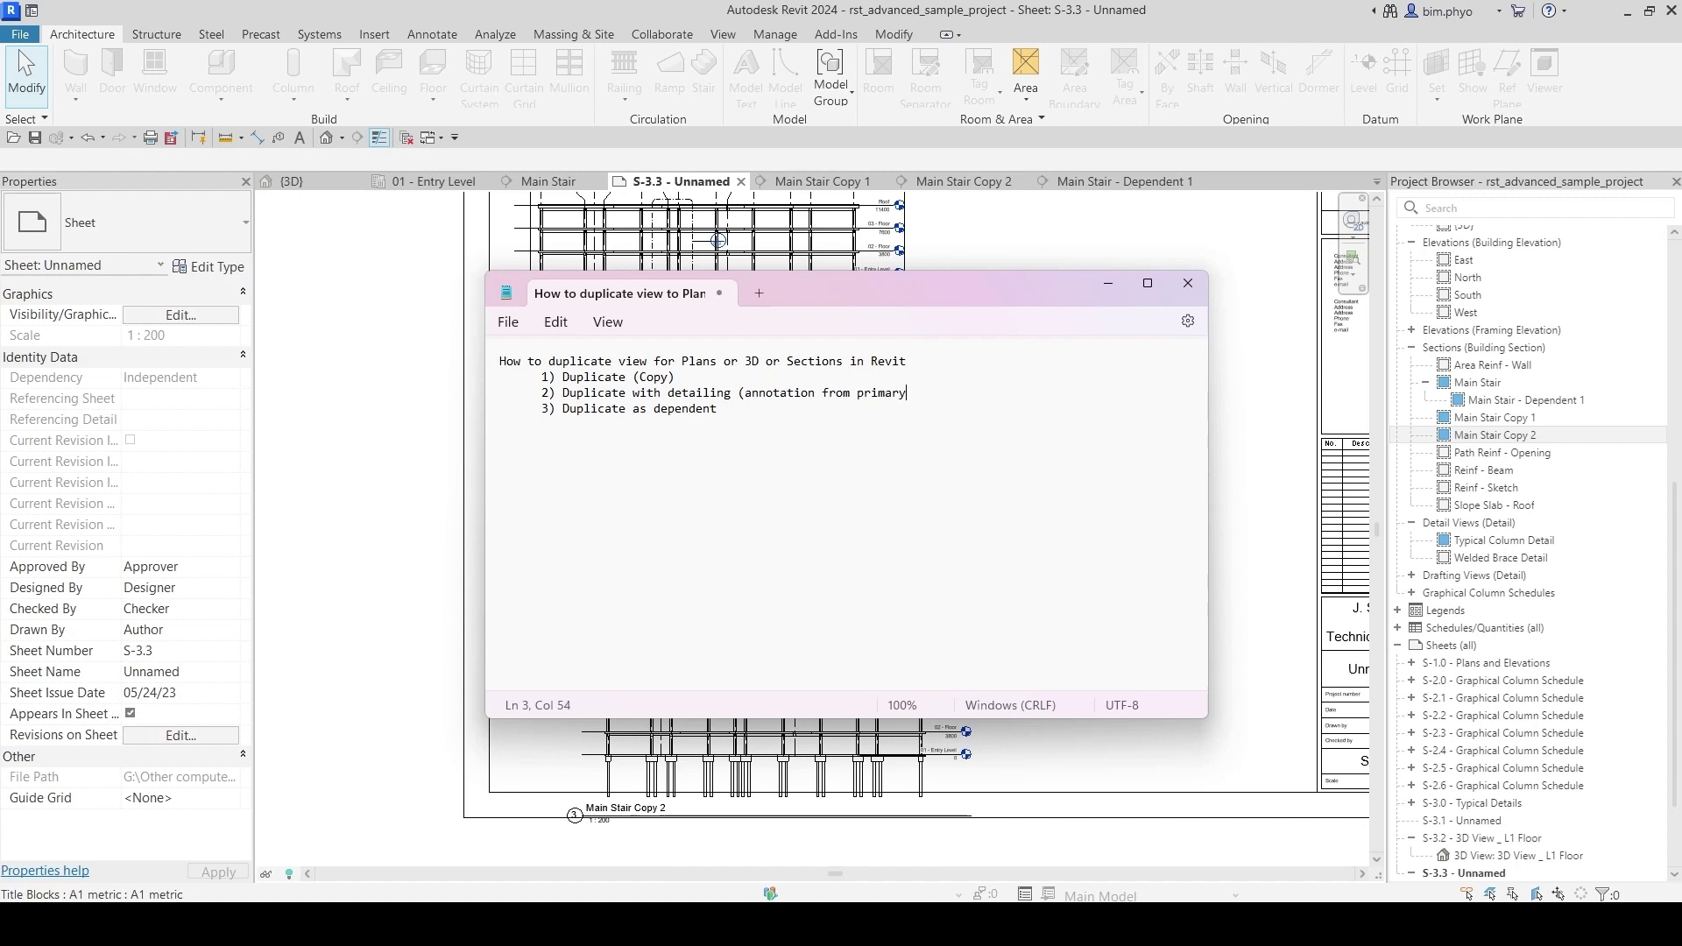
{"action": "type", "text": " vi"}
Step: Add '(like a child) it was linked to primary view)' after 'Duplicate as dependent' in item 3 of the notes
{"action": "type", "text": "like a child"}
{"action": "type", "text": ")"}
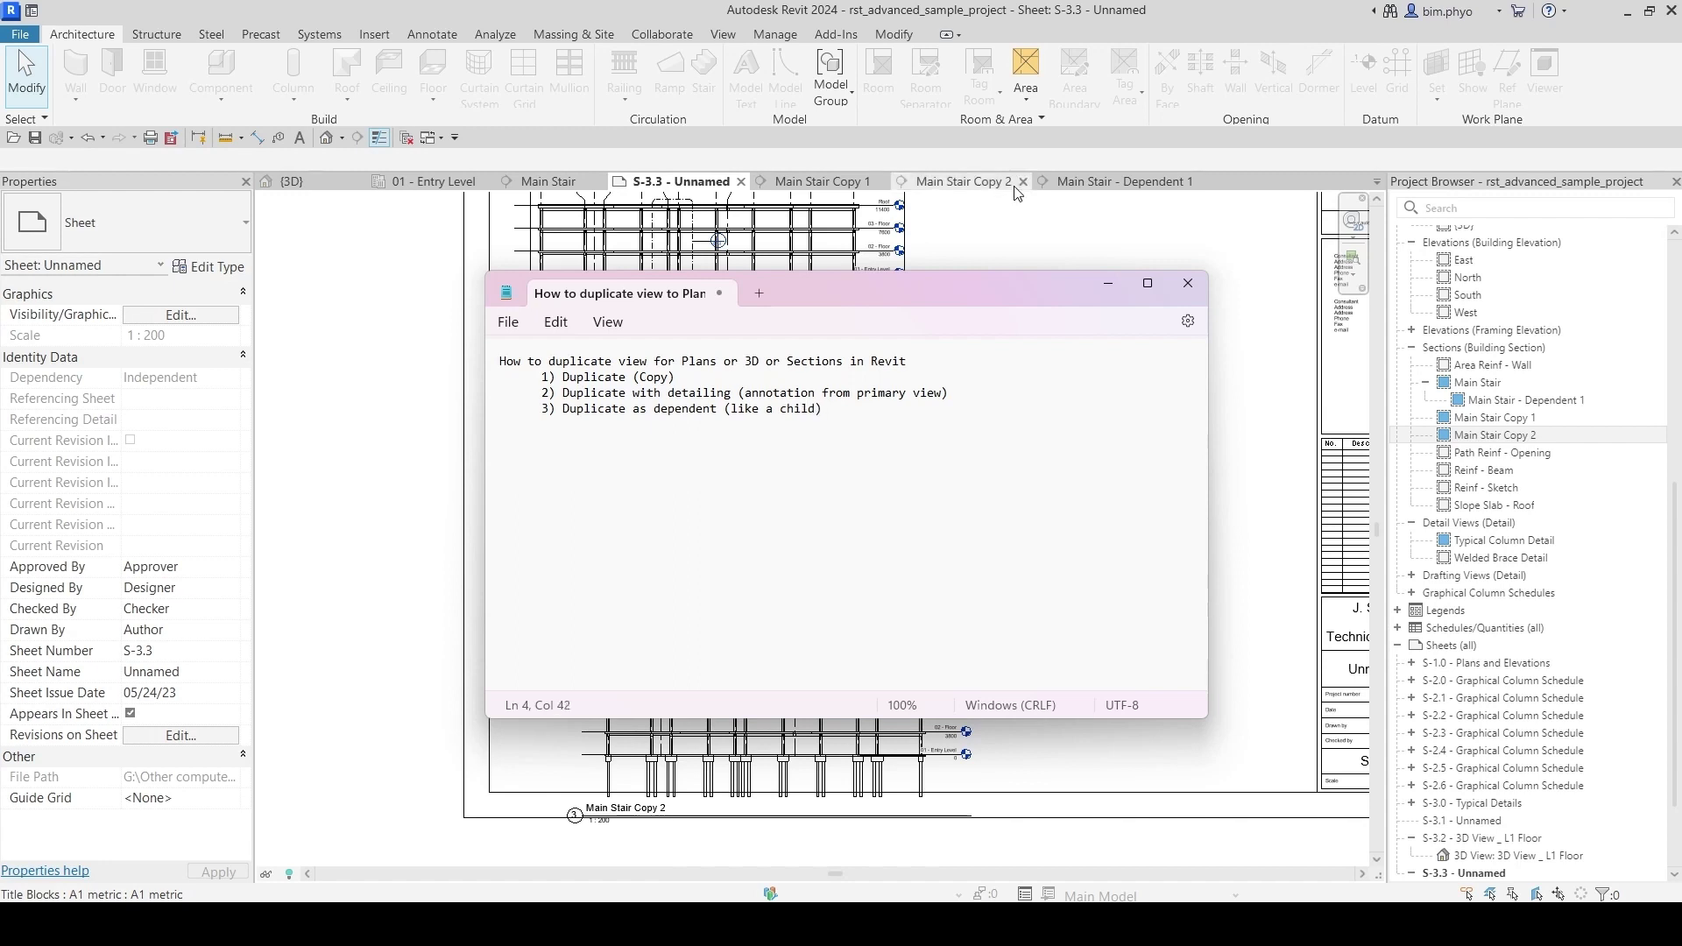
{"action": "type", "text": " it"}
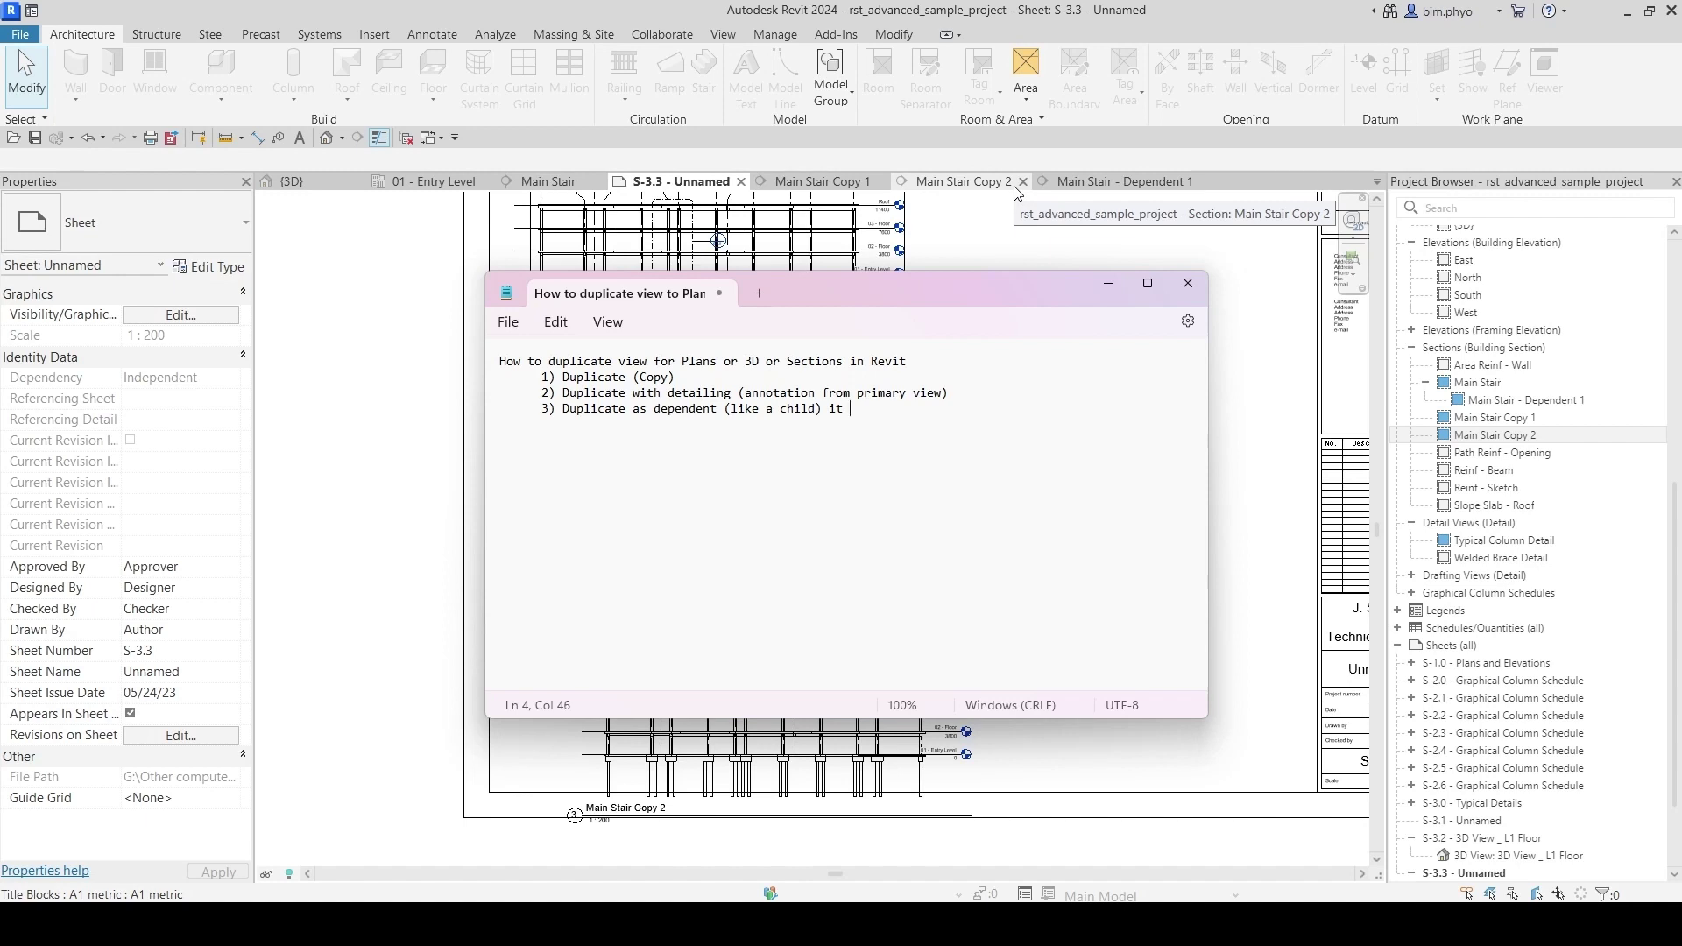
{"action": "type", "text": " was lin"}
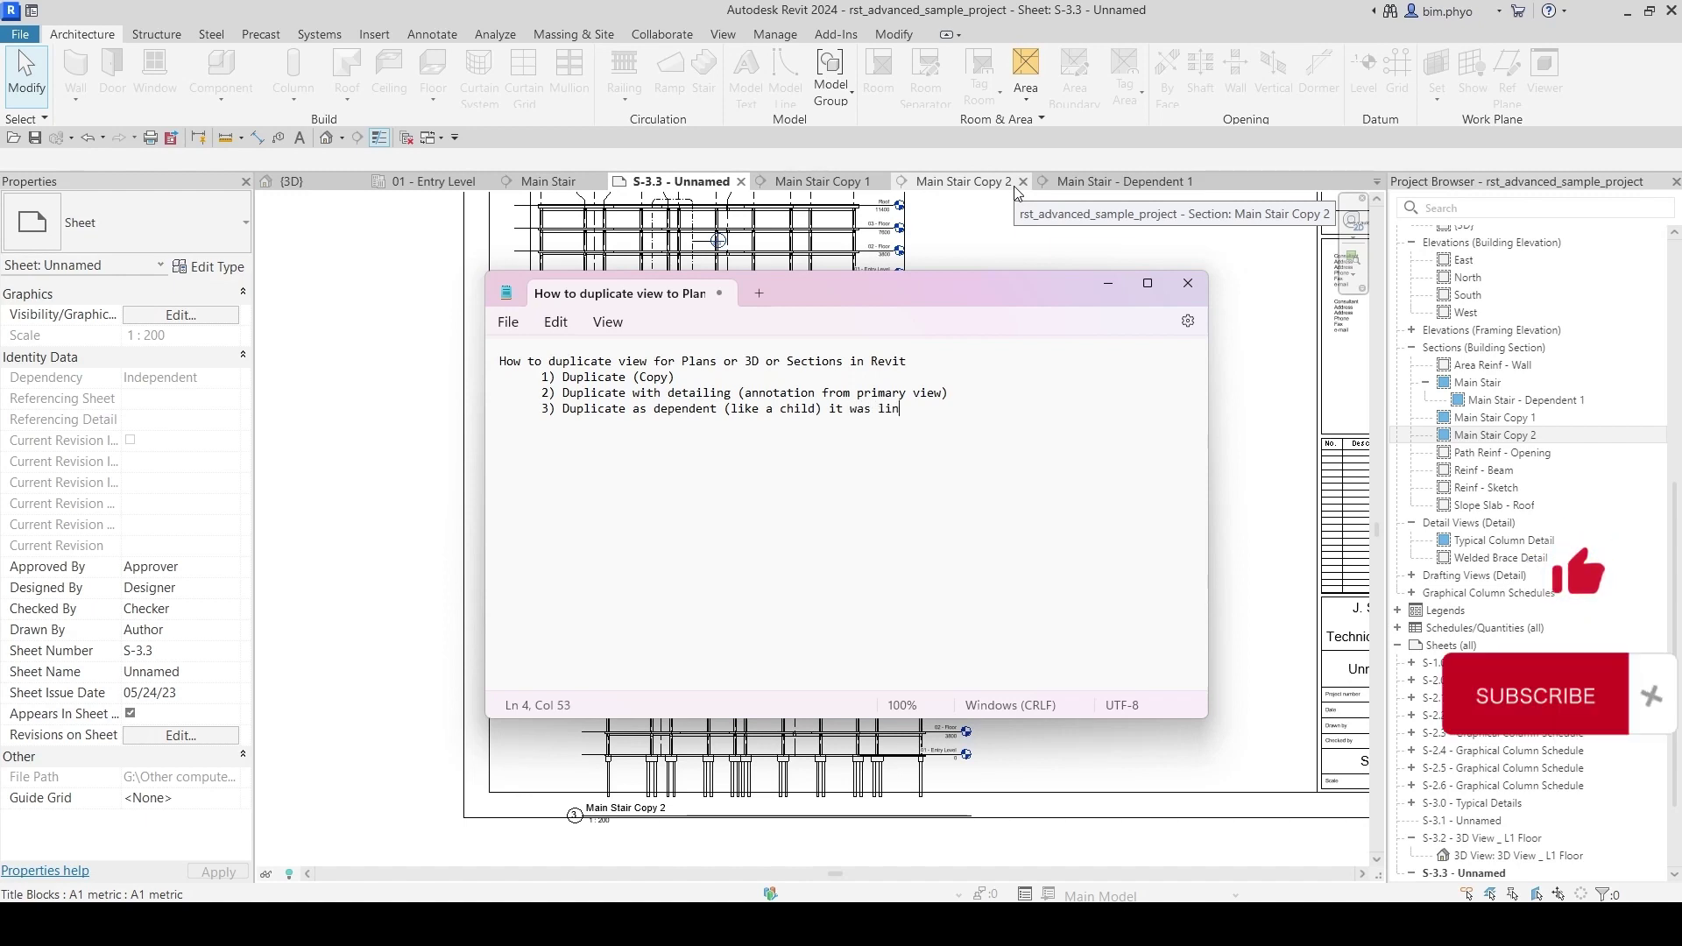
{"action": "type", "text": "ked to primart"}
{"action": "key", "text": "BackSpace"}
{"action": "type", "text": "y view"}
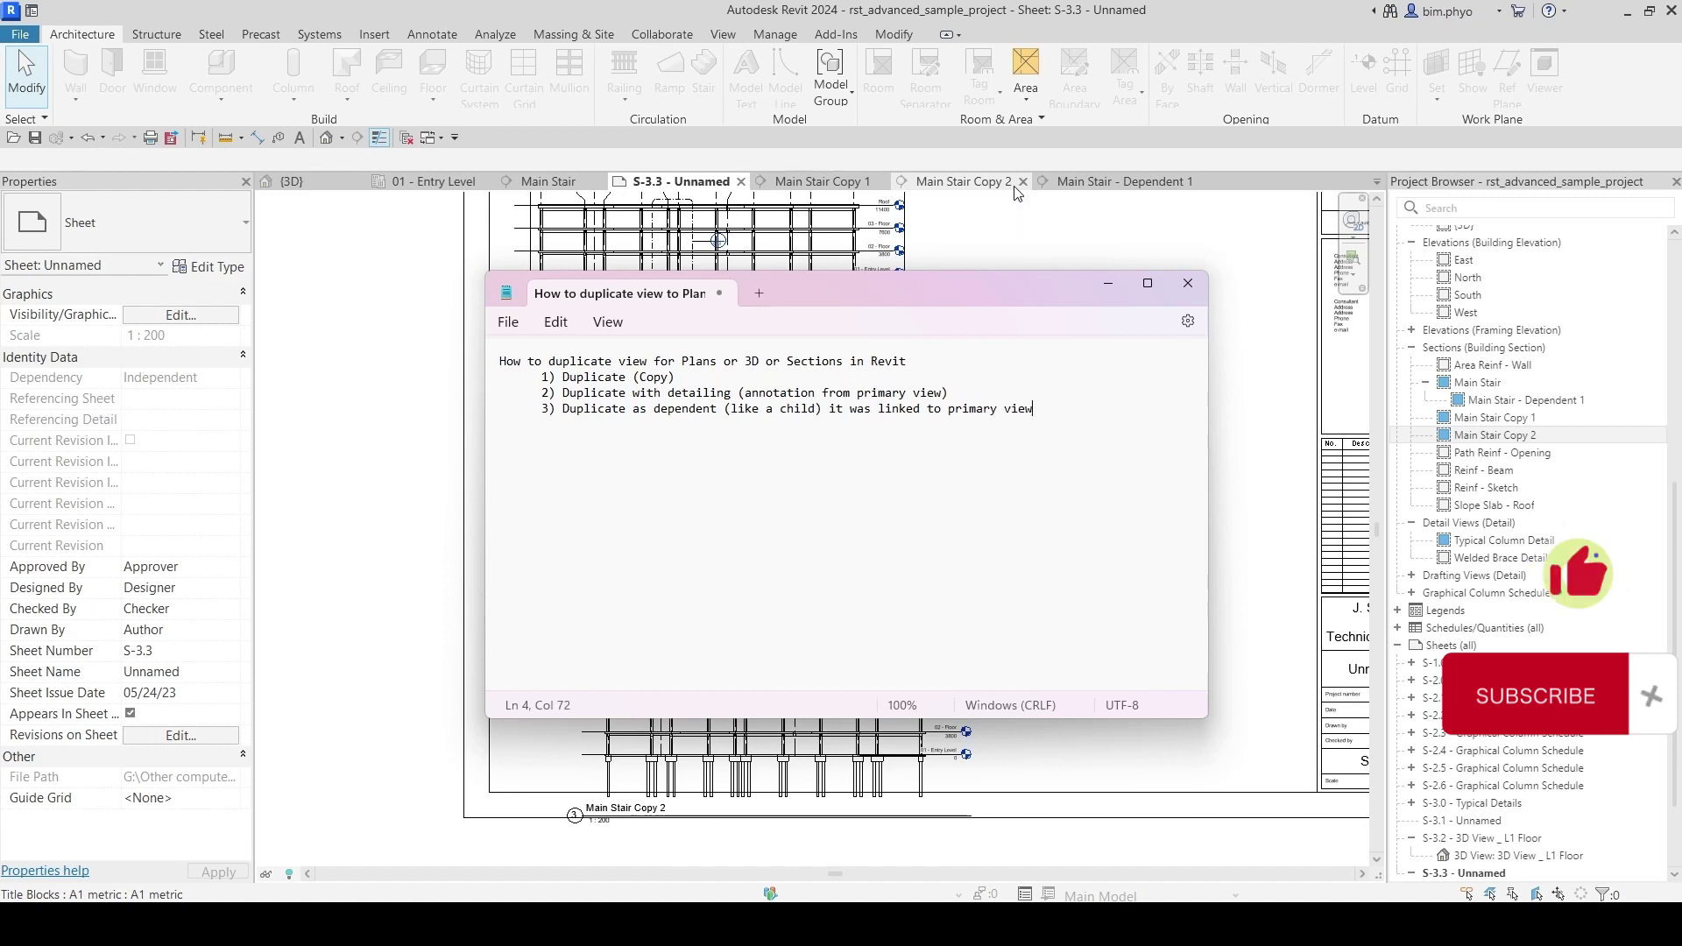
{"action": "type", "text": " as a"}
{"action": "key", "text": "BackSpace"}
{"action": "key", "text": "BackSpace"}
{"action": "key", "text": "BackSpace"}
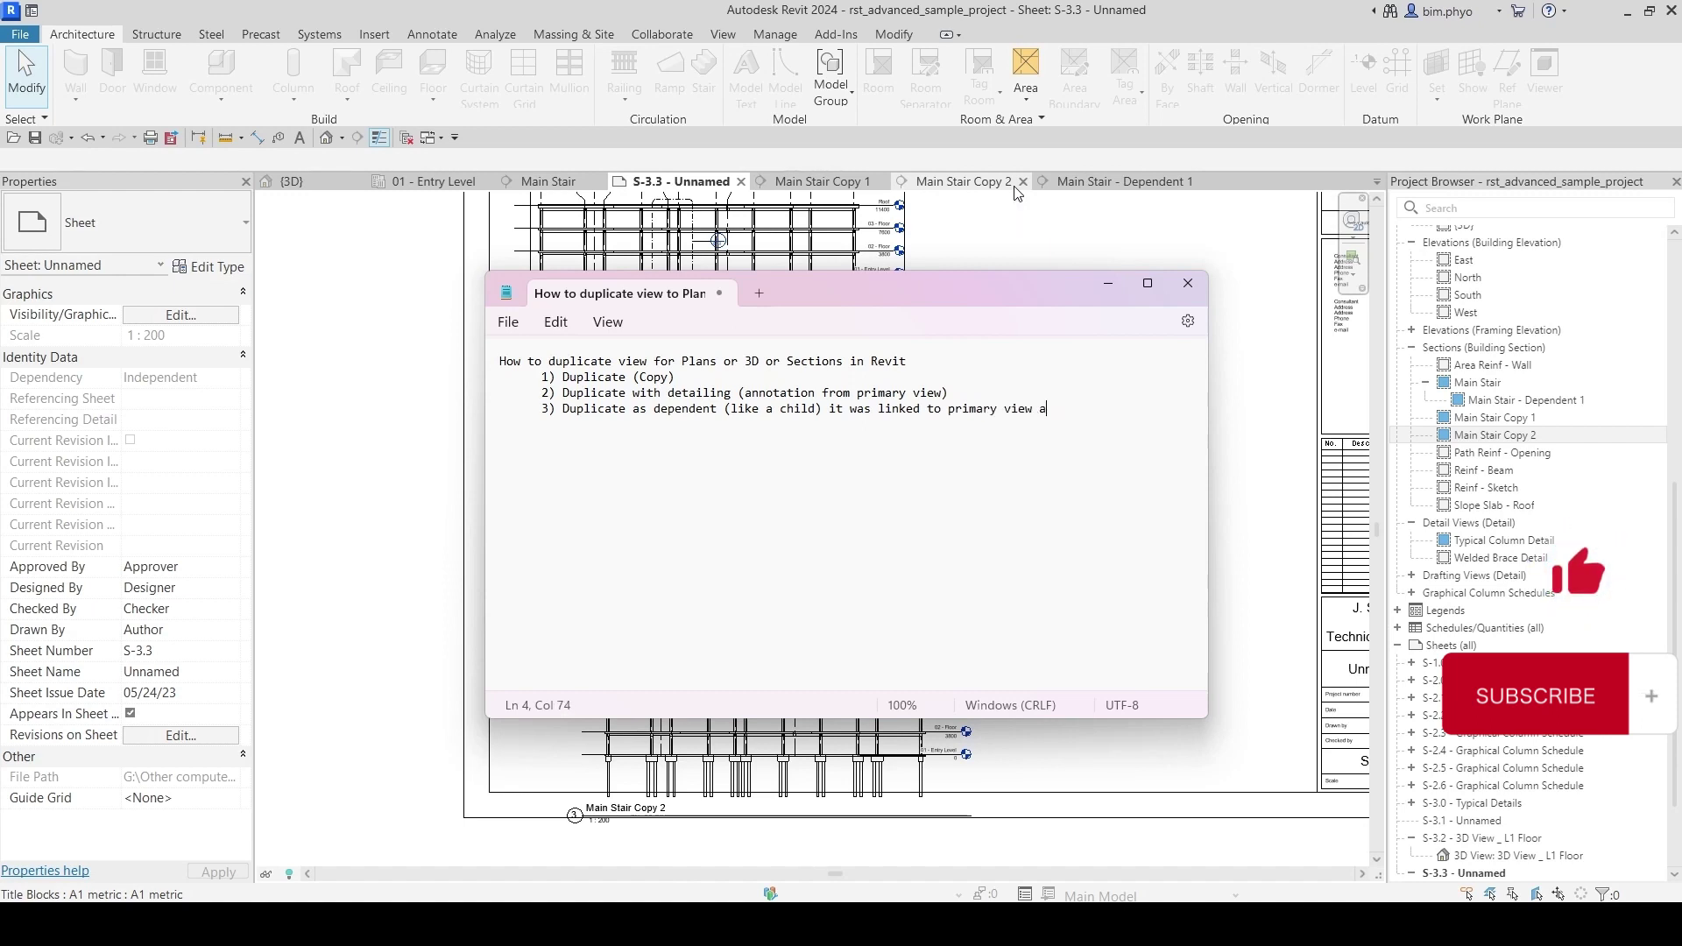
{"action": "key", "text": "BackSpace"}
{"action": "key", "text": "BackSpace"}
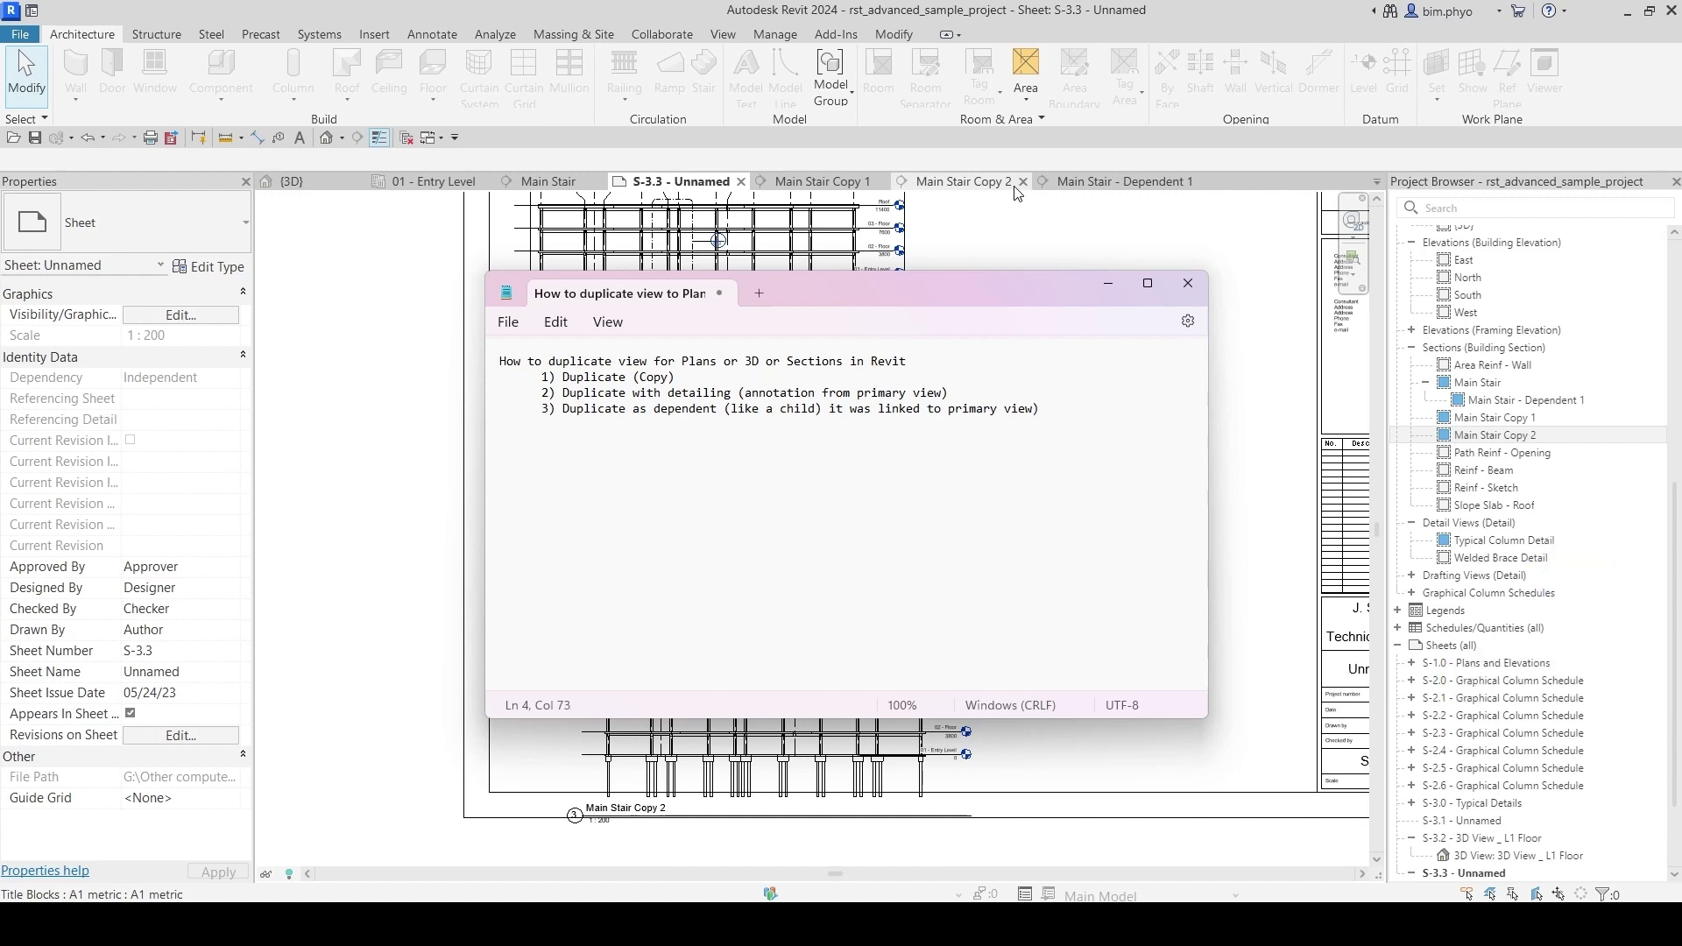
Step: Append '(did not work for 3D view)' to the end of item 3 in the notes
{"action": "left_click_drag", "start_coordinate": [1102, 417], "coordinate": [669, 410]}
{"action": "left_click", "coordinate": [835, 410]}
{"action": "left_click", "coordinate": [1058, 411]}
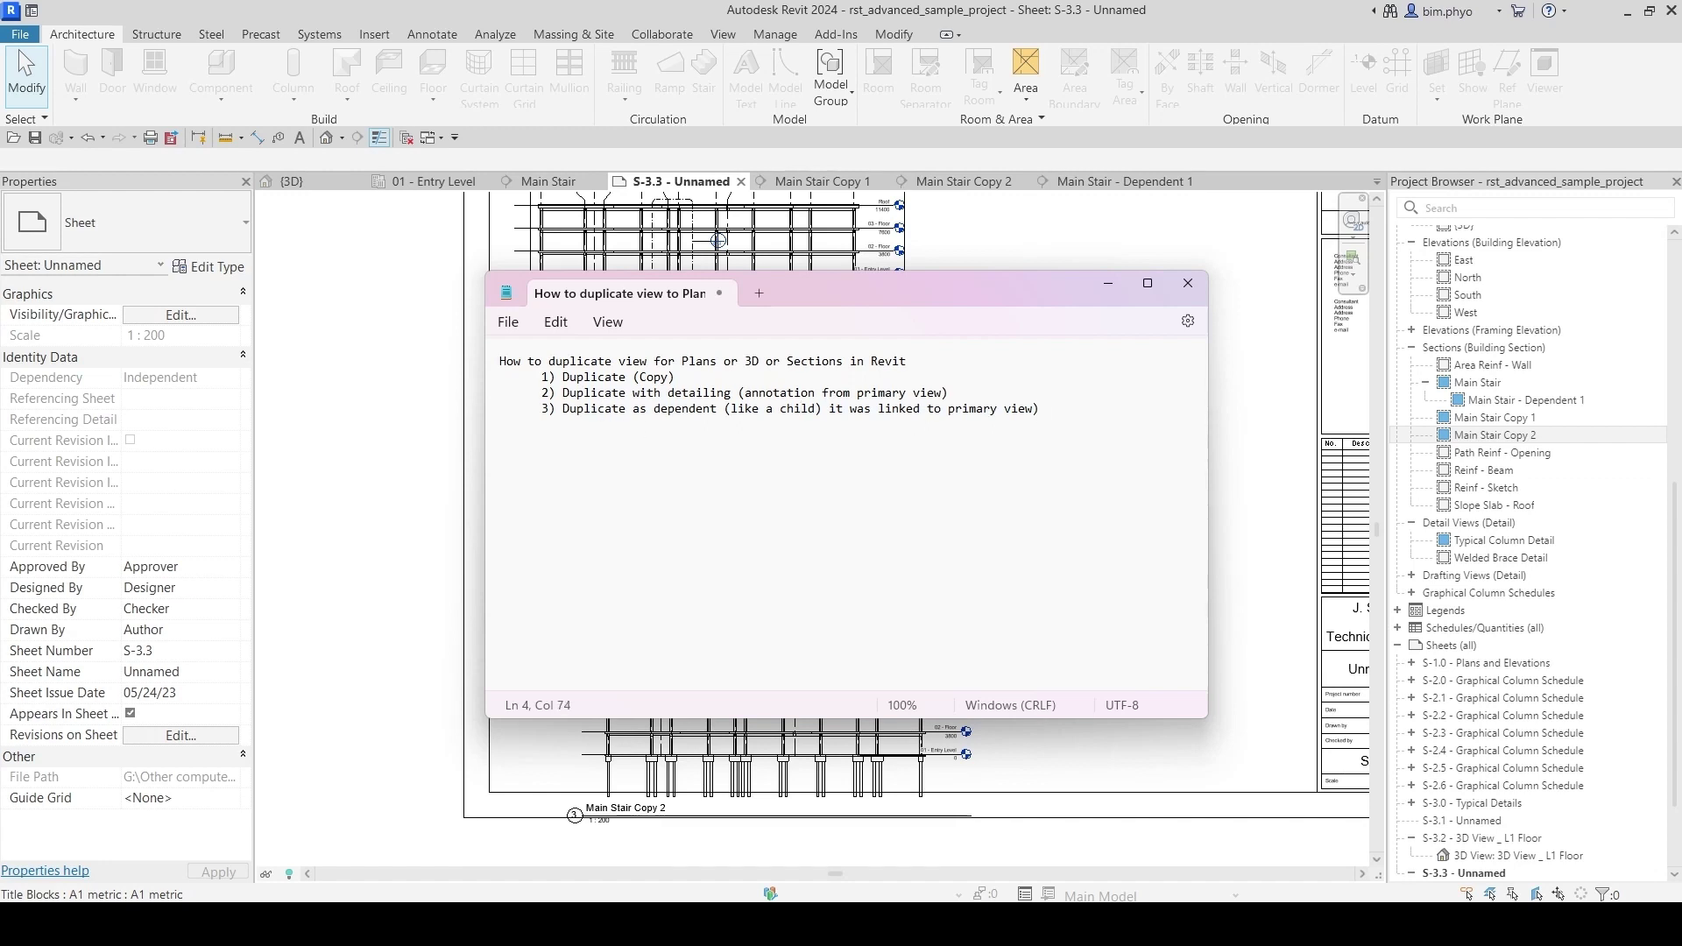
{"action": "type", "text": "(doesno"}
{"action": "key", "text": "BackSpace"}
{"action": "key", "text": "BackSpace"}
{"action": "key", "text": "BackSpace"}
{"action": "key", "text": "BackSpace"}
{"action": "type", "text": "not work"}
{"action": "type", "text": " on"}
{"action": "key", "text": "BackSpace"}
{"action": "key", "text": "BackSpace"}
{"action": "type", "text": "for 3D view)"}
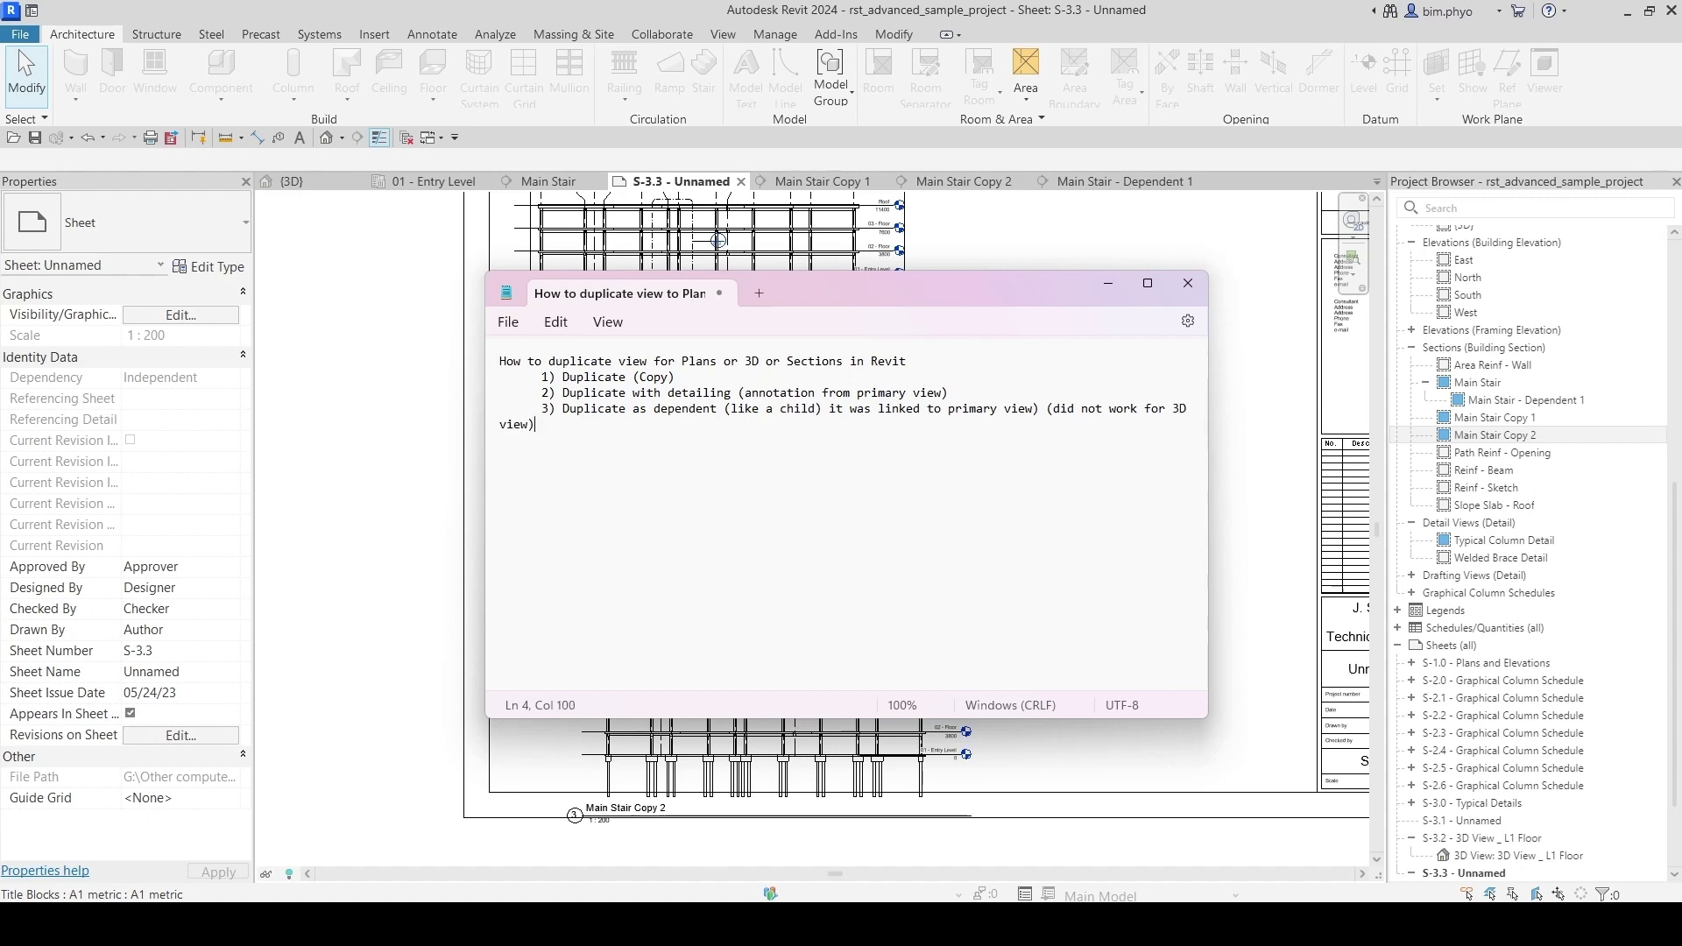